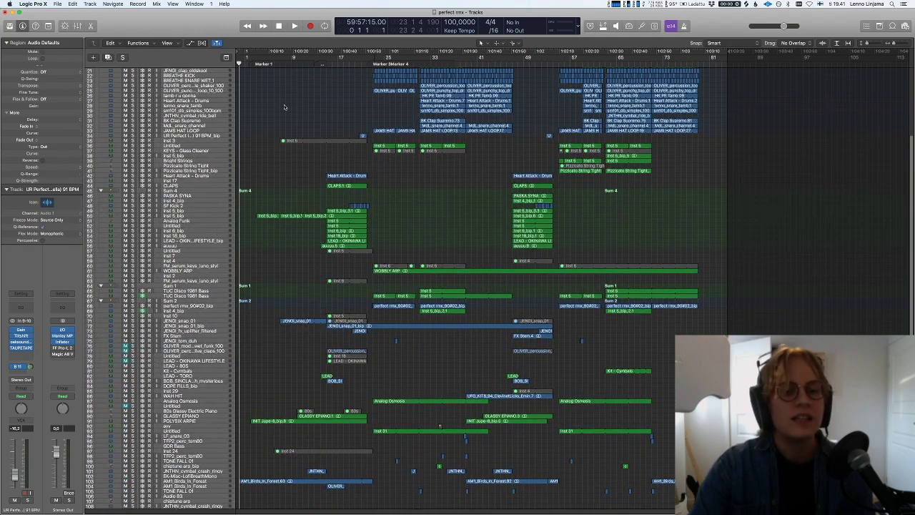
- Select the TapeEcho_SpringVerb_Noise_ST track and look over the project's channel strips in the mixer
{"action": "scroll", "coordinate": [289, 111], "scroll_direction": "up", "scroll_amount": 5}
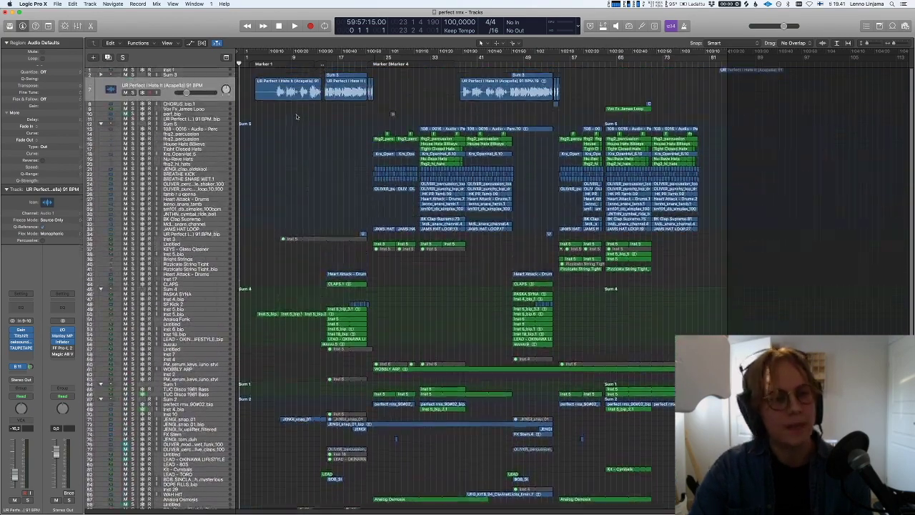
{"action": "scroll", "coordinate": [296, 114], "scroll_direction": "down", "scroll_amount": 10}
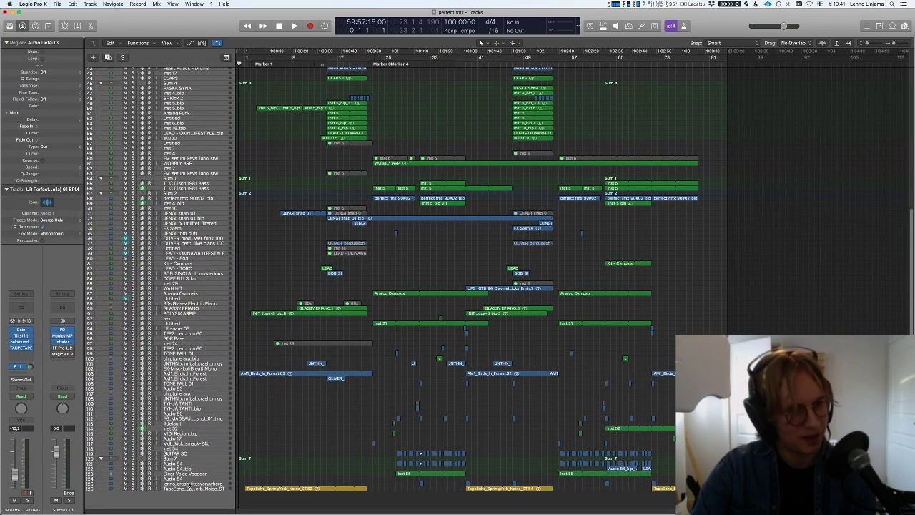
{"action": "left_click", "coordinate": [184, 489]}
{"action": "key", "text": "x"}
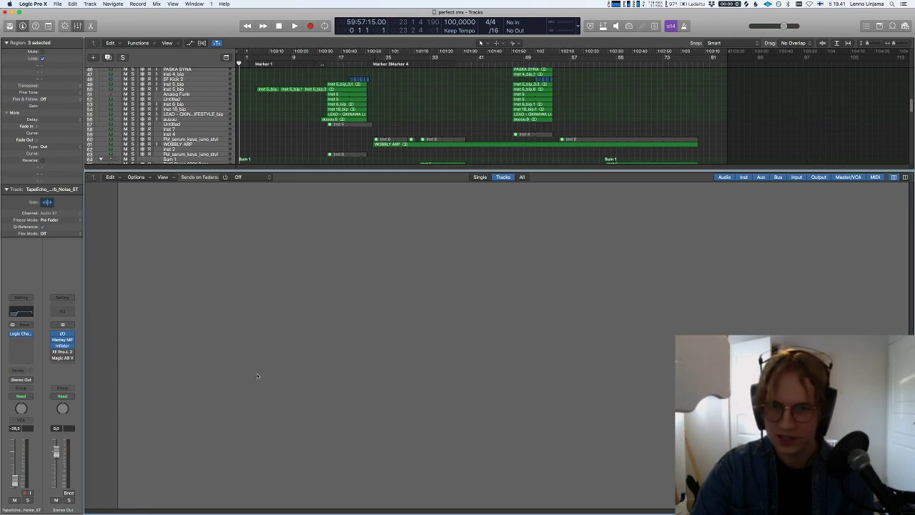
{"action": "scroll", "coordinate": [252, 378], "scroll_direction": "right", "scroll_amount": 4}
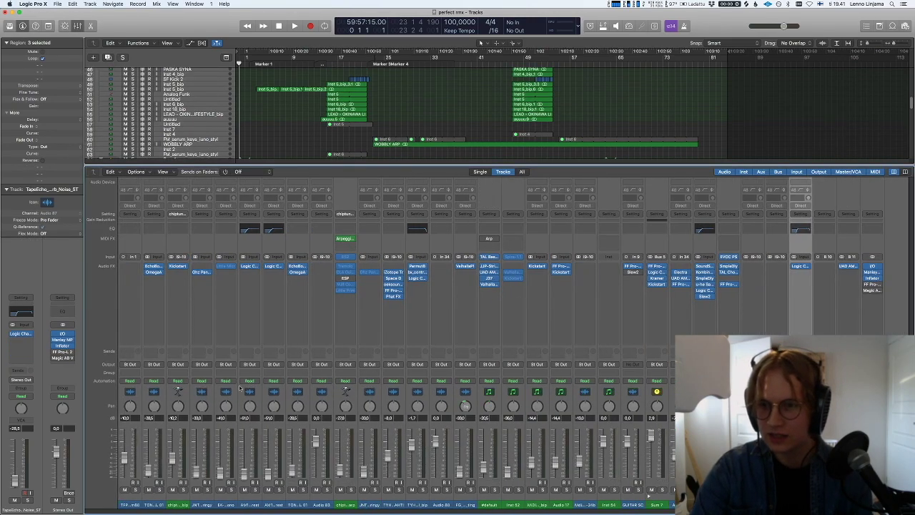
{"action": "key", "text": "x"}
- Play the intro from the start of the project with the Inst 5_bip track selected, and stop around bar 8
{"action": "key", "text": "space"}
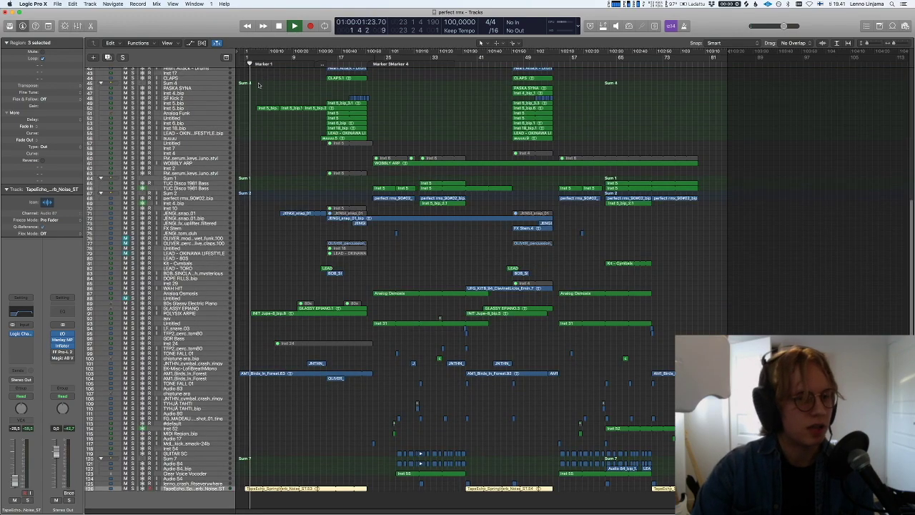
{"action": "scroll", "coordinate": [327, 57], "scroll_direction": "up", "scroll_amount": 4}
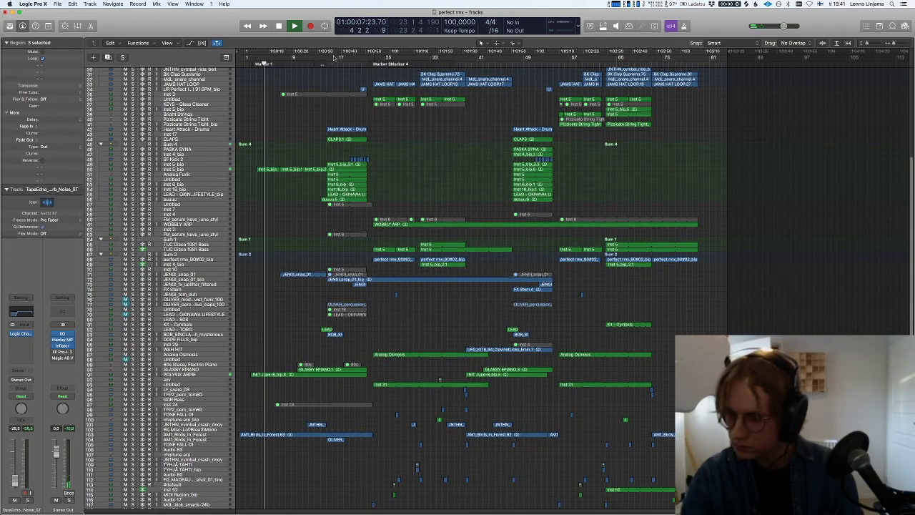
{"action": "left_click", "coordinate": [210, 171]}
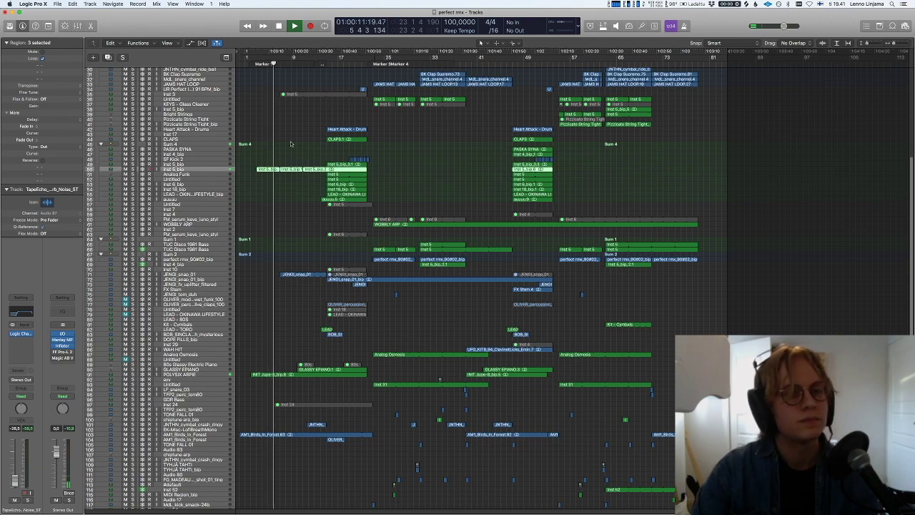
{"action": "scroll", "coordinate": [314, 144], "scroll_direction": "up", "scroll_amount": 8}
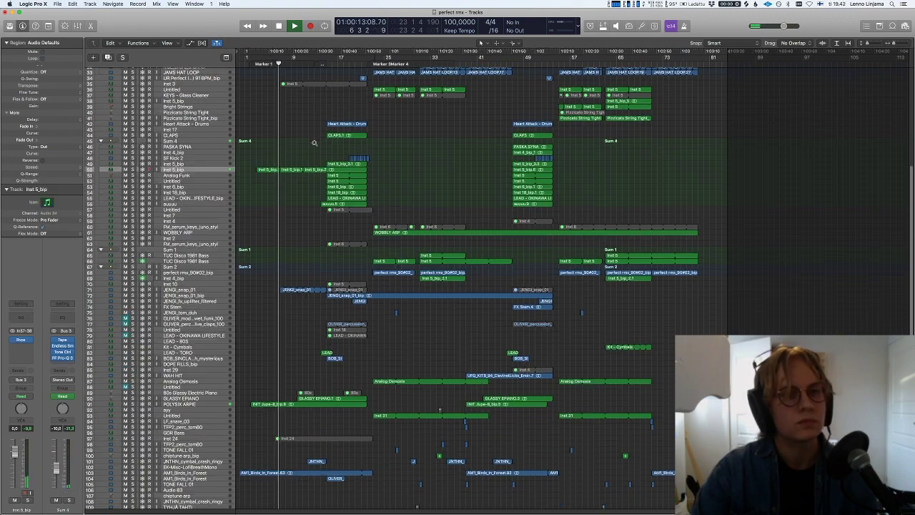
{"action": "scroll", "coordinate": [312, 141], "scroll_direction": "up", "scroll_amount": 4}
{"action": "scroll", "coordinate": [311, 144], "scroll_direction": "down", "scroll_amount": 8}
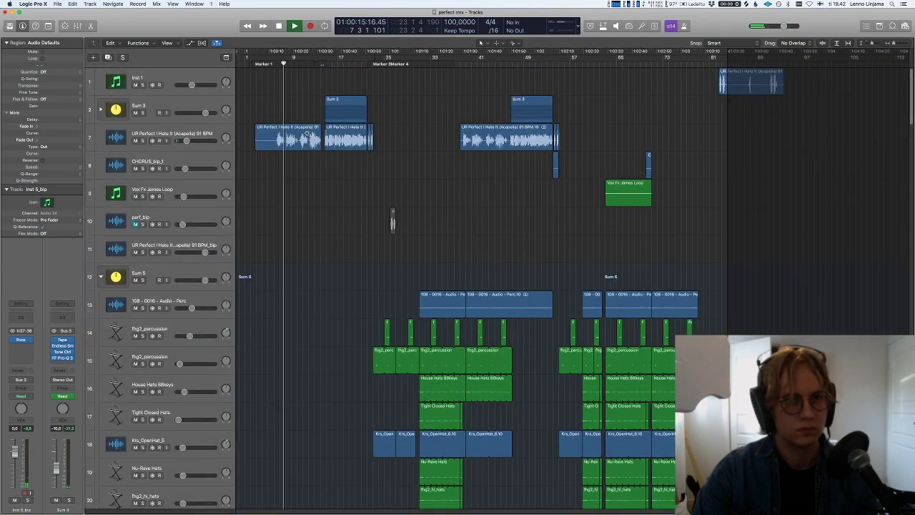
{"action": "key", "text": "space"}
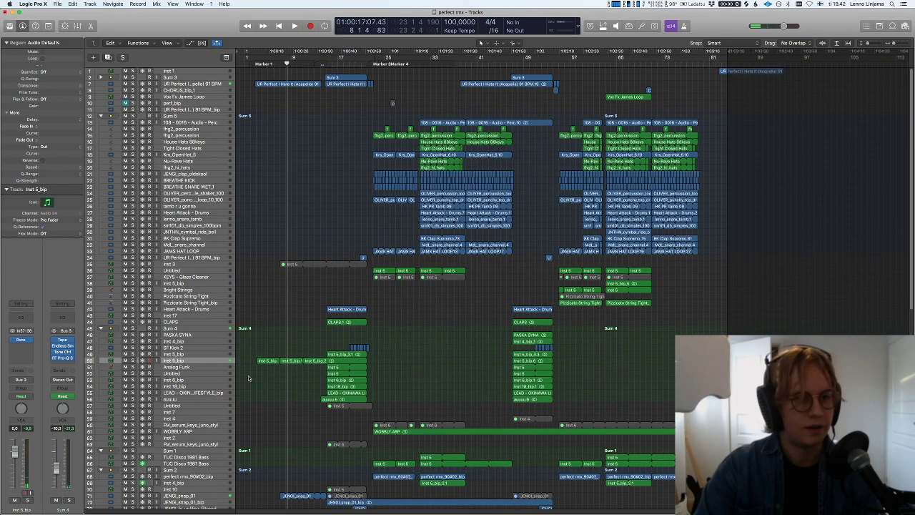
- Turn on automatic enlargement of the selected track and return the playhead to bar 3, where the Inst 5_bip regions begin
{"action": "key", "text": "ctrl+z"}
{"action": "key", "text": "comma"}
{"action": "key", "text": "comma"}
{"action": "key", "text": "comma"}
{"action": "key", "text": "comma"}
{"action": "key", "text": "comma"}
{"action": "key", "text": "comma"}
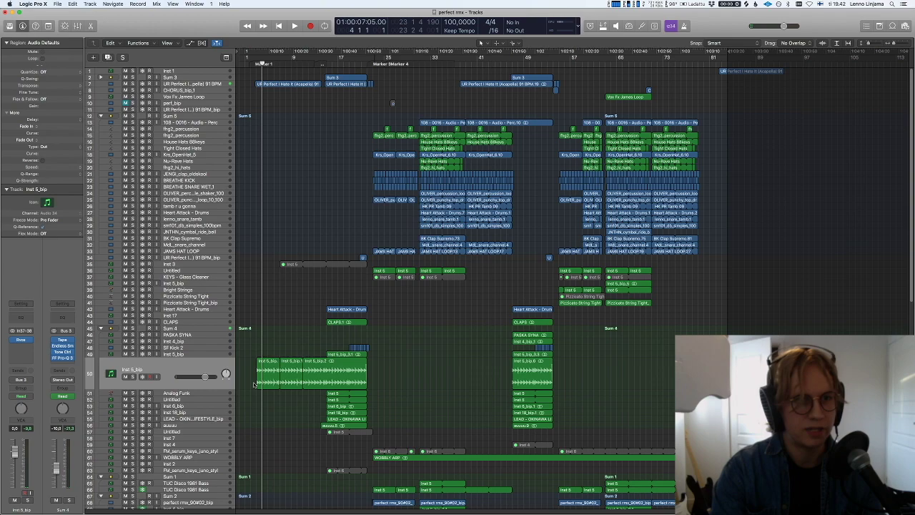
{"action": "key", "text": "super+Right"}
{"action": "key", "text": "super+Right"}
{"action": "key", "text": "super+Right"}
{"action": "key", "text": "super+Right"}
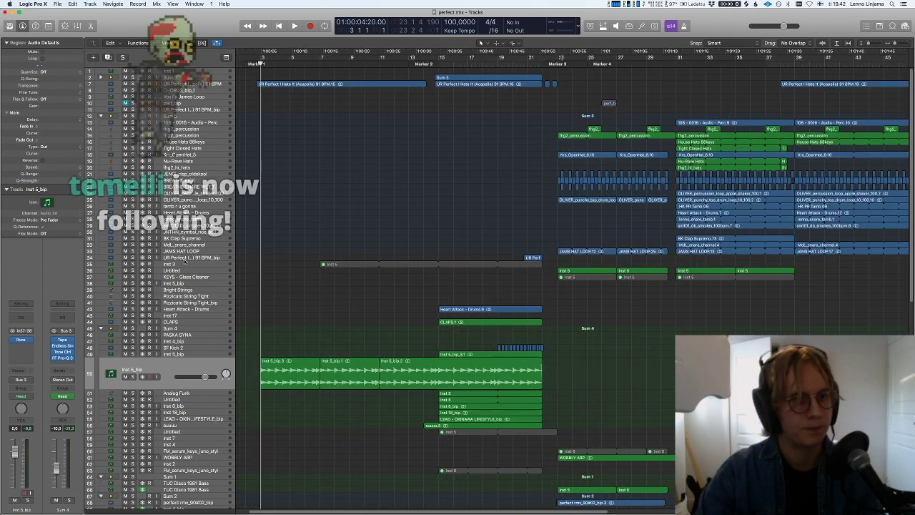
- Unmute the Inst 5 region on the Inst 3 track and move the playhead to bar 7
{"action": "left_click", "coordinate": [330, 265]}
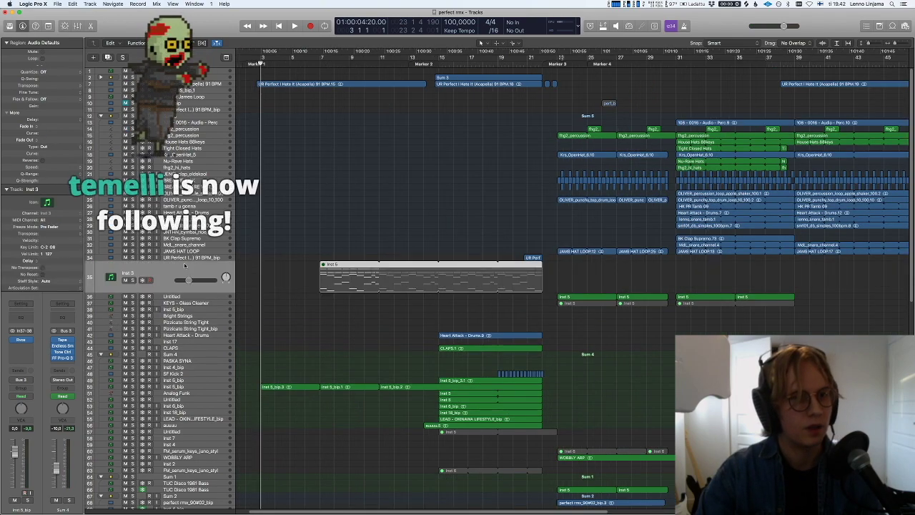
{"action": "left_click", "coordinate": [353, 276]}
{"action": "key", "text": "period"}
{"action": "key", "text": "period"}
{"action": "key", "text": "period"}
{"action": "key", "text": "period"}
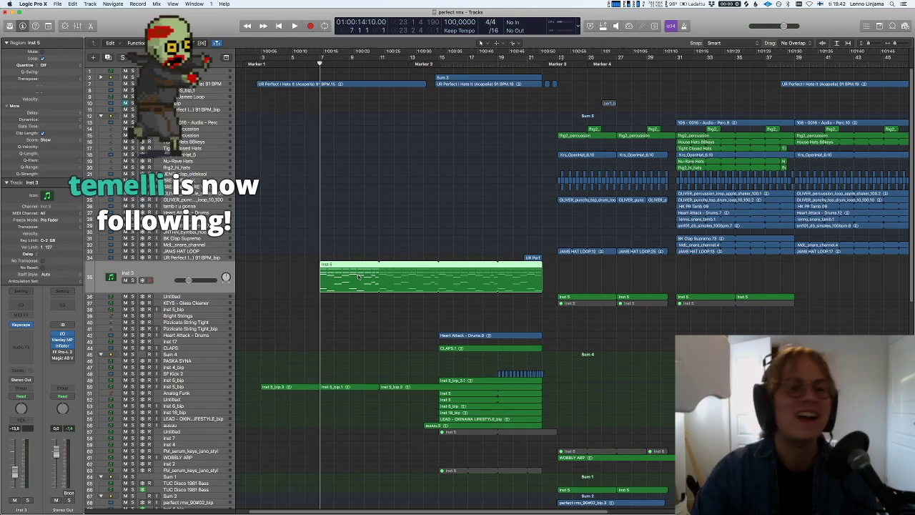
{"action": "key", "text": "super+Left"}
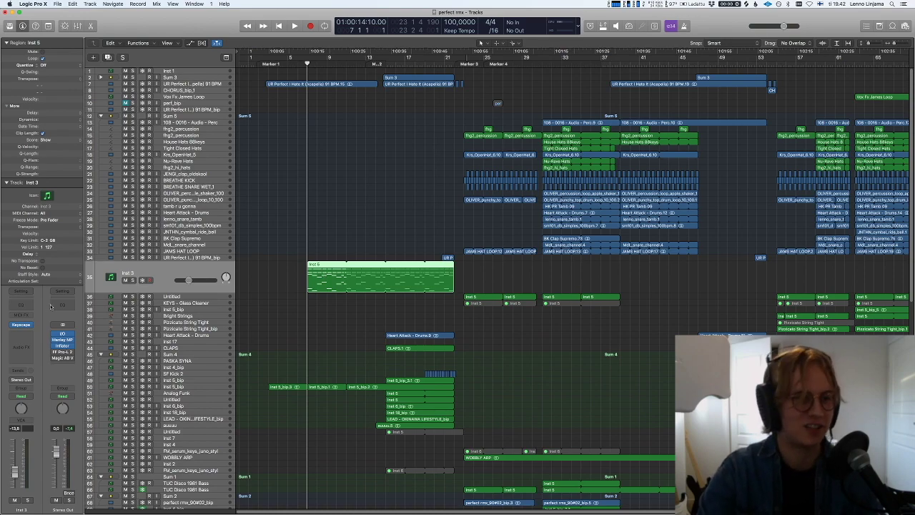
- Open the Keyscape instrument of the Inst 3 track and audition its Inst 5 region in solo
{"action": "left_click", "coordinate": [21, 326]}
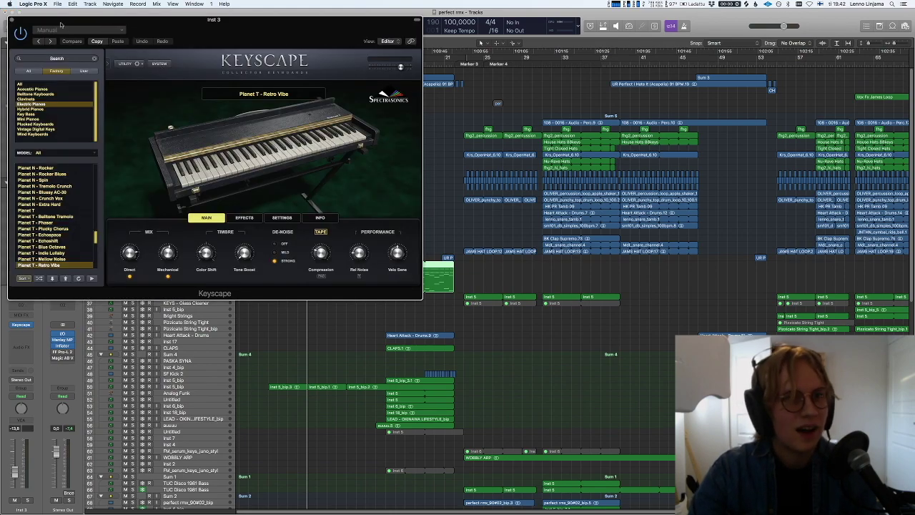
{"action": "left_click_drag", "start_coordinate": [242, 33], "coordinate": [614, 62]}
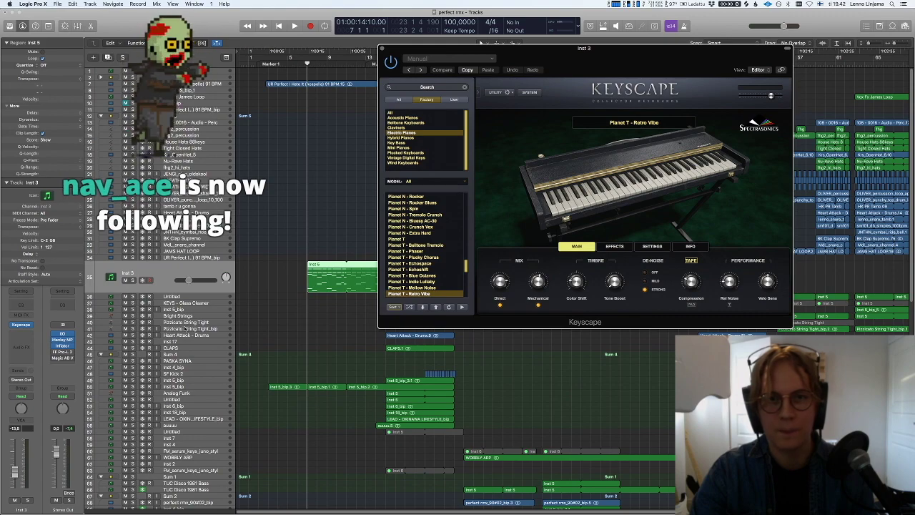
{"action": "left_click", "coordinate": [323, 281]}
{"action": "key", "text": "space"}
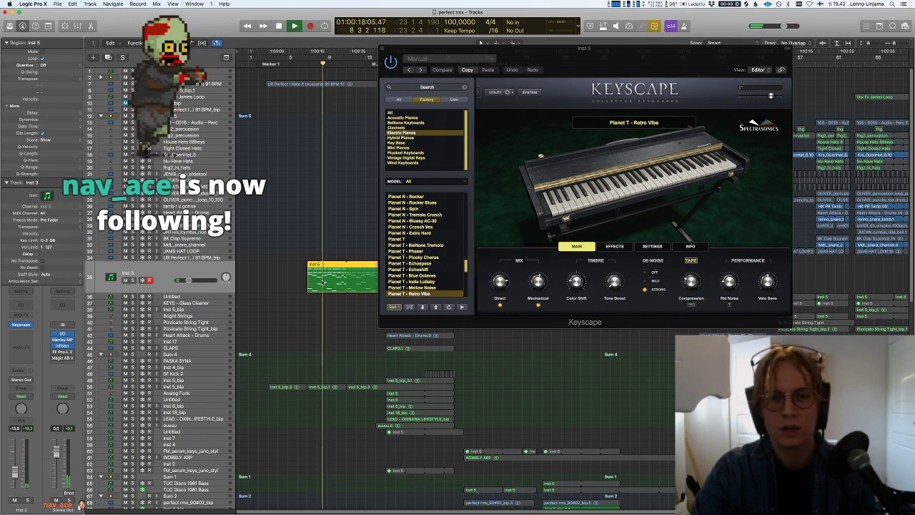
{"action": "key", "text": "space"}
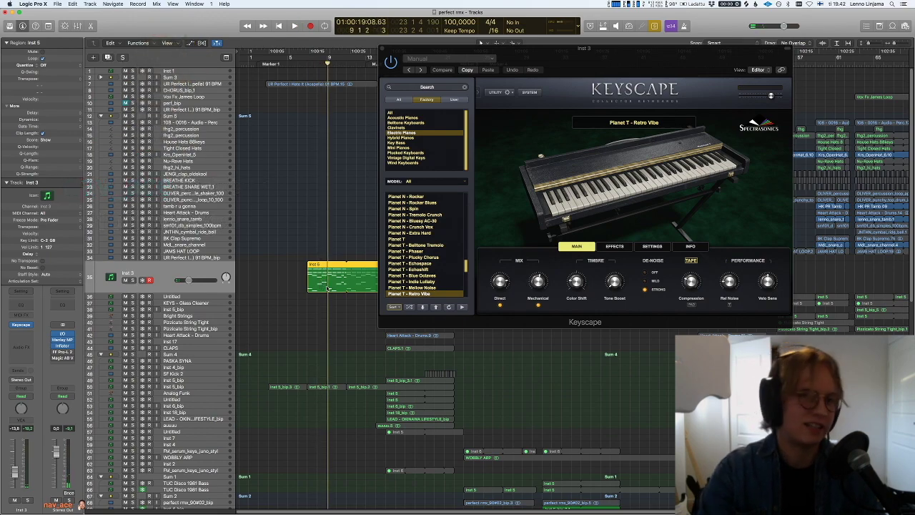
- Mute the Inst 5 region on the Inst 3 track again and turn off its solo
{"action": "key", "text": "ctrl+m"}
{"action": "key", "text": "ctrl+s"}
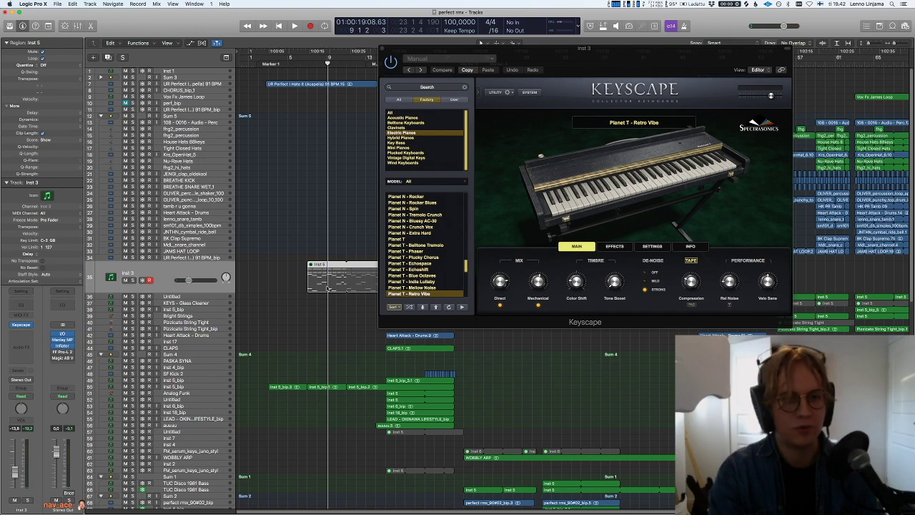
{"action": "key", "text": "Down"}
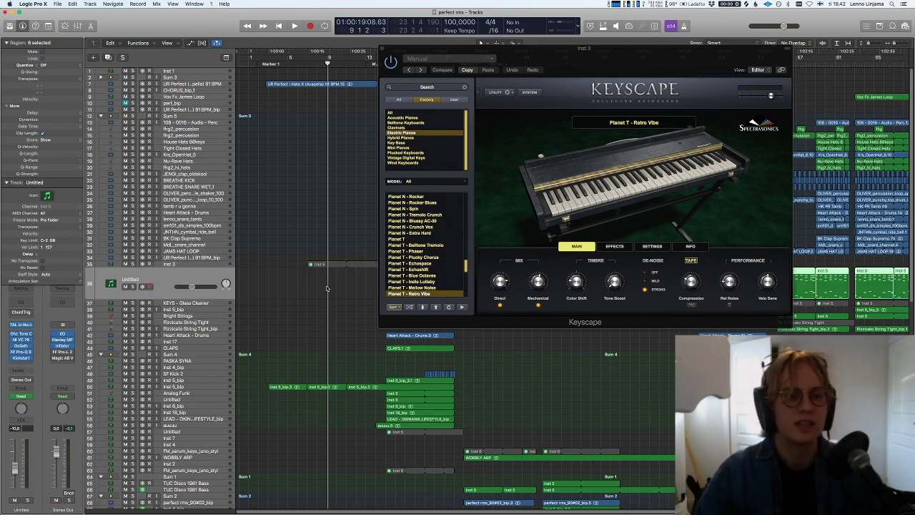
- Reselect the Inst 3 track, clear the region selection and close the Keyscape window
{"action": "left_click", "coordinate": [201, 266]}
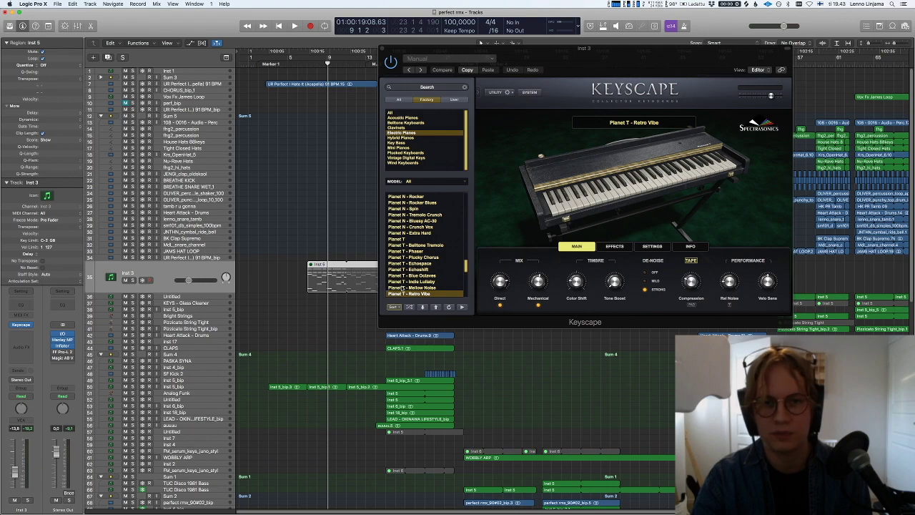
{"action": "left_click", "coordinate": [259, 314]}
{"action": "scroll", "coordinate": [236, 279], "scroll_direction": "down", "scroll_amount": 4}
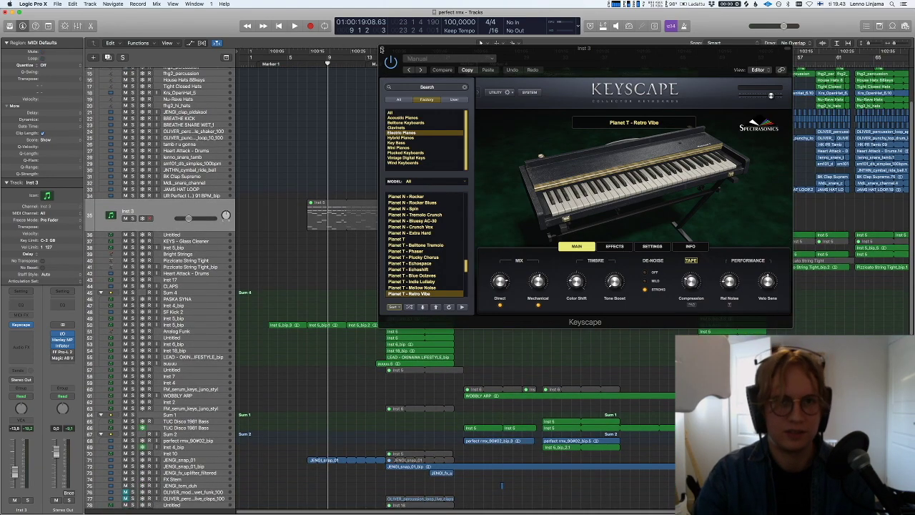
{"action": "left_click", "coordinate": [382, 50]}
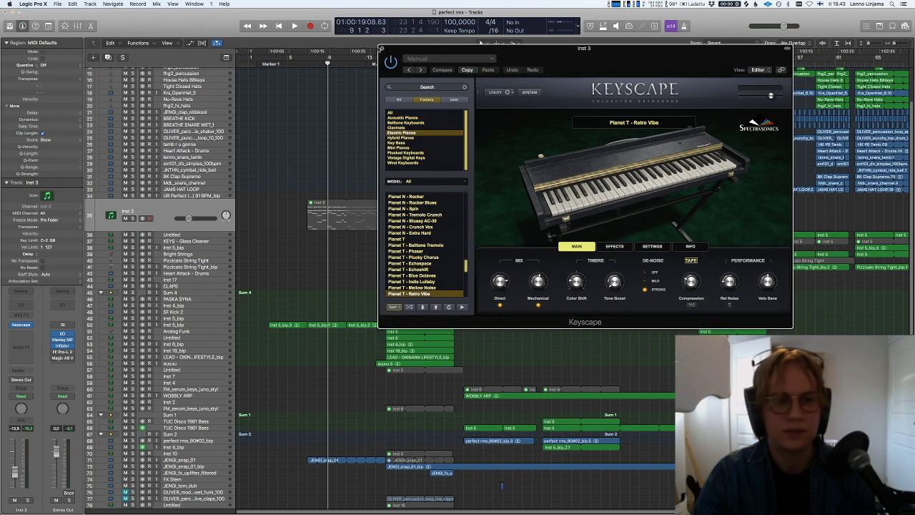
- Audition the Inst 5_bip track in solo from bar 3 with its Waves RVox plug-in open, then turn off the solo
{"action": "left_click", "coordinate": [196, 325]}
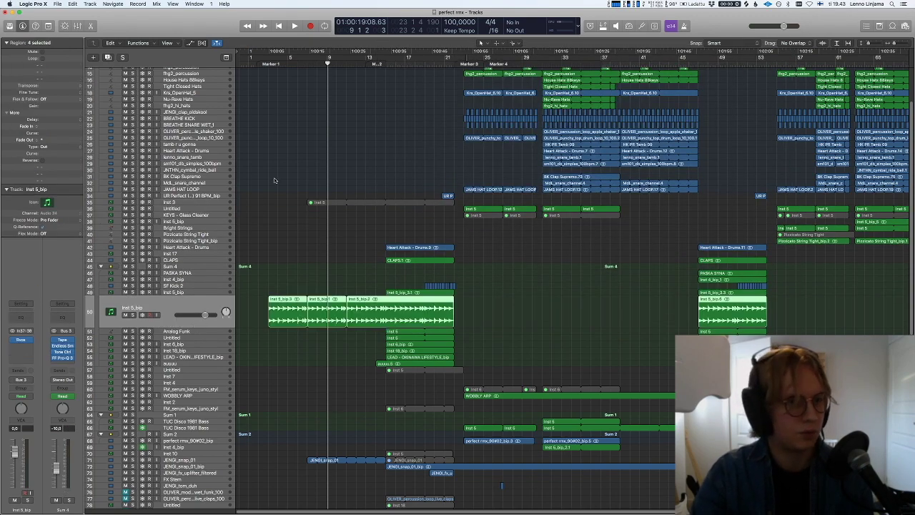
{"action": "key", "text": "s"}
{"action": "left_click", "coordinate": [269, 63]}
{"action": "key", "text": "space"}
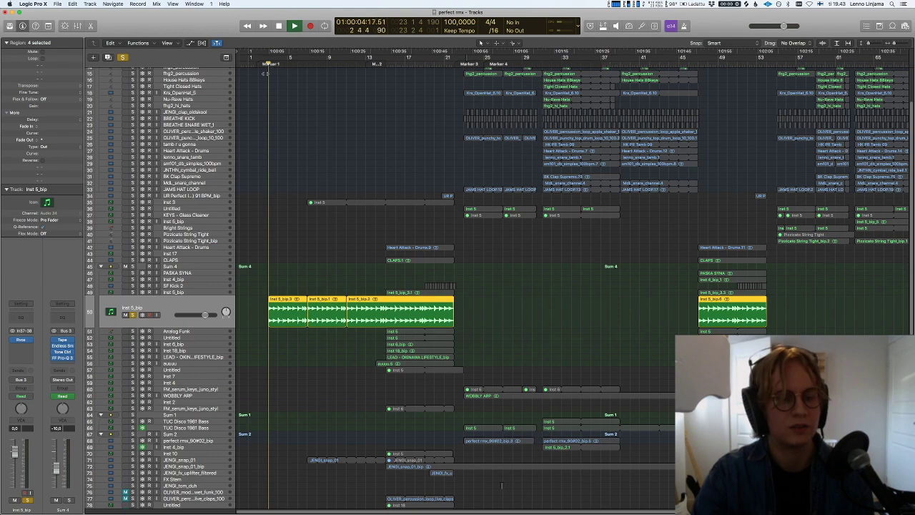
{"action": "left_click", "coordinate": [21, 340]}
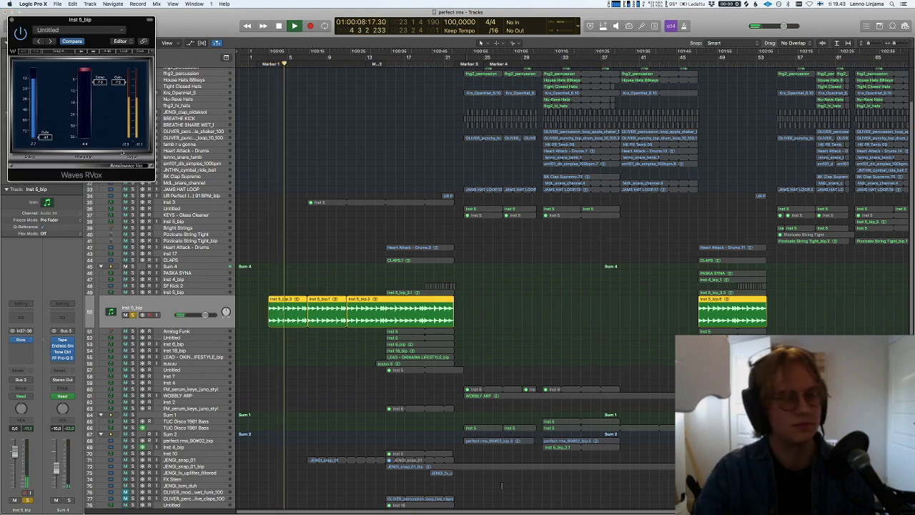
{"action": "key", "text": "space"}
{"action": "key", "text": "s"}
- Audition the POLYSIX ARPIE track in solo for about a bar, then turn off the solo
{"action": "scroll", "coordinate": [300, 350], "scroll_direction": "down", "scroll_amount": 10}
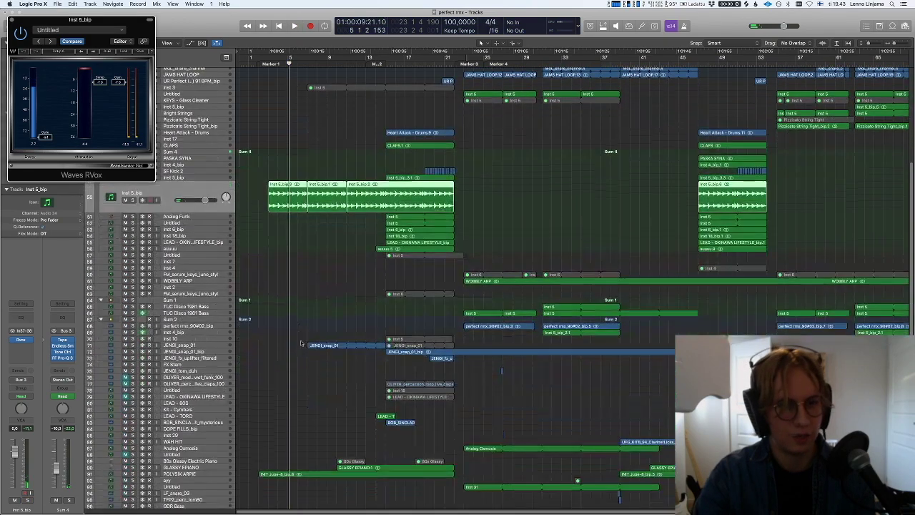
{"action": "left_click", "coordinate": [192, 325]}
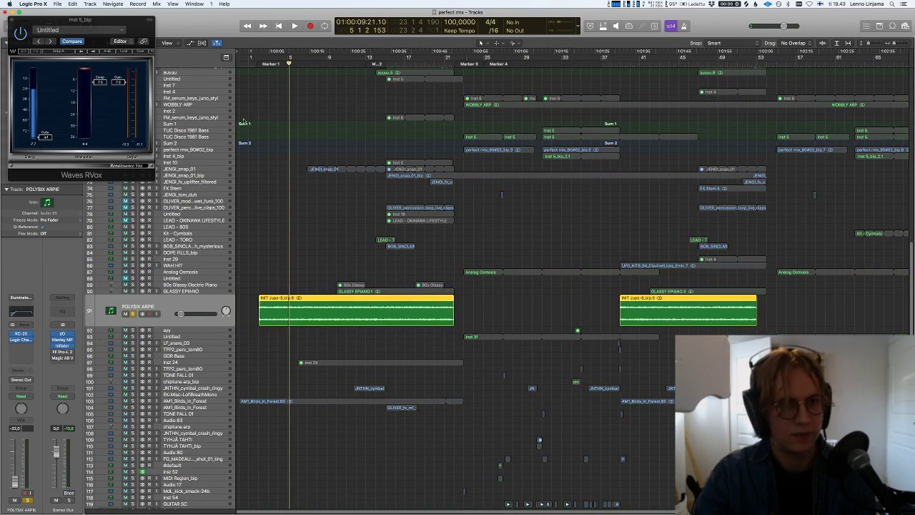
{"action": "key", "text": "space"}
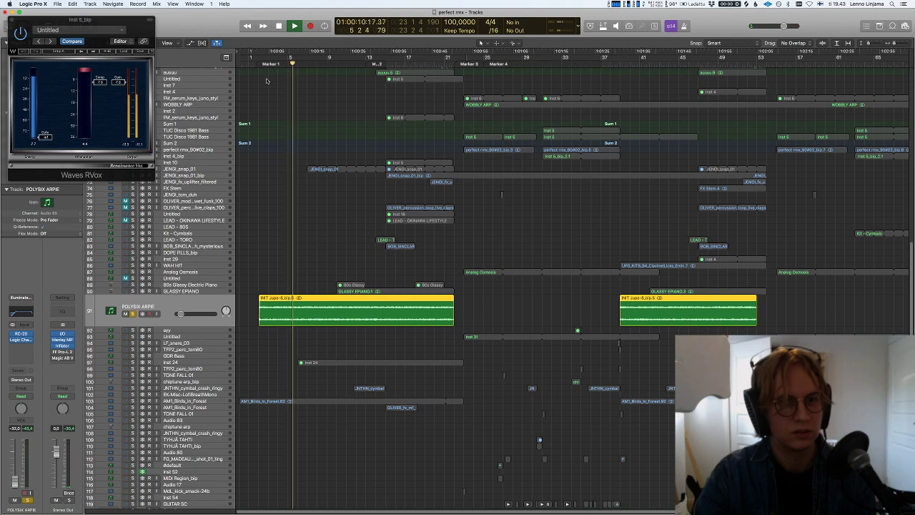
{"action": "key", "text": "space"}
{"action": "key", "text": "ctrl+s"}
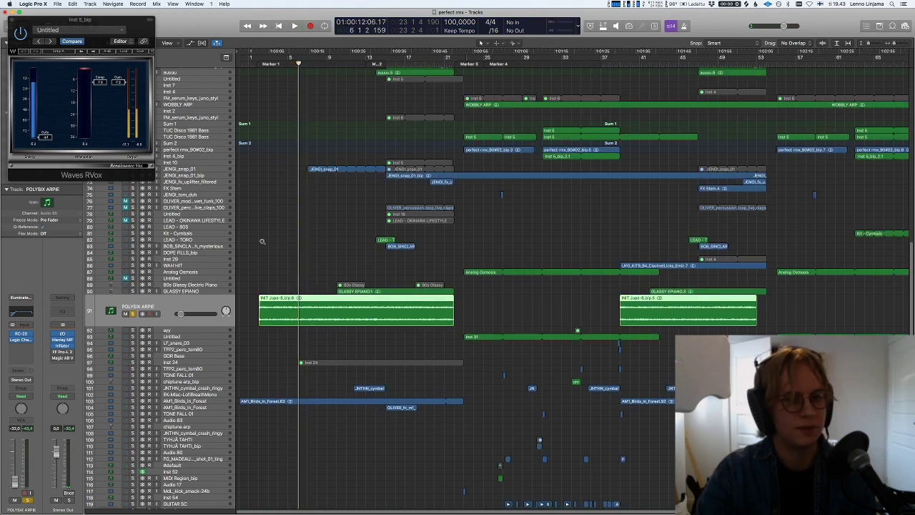
- Select the AM1_Birds_In_Forest track and listen to its forest ambience from the start of the project
{"action": "left_click", "coordinate": [185, 400]}
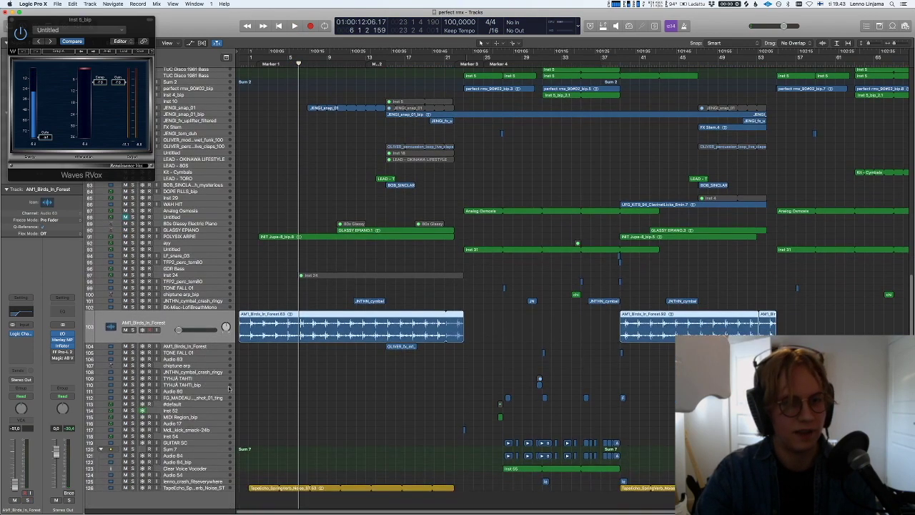
{"action": "key", "text": "space"}
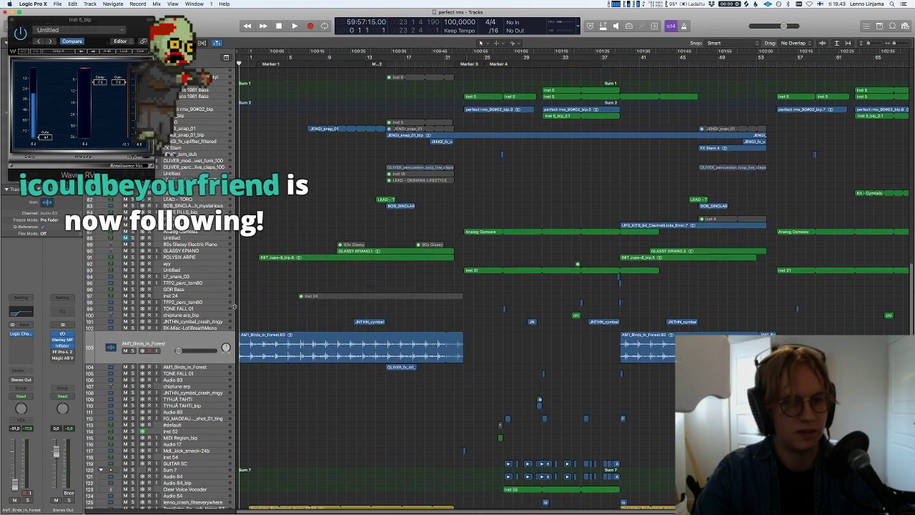
{"action": "scroll", "coordinate": [234, 306], "scroll_direction": "down", "scroll_amount": 3}
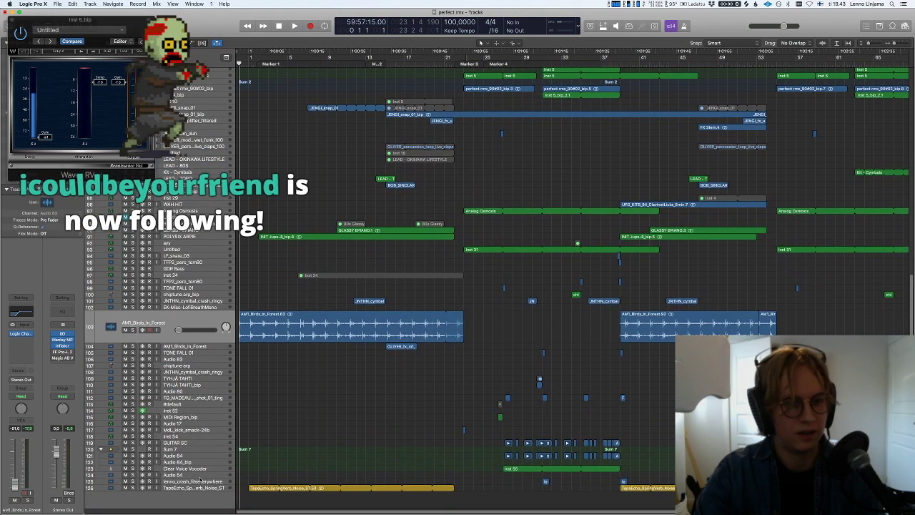
- Solo the TapeEcho_SpringVerb_Noise_ST track and return the playhead to bar 1
{"action": "left_click", "coordinate": [291, 487]}
{"action": "left_click", "coordinate": [293, 444]}
{"action": "key", "text": "Return"}
{"action": "key", "text": "s"}
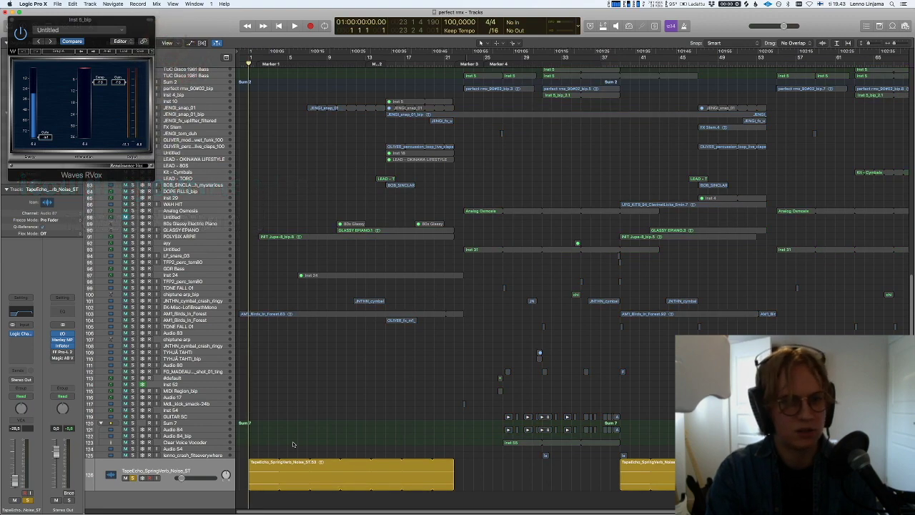
- Listen briefly to the soloed TapeEcho_SpringVerb_Noise_ST track from bar 1, stop playback and turn off the solo
{"action": "key", "text": "space"}
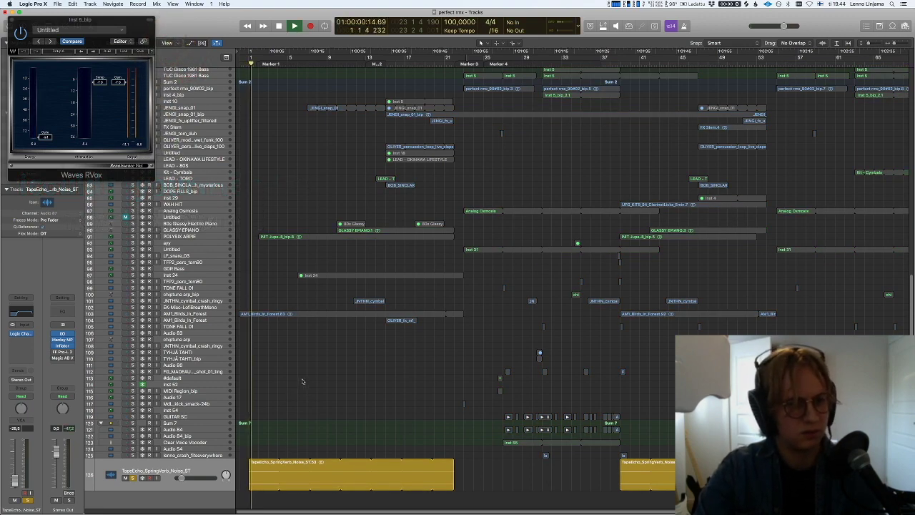
{"action": "key", "text": "space"}
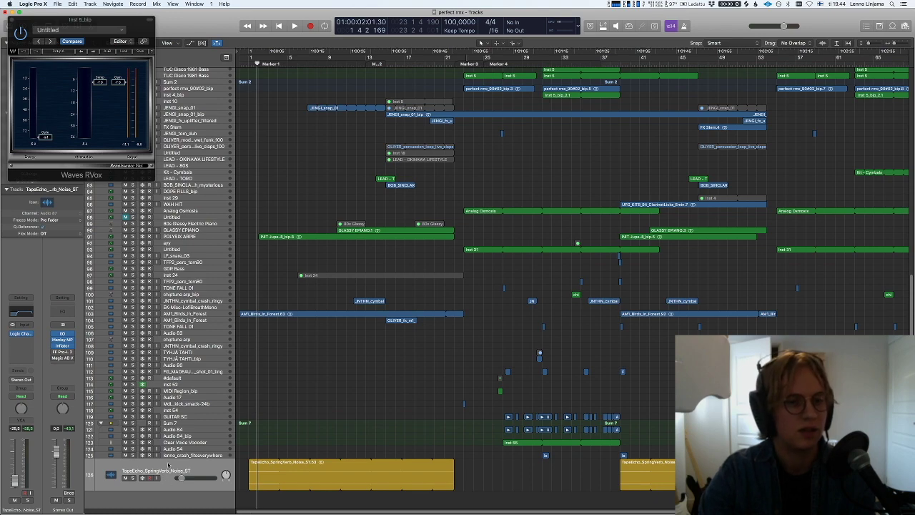
- Audition the POLYSIX ARPIE track in solo from bar 3 with its RC-20 plug-in open and raise the Wobble amount
{"action": "scroll", "coordinate": [188, 391], "scroll_direction": "up", "scroll_amount": 5}
{"action": "left_click", "coordinate": [191, 354]}
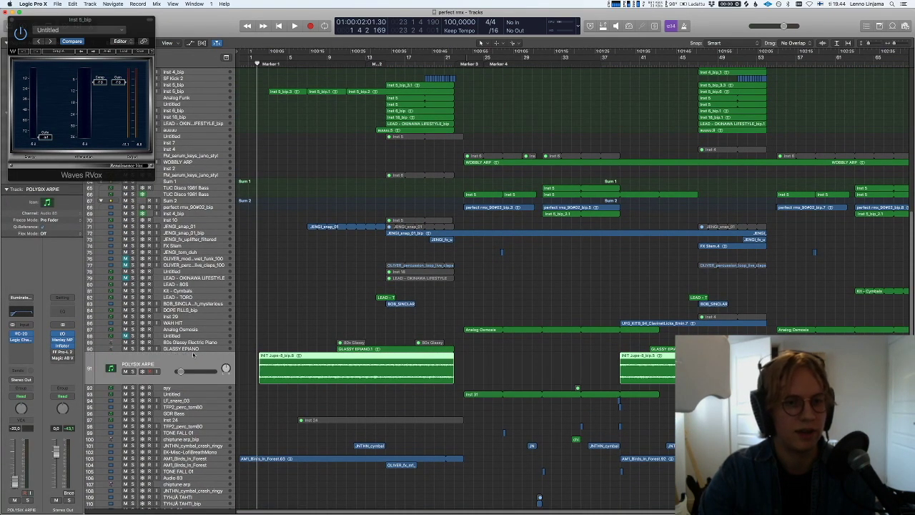
{"action": "left_click", "coordinate": [269, 309]}
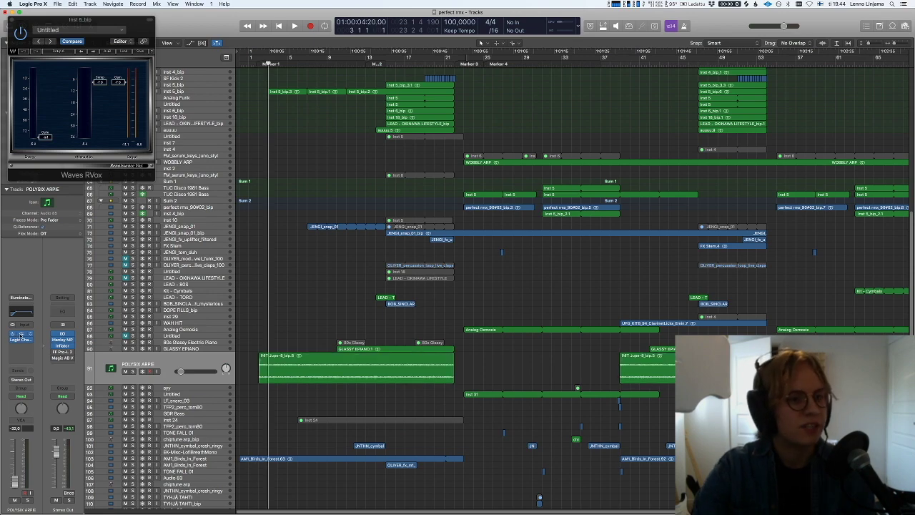
{"action": "left_click", "coordinate": [21, 334]}
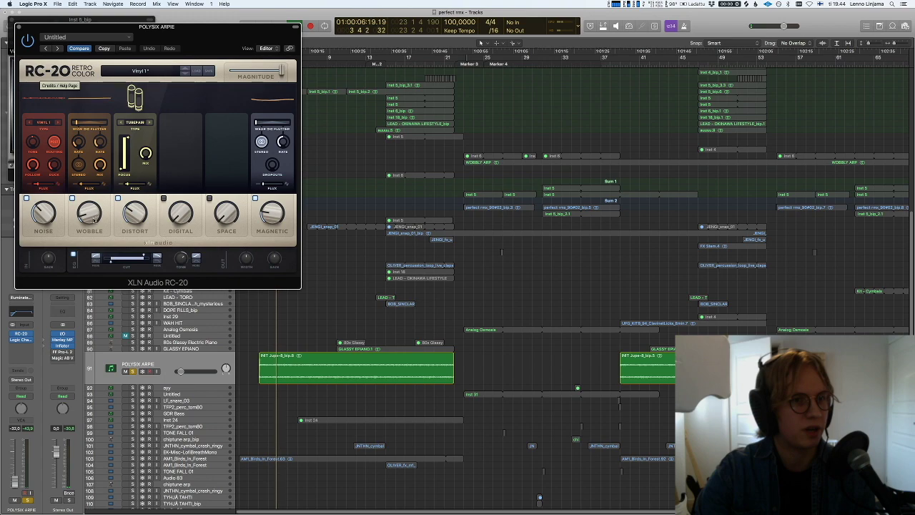
{"action": "left_click_drag", "start_coordinate": [94, 221], "coordinate": [94, 144]}
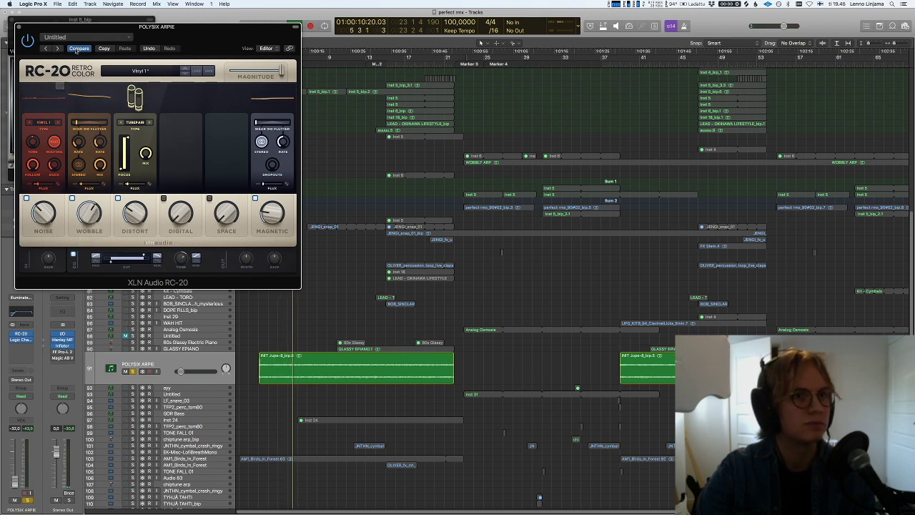
{"action": "key", "text": "v"}
{"action": "key", "text": "space"}
- Select the UR Perfect I Hate It acapella track, place the playhead at bar 6, and return it to the project start
{"action": "scroll", "coordinate": [318, 122], "scroll_direction": "up", "scroll_amount": 3}
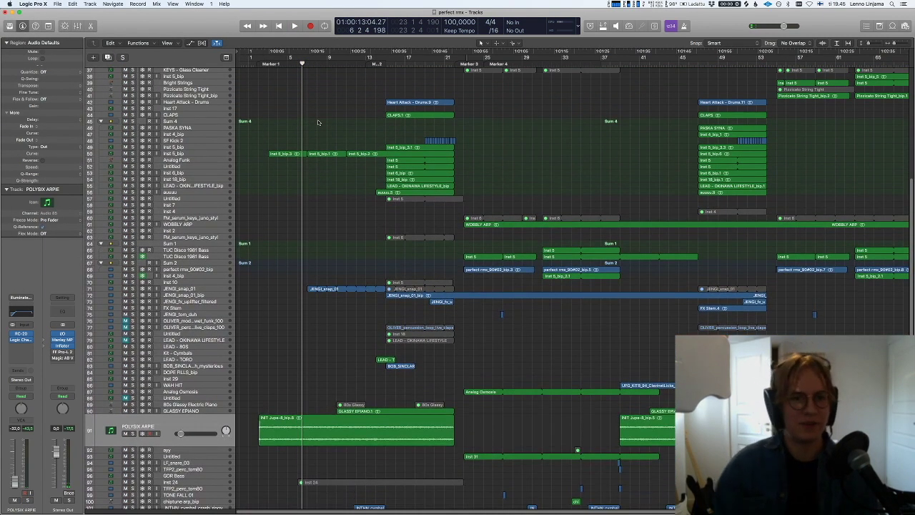
{"action": "scroll", "coordinate": [318, 122], "scroll_direction": "up", "scroll_amount": 5}
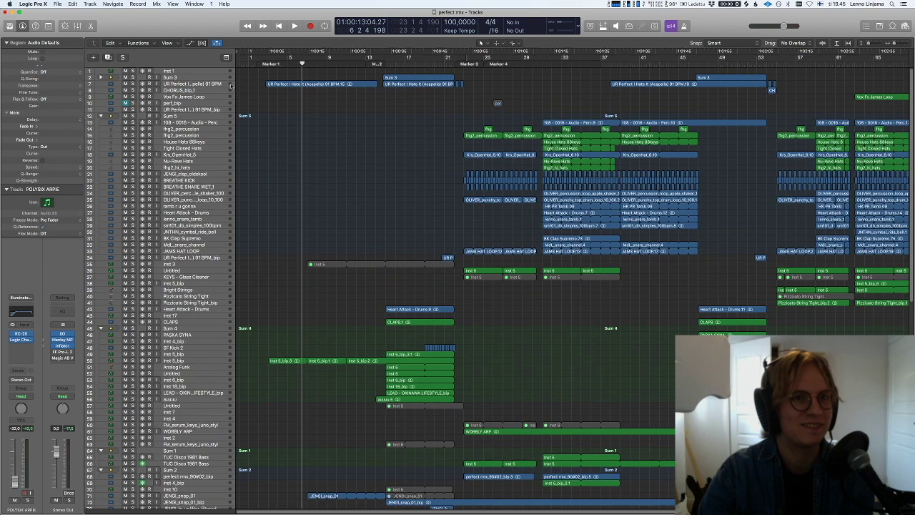
{"action": "left_click", "coordinate": [206, 84]}
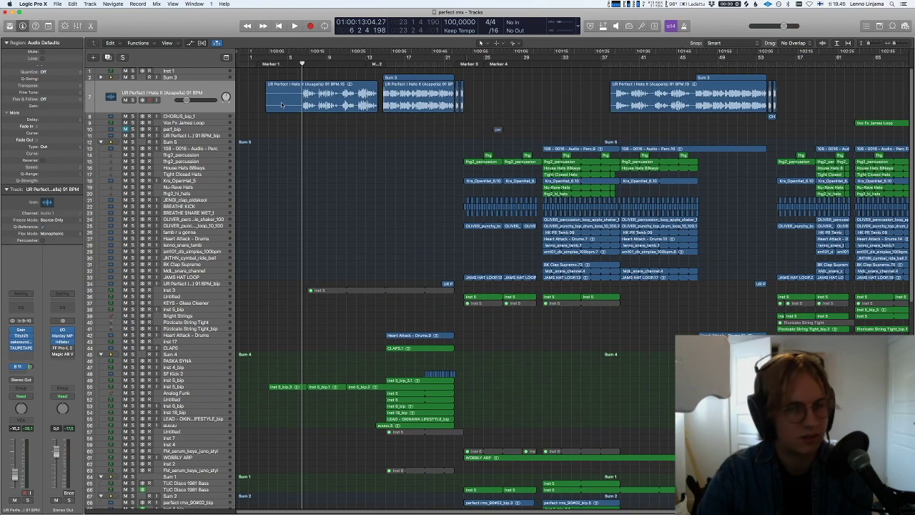
{"action": "left_click", "coordinate": [300, 65]}
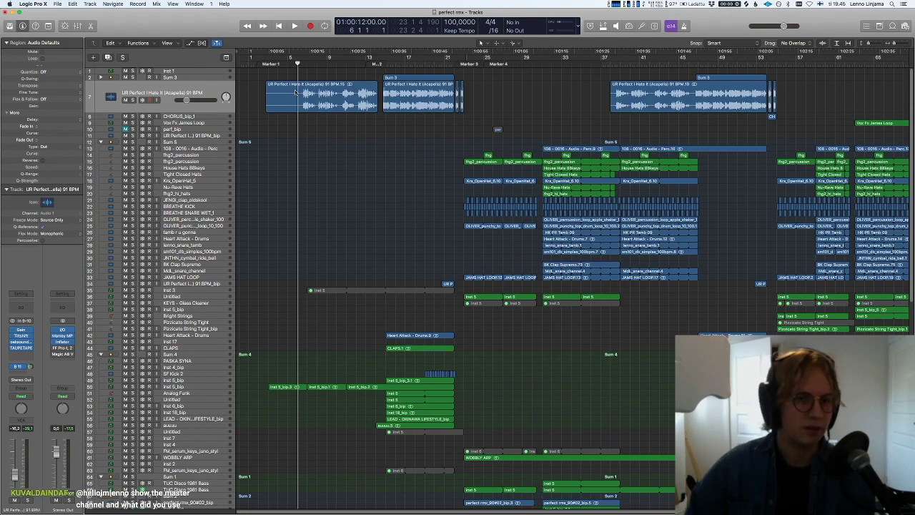
{"action": "key", "text": "Return"}
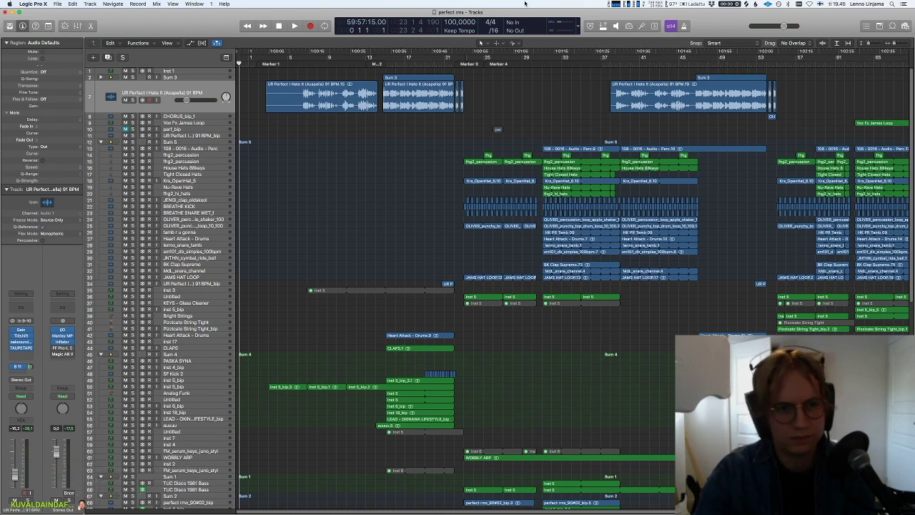
- Select the Inst 5_bip track with the intro regions in the Sum 4 stack and examine its enlarged waveform
{"action": "scroll", "coordinate": [240, 240], "scroll_direction": "down", "scroll_amount": 5}
{"action": "scroll", "coordinate": [327, 192], "scroll_direction": "down", "scroll_amount": 1}
{"action": "scroll", "coordinate": [319, 202], "scroll_direction": "up", "scroll_amount": 1}
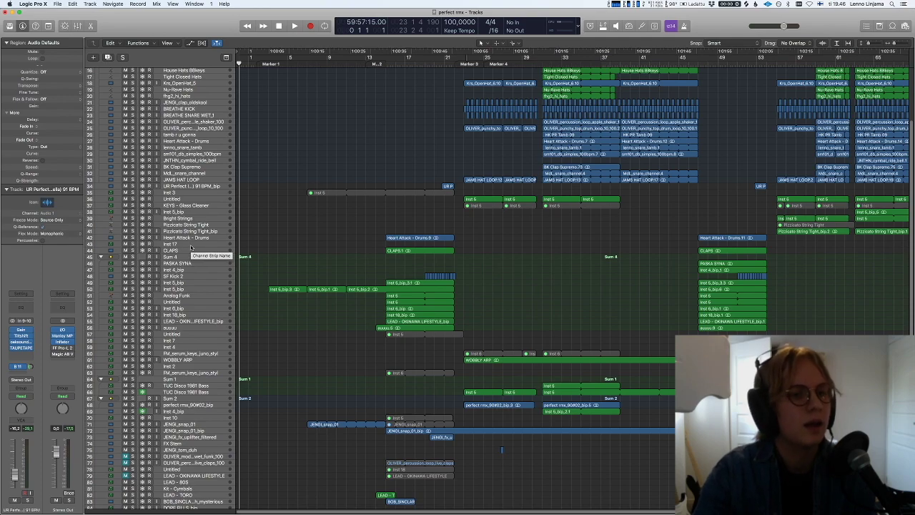
{"action": "left_click", "coordinate": [195, 289]}
{"action": "left_click", "coordinate": [351, 203]}
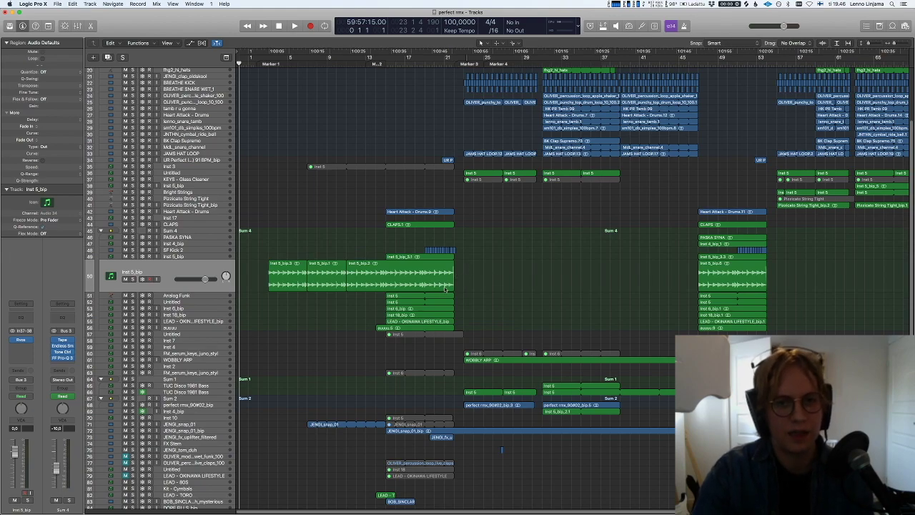
{"action": "key", "text": "super+Down"}
{"action": "key", "text": "super+Down"}
{"action": "key", "text": "super+Down"}
{"action": "key", "text": "super+Down"}
{"action": "left_click_drag", "start_coordinate": [453, 293], "coordinate": [456, 284]}
{"action": "scroll", "coordinate": [456, 285], "scroll_direction": "up", "scroll_amount": 10}
{"action": "scroll", "coordinate": [456, 285], "scroll_direction": "down", "scroll_amount": 10}
{"action": "scroll", "coordinate": [461, 288], "scroll_direction": "down", "scroll_amount": 2}
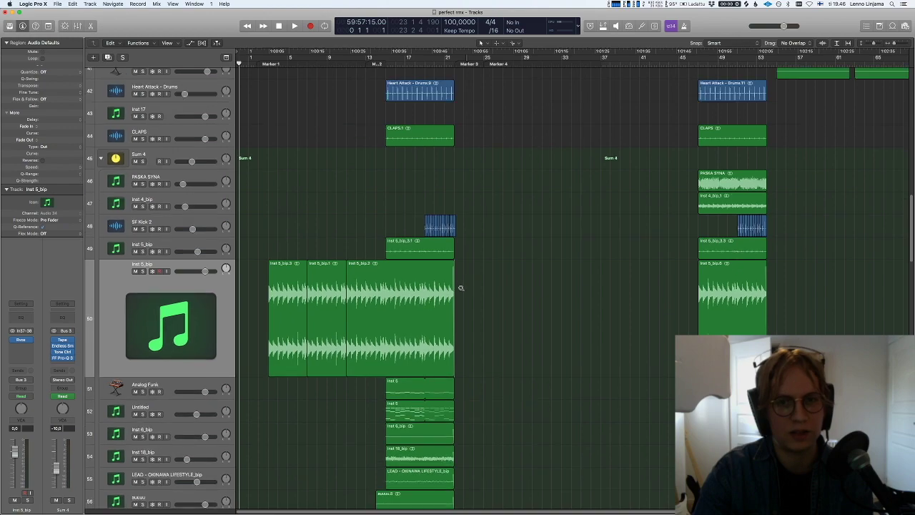
{"action": "left_click", "coordinate": [461, 287], "text": "ctrl+alt"}
- Listen to the transition from the end of the intro into bar 23, then stop playback
{"action": "left_click", "coordinate": [444, 64]}
{"action": "key", "text": "space"}
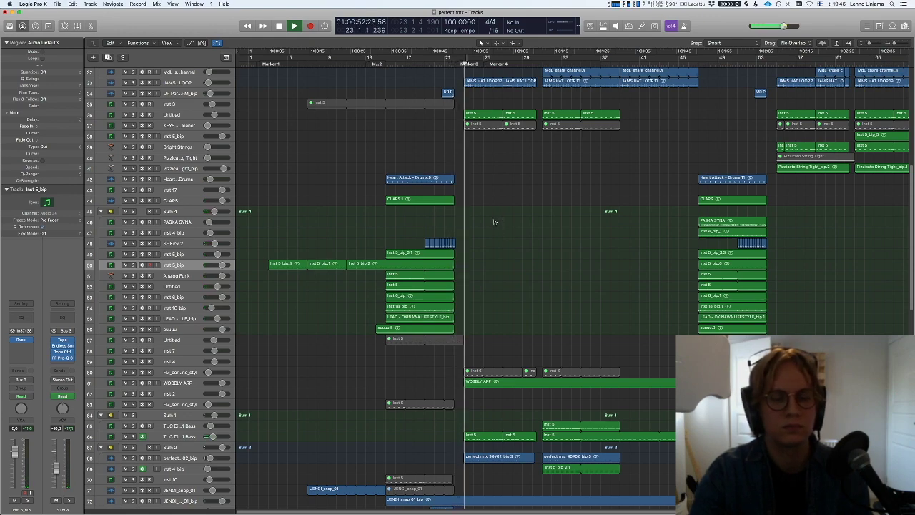
{"action": "key", "text": "space"}
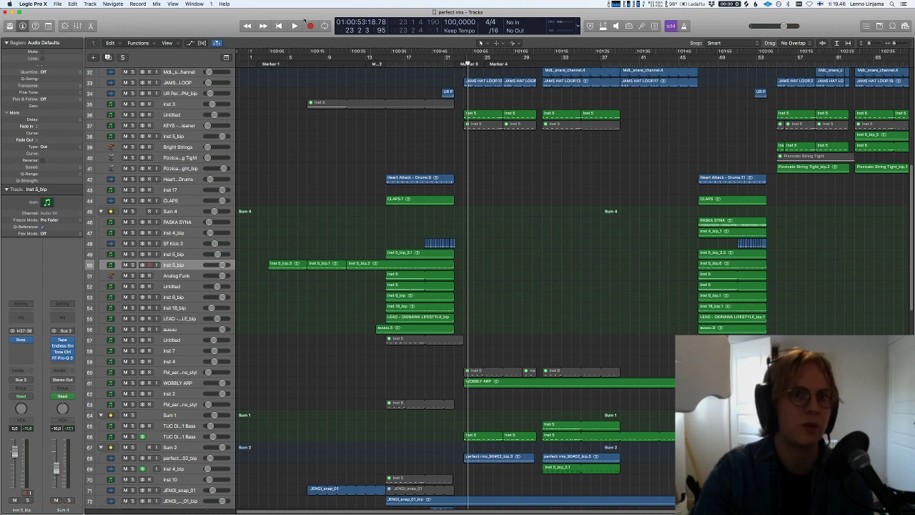
- Return to the UR Perfect I Hate It acapella track and position the playhead at bar 6, before its first vocal phrase
{"action": "left_click", "coordinate": [269, 64]}
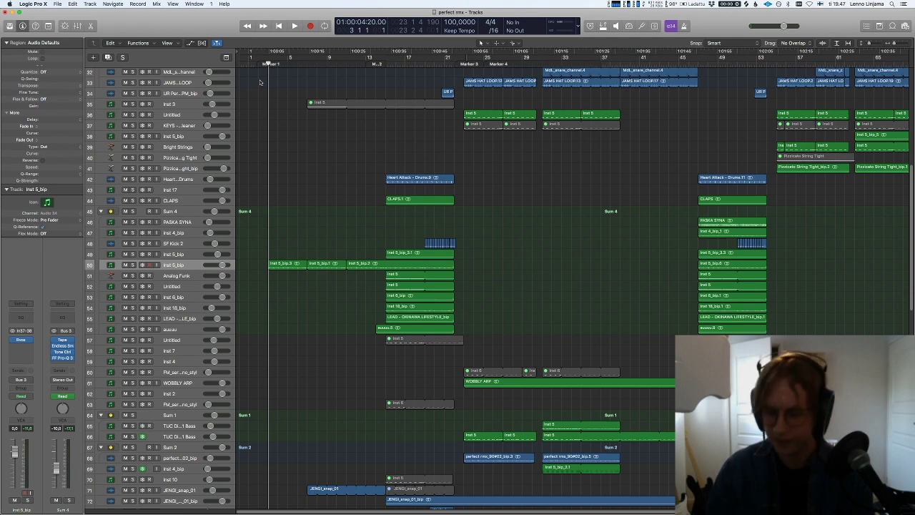
{"action": "left_click", "coordinate": [307, 63]}
{"action": "scroll", "coordinate": [320, 99], "scroll_direction": "up", "scroll_amount": 8}
{"action": "scroll", "coordinate": [251, 167], "scroll_direction": "up", "scroll_amount": 6}
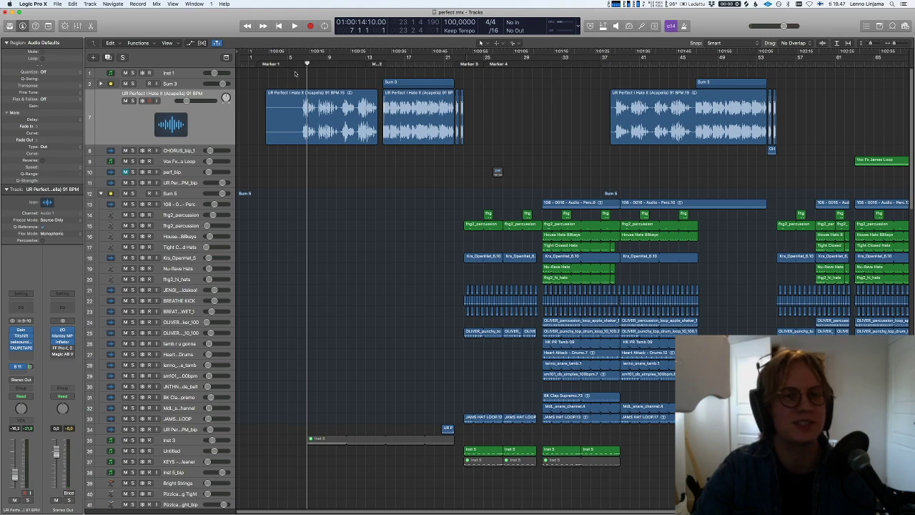
{"action": "key", "text": "comma"}
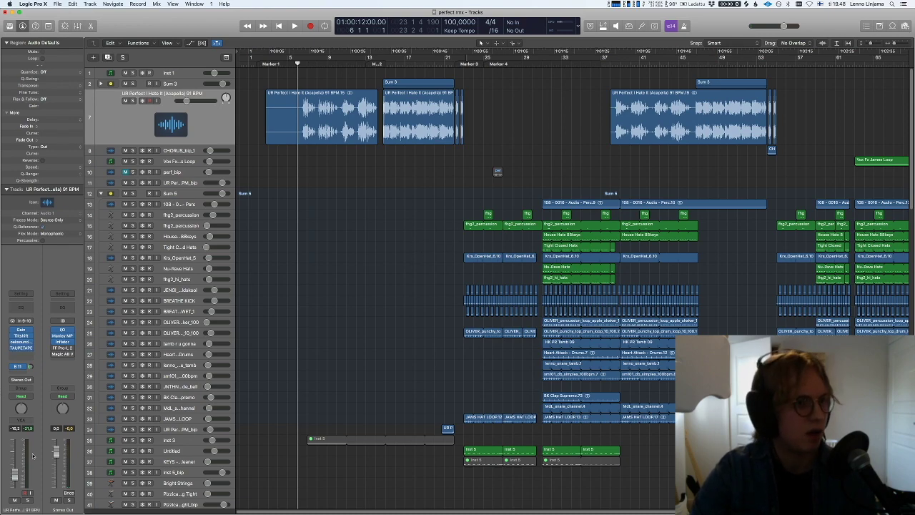
- Inspect the acapella track's Gain plug-in and the UAD AMS RMX16 reverb on its bus 11 send, then close both
{"action": "left_click", "coordinate": [29, 330]}
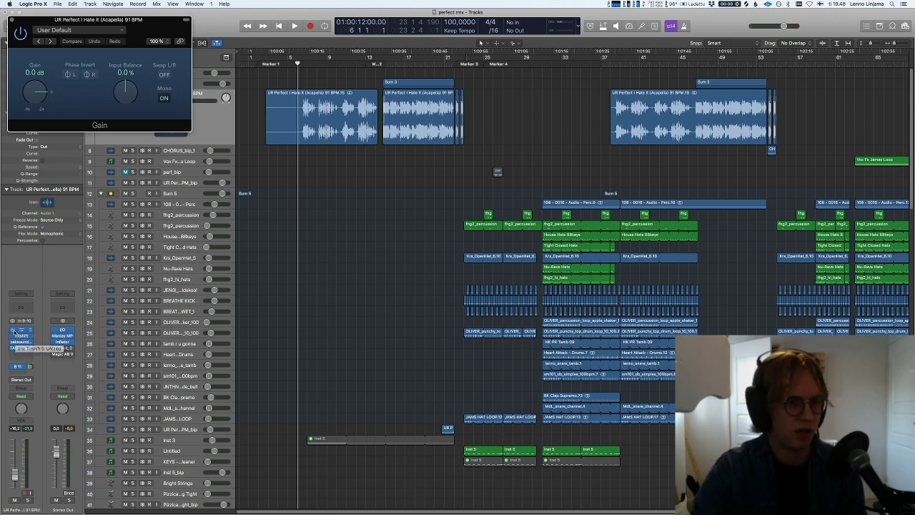
{"action": "left_click", "coordinate": [20, 367]}
{"action": "left_click", "coordinate": [22, 367]}
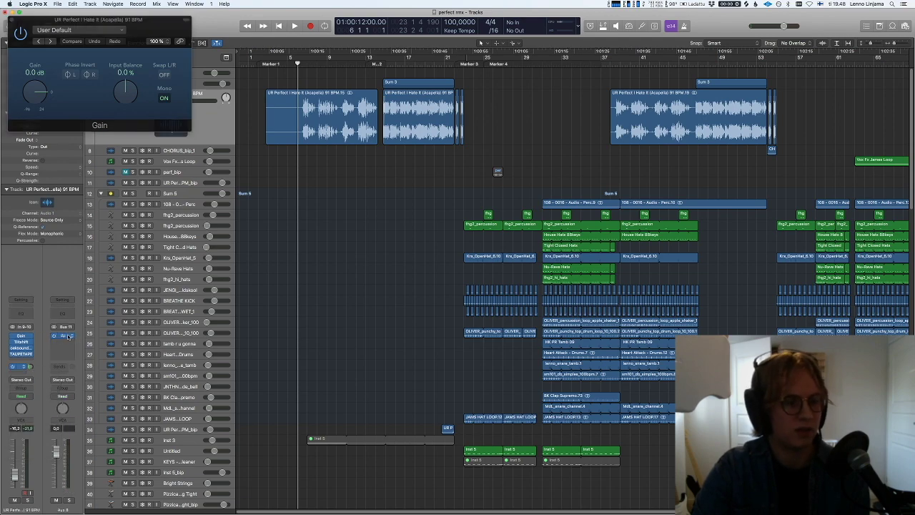
{"action": "left_click", "coordinate": [68, 336]}
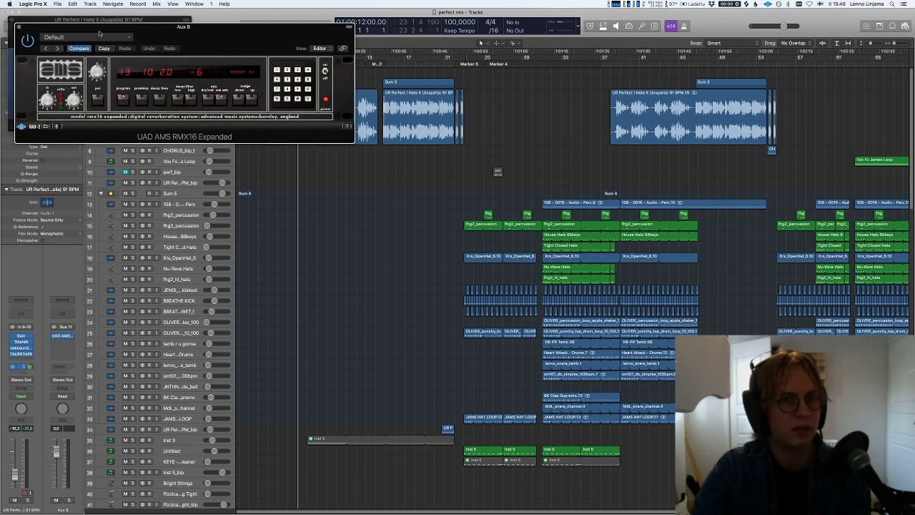
{"action": "left_click", "coordinate": [21, 27]}
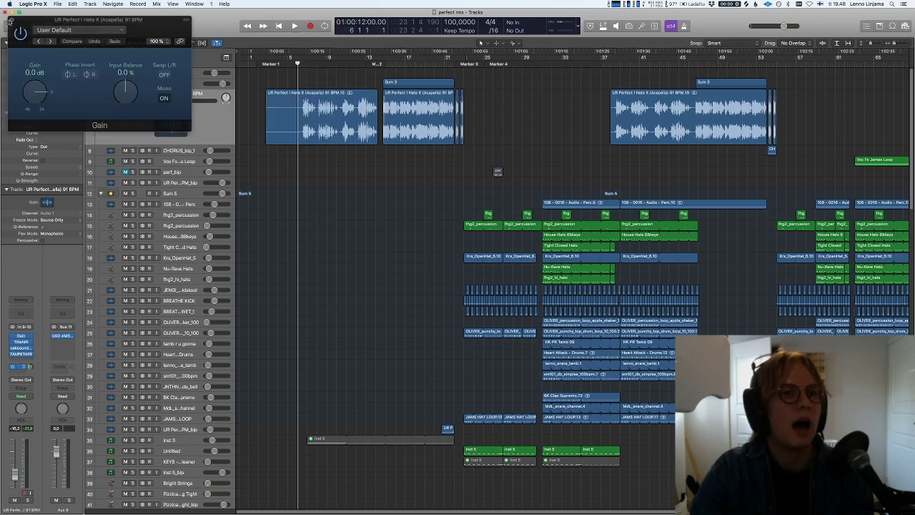
{"action": "left_click", "coordinate": [11, 23]}
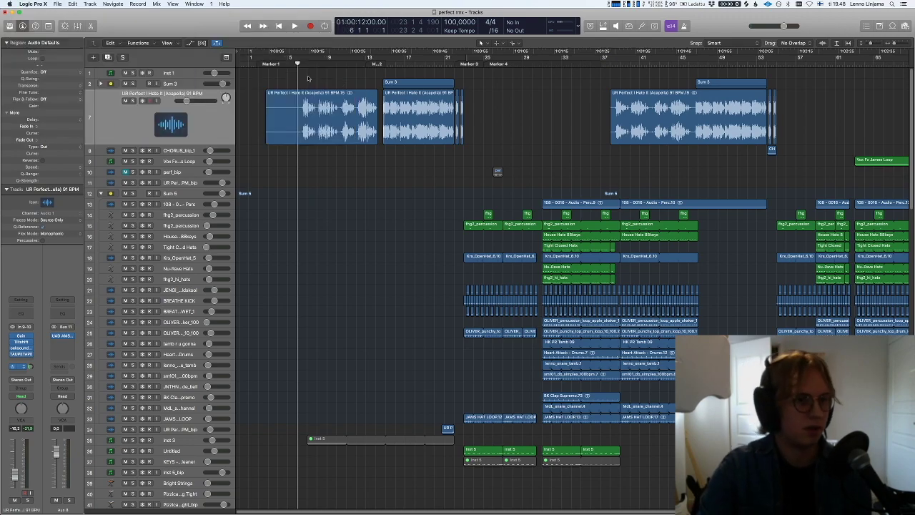
- Open the acapella track's Goodhertz Tiltshift plug-in, adjust the low filter's slope, and close the plug-in
{"action": "left_click", "coordinate": [17, 343]}
{"action": "left_click", "coordinate": [49, 365]}
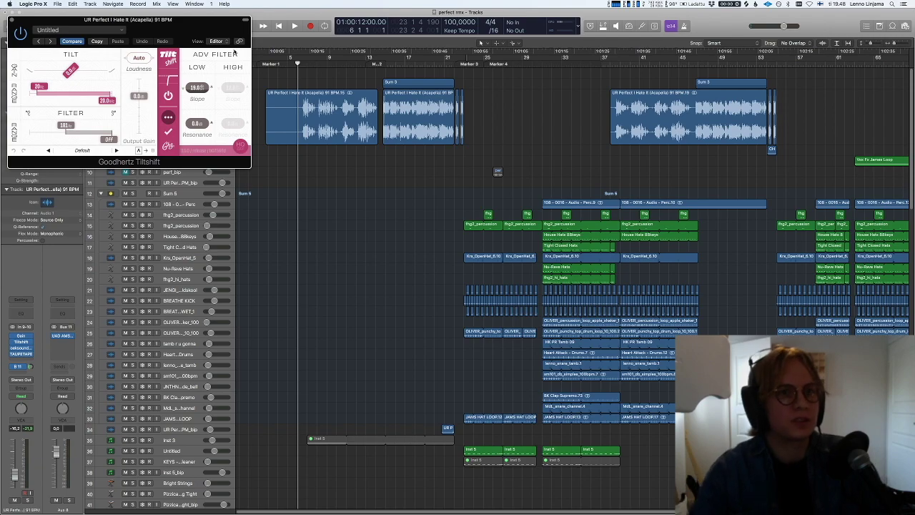
{"action": "mouse_move", "coordinate": [194, 84]}
{"action": "left_mouse_down"}
{"action": "mouse_move", "coordinate": [186, 88]}
{"action": "mouse_move", "coordinate": [184, 76]}
{"action": "mouse_move", "coordinate": [182, 93]}
{"action": "left_mouse_up"}
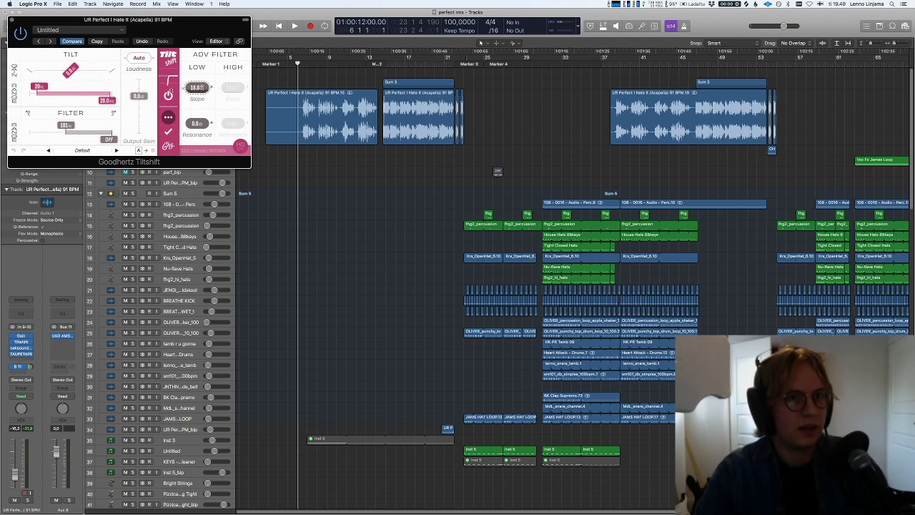
{"action": "left_click_drag", "start_coordinate": [197, 115], "coordinate": [173, 95]}
{"action": "key", "text": "super+w"}
- Open the acapella track's oeksound soothe2 plug-in, move its window off the vocal's first region, and play the track in solo
{"action": "left_click", "coordinate": [21, 348]}
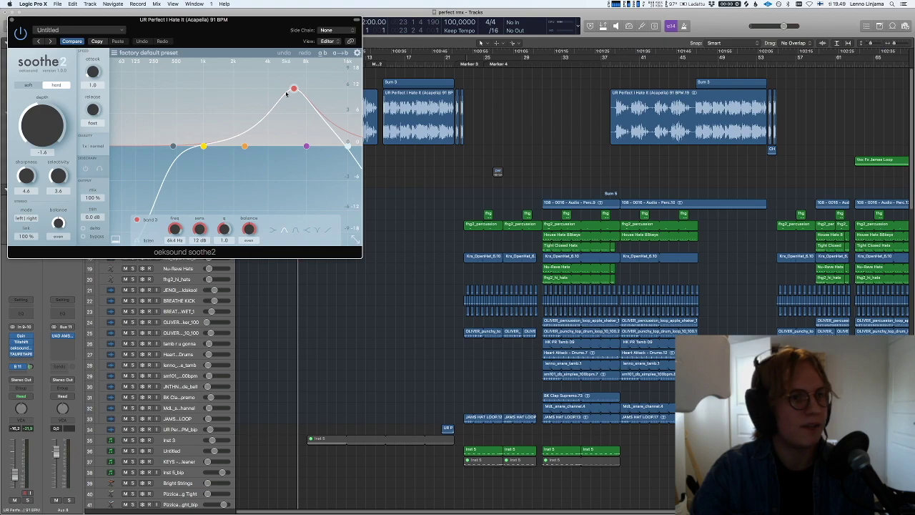
{"action": "left_click_drag", "start_coordinate": [238, 38], "coordinate": [604, 79]}
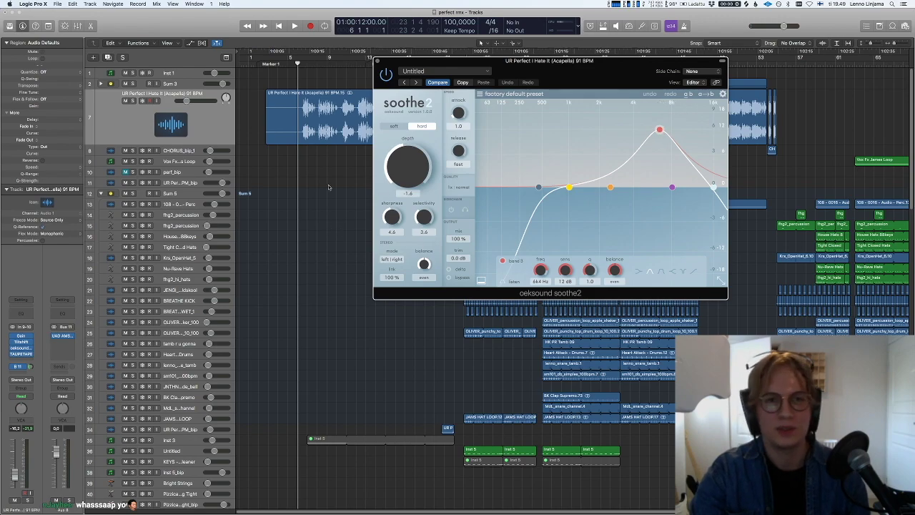
{"action": "key", "text": "space"}
{"action": "key", "text": "ctrl+s"}
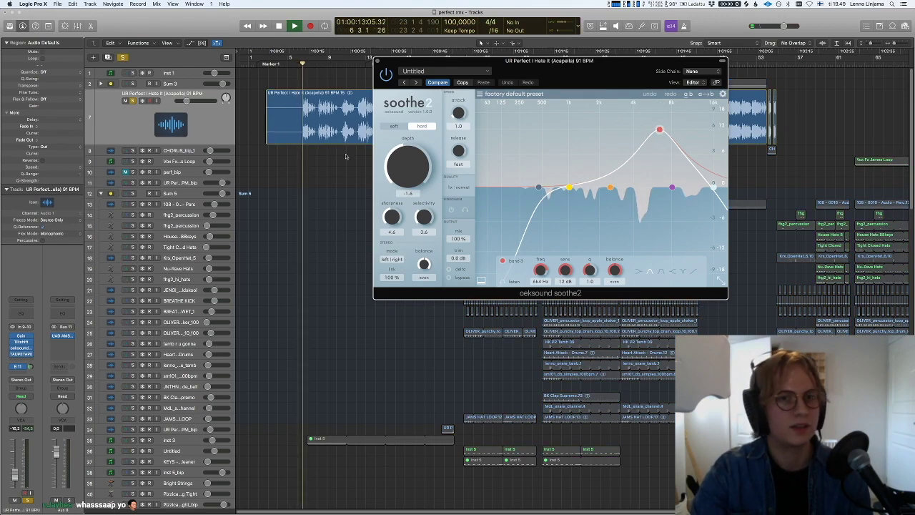
- Compare the soloed vocal using soothe2's delta and bypass modes, then stop playback and turn off the solo
{"action": "left_click", "coordinate": [448, 269]}
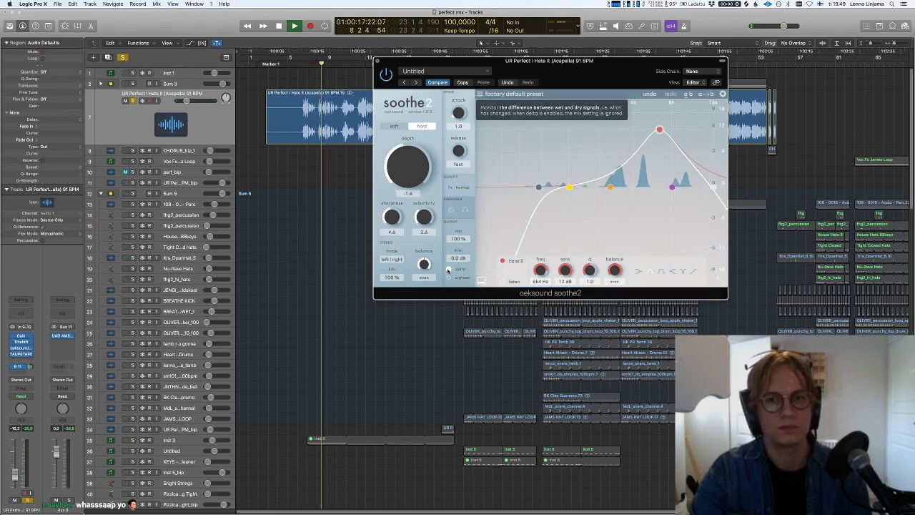
{"action": "left_click", "coordinate": [449, 278]}
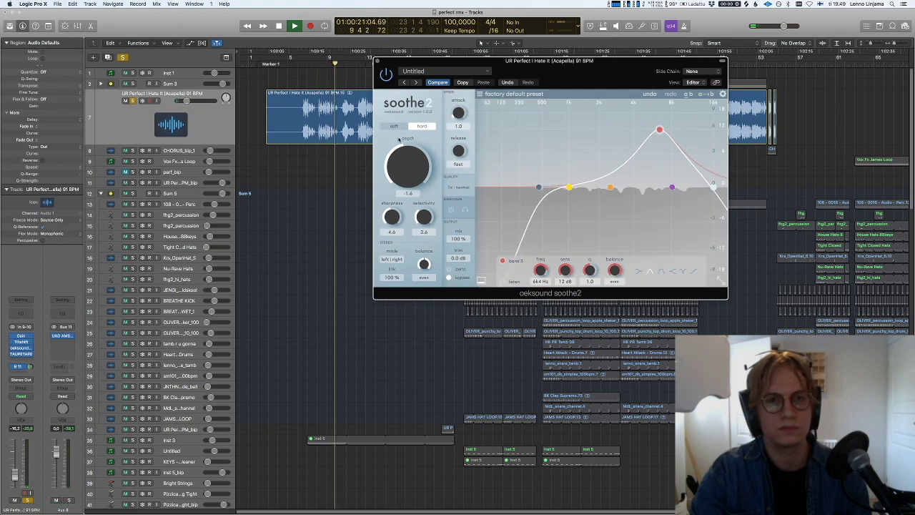
{"action": "left_click_drag", "start_coordinate": [408, 196], "coordinate": [455, 208]}
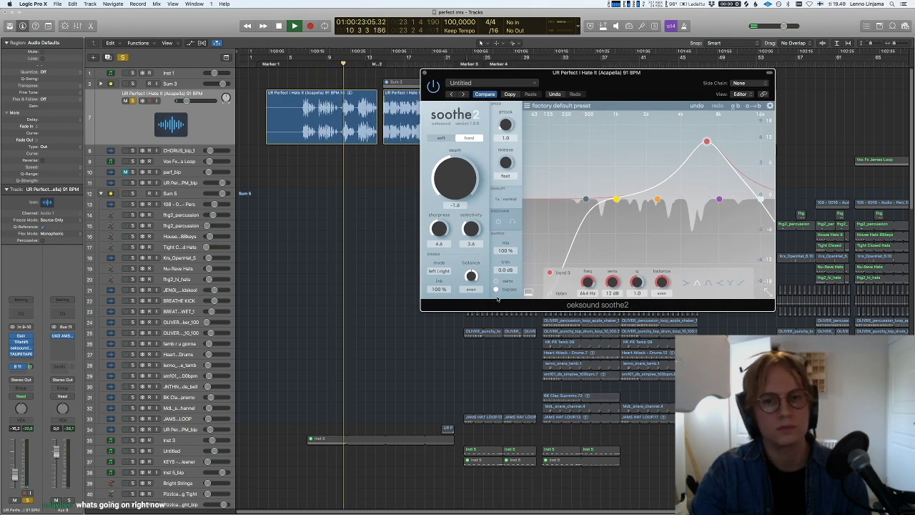
{"action": "key", "text": "space"}
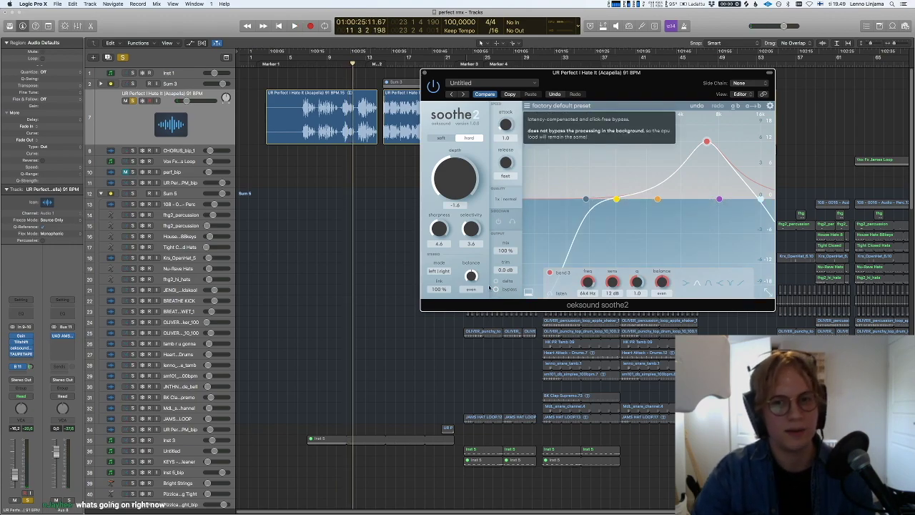
{"action": "left_click", "coordinate": [329, 191]}
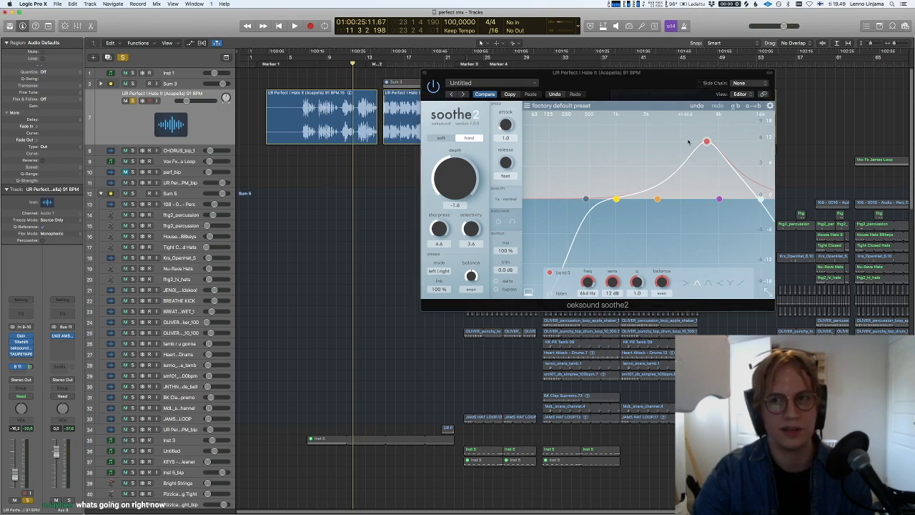
{"action": "key", "text": "s"}
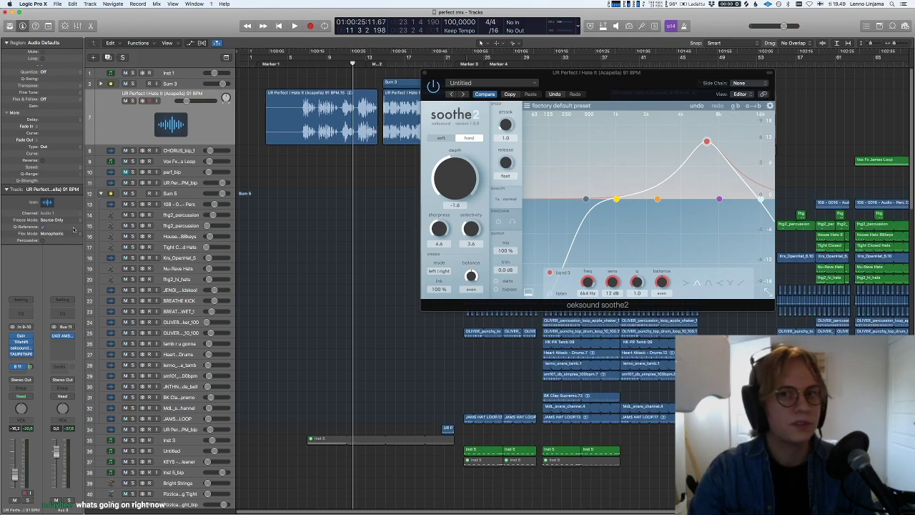
- Open the acapella track's TAUPETAPE plug-in, close soothe2, move the TAUPETAPE window over the arrangement, and close it
{"action": "left_click", "coordinate": [20, 353]}
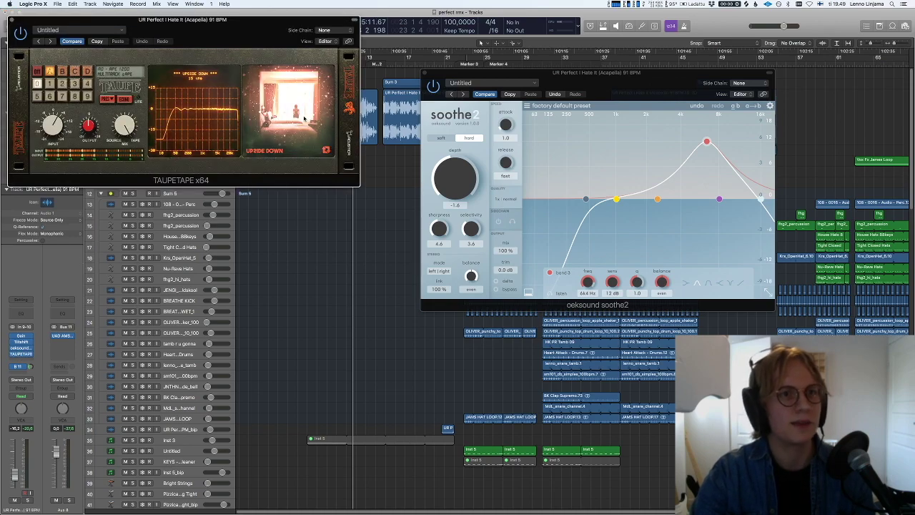
{"action": "left_click", "coordinate": [425, 73]}
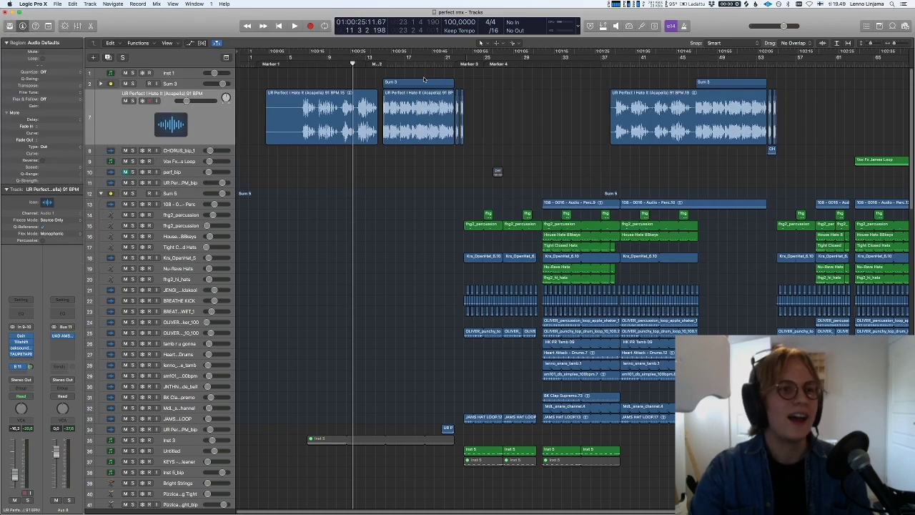
{"action": "left_click", "coordinate": [20, 353]}
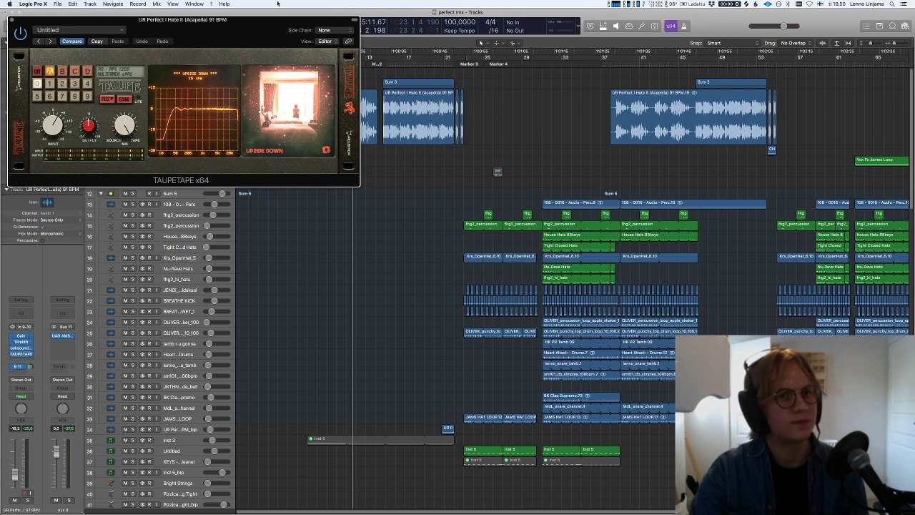
{"action": "left_click_drag", "start_coordinate": [250, 28], "coordinate": [550, 113]}
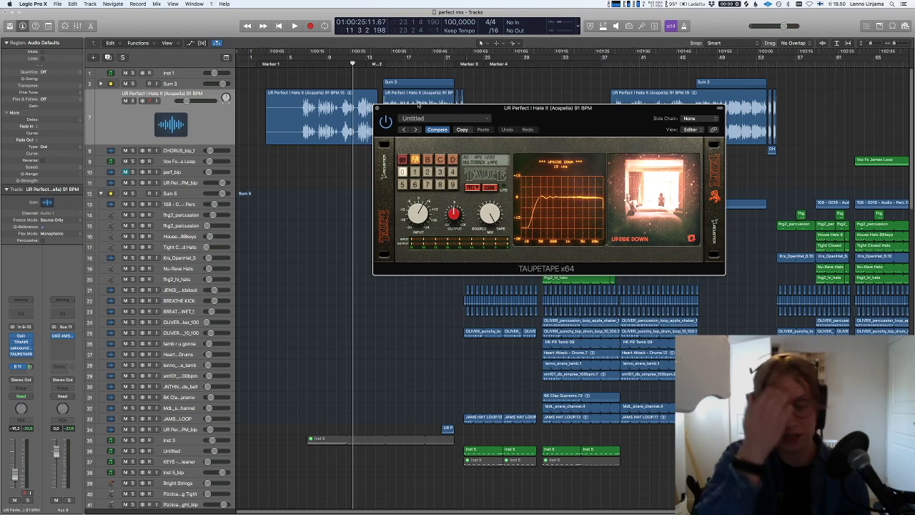
{"action": "left_click", "coordinate": [378, 110]}
- Solo the JENGI_snap_01 track and place the playhead at the start of its first region at bar 7
{"action": "left_click", "coordinate": [298, 64]}
{"action": "scroll", "coordinate": [294, 159], "scroll_direction": "down", "scroll_amount": 5}
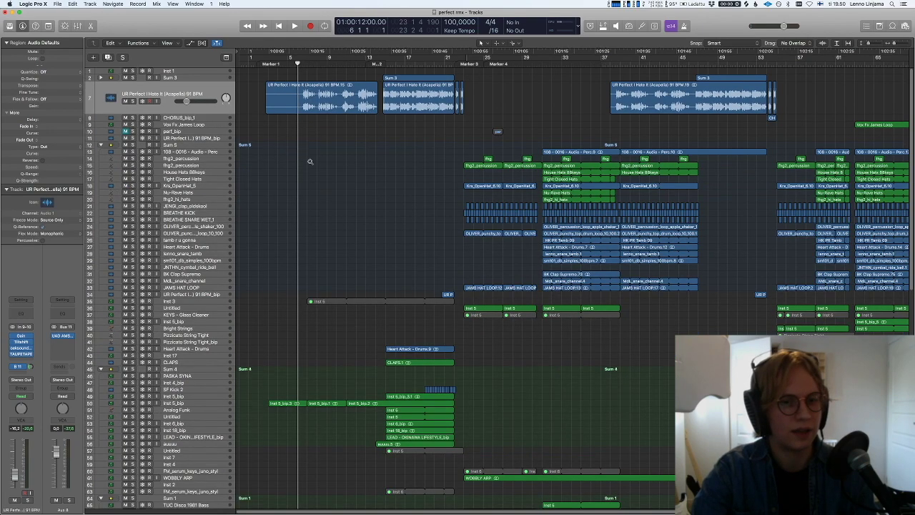
{"action": "key", "text": "Down"}
{"action": "key", "text": "Down"}
{"action": "key", "text": "Down"}
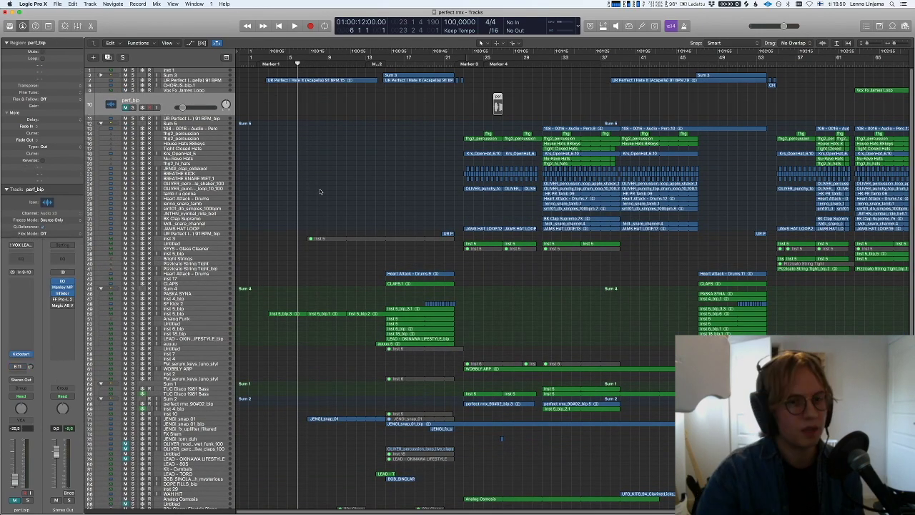
{"action": "left_click", "coordinate": [180, 420]}
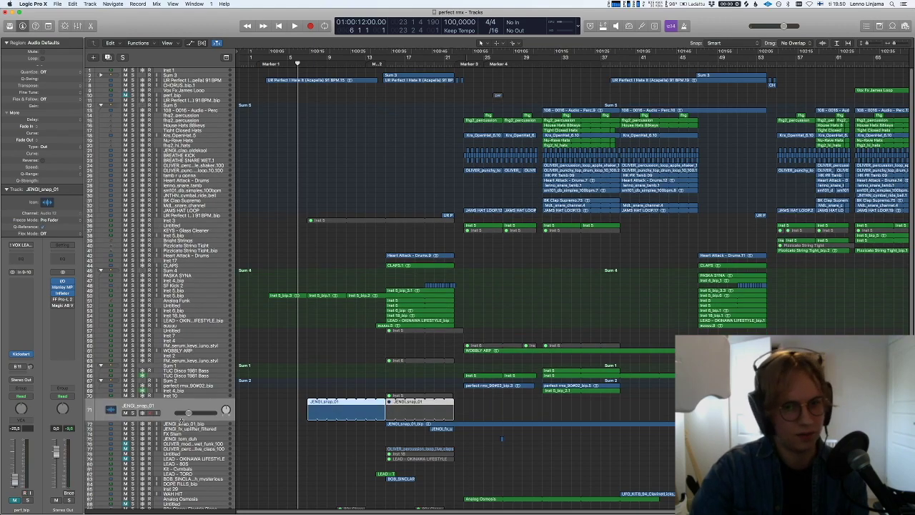
{"action": "key", "text": "s"}
{"action": "left_click", "coordinate": [303, 409]}
{"action": "scroll", "coordinate": [305, 404], "scroll_direction": "up", "scroll_amount": 5}
{"action": "key", "text": "period"}
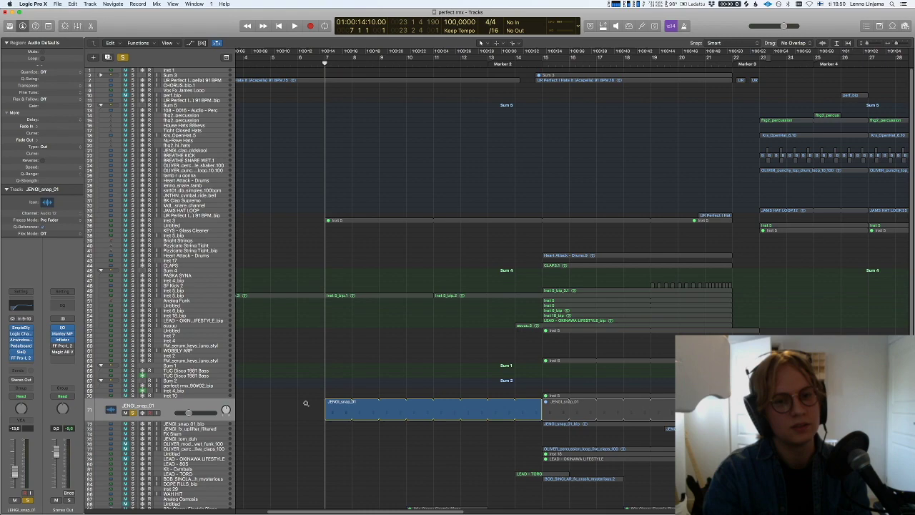
- Audition JENGI_snap_01 from bar 7, both in the full mix and in solo
{"action": "key", "text": "space"}
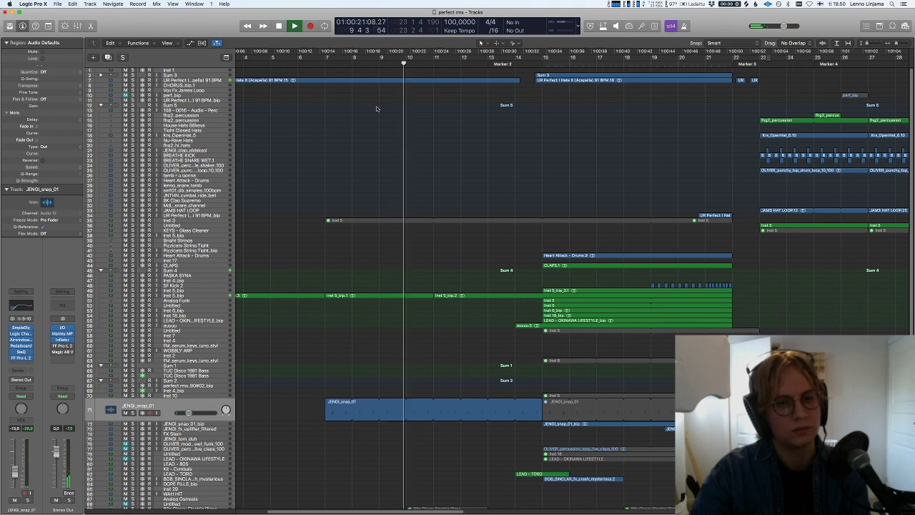
{"action": "key", "text": "space"}
{"action": "key", "text": "space"}
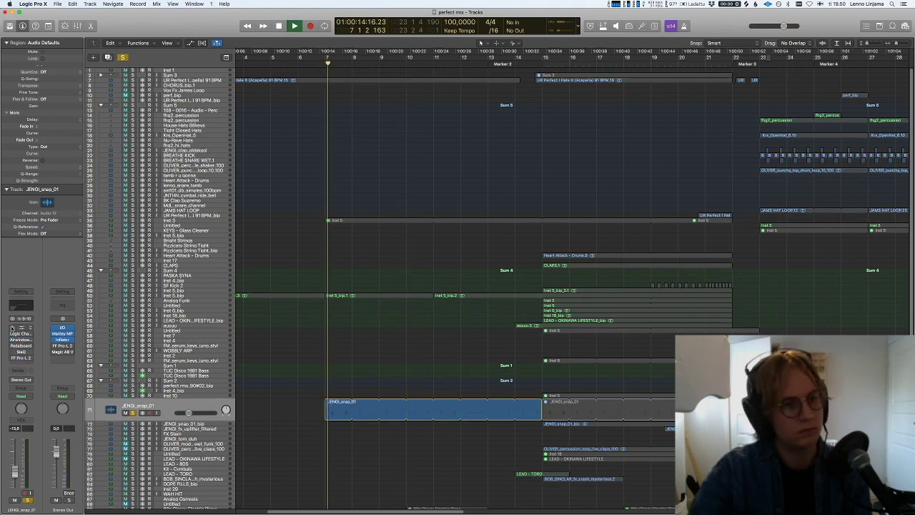
{"action": "key", "text": "space"}
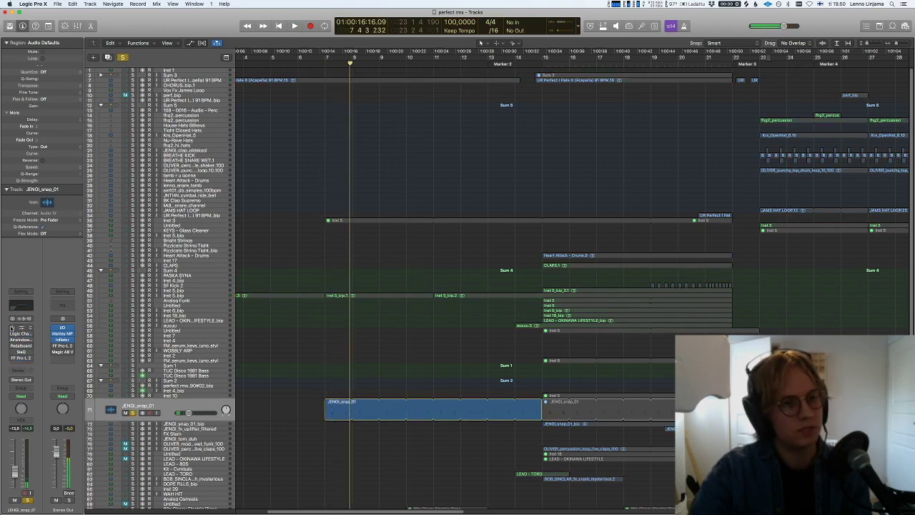
{"action": "key", "text": "space"}
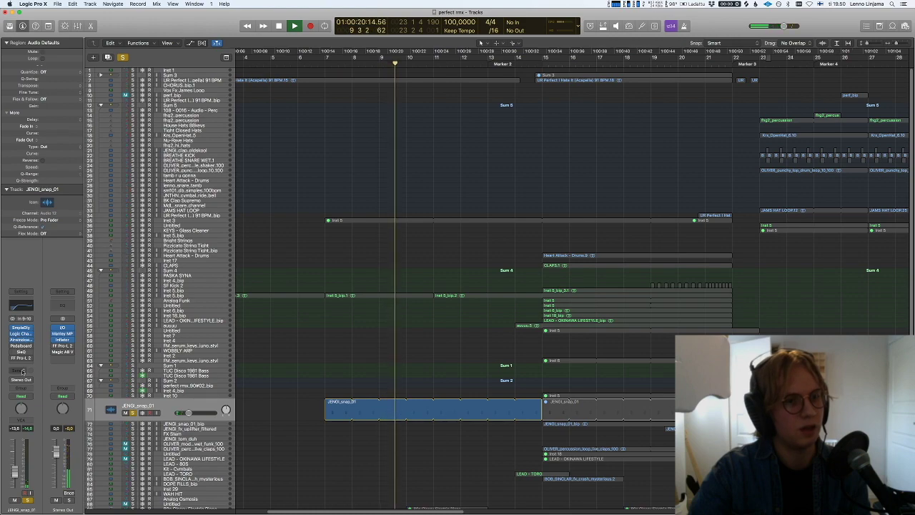
- Inspect JENGI_snap_01's Airwindows ADClip 7, Pedalboard and Sie-Q plug-ins during solo playback, then hide their windows and turn off the solo
{"action": "left_click", "coordinate": [15, 342]}
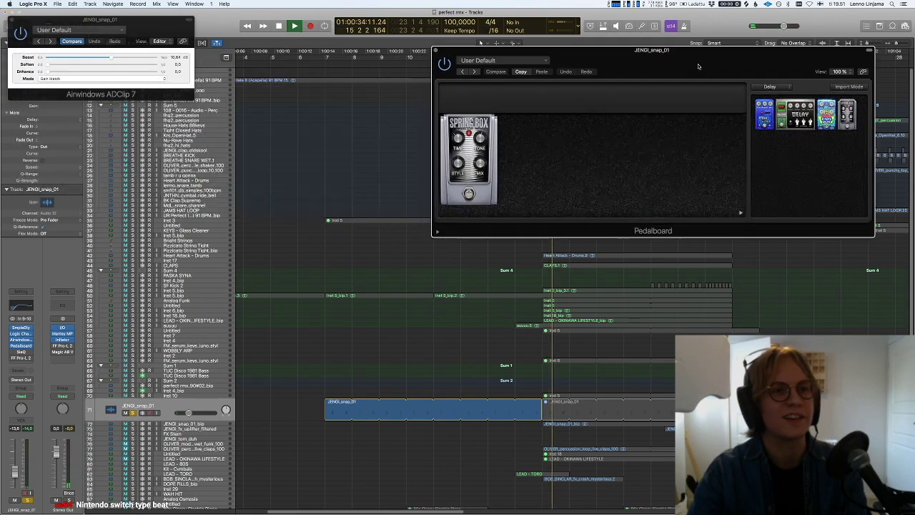
{"action": "left_click", "coordinate": [329, 66]}
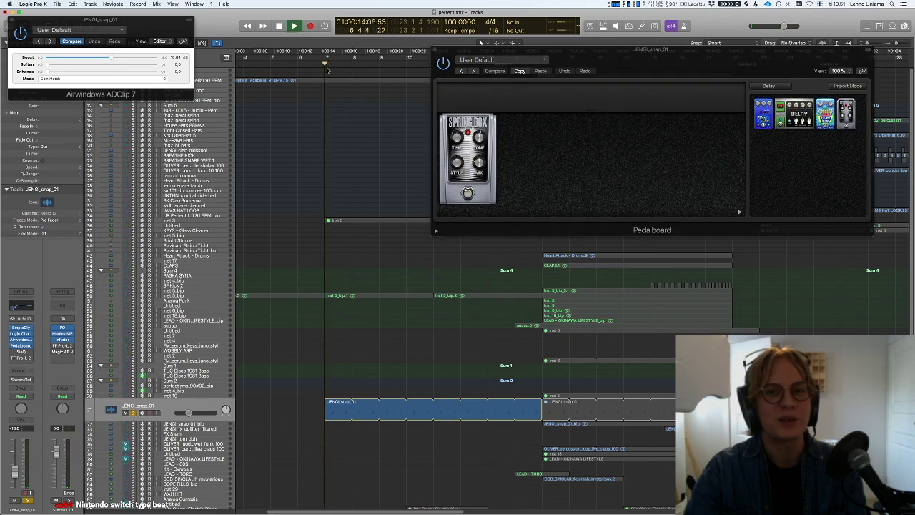
{"action": "left_click", "coordinate": [20, 353], "text": "alt"}
{"action": "left_click", "coordinate": [21, 353]}
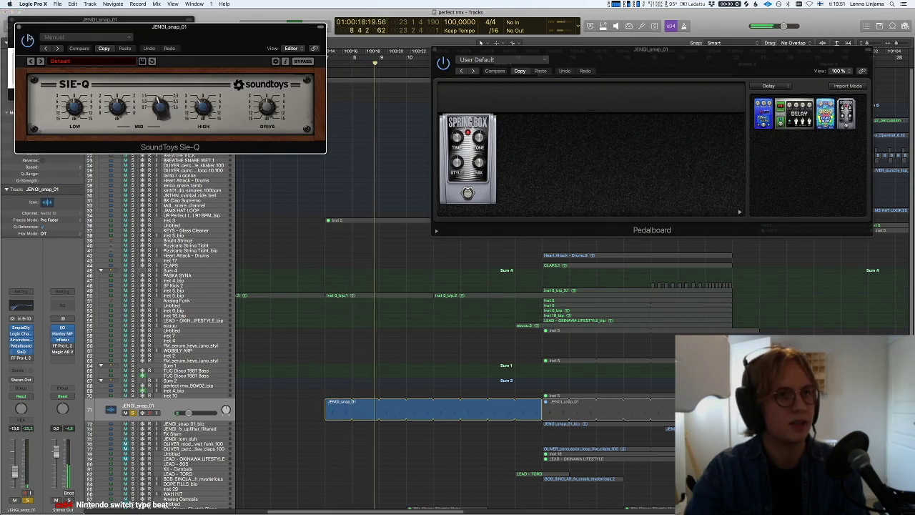
{"action": "key", "text": "v"}
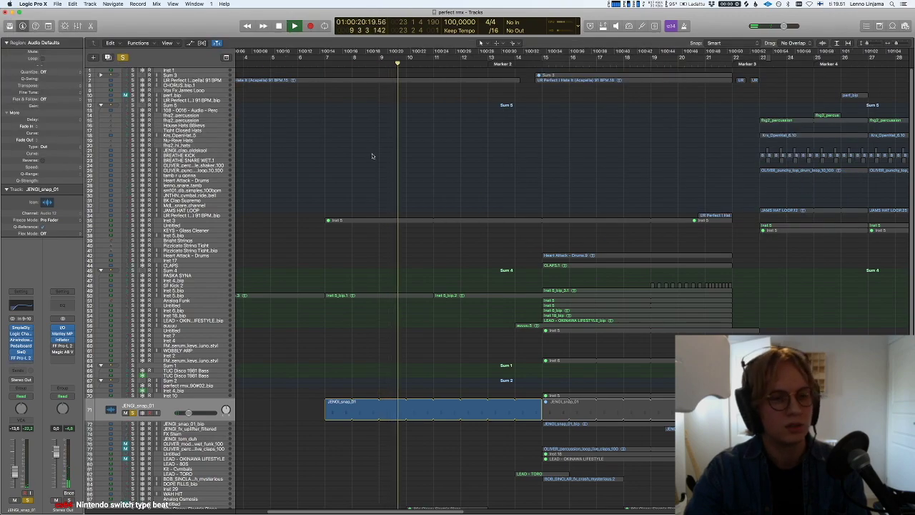
{"action": "key", "text": "s"}
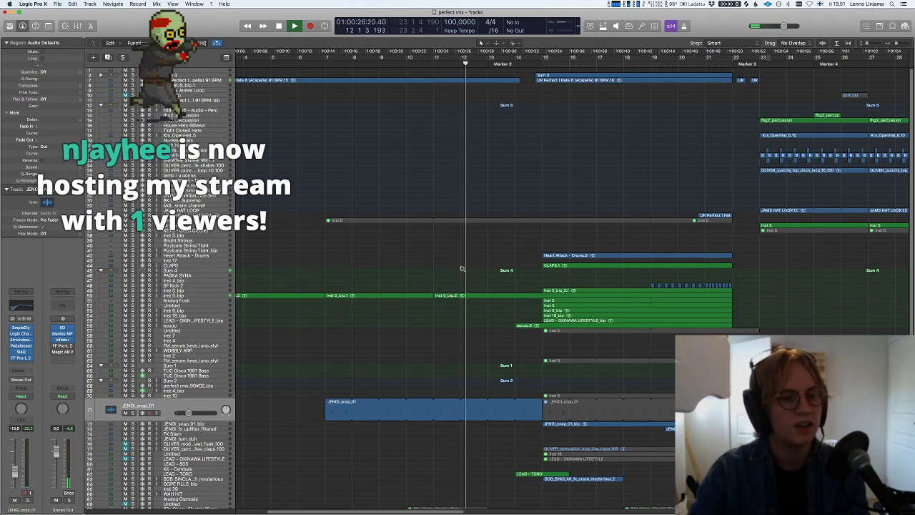
- Audition the GLASSY EPIANO track around its first region at bar 10, switching between solo and the full mix
{"action": "scroll", "coordinate": [462, 275], "scroll_direction": "down", "scroll_amount": 10}
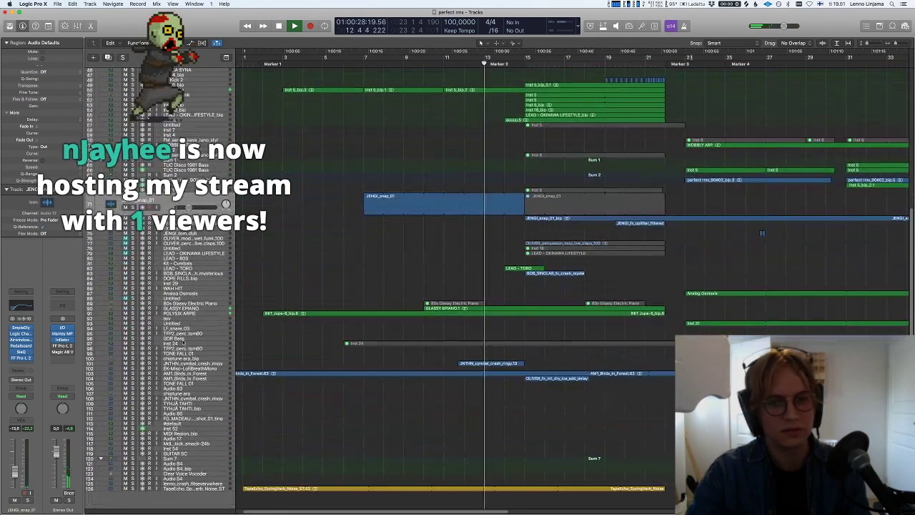
{"action": "left_click", "coordinate": [189, 308]}
{"action": "key", "text": "s"}
{"action": "left_click", "coordinate": [426, 69]}
{"action": "key", "text": "s"}
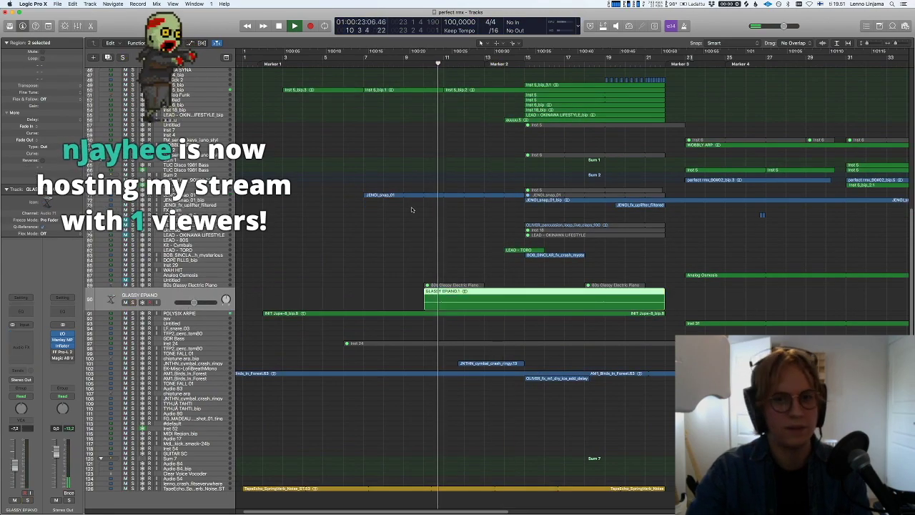
{"action": "scroll", "coordinate": [412, 210], "scroll_direction": "down", "scroll_amount": 5}
{"action": "scroll", "coordinate": [411, 210], "scroll_direction": "up", "scroll_amount": 6}
{"action": "left_click", "coordinate": [309, 64]}
{"action": "scroll", "coordinate": [287, 447], "scroll_direction": "up", "scroll_amount": 3}
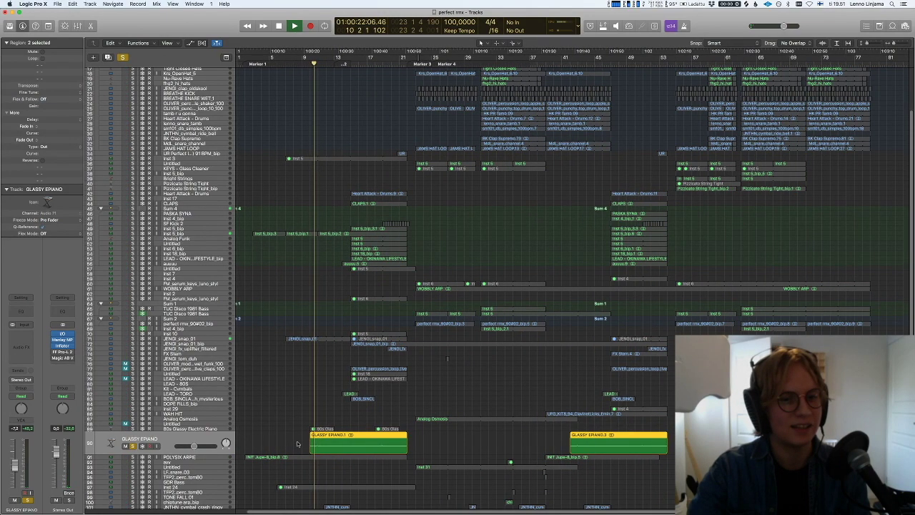
- Select the 80s Glassy Electric Piano track, clear the active solo, and stop playback
{"action": "left_click", "coordinate": [203, 428]}
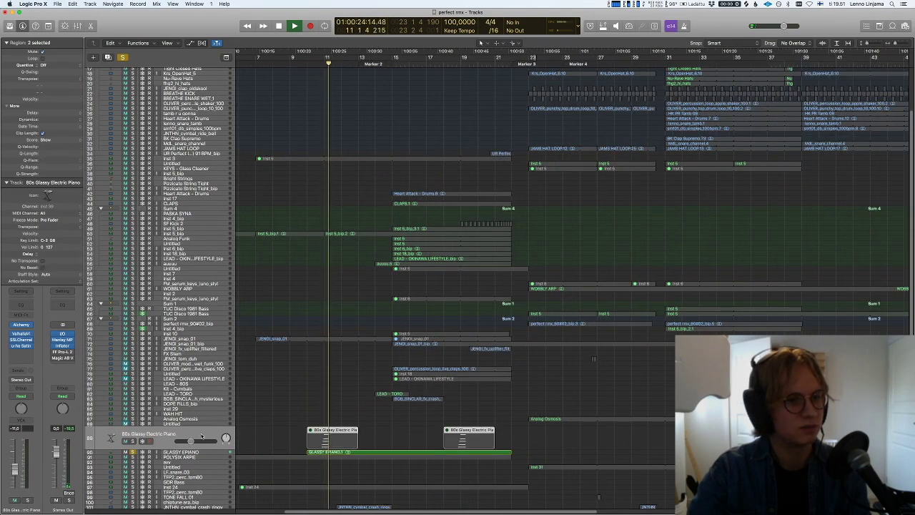
{"action": "key", "text": "ctrl+s"}
{"action": "left_click", "coordinate": [337, 389]}
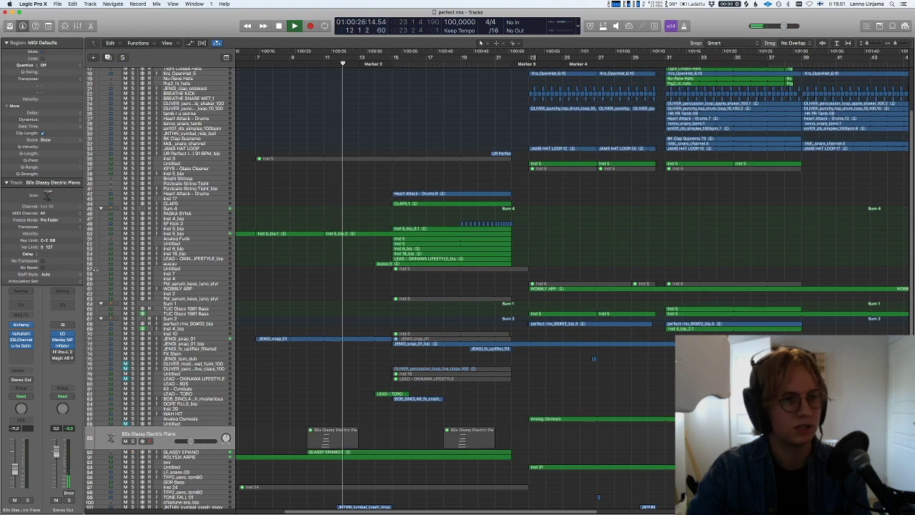
{"action": "key", "text": "space"}
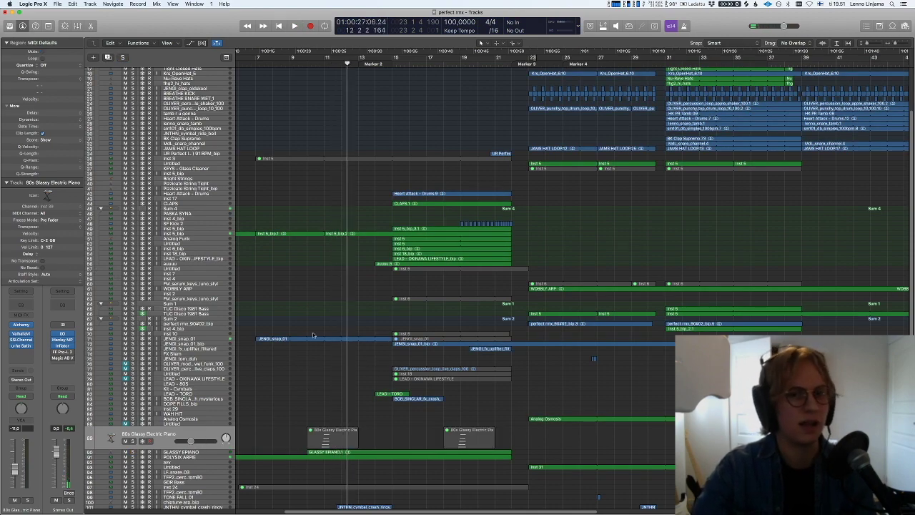
- Resume playback of the full mix and select the PASKA SYNA track followed by its parent stack, Sum 4
{"action": "key", "text": "space"}
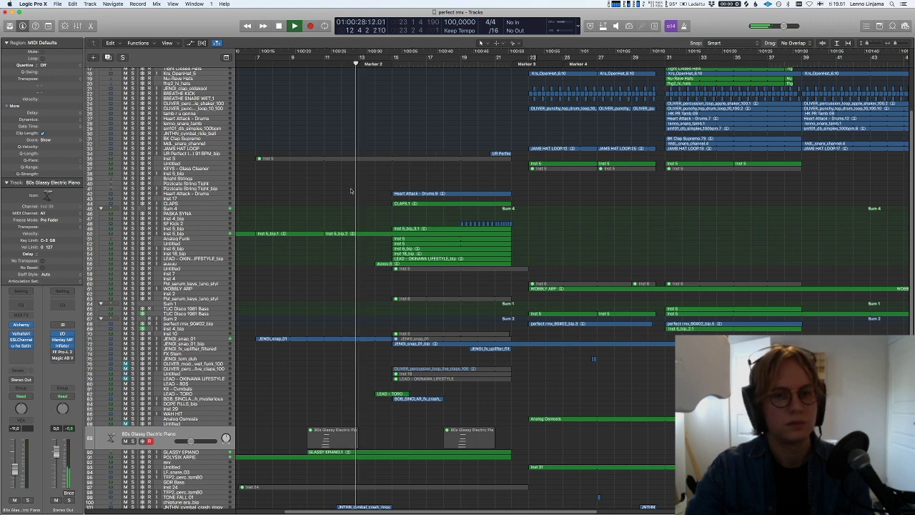
{"action": "left_click", "coordinate": [196, 214]}
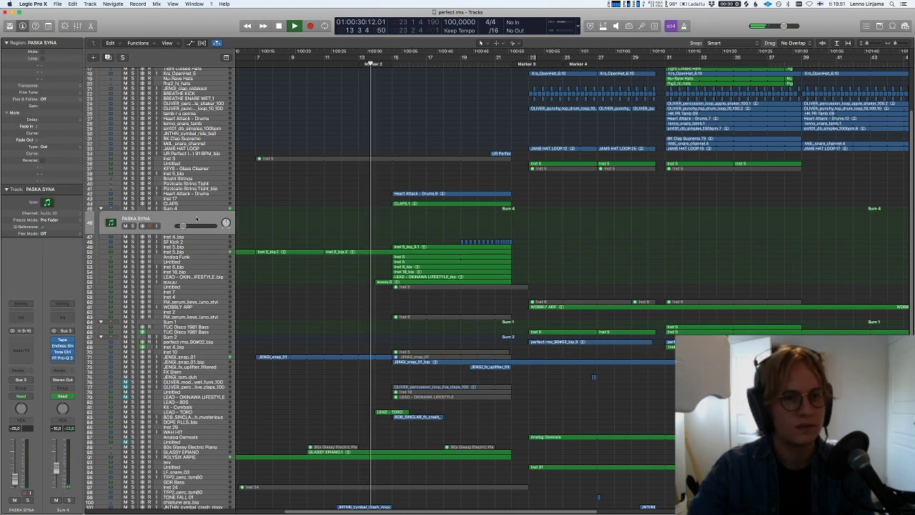
{"action": "left_click", "coordinate": [197, 209]}
{"action": "key", "text": "super+Left"}
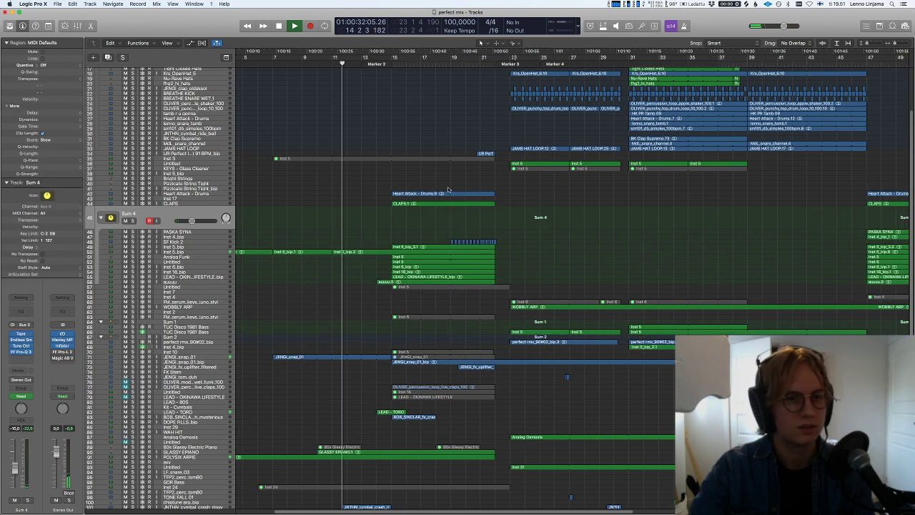
{"action": "key", "text": "super+Left"}
- Audition the LEAD - TORO track's first region in solo from bar 14, then turn off the solo
{"action": "left_click", "coordinate": [189, 412]}
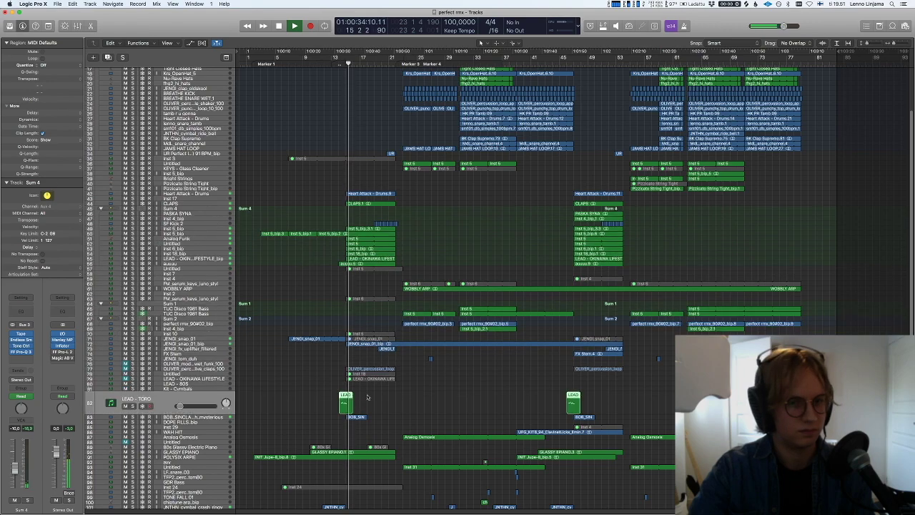
{"action": "key", "text": "super+Right"}
{"action": "key", "text": "super+Right"}
{"action": "key", "text": "super+Right"}
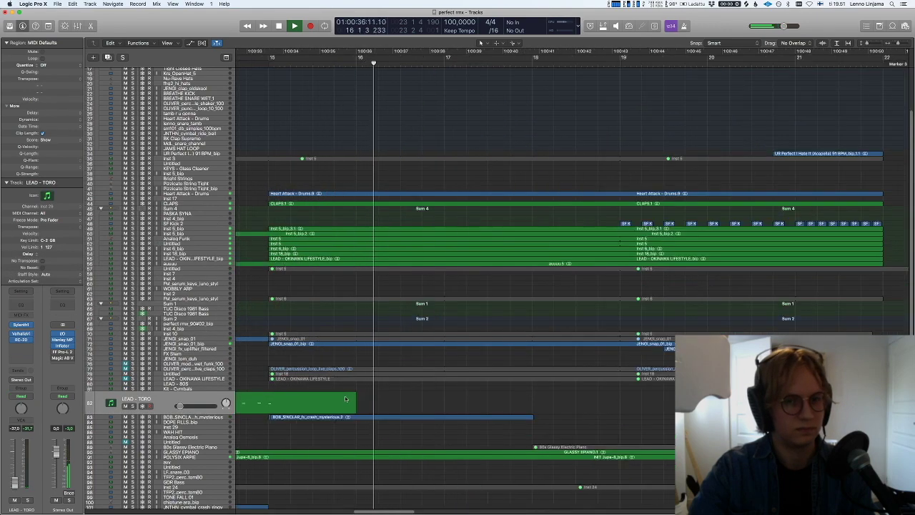
{"action": "key", "text": "space"}
{"action": "key", "text": "s"}
{"action": "left_click", "coordinate": [411, 57]}
{"action": "key", "text": "space"}
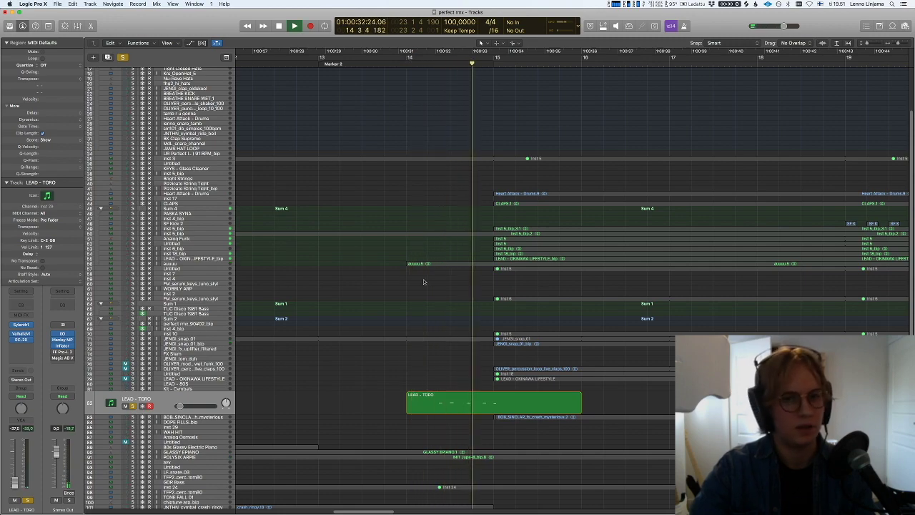
{"action": "key", "text": "s"}
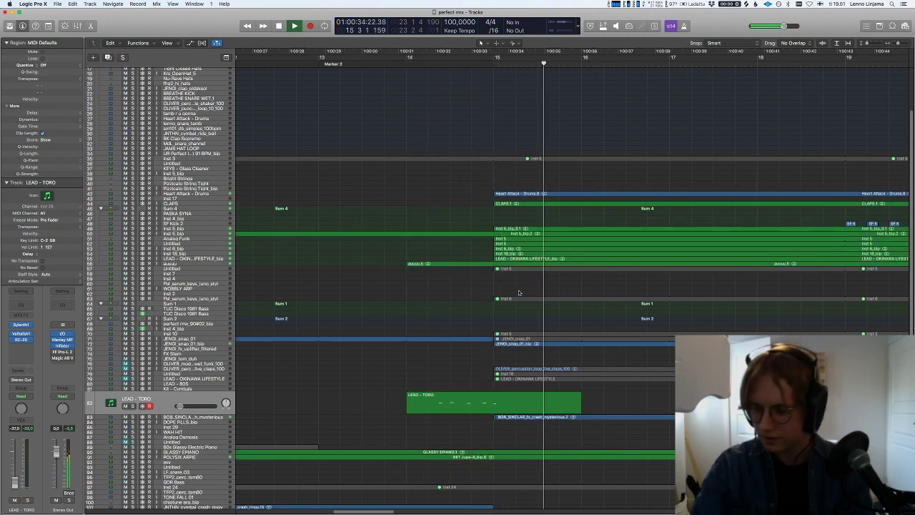
- Select the BOB_SINCLAR_fx_crash_mysterious track below LEAD - TORO and stop playback
{"action": "key", "text": "super+Left"}
{"action": "key", "text": "super+Left"}
{"action": "key", "text": "Down"}
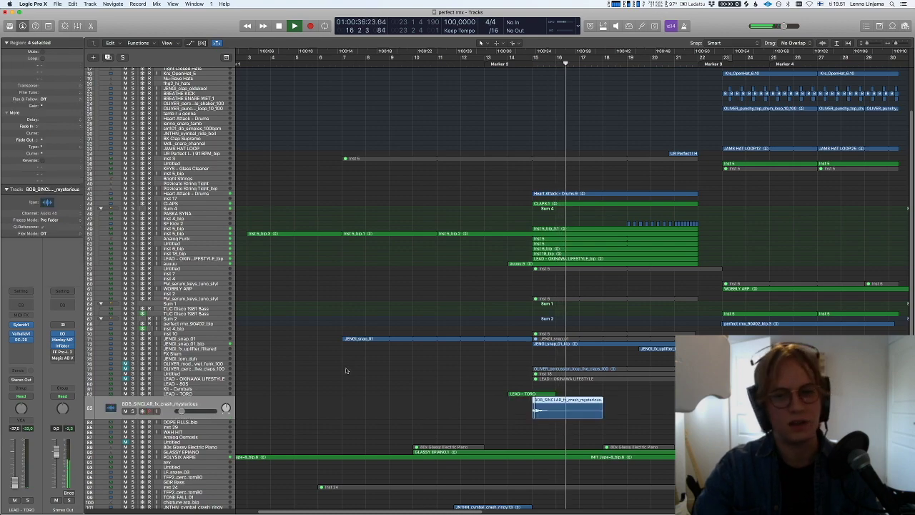
{"action": "key", "text": "space"}
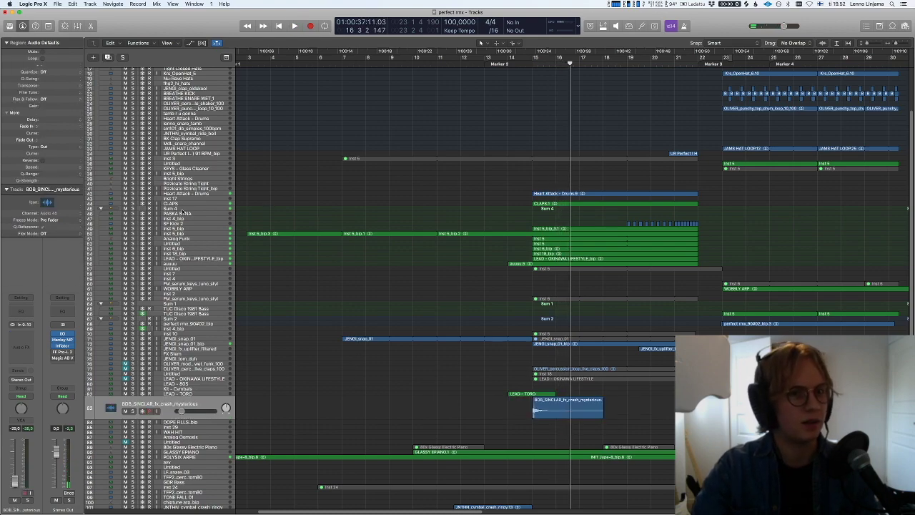
- Loop bars 15 to 23 with the Sum 4 stack soloed, and select its LEAD - OKINAWA LIFESTYLE_bip and Inst 5_bip tracks
{"action": "left_click", "coordinate": [182, 209]}
{"action": "left_click_drag", "start_coordinate": [535, 57], "coordinate": [718, 89]}
{"action": "key", "text": "s"}
{"action": "key", "text": "space"}
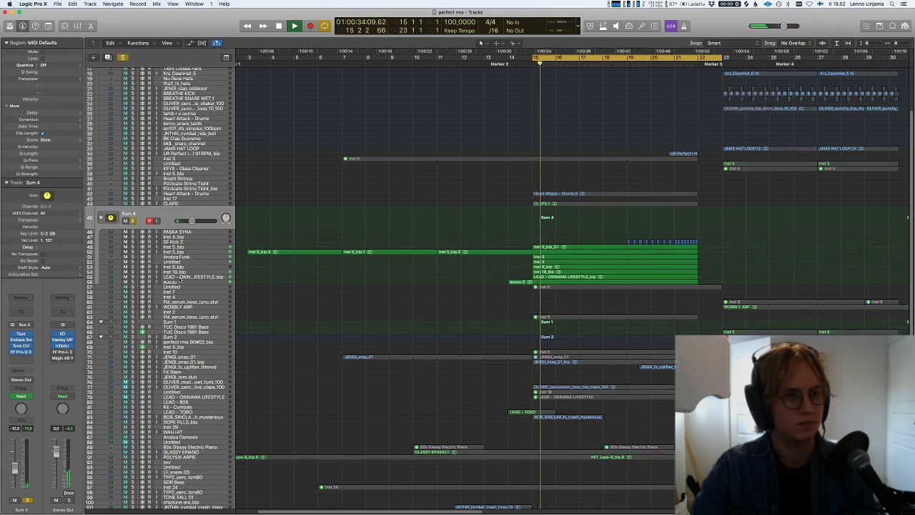
{"action": "left_click", "coordinate": [143, 277]}
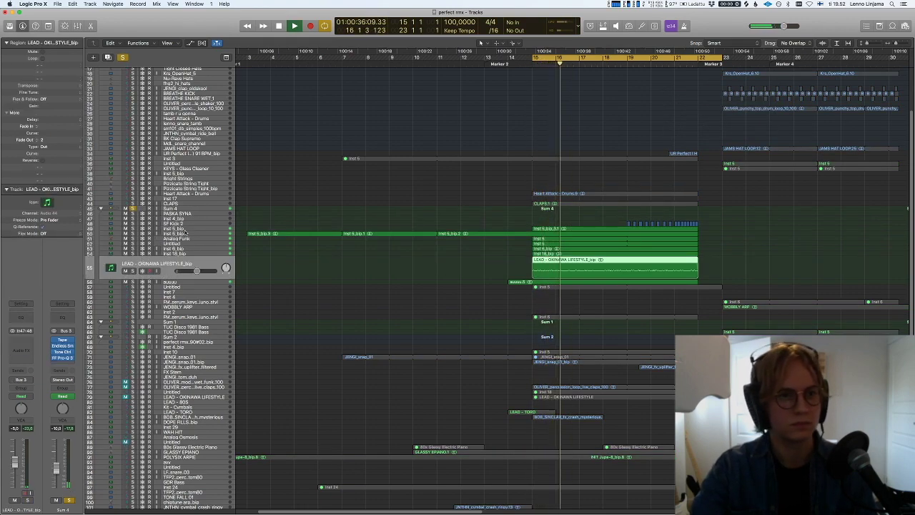
{"action": "left_click", "coordinate": [188, 229]}
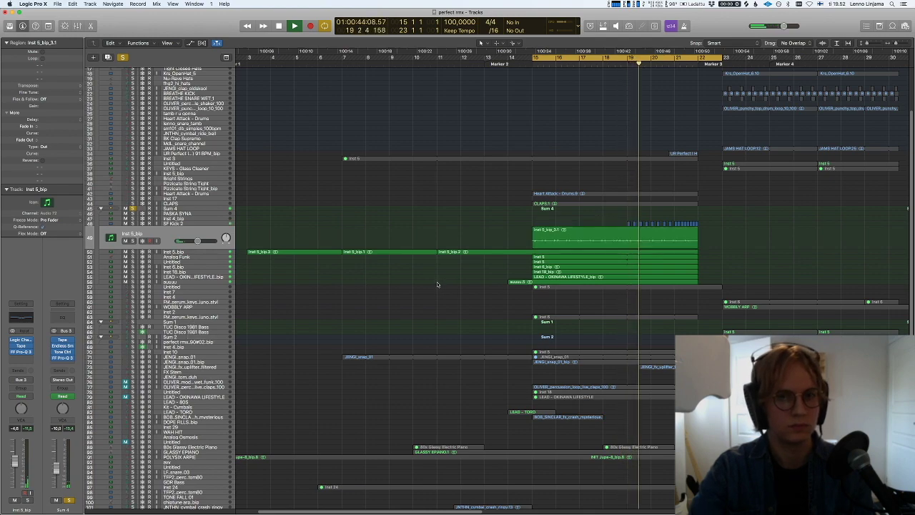
- Solo the enlarged Inst 5_bip track in Sum 4, play it, and look at its Tape plug-in
{"action": "key", "text": "space"}
{"action": "left_click", "coordinate": [245, 277]}
{"action": "key", "text": "s"}
{"action": "key", "text": "space"}
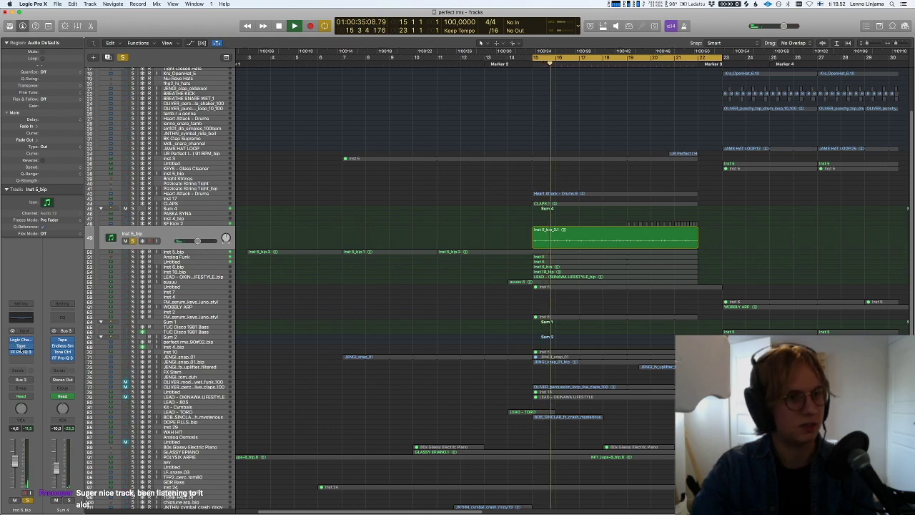
{"action": "left_click", "coordinate": [21, 345]}
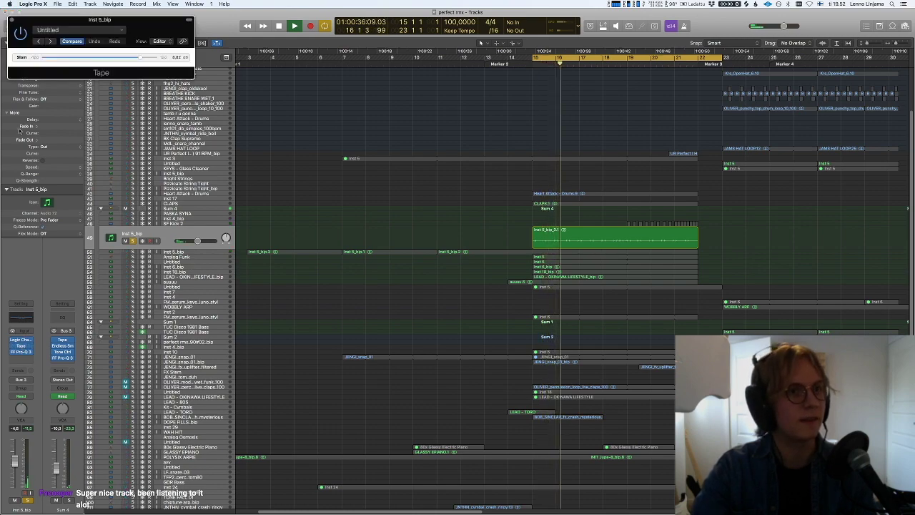
{"action": "left_click", "coordinate": [13, 21]}
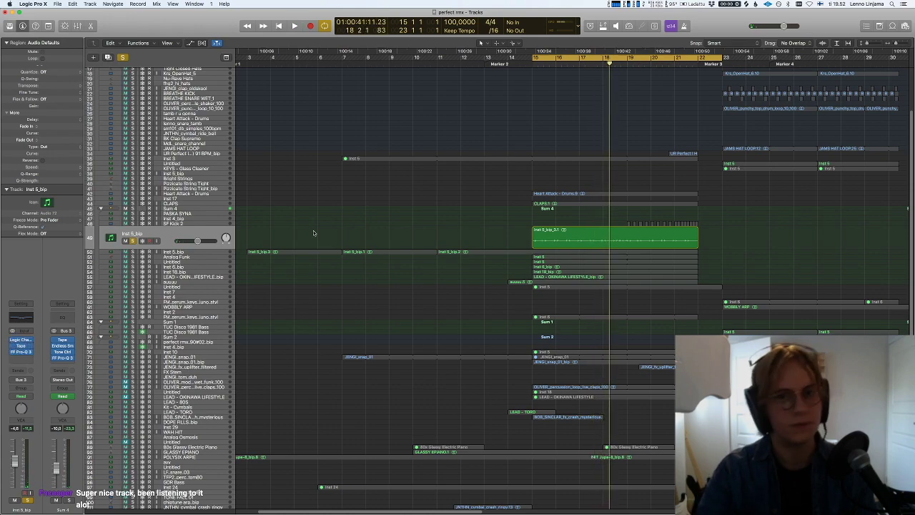
- Add the second Inst 5_bip track and the Analog Funk track to the soloed layers and play them
{"action": "key", "text": "Down"}
{"action": "key", "text": "space"}
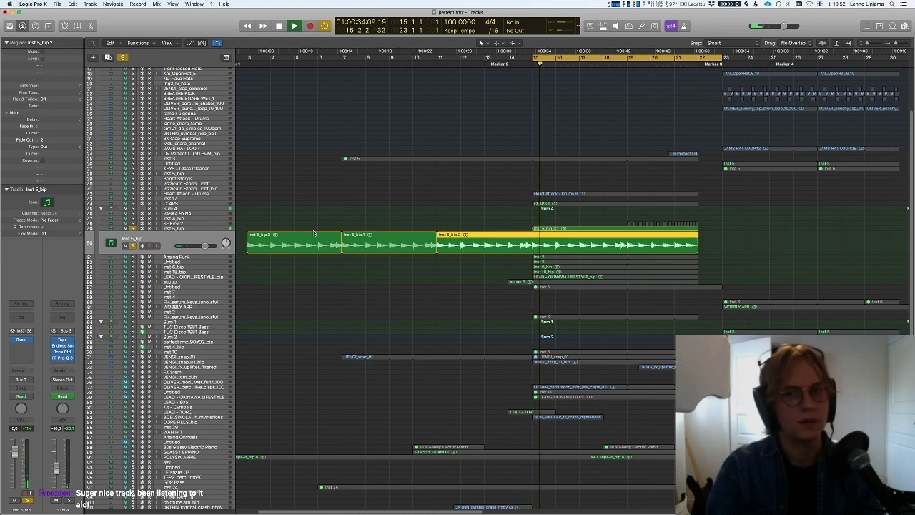
{"action": "key", "text": "Down"}
{"action": "key", "text": "space"}
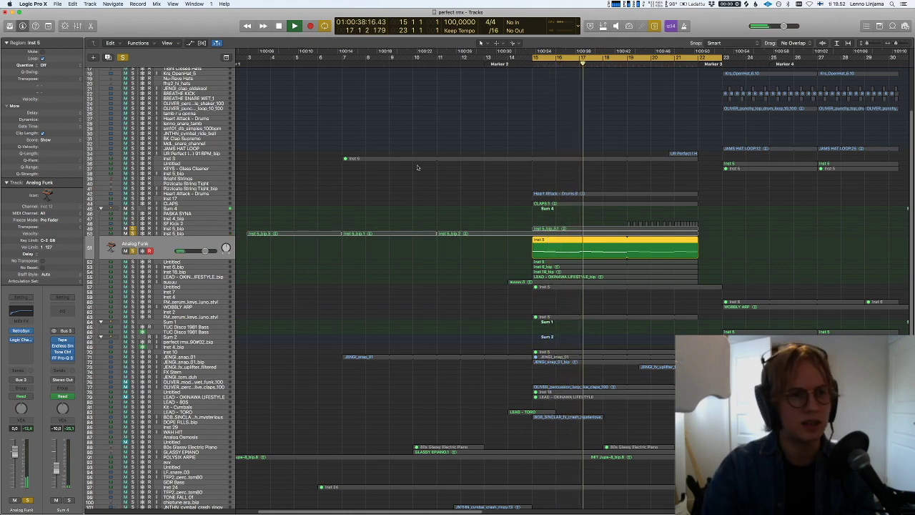
- Solo the Untitled track below Analog Funk as well, play it, and look at its TAL U-NO-LX synth
{"action": "key", "text": "Down"}
{"action": "key", "text": "ctrl+s"}
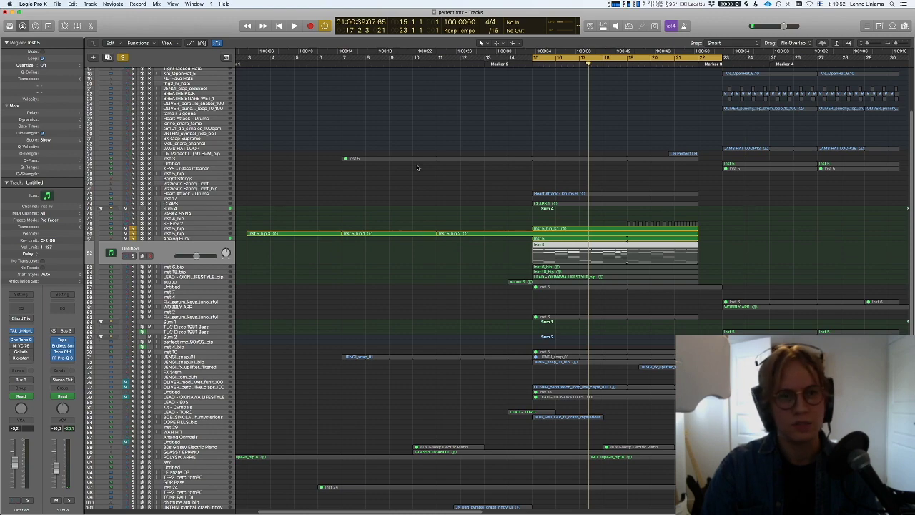
{"action": "key", "text": "space"}
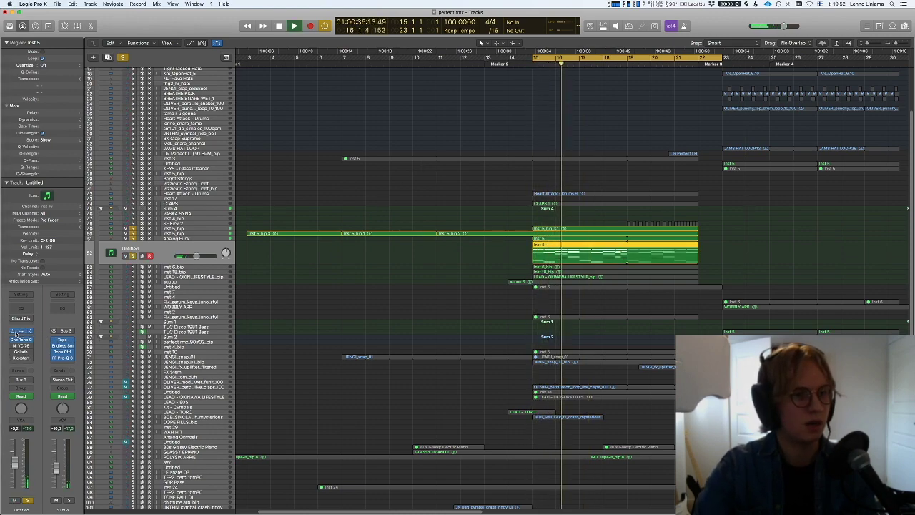
{"action": "left_click", "coordinate": [17, 334]}
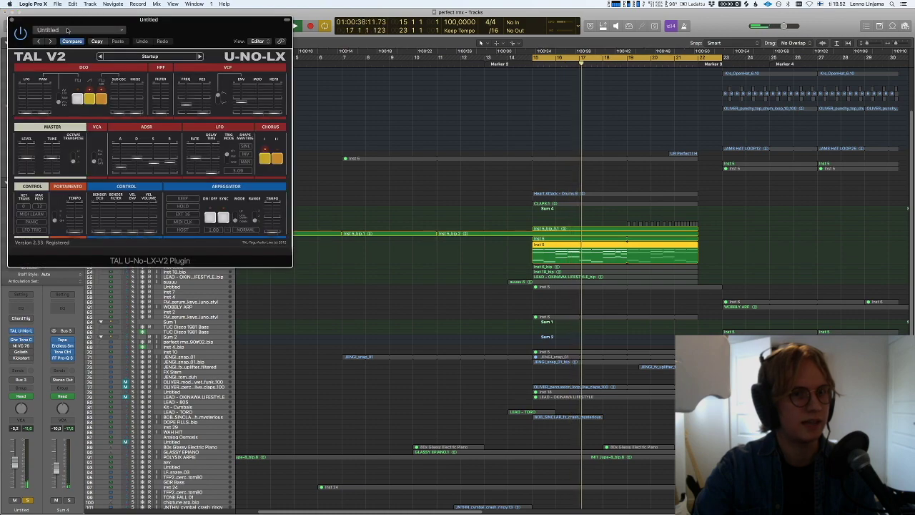
{"action": "left_click", "coordinate": [12, 20]}
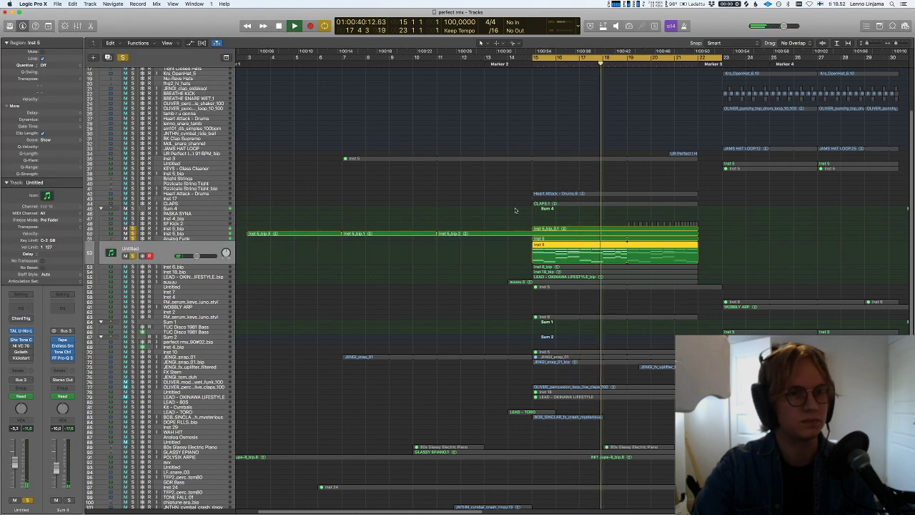
- Add the Inst 6_bip track to the soloed layers and audition its region in solo
{"action": "key", "text": "Down"}
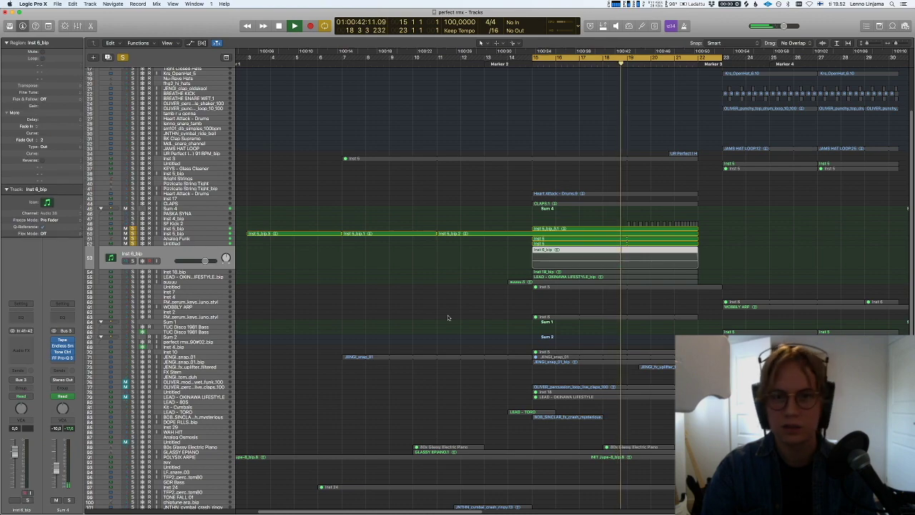
{"action": "key", "text": "s"}
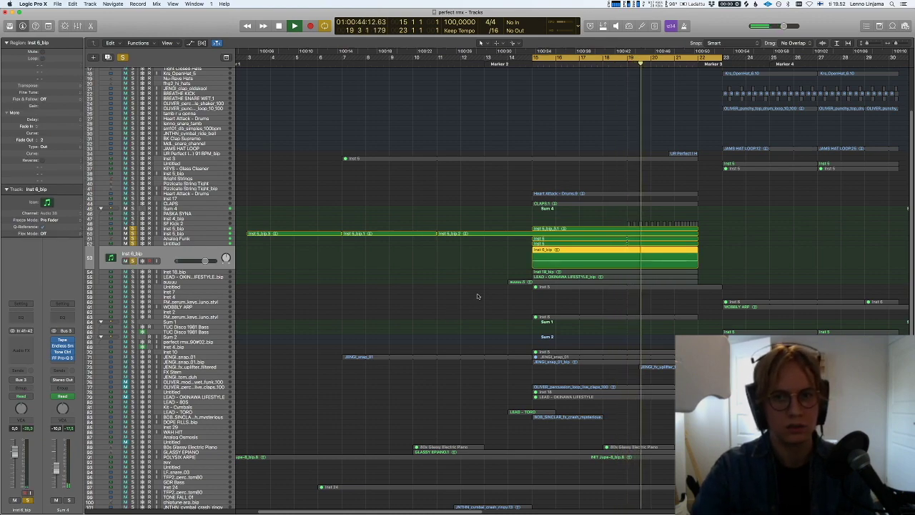
{"action": "key", "text": "space"}
{"action": "left_click", "coordinate": [561, 265]}
{"action": "key", "text": "space"}
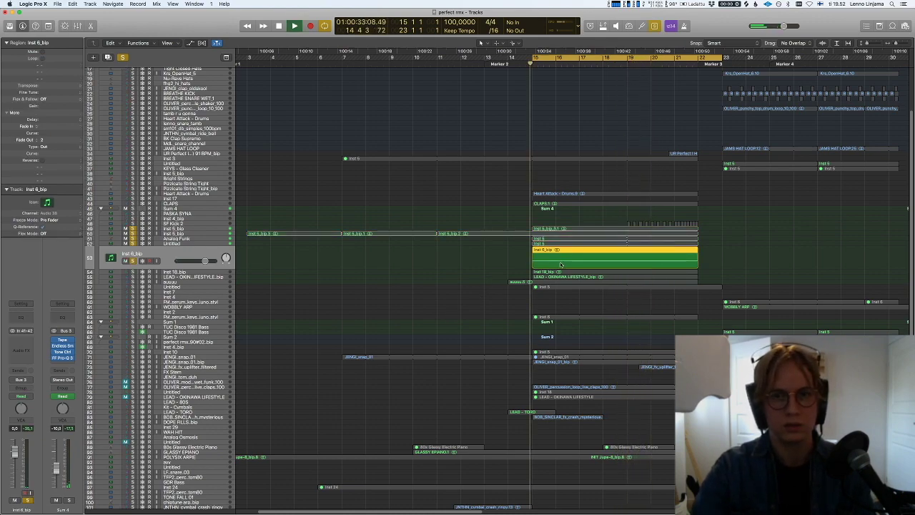
{"action": "key", "text": "super+Down"}
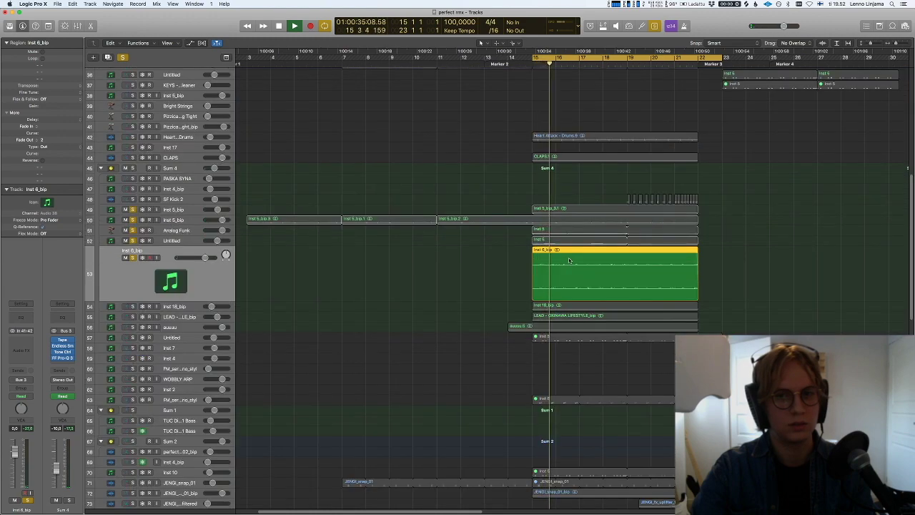
{"action": "key", "text": "space"}
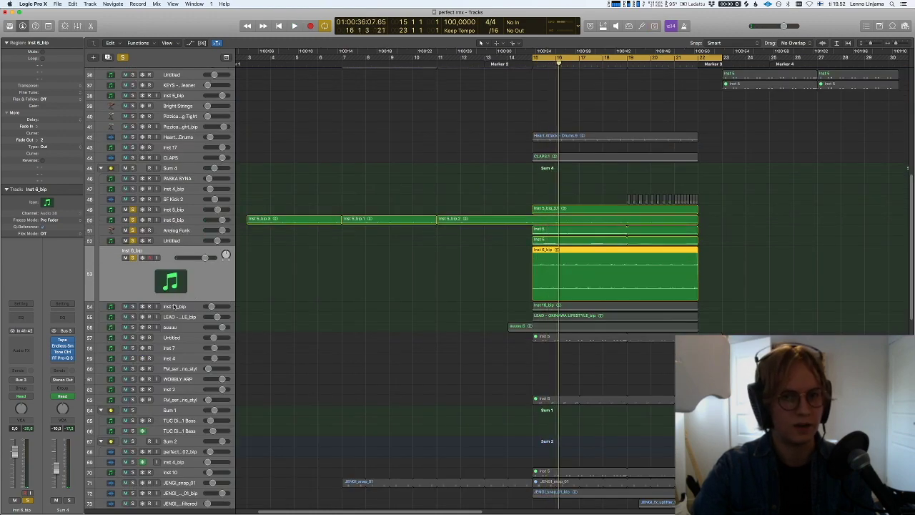
- Solo and audition the Inst 18_bip track's region, followed by the LEAD - OKINAWA LIFESTYLE_bip region
{"action": "left_click", "coordinate": [175, 306]}
{"action": "key", "text": "ctrl+s"}
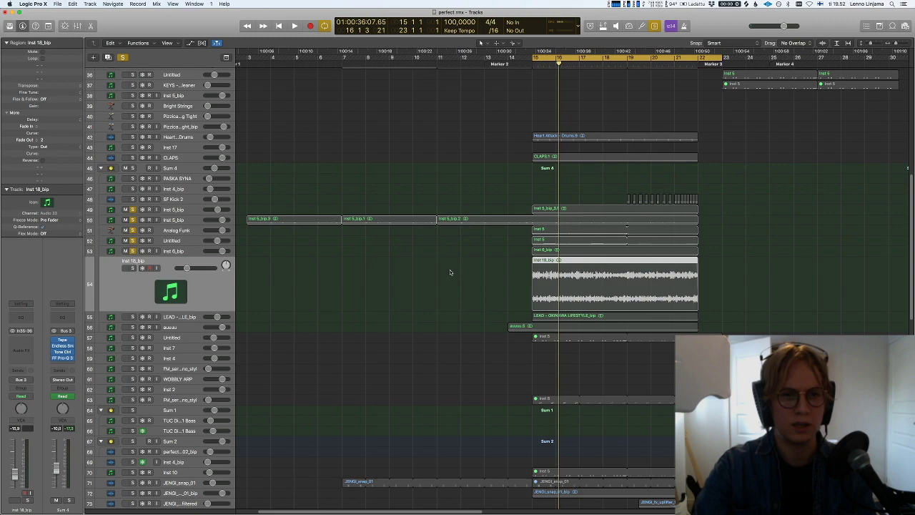
{"action": "key", "text": "s"}
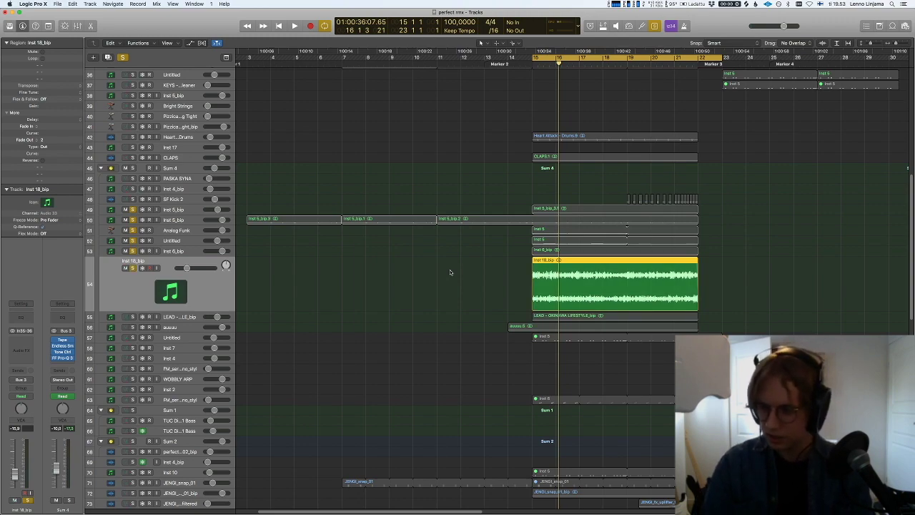
{"action": "key", "text": "shift+space"}
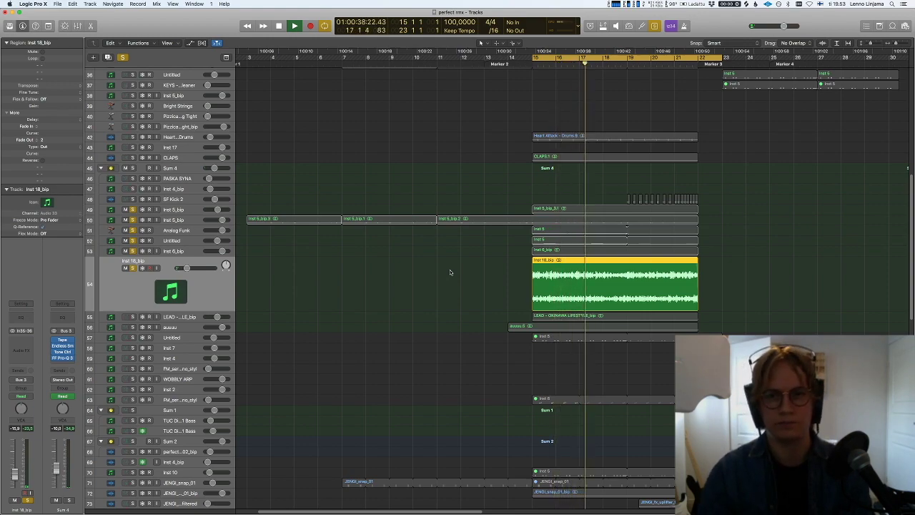
{"action": "key", "text": "space"}
{"action": "left_click", "coordinate": [187, 316]}
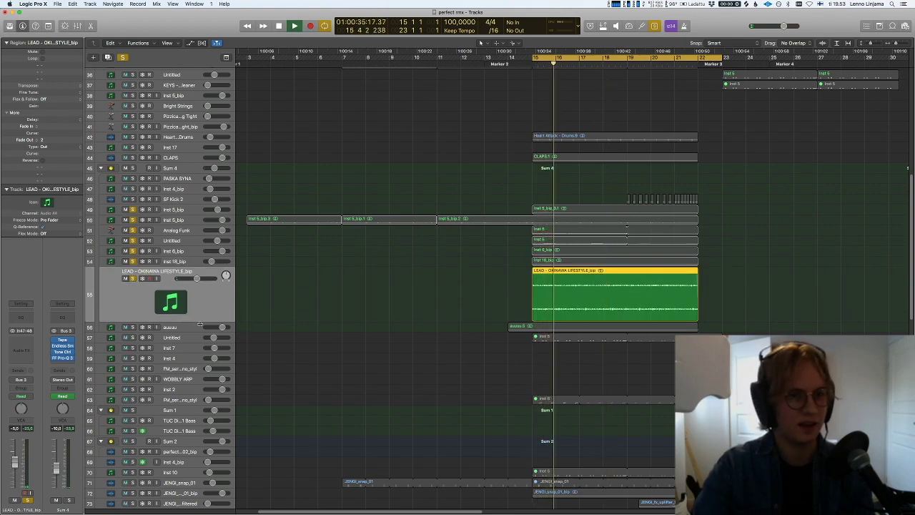
{"action": "key", "text": "space"}
- Audition the Inst 18_bip and LEAD - OKINAWA LIFESTYLE_bip regions together and examine the Inst 18_bip waveform enlarged
{"action": "left_click", "coordinate": [180, 262]}
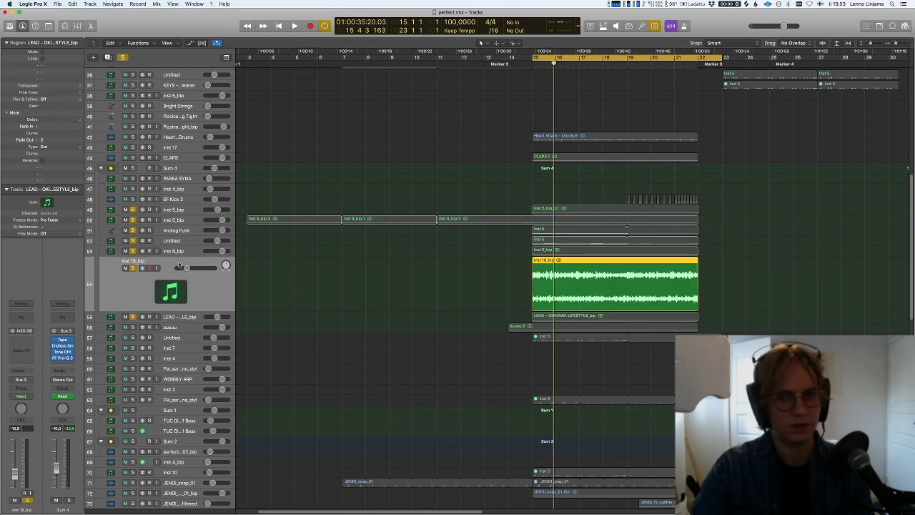
{"action": "key", "text": "space"}
{"action": "key", "text": "super+Down"}
{"action": "key", "text": "super+Down"}
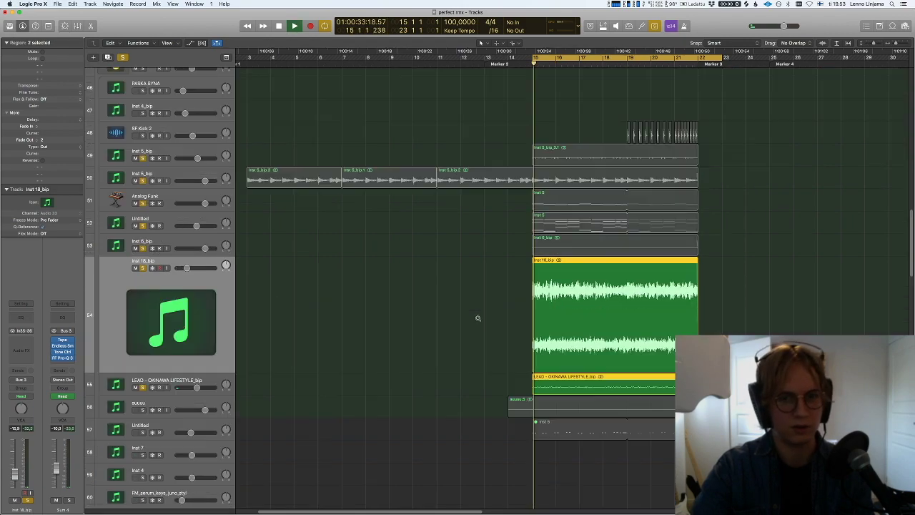
{"action": "scroll", "coordinate": [483, 319], "scroll_direction": "down", "scroll_amount": 5}
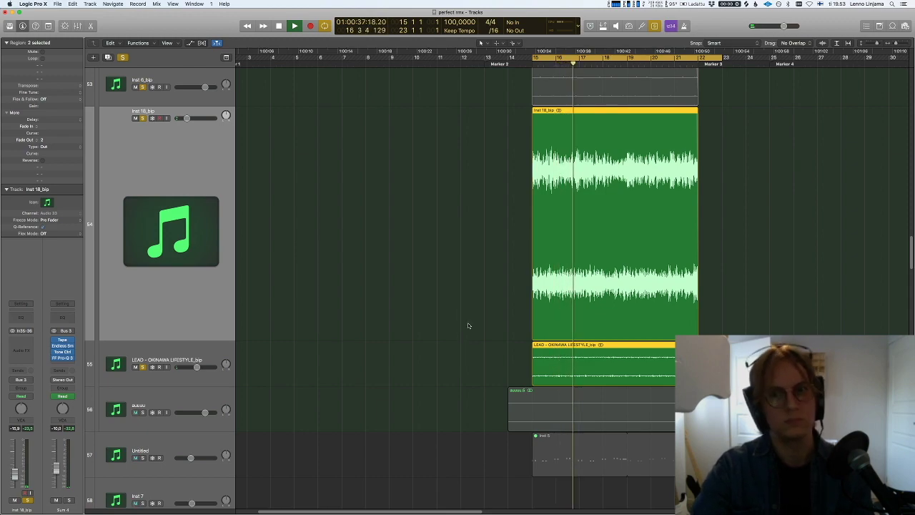
{"action": "key", "text": "space"}
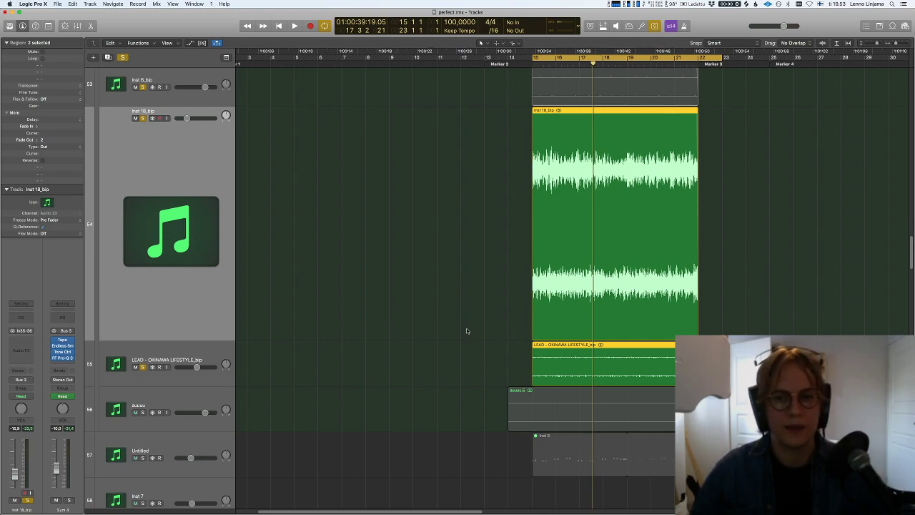
- Add the Untitled synth track's Inst 5 region to the two selected regions and audition all three together
{"action": "key", "text": "ctrl+z"}
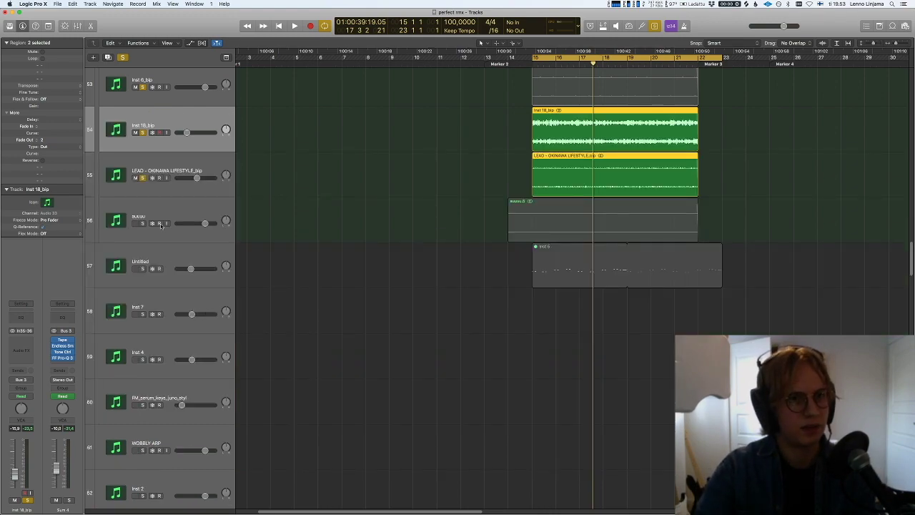
{"action": "left_click_drag", "start_coordinate": [428, 176], "coordinate": [634, 134]}
{"action": "scroll", "coordinate": [325, 177], "scroll_direction": "up", "scroll_amount": 1}
{"action": "scroll", "coordinate": [323, 177], "scroll_direction": "up", "scroll_amount": 3}
{"action": "left_click", "coordinate": [552, 165], "text": "shift"}
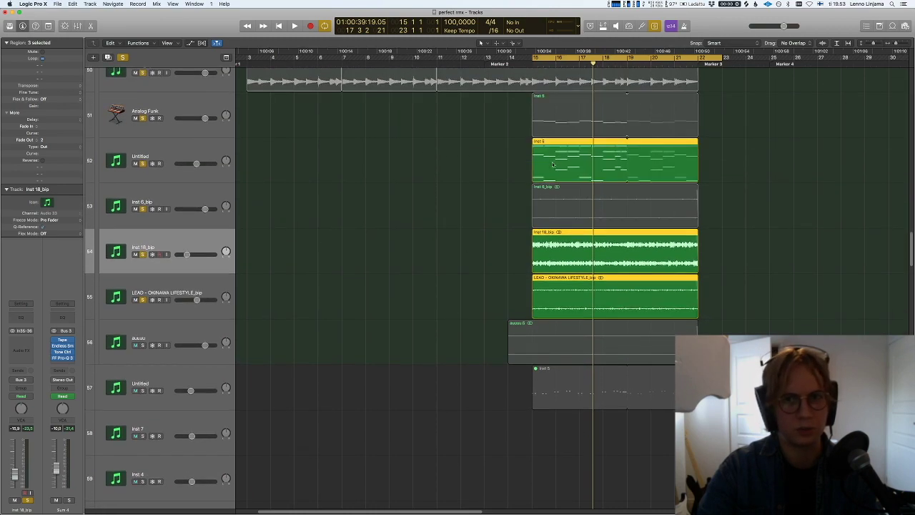
{"action": "key", "text": "shift+Return"}
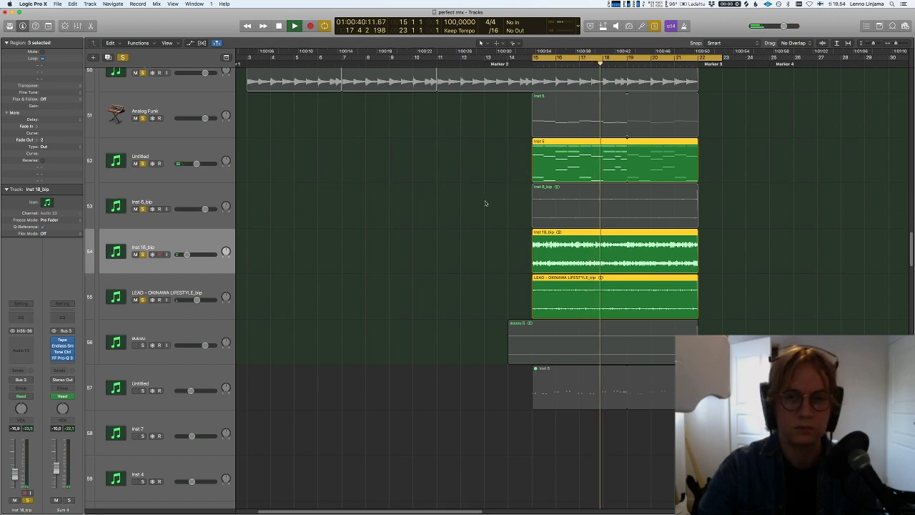
{"action": "key", "text": "super+Up"}
{"action": "key", "text": "super+Up"}
{"action": "key", "text": "super+Up"}
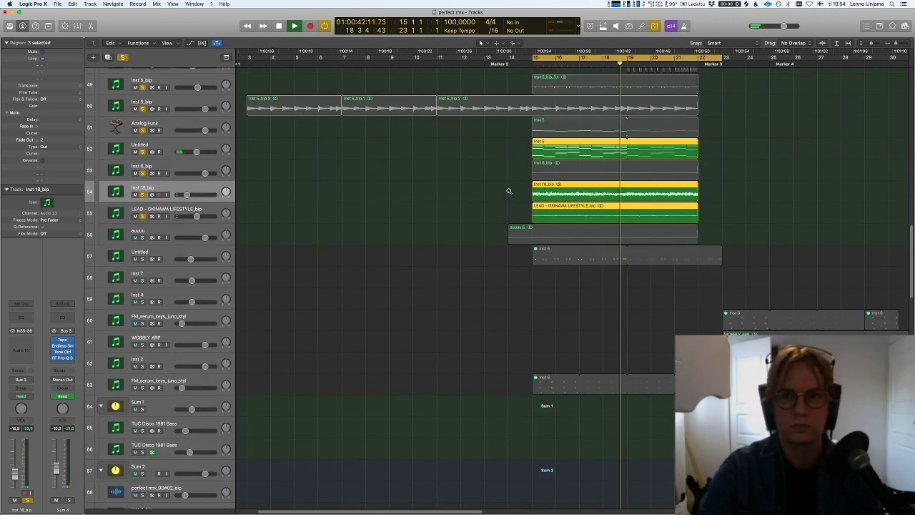
{"action": "left_click", "coordinate": [508, 187], "text": "ctrl+alt"}
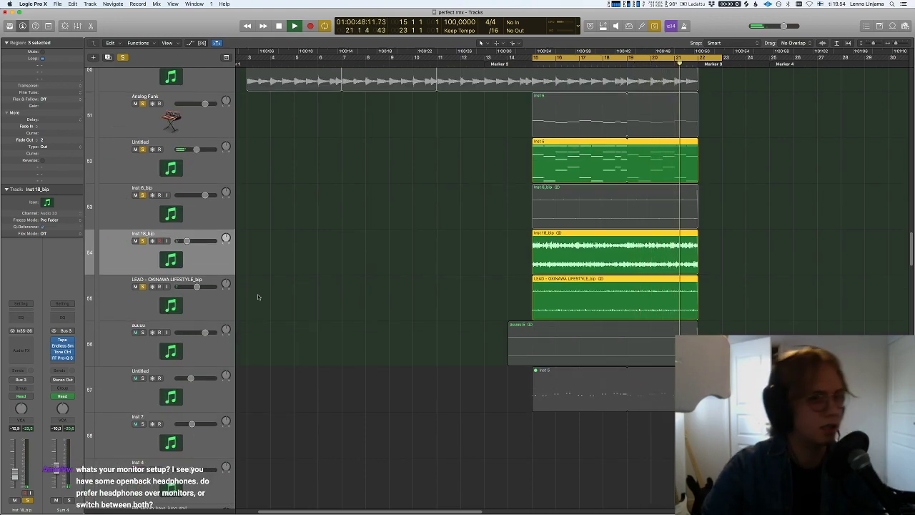
{"action": "key", "text": "space"}
- Solo and play the track below LEAD - OKINAWA LIFESTYLE_bip, then lift the region solo so all soloed layers play
{"action": "left_click", "coordinate": [183, 350]}
{"action": "key", "text": "s"}
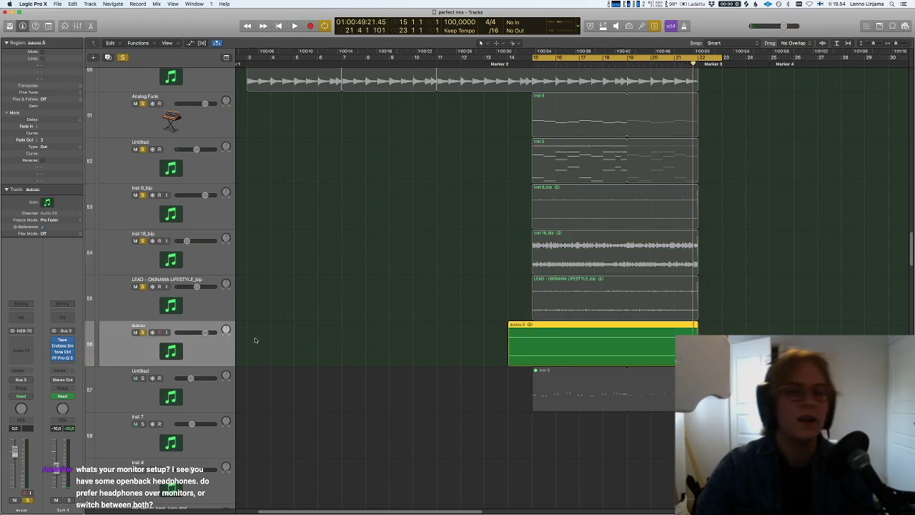
{"action": "key", "text": "space"}
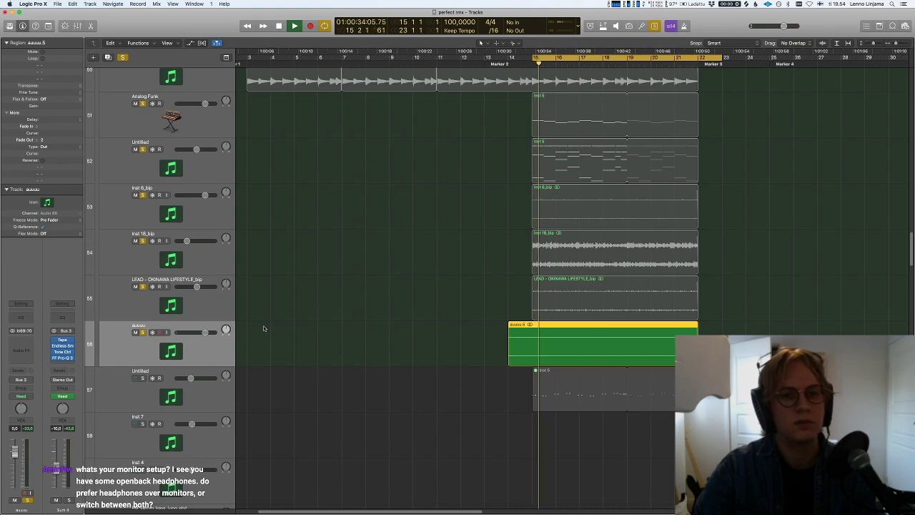
{"action": "left_click", "coordinate": [492, 291]}
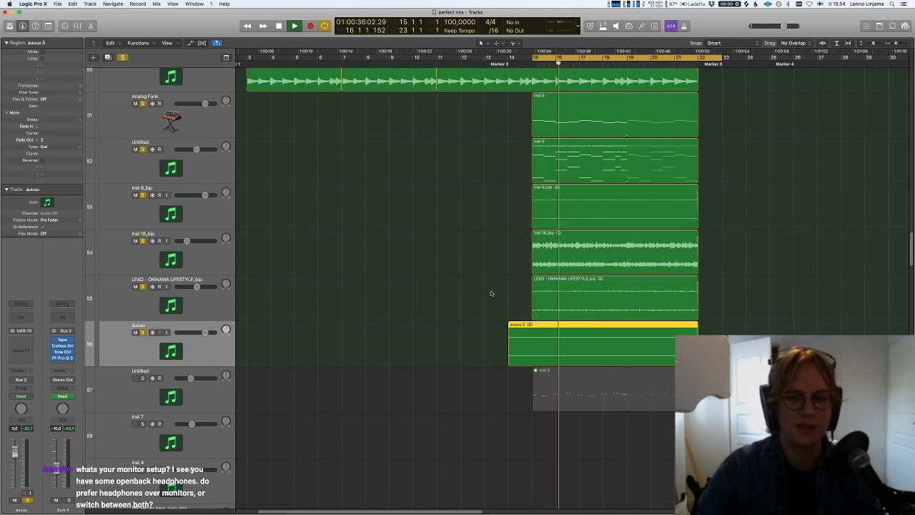
- Add the SF Kick 2 track to the soloed Sum 4 layers during playback and deselect its regions
{"action": "scroll", "coordinate": [520, 288], "scroll_direction": "up", "scroll_amount": 10}
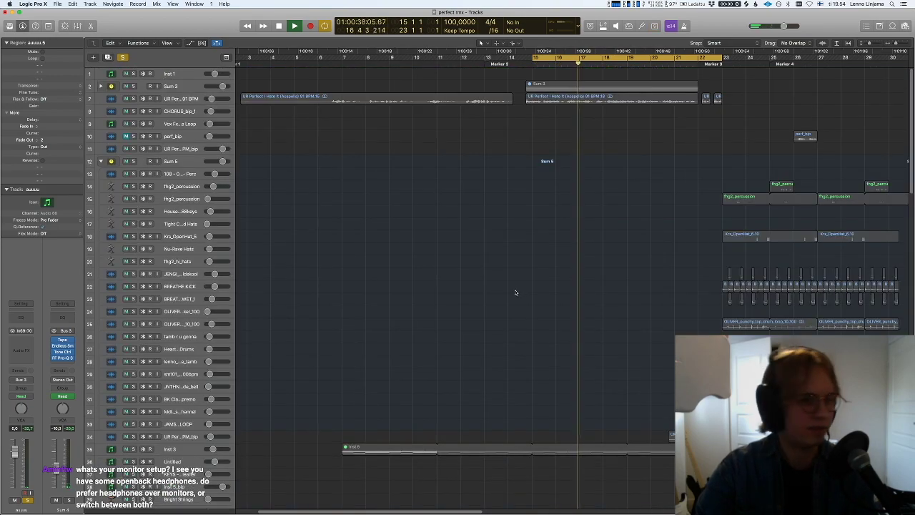
{"action": "scroll", "coordinate": [511, 309], "scroll_direction": "down", "scroll_amount": 3}
{"action": "scroll", "coordinate": [509, 312], "scroll_direction": "down", "scroll_amount": 10}
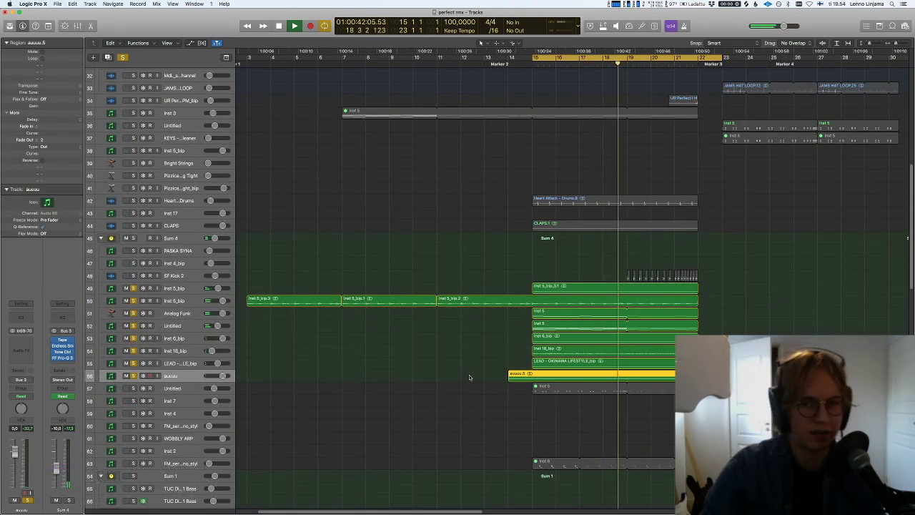
{"action": "left_click", "coordinate": [421, 271]}
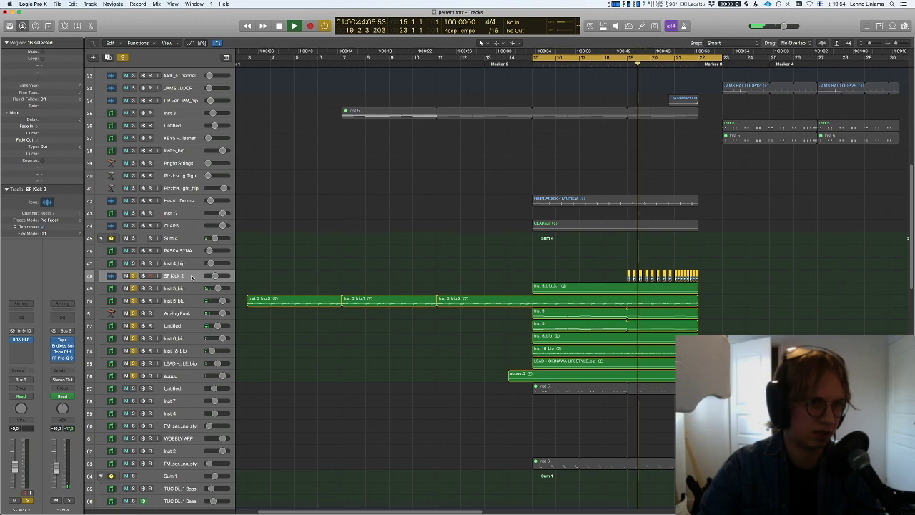
{"action": "left_click", "coordinate": [395, 264]}
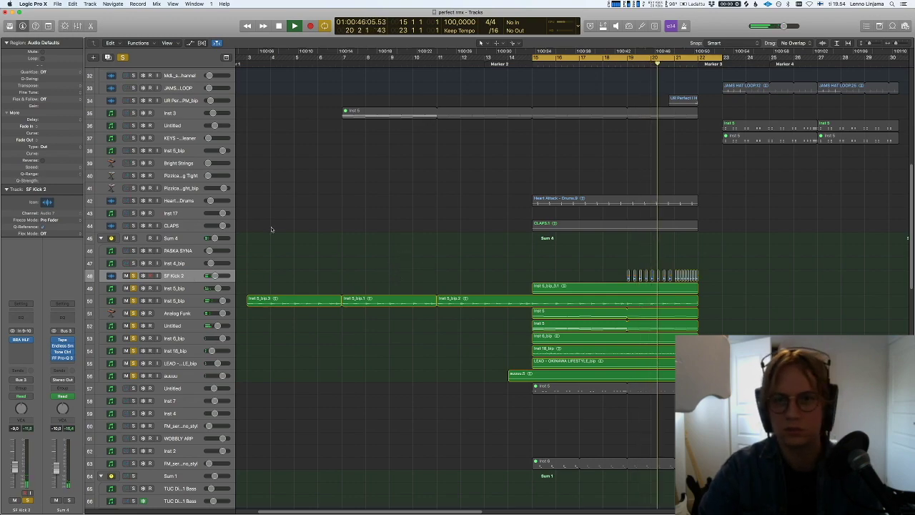
- Select the Heart Attack - Drums track, stop playback and turn off all track solos
{"action": "left_click", "coordinate": [183, 200]}
{"action": "key", "text": "space"}
{"action": "key", "text": "ctrl+s"}
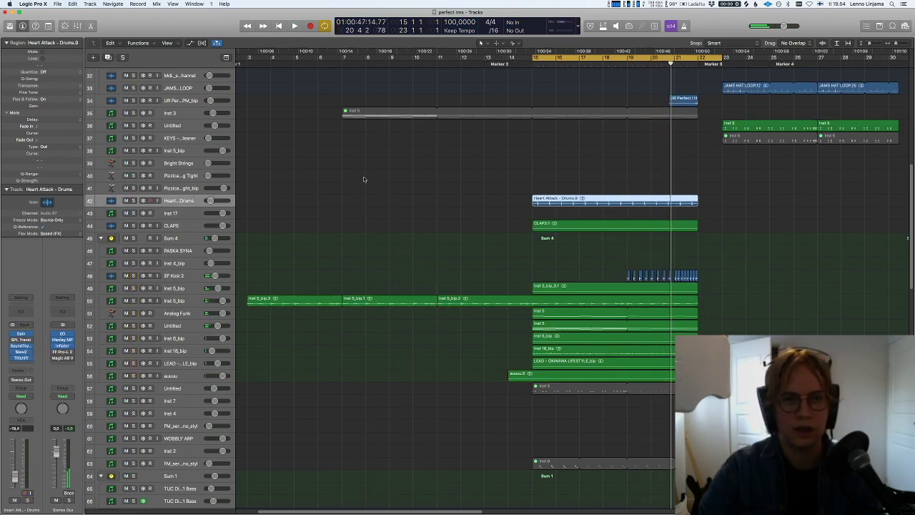
- Audition the Heart Attack - Drums region in solo, then lift the region solo and restart playback of all tracks
{"action": "key", "text": "shift+Return"}
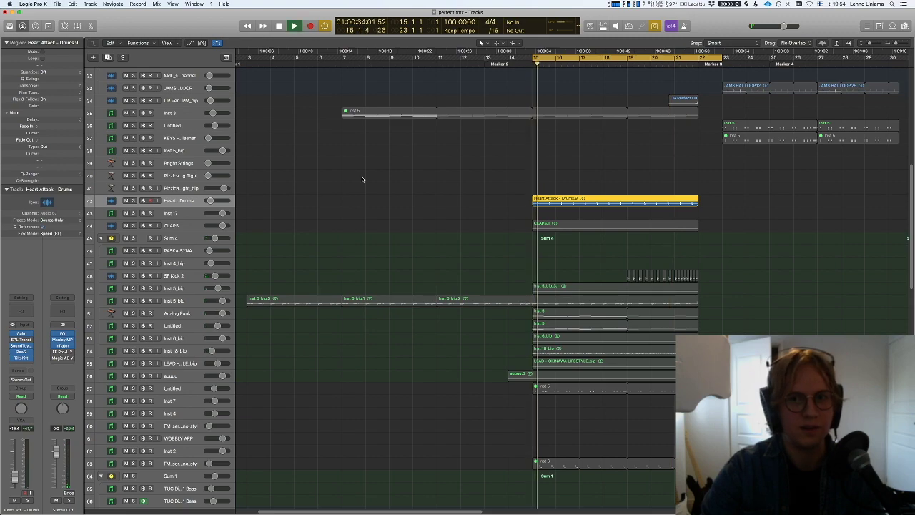
{"action": "key", "text": "ctrl+s"}
{"action": "key", "text": "ctrl+s"}
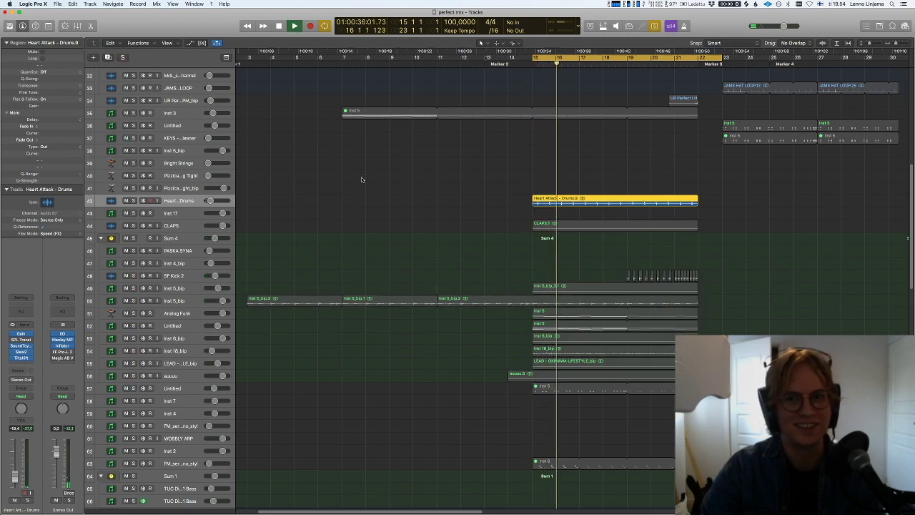
{"action": "key", "text": "ctrl+s"}
{"action": "key", "text": "space"}
{"action": "key", "text": "space"}
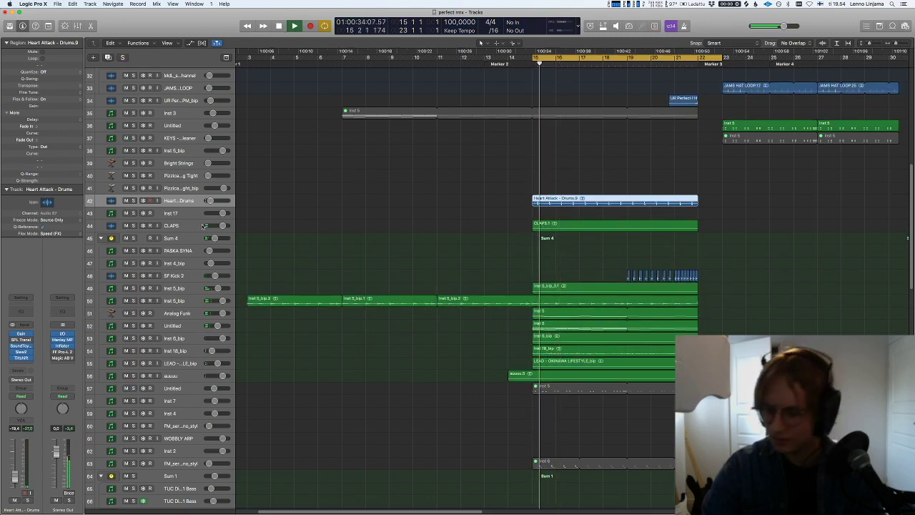
- Select the CLAPS track and play the full arrangement past the end of the cycle range with cycling off, then stop
{"action": "key", "text": "Down"}
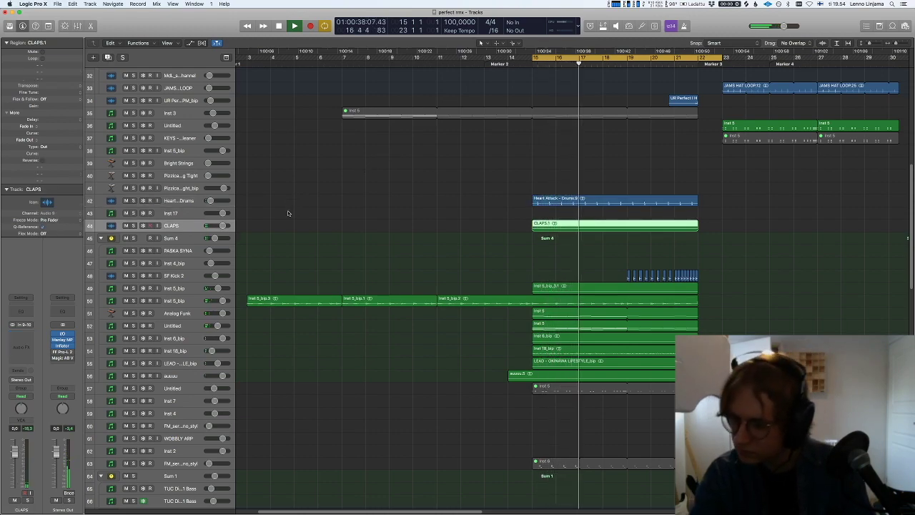
{"action": "scroll", "coordinate": [286, 217], "scroll_direction": "down", "scroll_amount": 5}
{"action": "key", "text": "super+Up"}
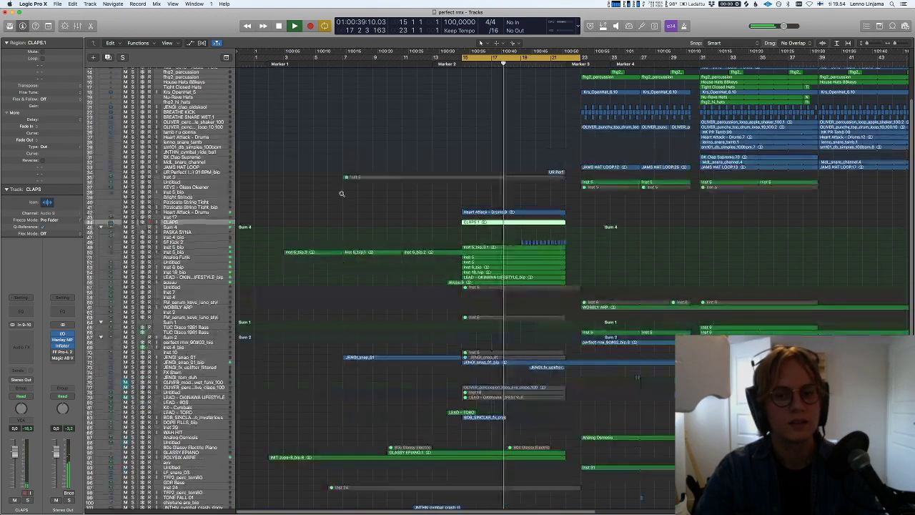
{"action": "scroll", "coordinate": [281, 284], "scroll_direction": "down", "scroll_amount": 5}
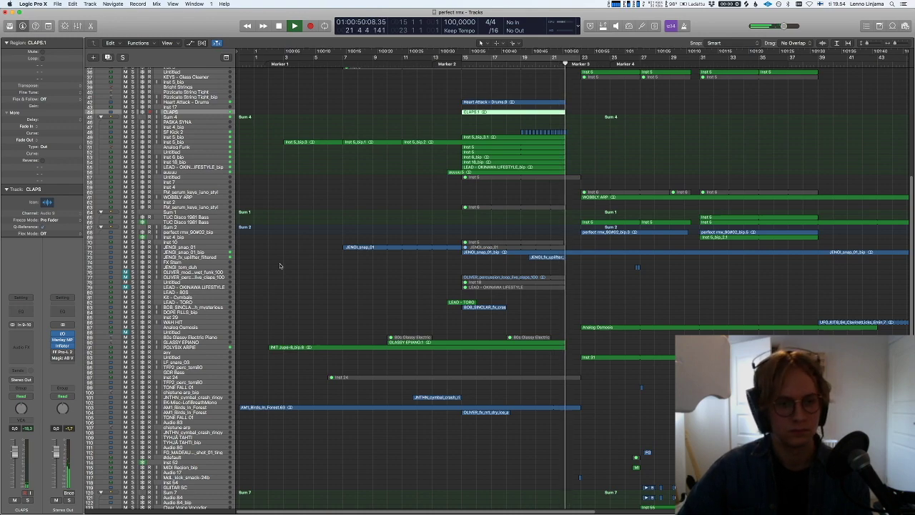
{"action": "key", "text": "space"}
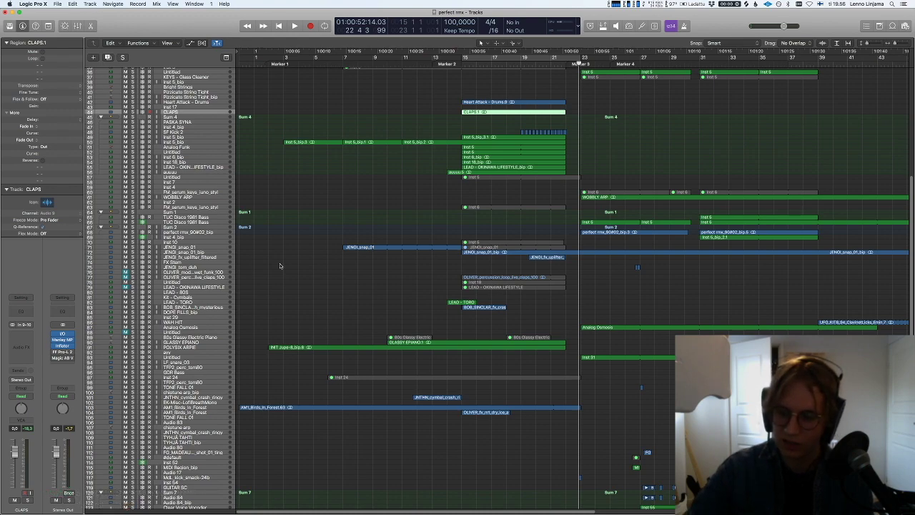
- Look over the arrangement by selecting the 108 - 0016 - Audio - Perc, JENGI_tom_duh, TUC Disco 1981 Bass and JENGI_snap_01 tracks
{"action": "scroll", "coordinate": [162, 177], "scroll_direction": "up", "scroll_amount": 10}
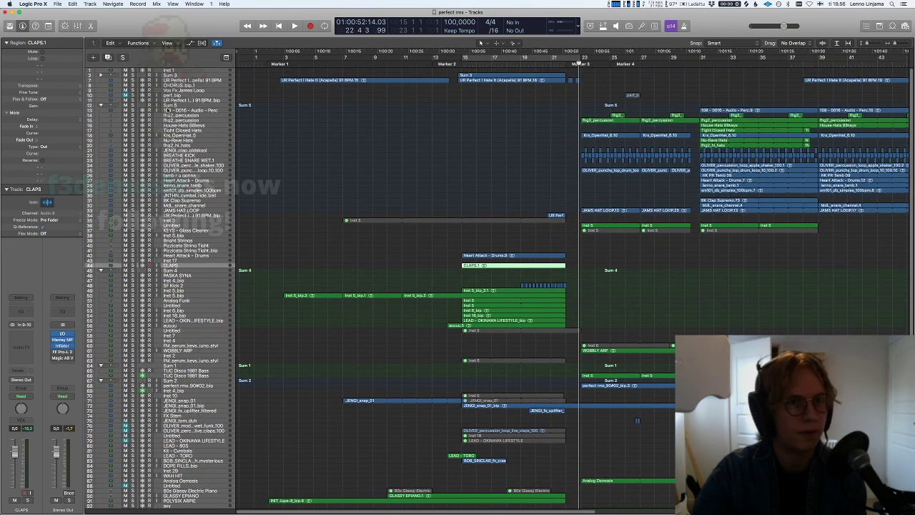
{"action": "left_click", "coordinate": [158, 110]}
{"action": "scroll", "coordinate": [158, 110], "scroll_direction": "down", "scroll_amount": 2}
{"action": "scroll", "coordinate": [166, 276], "scroll_direction": "down", "scroll_amount": 6}
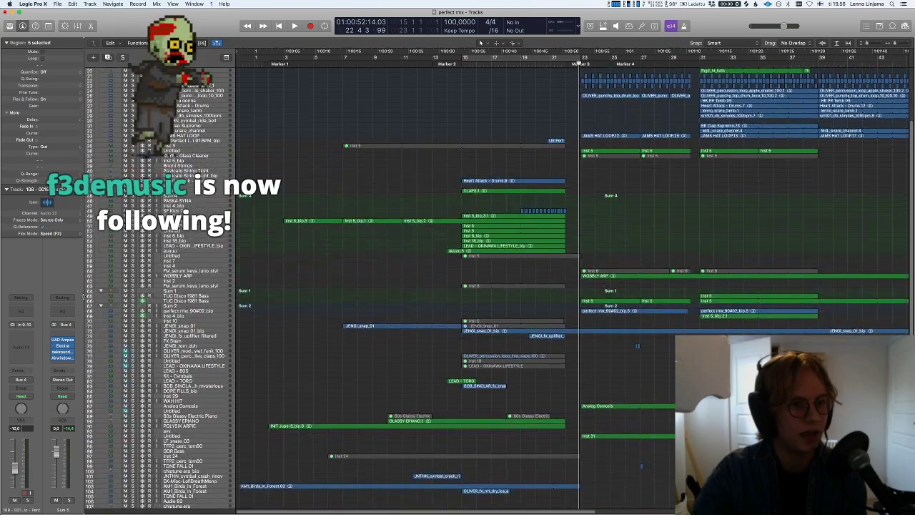
{"action": "scroll", "coordinate": [183, 415], "scroll_direction": "up", "scroll_amount": 7}
{"action": "left_click", "coordinate": [183, 406]}
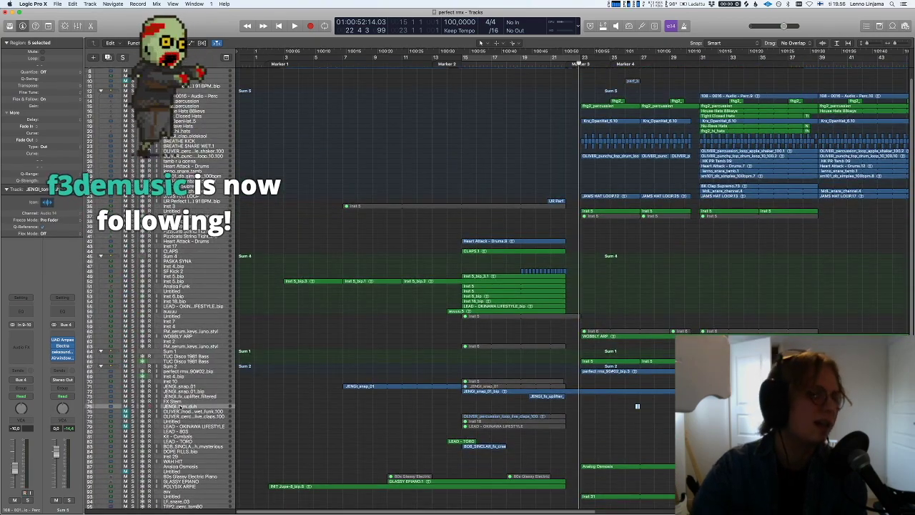
{"action": "scroll", "coordinate": [172, 400], "scroll_direction": "down", "scroll_amount": 10}
{"action": "scroll", "coordinate": [147, 415], "scroll_direction": "up", "scroll_amount": 7}
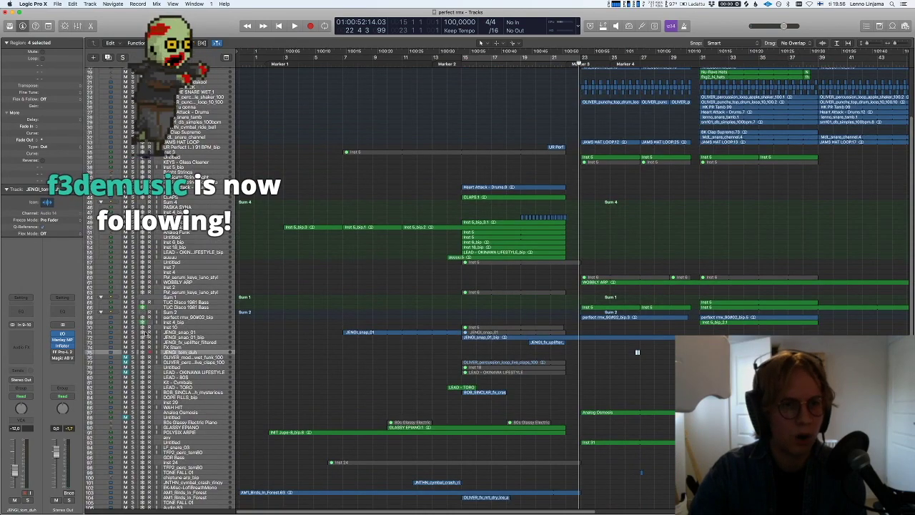
{"action": "left_click", "coordinate": [174, 303]}
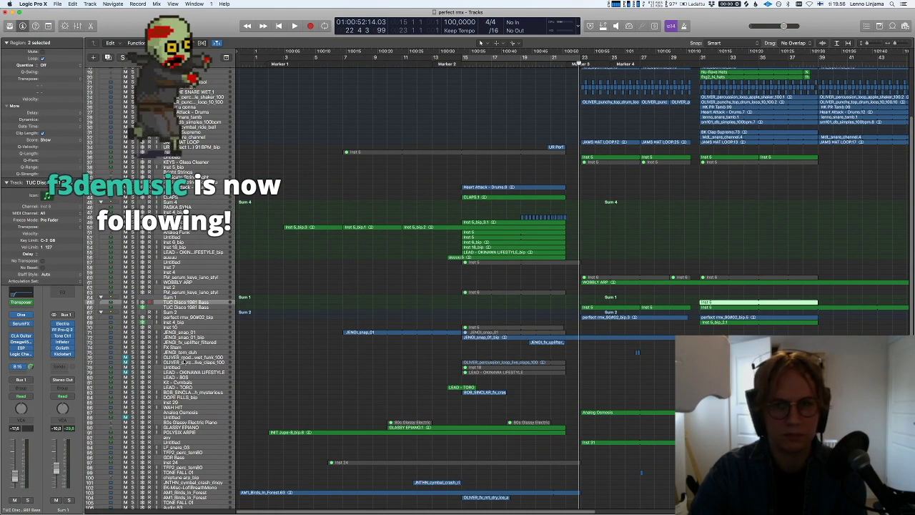
{"action": "left_click", "coordinate": [179, 332]}
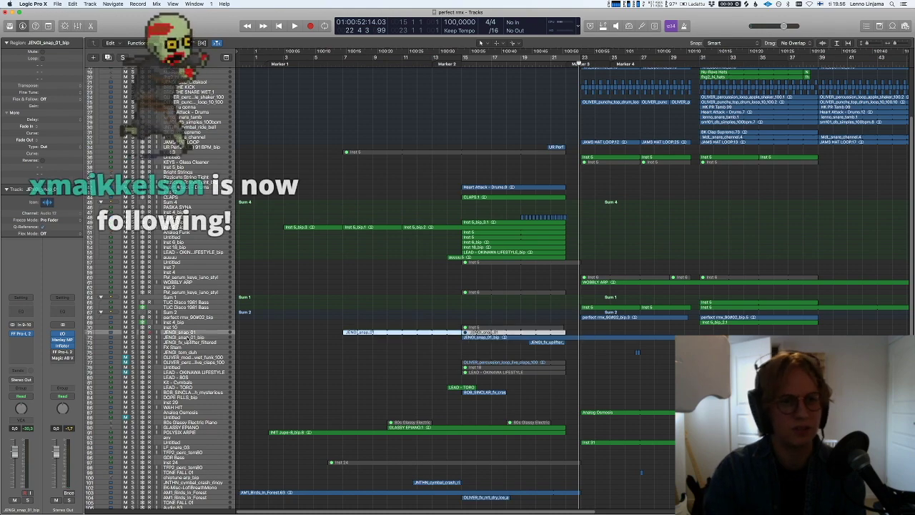
- Step through the tracks from Sum 1 and perfect rmx_90#02_bip down to Inst 10 to examine their regions
{"action": "key", "text": "Up"}
{"action": "key", "text": "Up"}
{"action": "key", "text": "Up"}
{"action": "key", "text": "Up"}
{"action": "key", "text": "Up"}
{"action": "key", "text": "Up"}
{"action": "key", "text": "Up"}
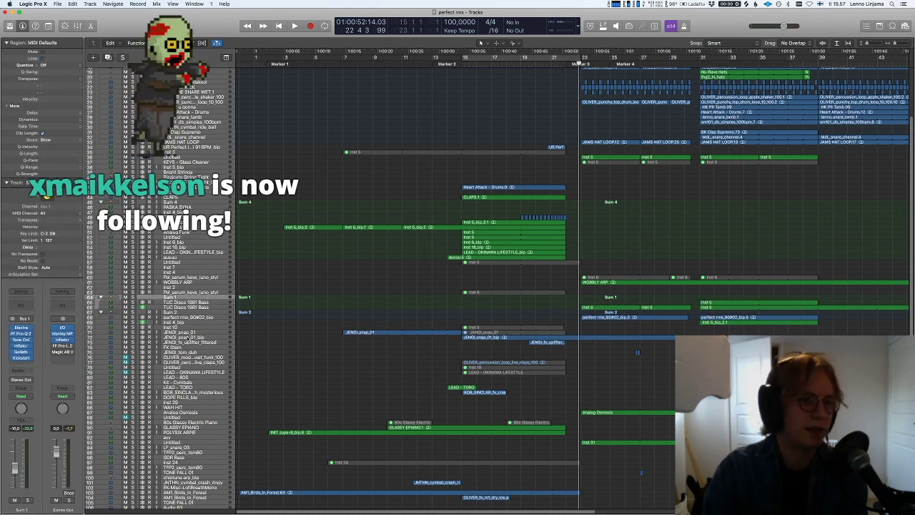
{"action": "key", "text": "Down"}
{"action": "key", "text": "Down"}
{"action": "key", "text": "Down"}
{"action": "key", "text": "Down"}
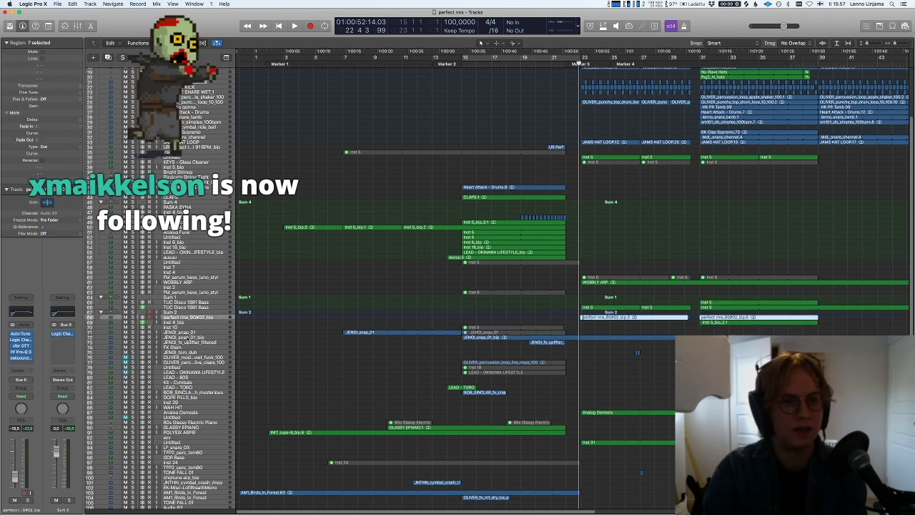
{"action": "key", "text": "Up"}
{"action": "key", "text": "Down"}
{"action": "key", "text": "Down"}
{"action": "key", "text": "Down"}
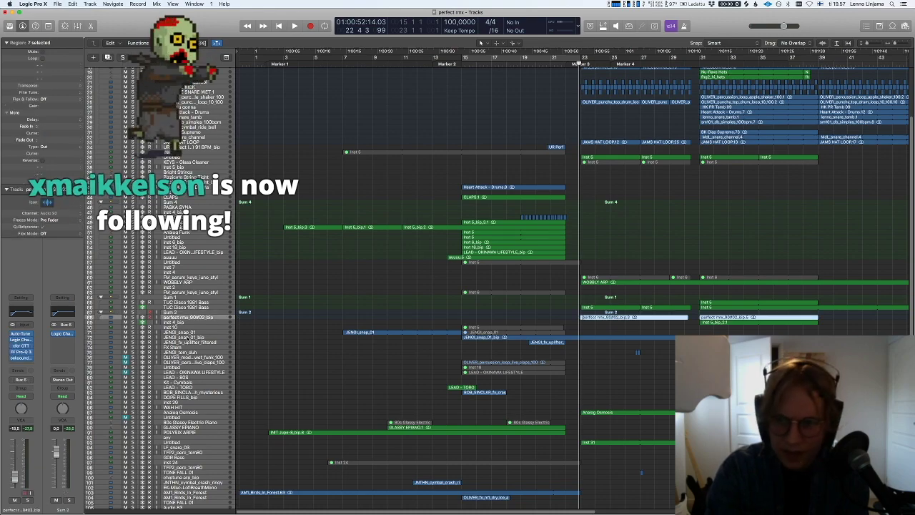
{"action": "scroll", "coordinate": [203, 342], "scroll_direction": "down", "scroll_amount": 3}
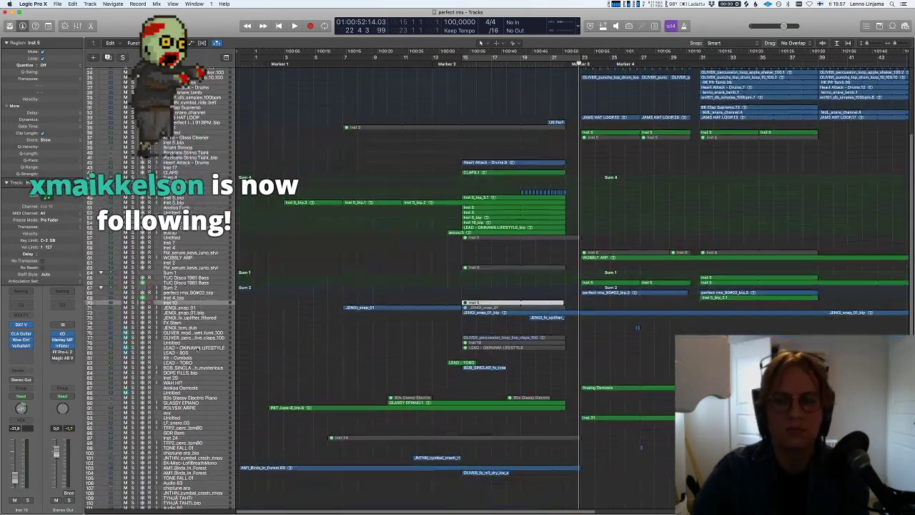
- Return the playhead to bar 15, check the JENGI_snap_01_bip and BOB_SINCLAR_fx_crash_mysterious tracks, and toggle the Sum 4 solo on and off
{"action": "key", "text": "shift+comma"}
{"action": "key", "text": "comma"}
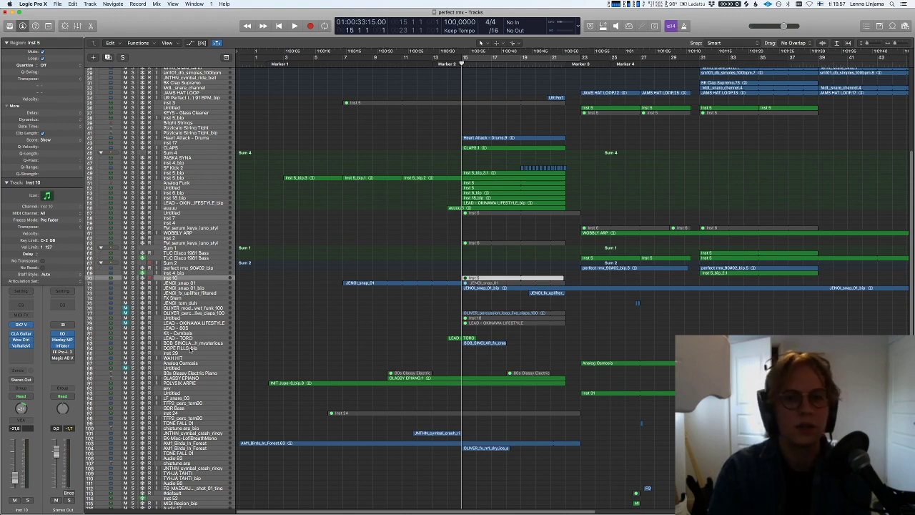
{"action": "key", "text": "Down"}
{"action": "key", "text": "Down"}
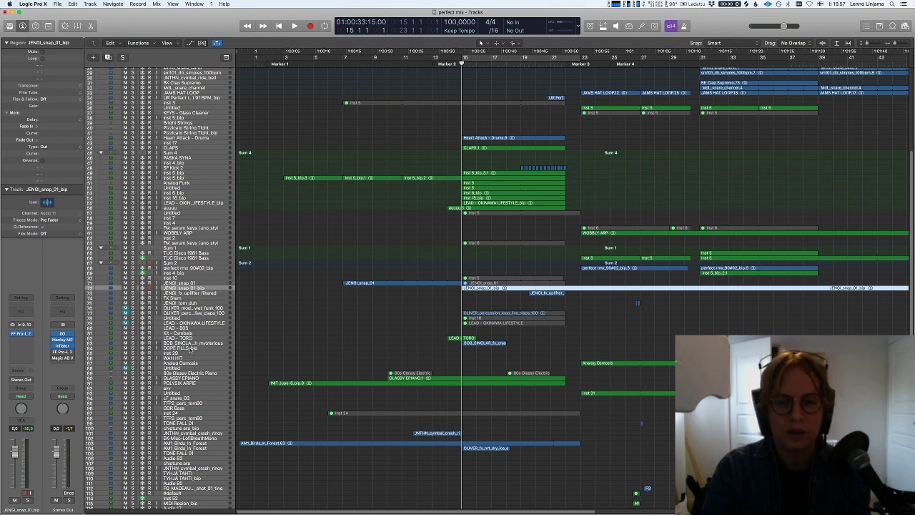
{"action": "left_click", "coordinate": [198, 343]}
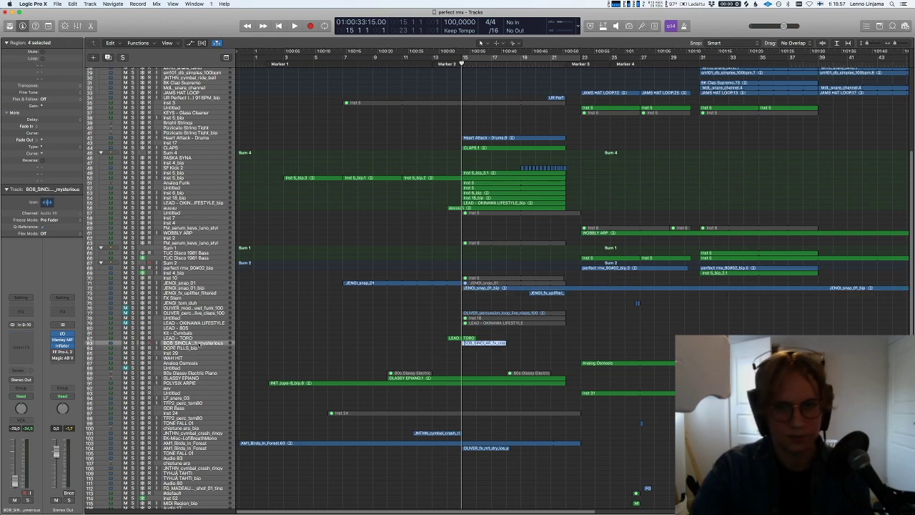
{"action": "left_click", "coordinate": [182, 154]}
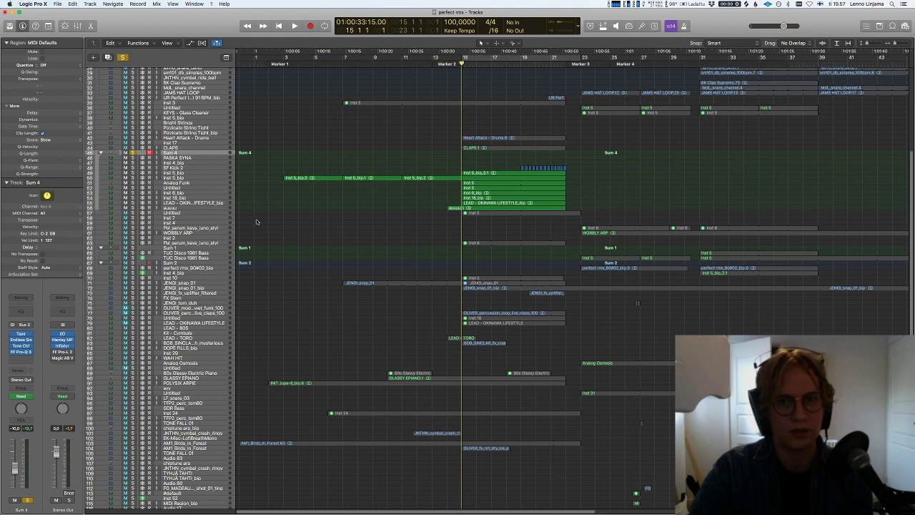
{"action": "key", "text": "s"}
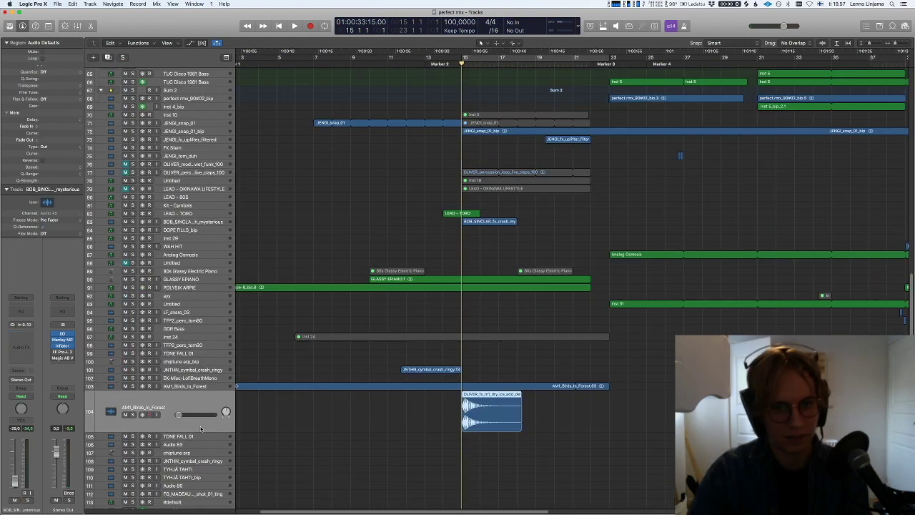
- Solo the lower AM1_Birds_In_Forest track and audition its OLIVER_fx region from bar 15
{"action": "key", "text": "s"}
{"action": "key", "text": "space"}
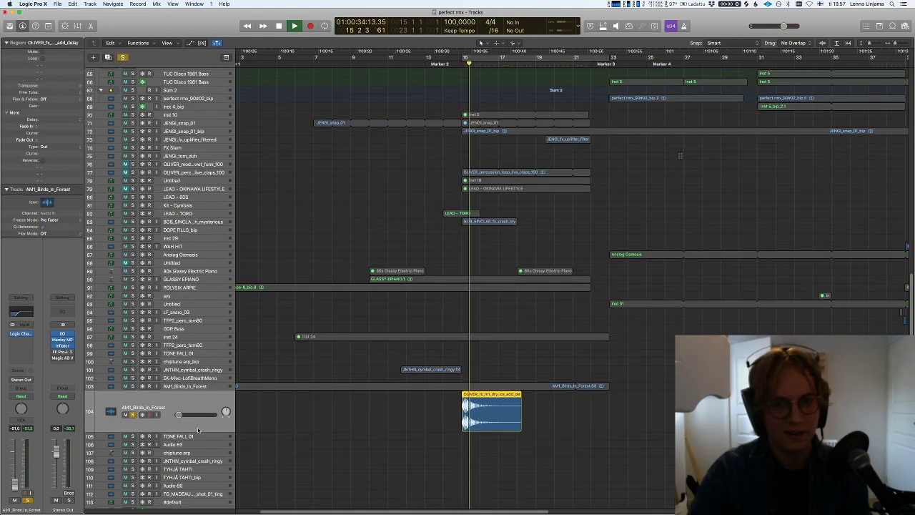
{"action": "key", "text": "space"}
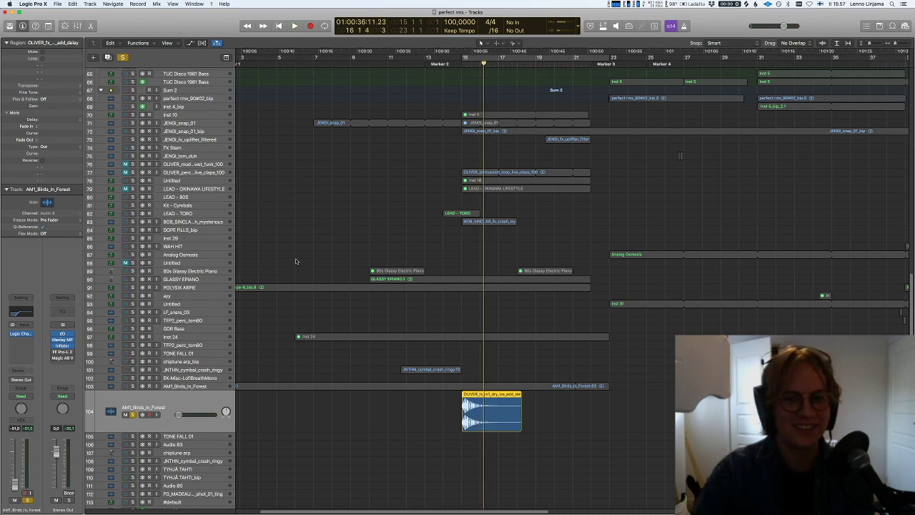
- Add the BOB_SINCLAR_fx_crash_mysterious track to the solo, play both effects from bar 15, and deselect the region
{"action": "scroll", "coordinate": [414, 311], "scroll_direction": "up", "scroll_amount": 5}
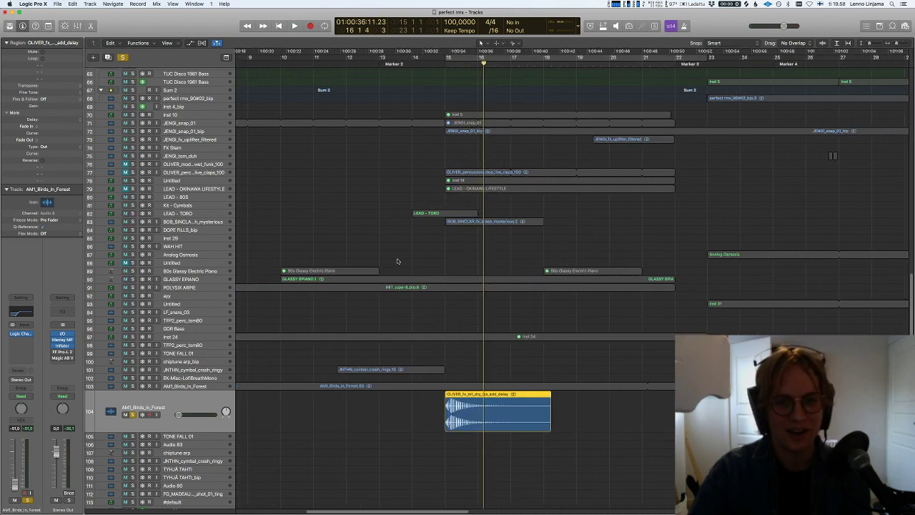
{"action": "left_click", "coordinate": [203, 222]}
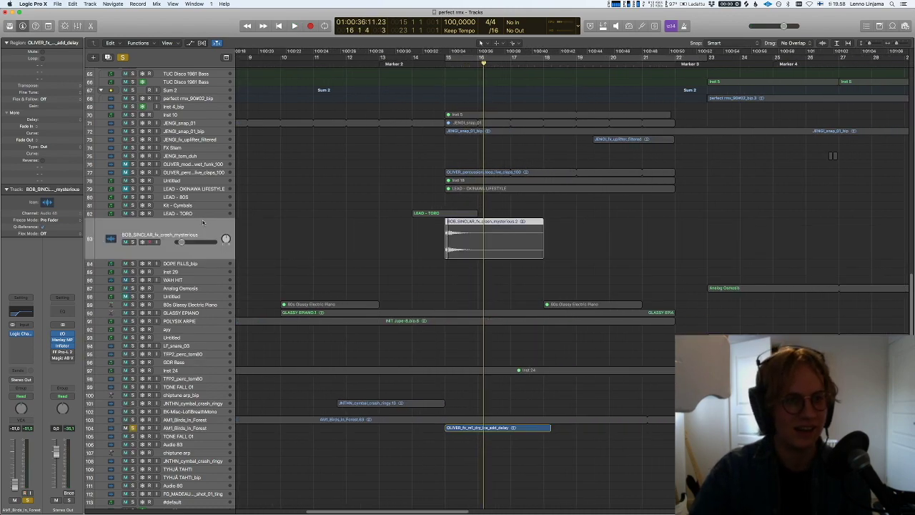
{"action": "key", "text": "s"}
{"action": "key", "text": "space"}
{"action": "key", "text": "space"}
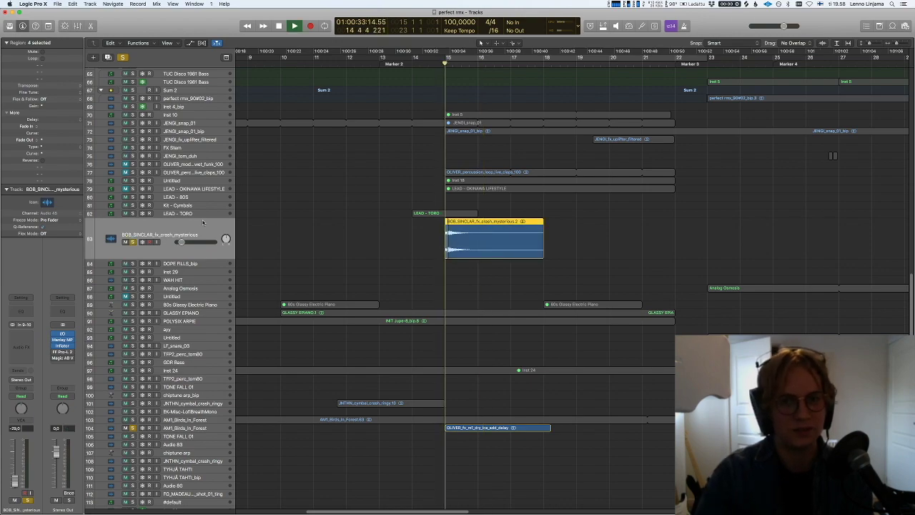
{"action": "key", "text": "super+Left"}
{"action": "key", "text": "super+Left"}
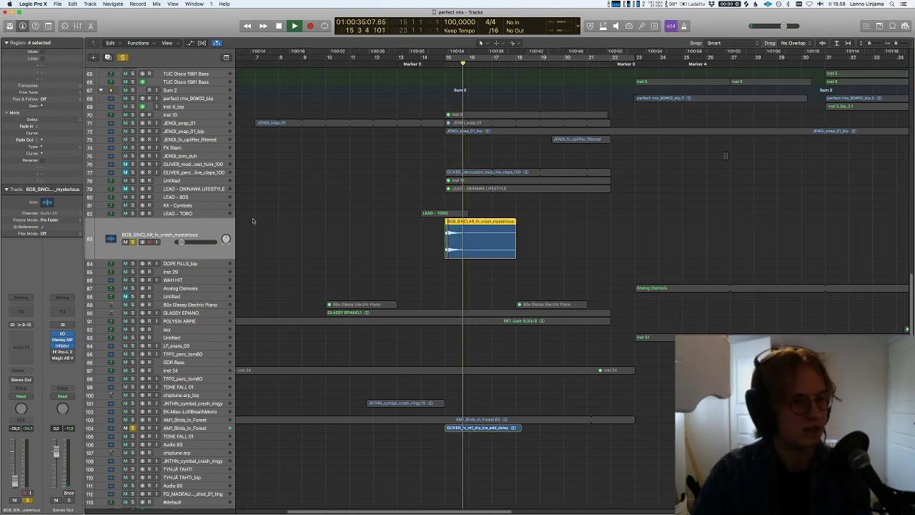
{"action": "left_click", "coordinate": [308, 225]}
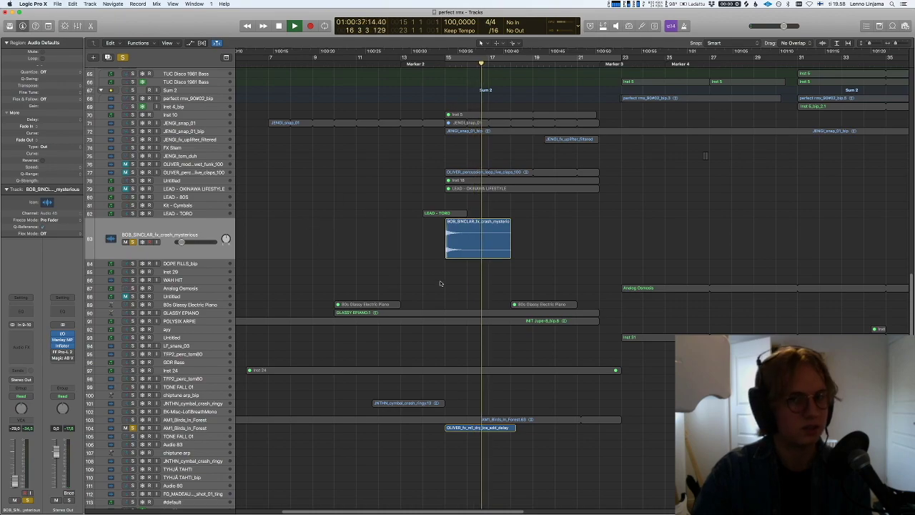
- Turn off all track solos during playback and hear the effects within the full arrangement
{"action": "key", "text": "ctrl+alt+super+s"}
{"action": "scroll", "coordinate": [495, 134], "scroll_direction": "up", "scroll_amount": 5}
{"action": "scroll", "coordinate": [493, 133], "scroll_direction": "up", "scroll_amount": 15}
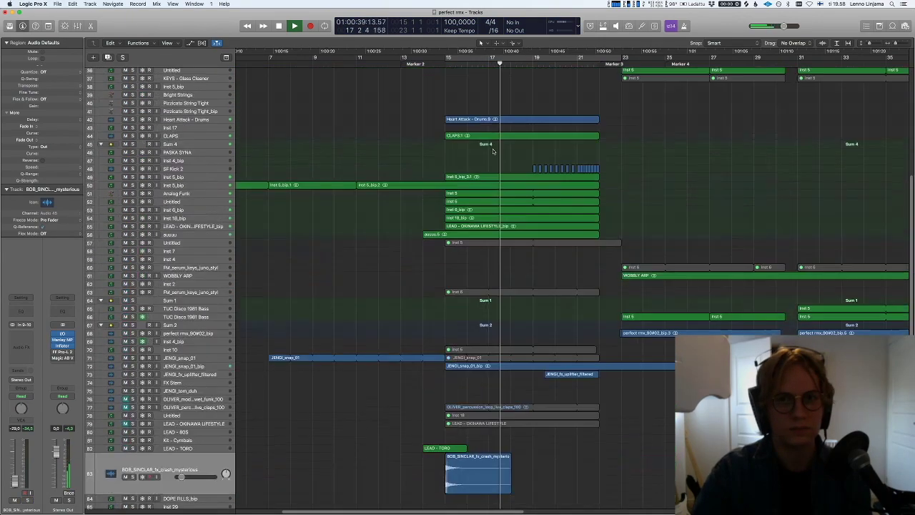
{"action": "key", "text": "super+Up"}
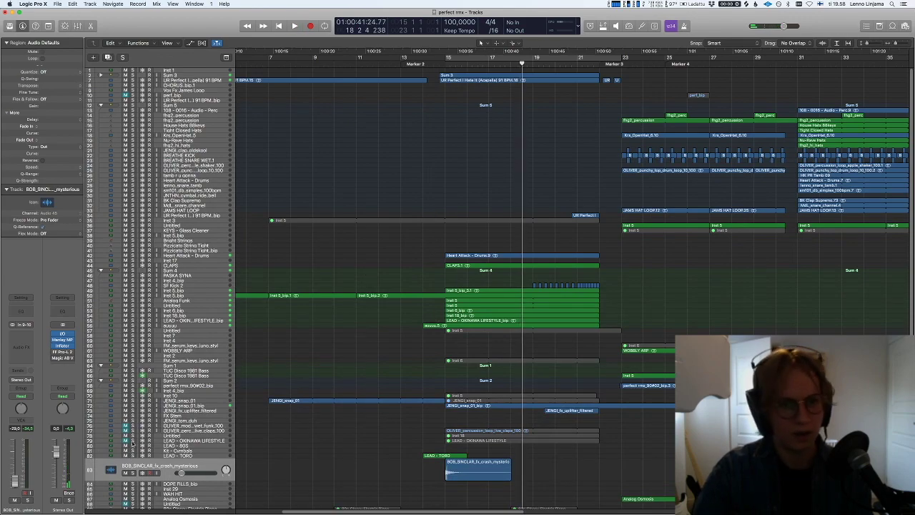
- Solo the JENGI_fx_uplifter_filtered track and check the tracks above it up to Inst 10
{"action": "left_click", "coordinate": [183, 411]}
{"action": "key", "text": "s"}
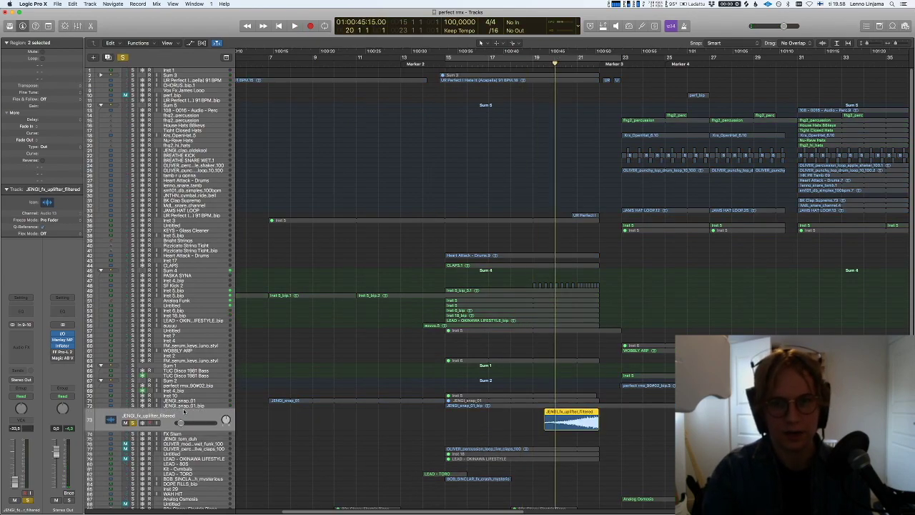
{"action": "key", "text": "Up"}
{"action": "key", "text": "Up"}
{"action": "key", "text": "Up"}
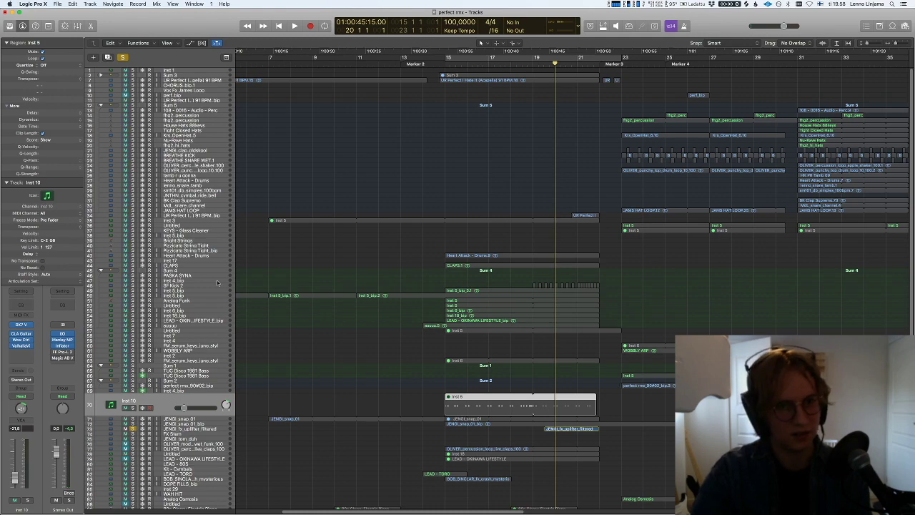
- Add the SF Kick 2 track and the Untitled synth track in Sum 4 to the solo, with the playhead at bar 19
{"action": "left_click", "coordinate": [217, 281]}
{"action": "key", "text": "Down"}
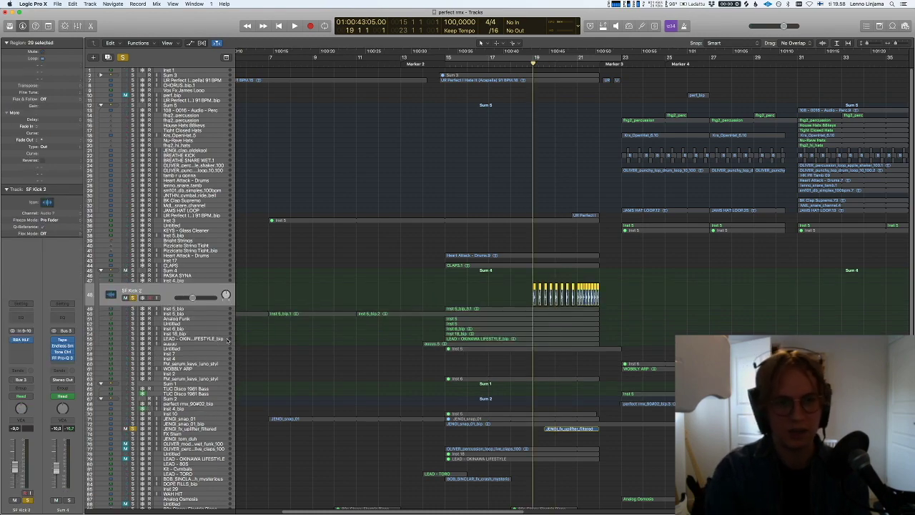
{"action": "key", "text": "Down"}
{"action": "key", "text": "Down"}
{"action": "key", "text": "Down"}
{"action": "key", "text": "Down"}
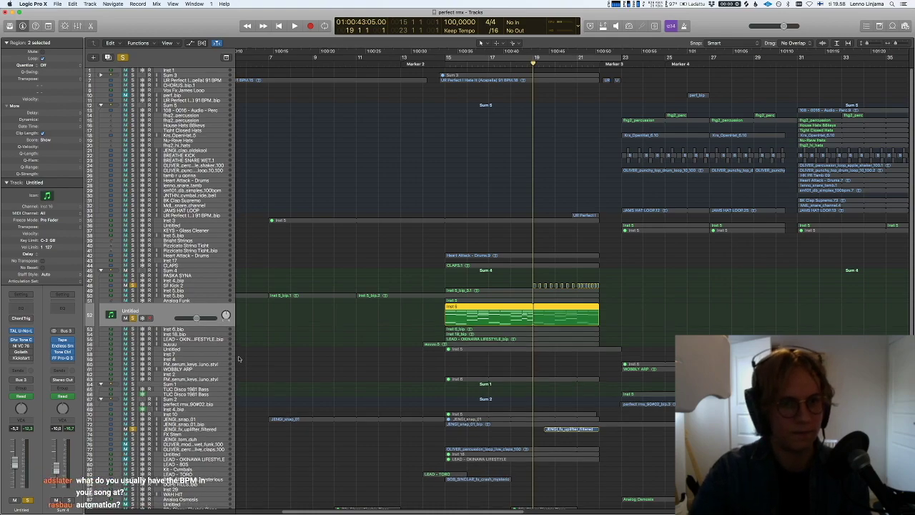
- Show the synth track's FILTERCUTOFF automation, play it with SF Kick 2 from bar 19, and turn the solos off
{"action": "key", "text": "super+Down"}
{"action": "key", "text": "super+Down"}
{"action": "key", "text": "super+Down"}
{"action": "key", "text": "super+Down"}
{"action": "key", "text": "super+Down"}
{"action": "key", "text": "a"}
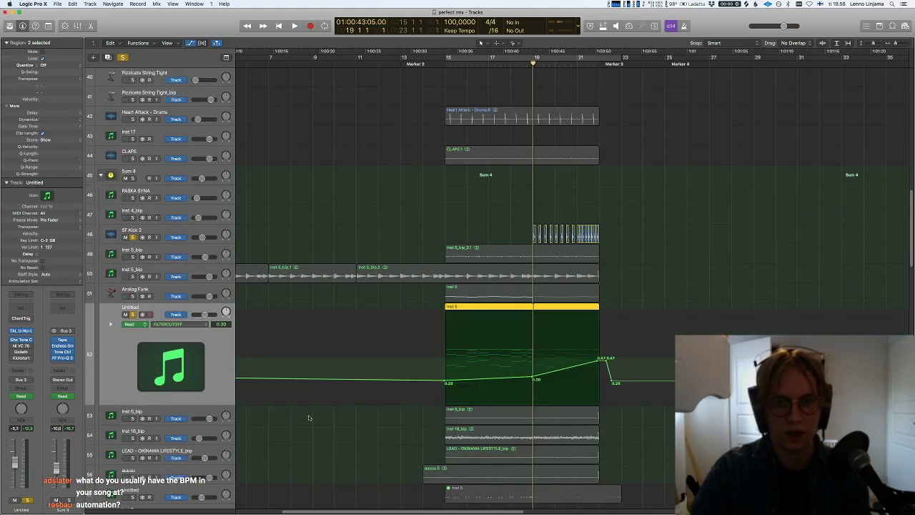
{"action": "key", "text": "space"}
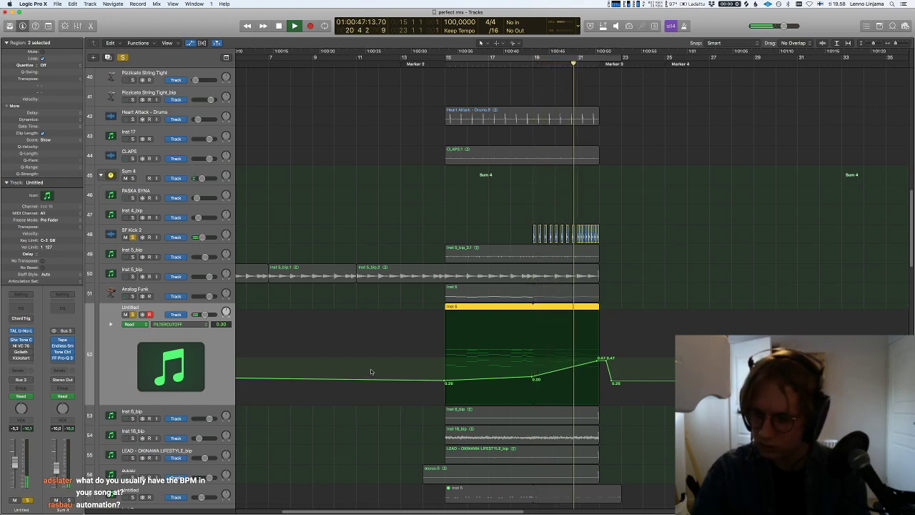
{"action": "scroll", "coordinate": [371, 373], "scroll_direction": "down", "scroll_amount": 5}
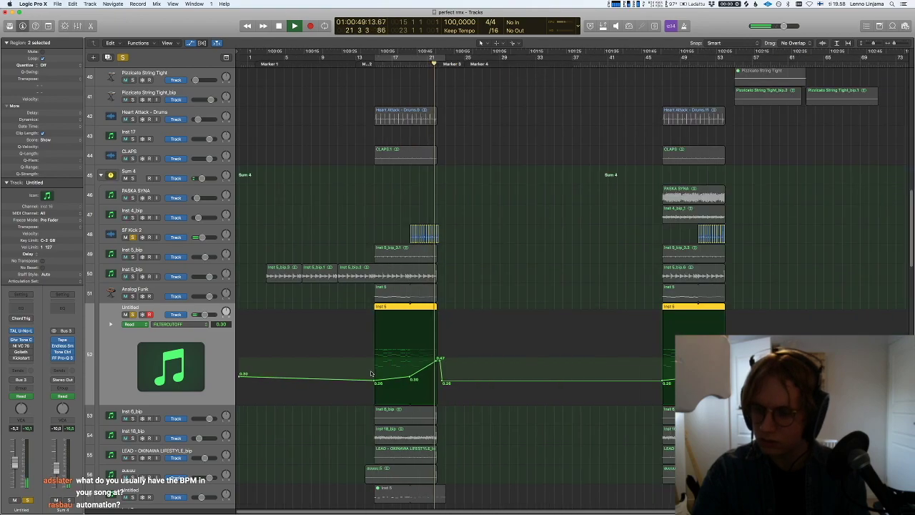
{"action": "key", "text": "space"}
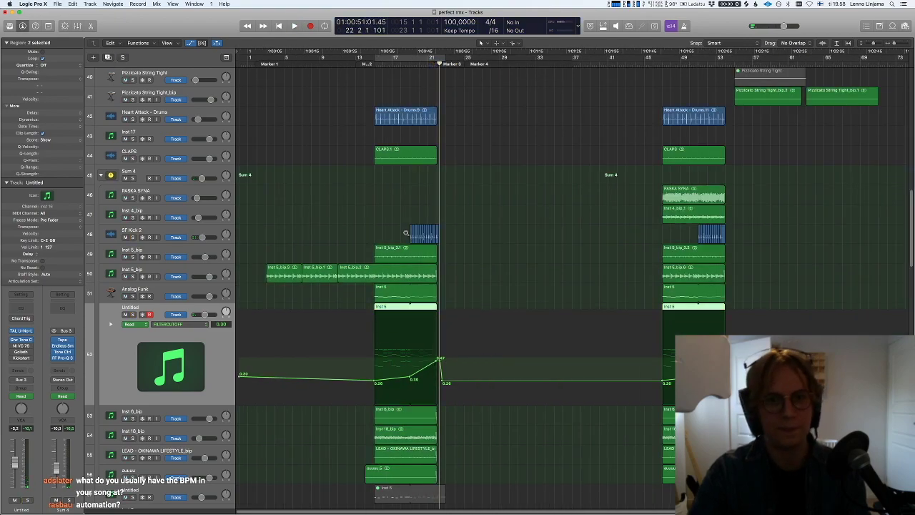
- Show the Endless Smile Intensity automation on the Sum 4 stack and open its Endless Smile plug-in
{"action": "key", "text": "super+Up"}
{"action": "scroll", "coordinate": [339, 313], "scroll_direction": "down", "scroll_amount": 10}
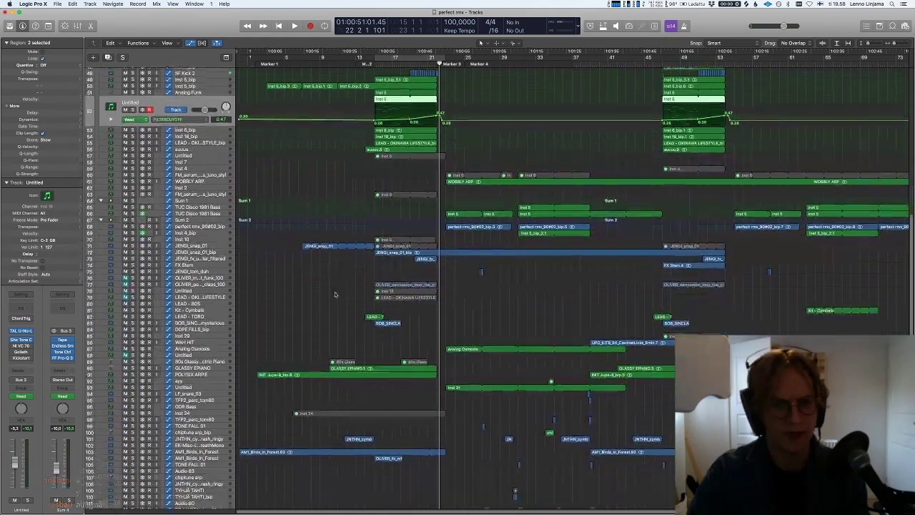
{"action": "left_click", "coordinate": [203, 245]}
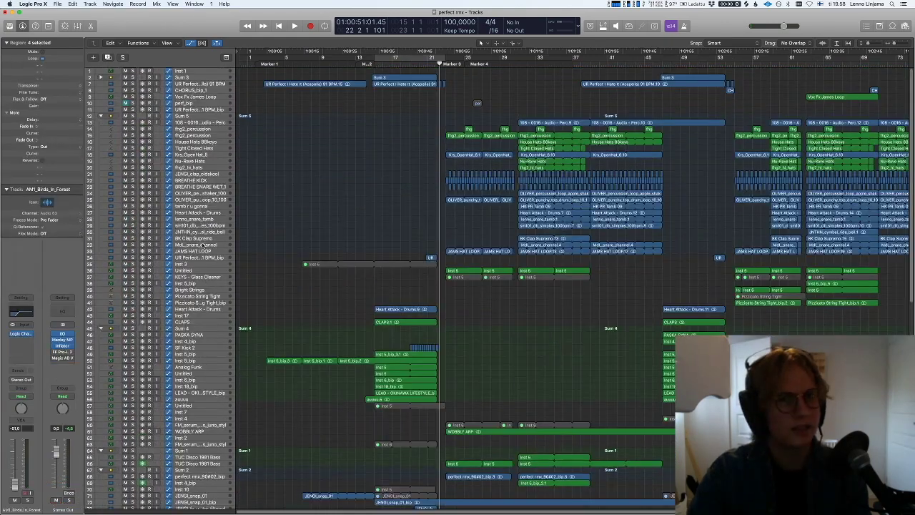
{"action": "left_click", "coordinate": [189, 327]}
{"action": "key", "text": "a"}
{"action": "key", "text": "super+Down"}
{"action": "key", "text": "super+Down"}
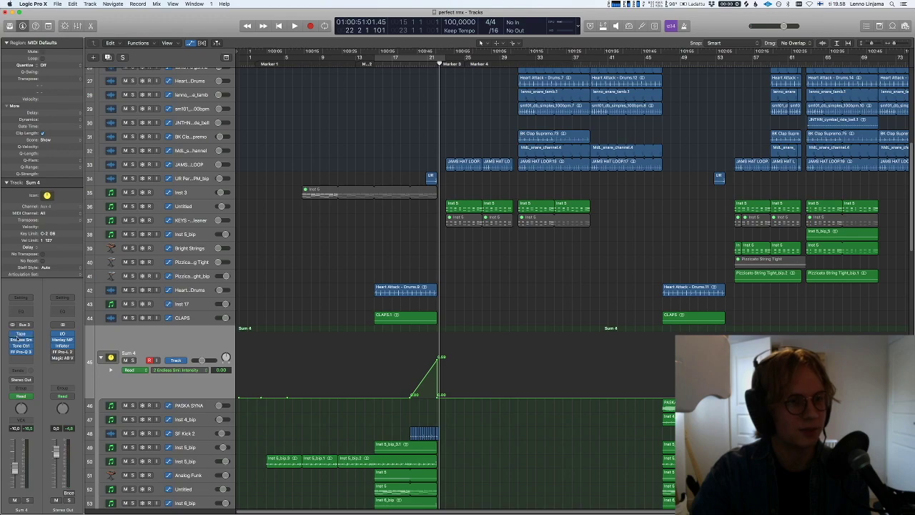
{"action": "left_click", "coordinate": [20, 339]}
{"action": "left_click", "coordinate": [405, 168]}
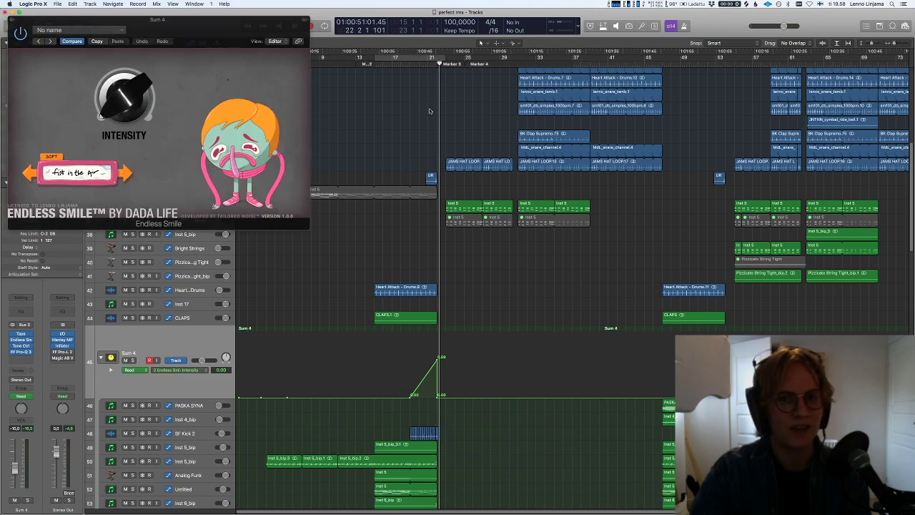
- Play the full arrangement from bar 19 with the Endless Smile plug-in on view, stop, and close the plug-in
{"action": "left_click", "coordinate": [200, 405]}
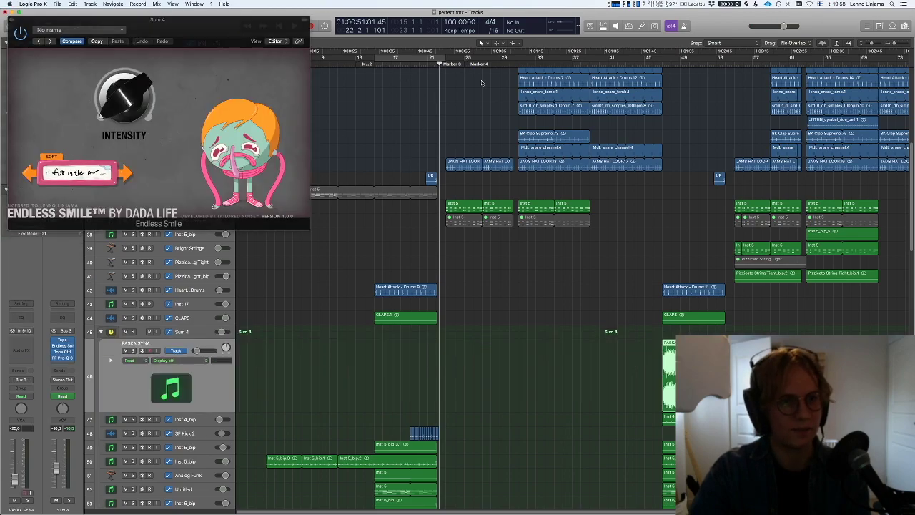
{"action": "left_click", "coordinate": [396, 64]}
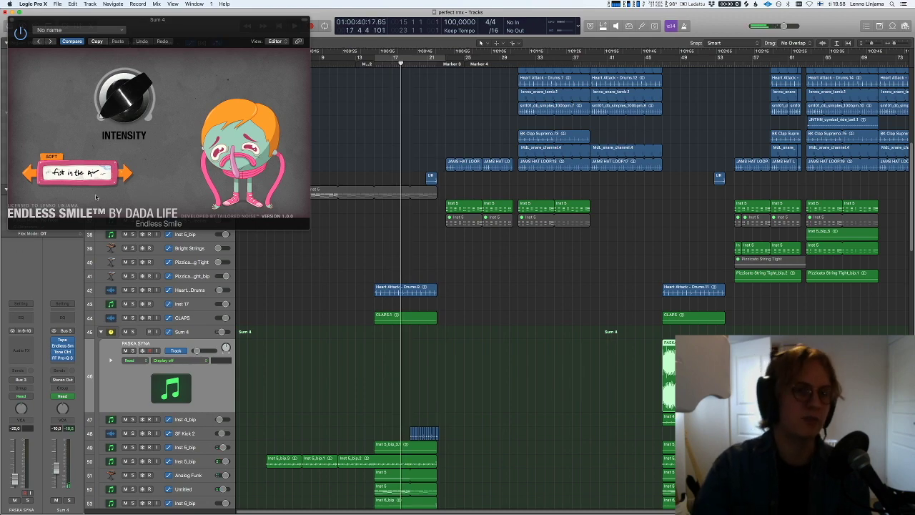
{"action": "key", "text": "period"}
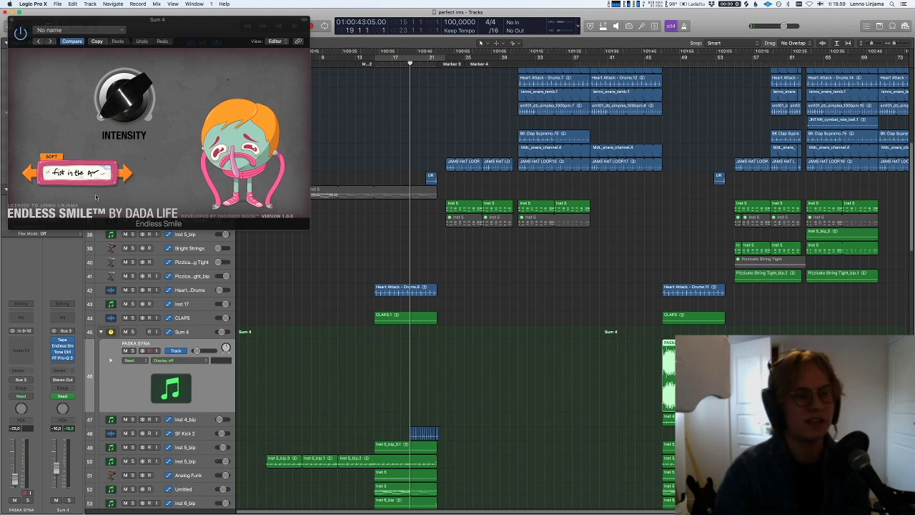
{"action": "key", "text": "space"}
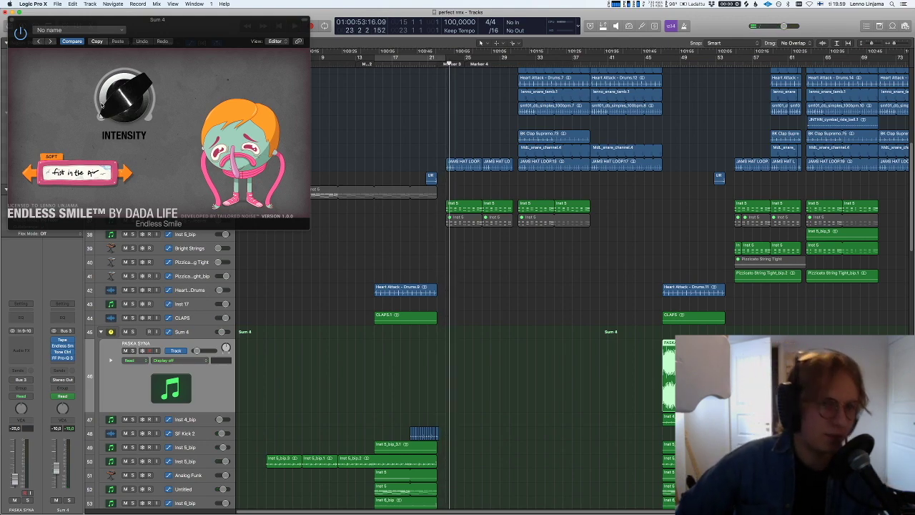
{"action": "left_click", "coordinate": [10, 20]}
- Solo the Sum 3 vocal stack and play it from bar 14
{"action": "key", "text": "super+Up"}
{"action": "key", "text": "super+Up"}
{"action": "key", "text": "super+Up"}
{"action": "key", "text": "super+Up"}
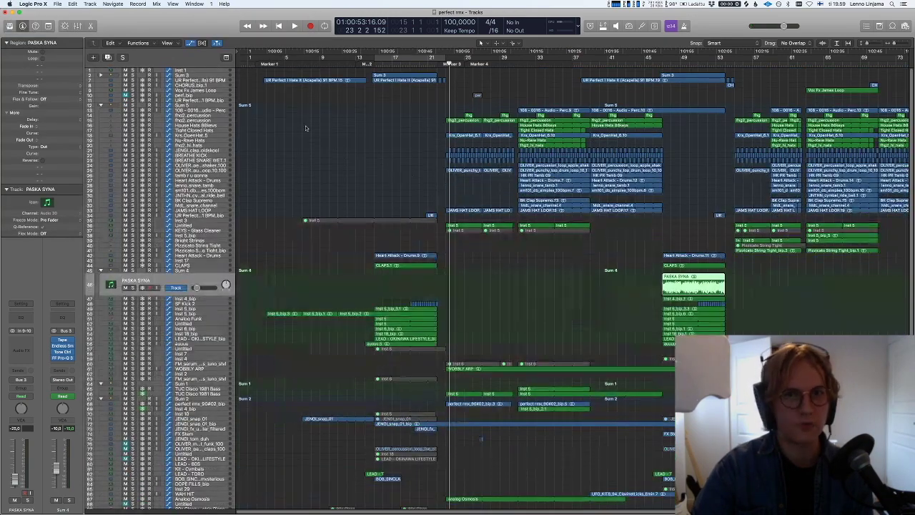
{"action": "left_click", "coordinate": [220, 76]}
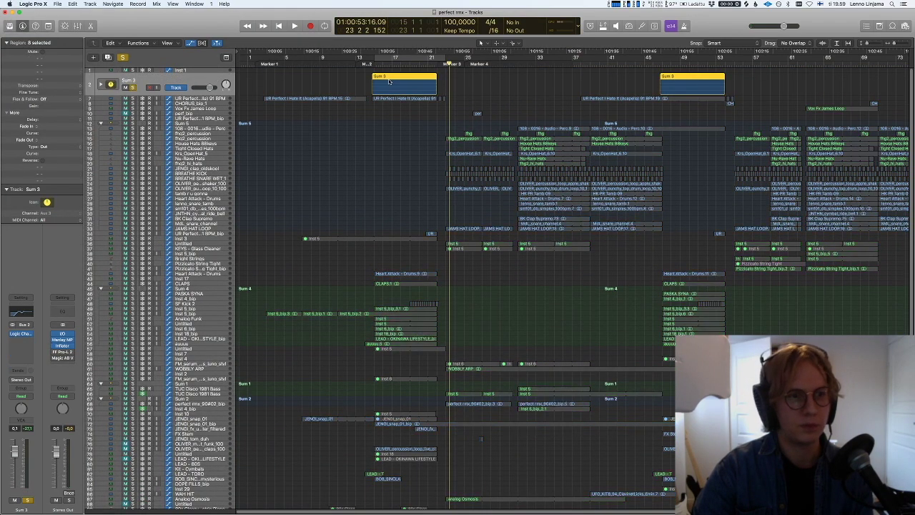
{"action": "left_click", "coordinate": [366, 64]}
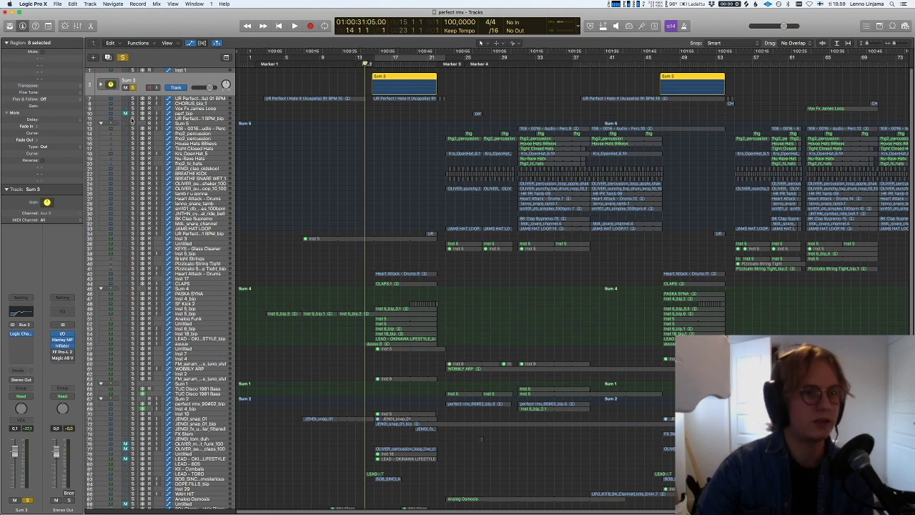
{"action": "key", "text": "space"}
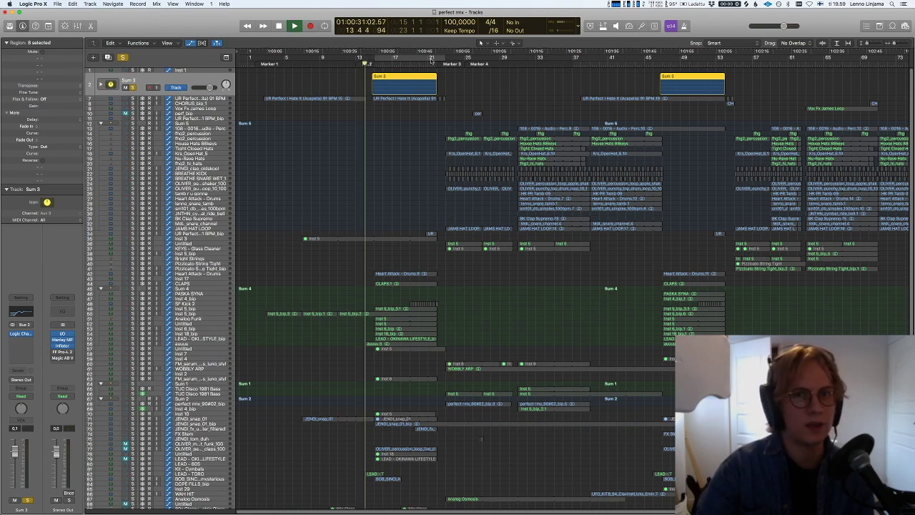
- Expand the Sum 3 stack during playback, select its CHORUS and Audio 41 tracks in turn, and stop
{"action": "left_click", "coordinate": [102, 84]}
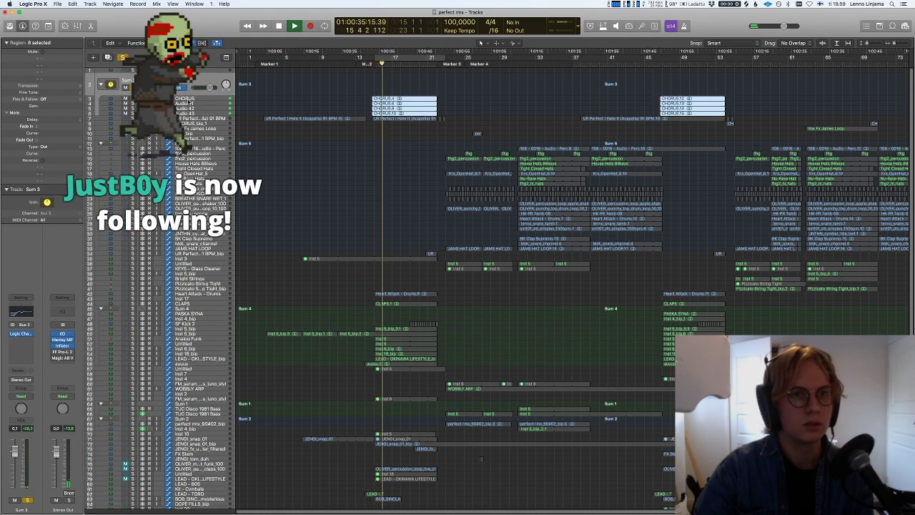
{"action": "left_click", "coordinate": [186, 99]}
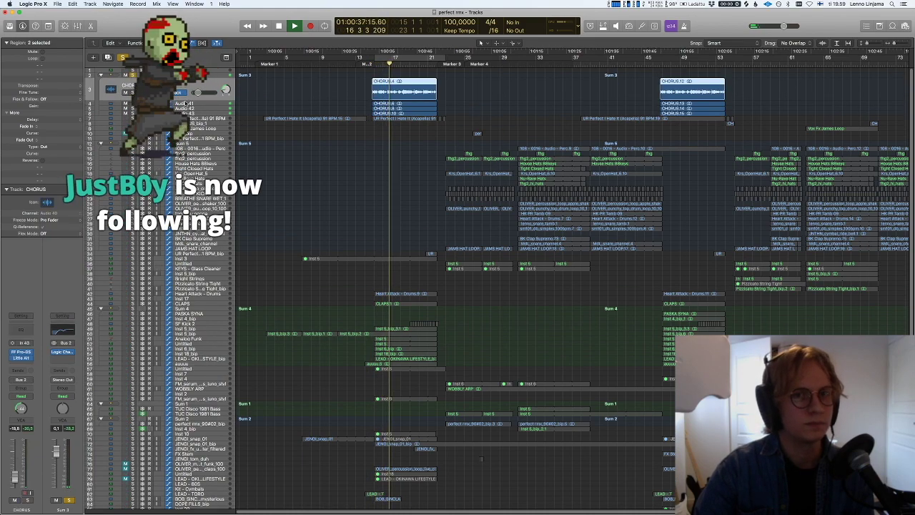
{"action": "left_click", "coordinate": [185, 105]}
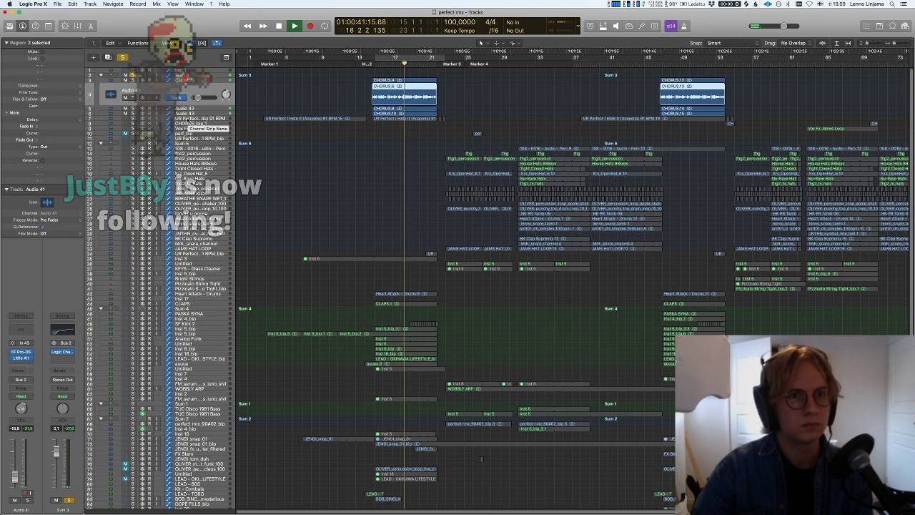
{"action": "key", "text": "space"}
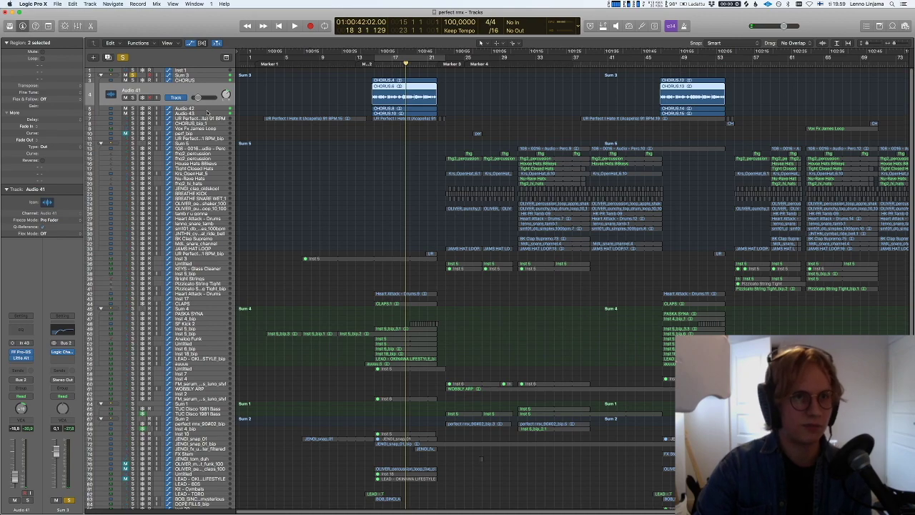
- Open the Little AlterBoy plug-in on Audio 41, examine its pitch, formant and mode settings, and close it
{"action": "key", "text": "super+Down"}
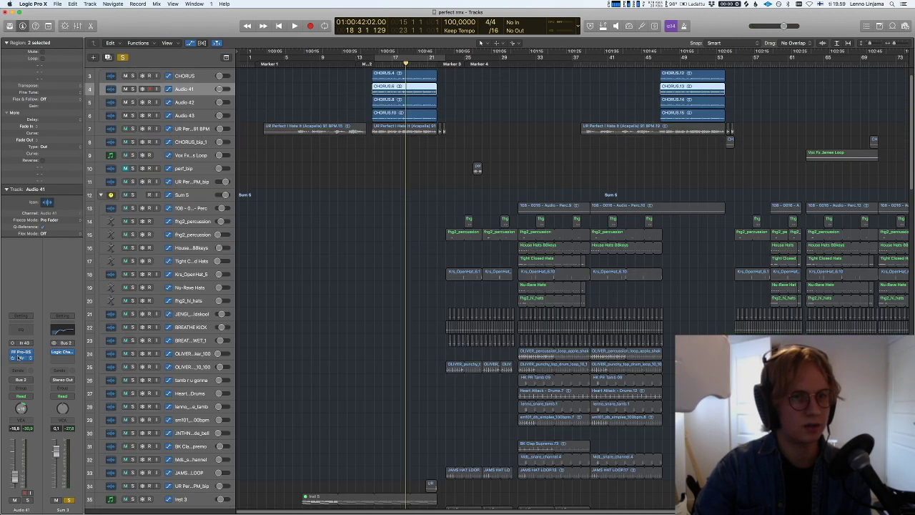
{"action": "left_click", "coordinate": [21, 353]}
{"action": "left_click_drag", "start_coordinate": [169, 15], "coordinate": [542, 121]}
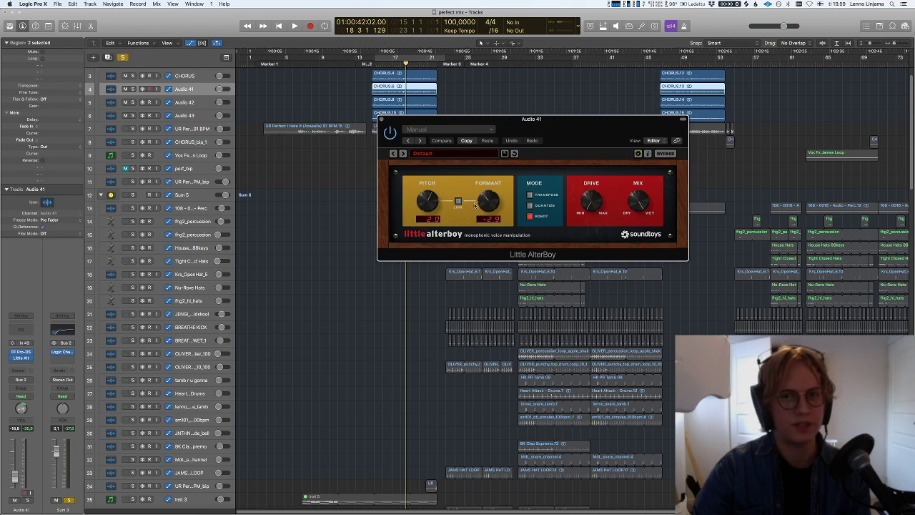
{"action": "left_click", "coordinate": [380, 119]}
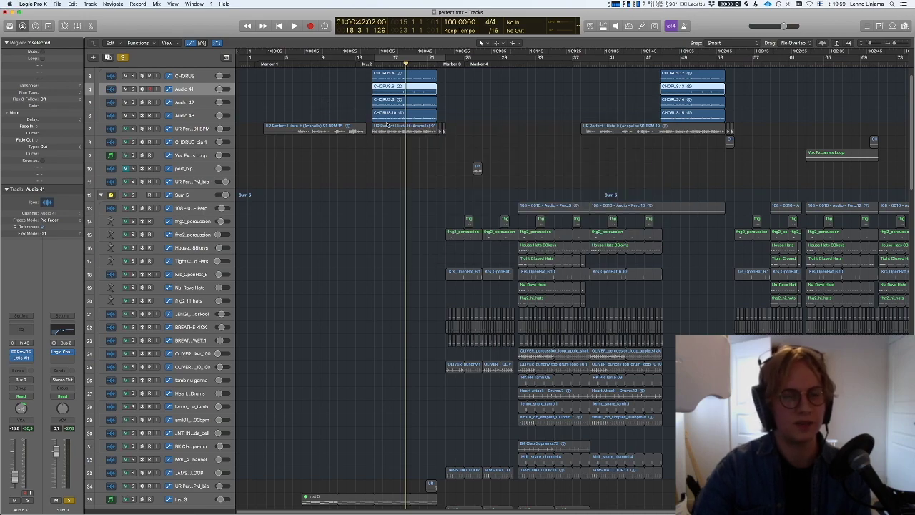
- Select the CHORUS track, turn off the Sum 3 solo, and play the vocals within the full arrangement
{"action": "scroll", "coordinate": [314, 105], "scroll_direction": "up", "scroll_amount": 2}
{"action": "left_click", "coordinate": [184, 100]}
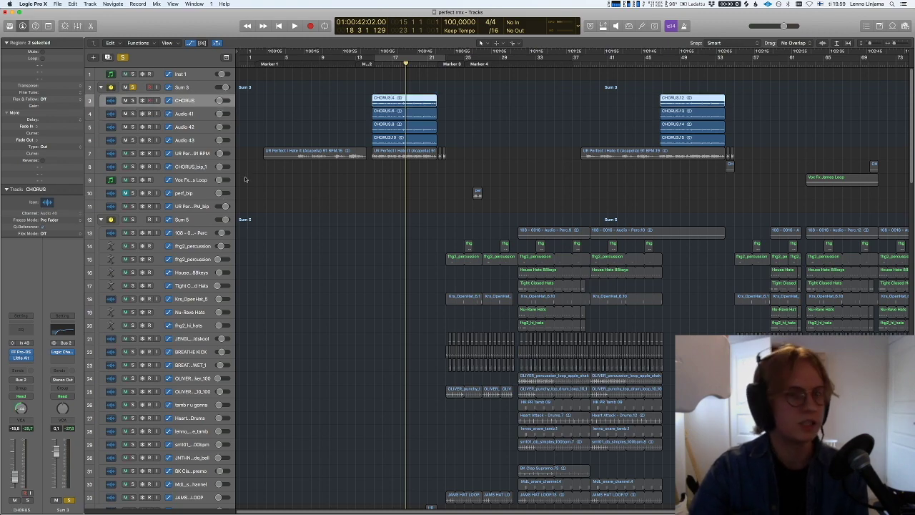
{"action": "key", "text": "space"}
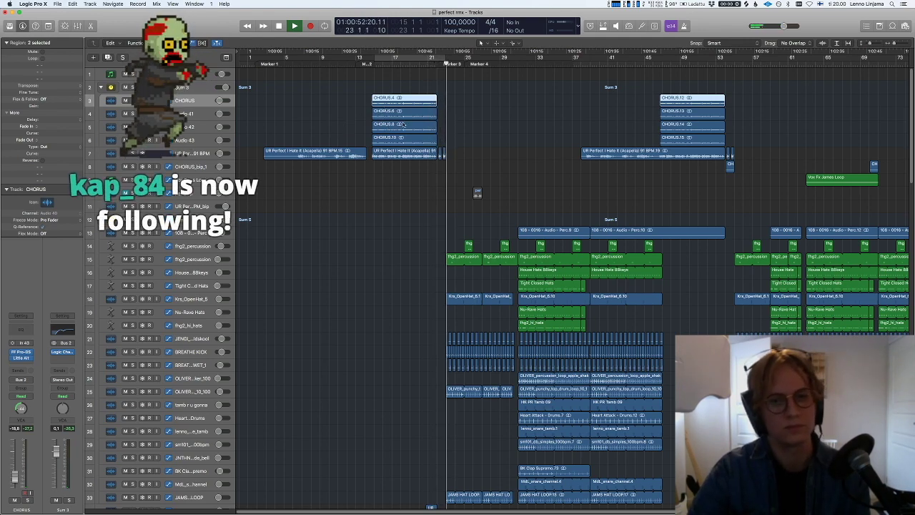
{"action": "key", "text": "space"}
- Place the playhead at bar 22 and play the transition into Marker 3, with the UR Perfect acapella track selected
{"action": "key", "text": "super+Up"}
{"action": "key", "text": "super+Up"}
{"action": "key", "text": "super+Up"}
{"action": "key", "text": "super+Up"}
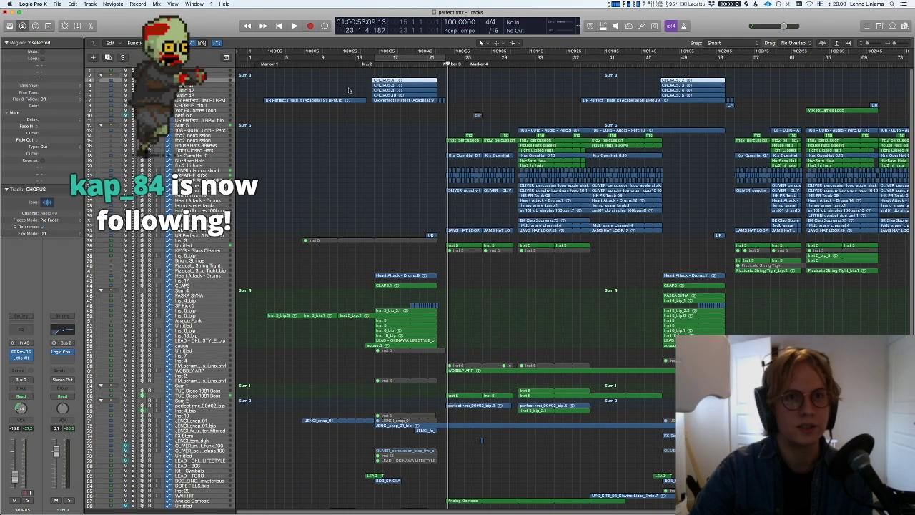
{"action": "key", "text": "super+Right"}
{"action": "key", "text": "super+Right"}
{"action": "left_click", "coordinate": [534, 88]}
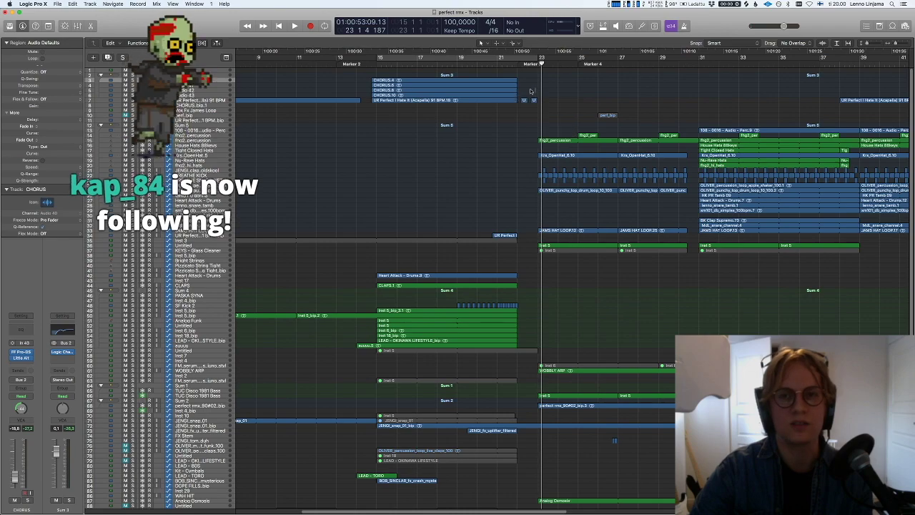
{"action": "key", "text": "super+Left"}
{"action": "key", "text": "super+Left"}
{"action": "left_click", "coordinate": [396, 64]}
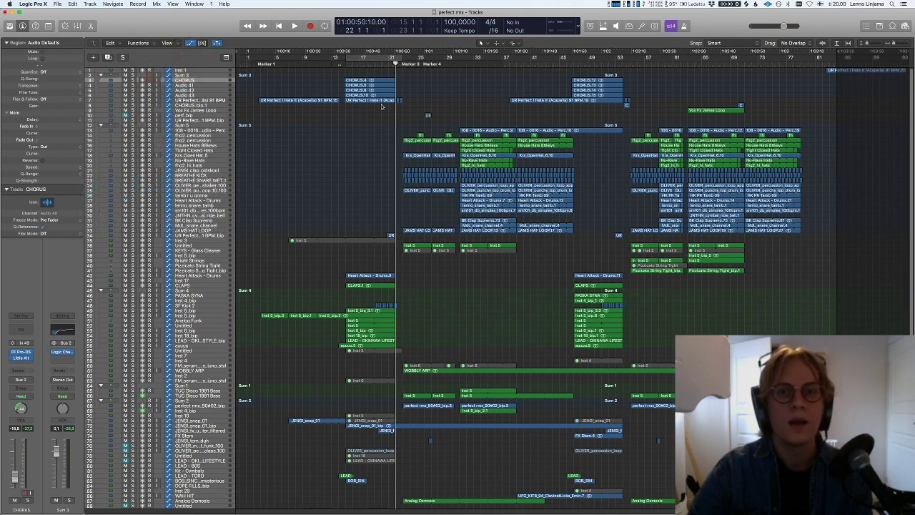
{"action": "key", "text": "space"}
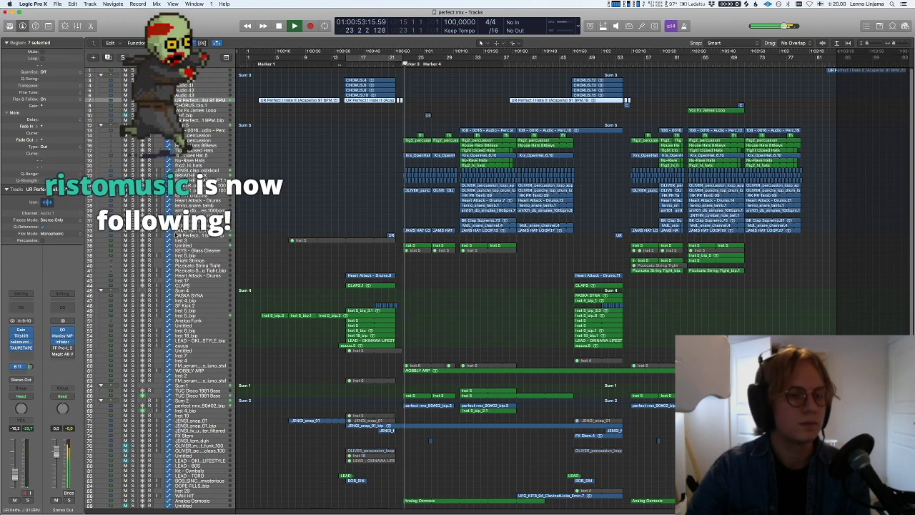
{"action": "key", "text": "space"}
- Return the playhead to bar 22, play through the drop, and select the BREATHE KICK track
{"action": "key", "text": "comma"}
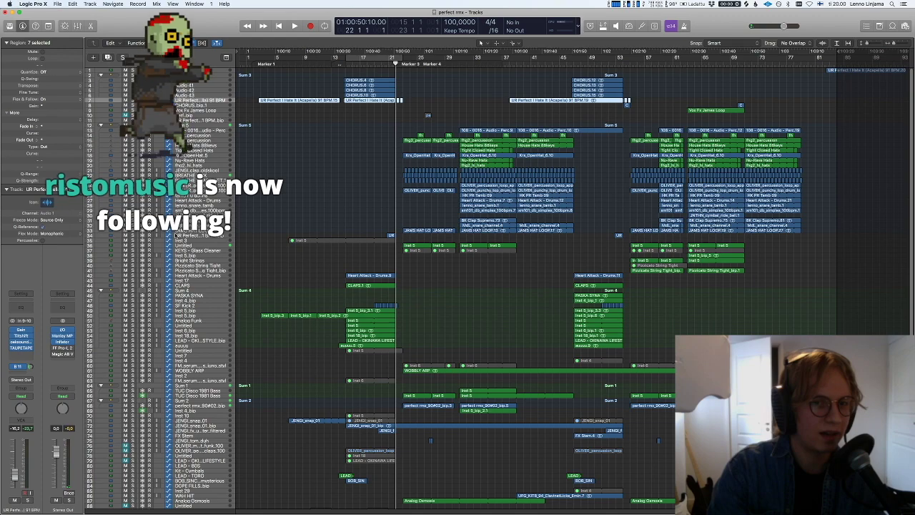
{"action": "key", "text": "comma"}
{"action": "key", "text": "period"}
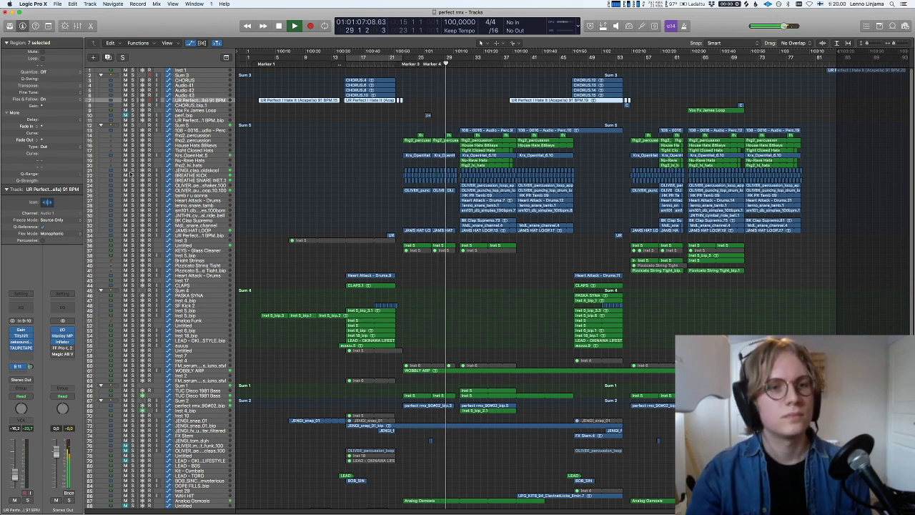
{"action": "left_click", "coordinate": [212, 177]}
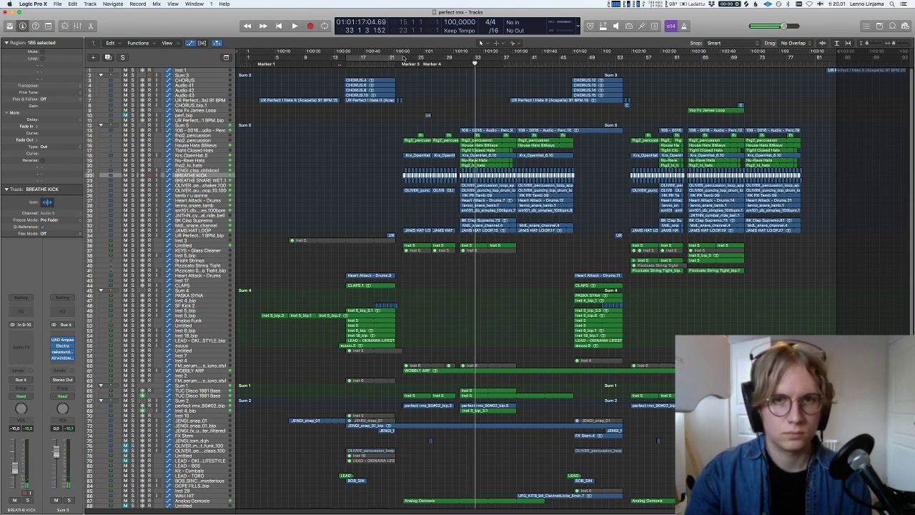
- Set a cycle range from bar 23 to bar 31 and select the Untitled synth track above KEYS - Glass Cleaner
{"action": "left_click_drag", "start_coordinate": [404, 57], "coordinate": [452, 57]}
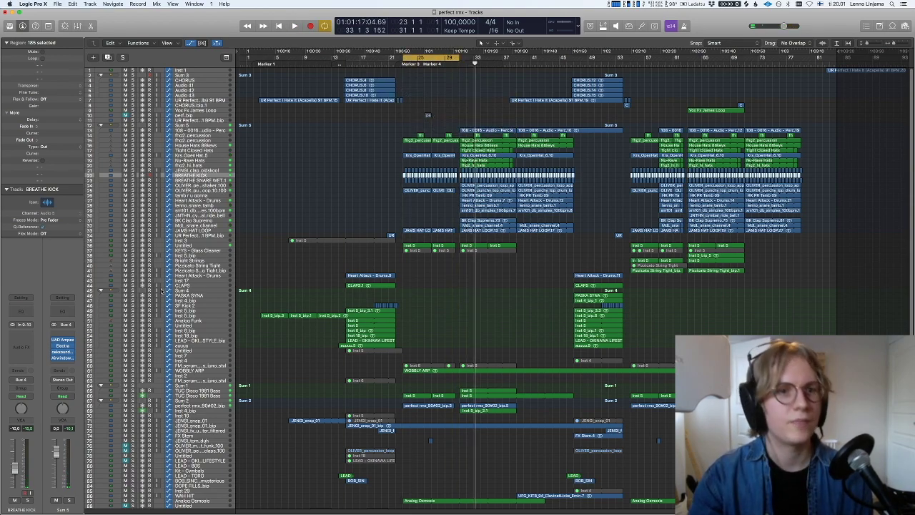
{"action": "left_click", "coordinate": [200, 250]}
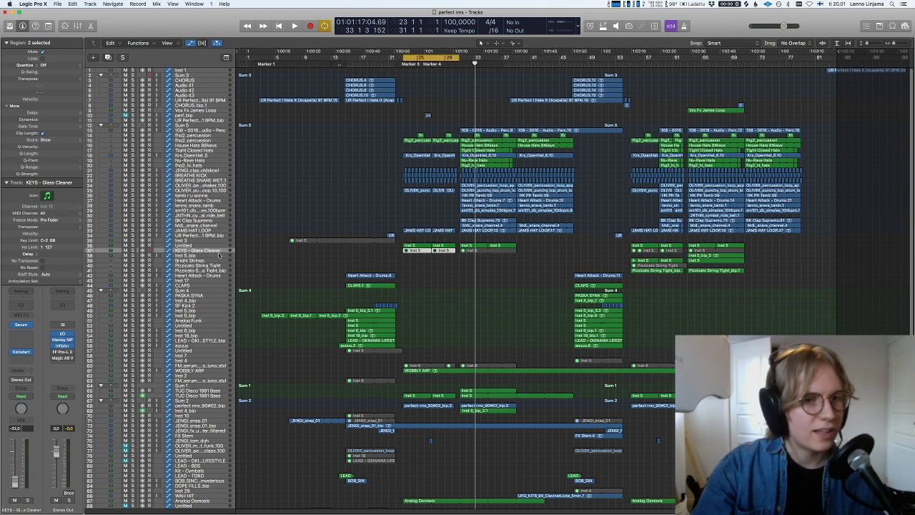
{"action": "left_click", "coordinate": [219, 246]}
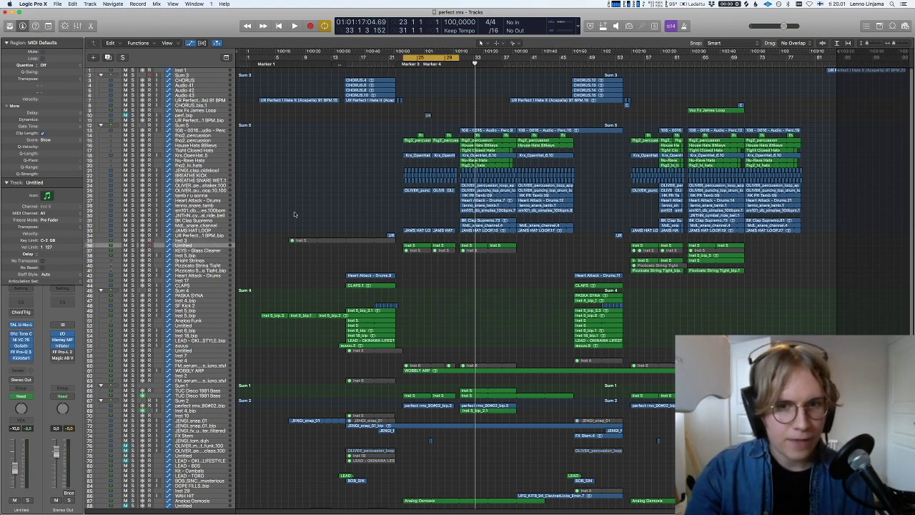
- Enlarge the Untitled synth track above KEYS - Glass Cleaner and examine its FILTERCUTOFF automation
{"action": "key", "text": "z"}
{"action": "scroll", "coordinate": [302, 212], "scroll_direction": "left", "scroll_amount": 3}
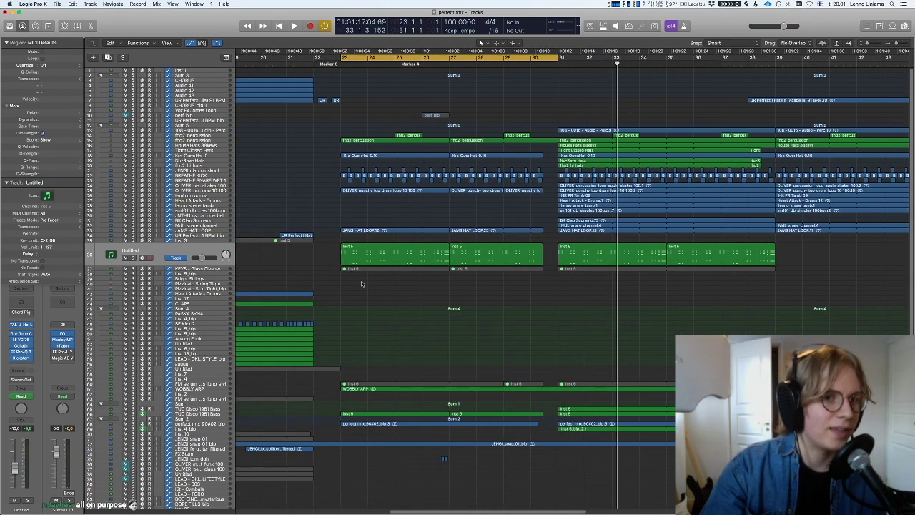
{"action": "left_click_drag", "start_coordinate": [86, 265], "coordinate": [111, 336]}
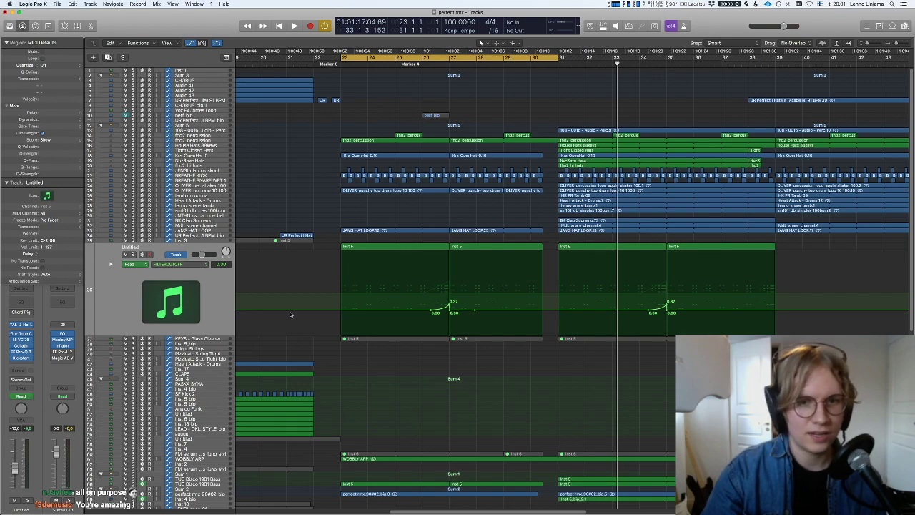
{"action": "key", "text": "a"}
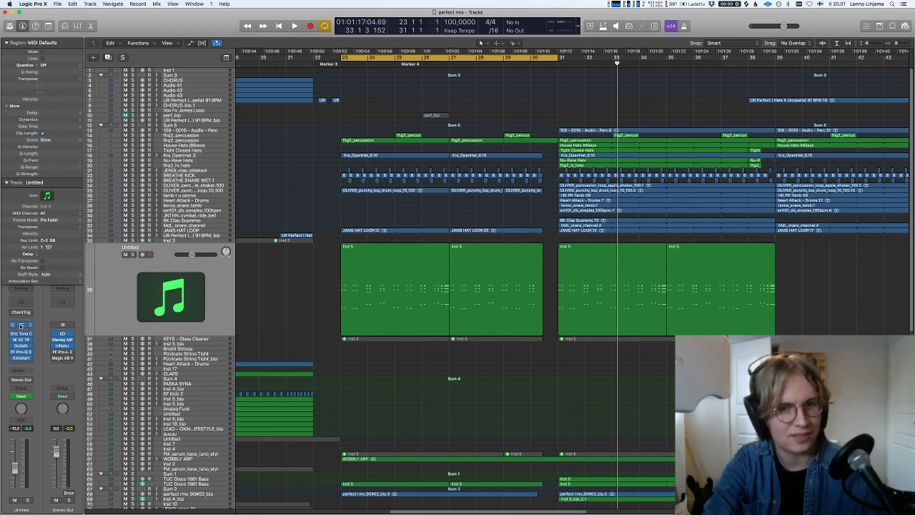
{"action": "key", "text": "a"}
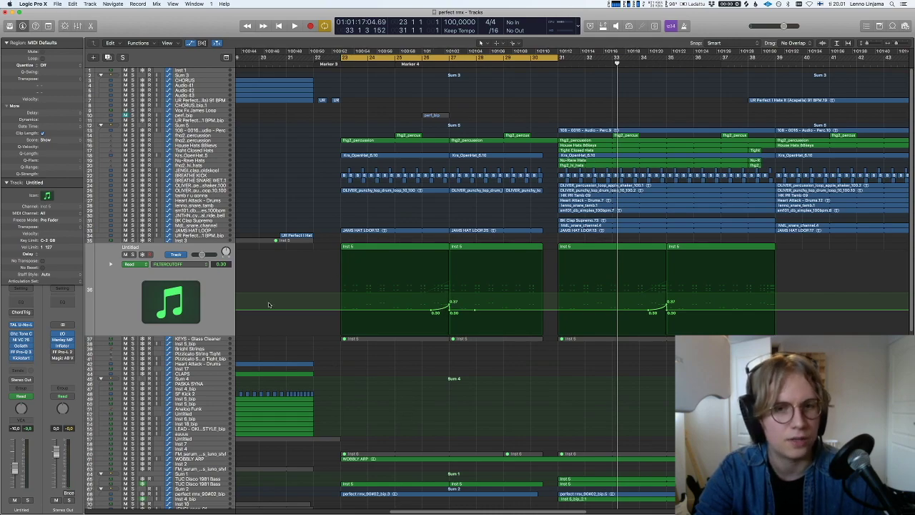
- Reveal the Untitled synth's ADSRDECAY automation lane, check its available automation parameters, and hide the automation
{"action": "left_click", "coordinate": [110, 264]}
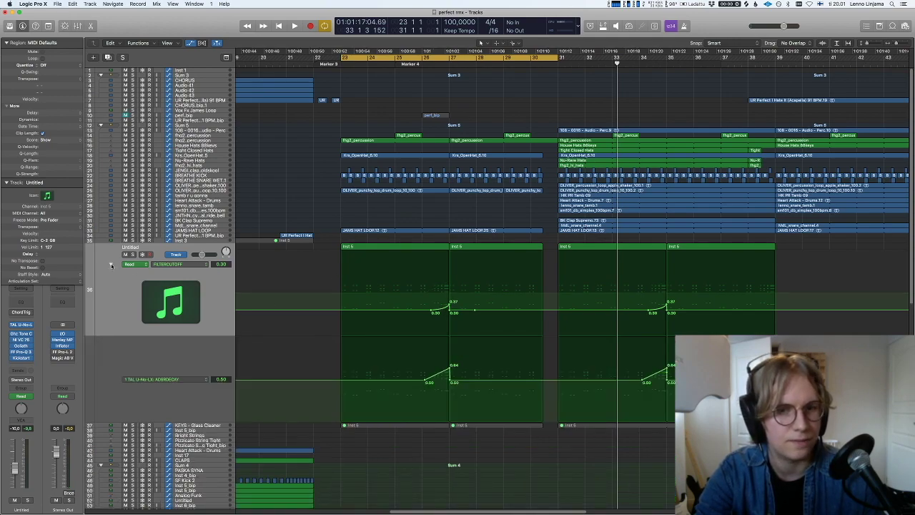
{"action": "left_click", "coordinate": [192, 379]}
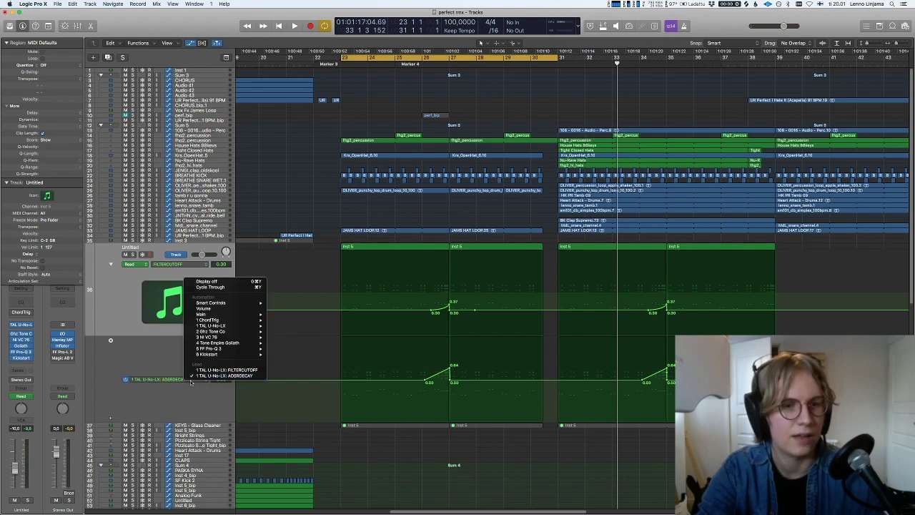
{"action": "left_click", "coordinate": [166, 353]}
{"action": "key", "text": "a"}
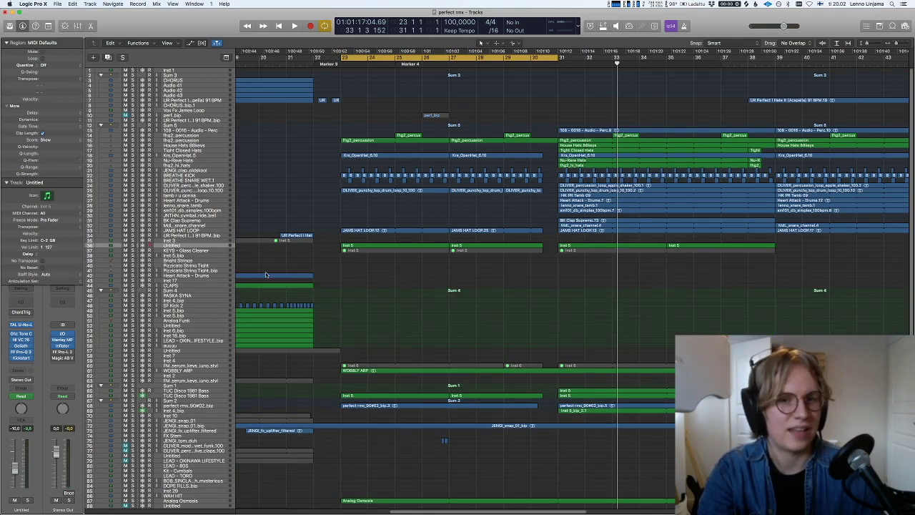
- Increase the track heights, inspect the Untitled synth's TAL U-No-LX instrument settings, and close the plug-in
{"action": "key", "text": "super+Down"}
{"action": "key", "text": "super+Down"}
{"action": "key", "text": "super+Down"}
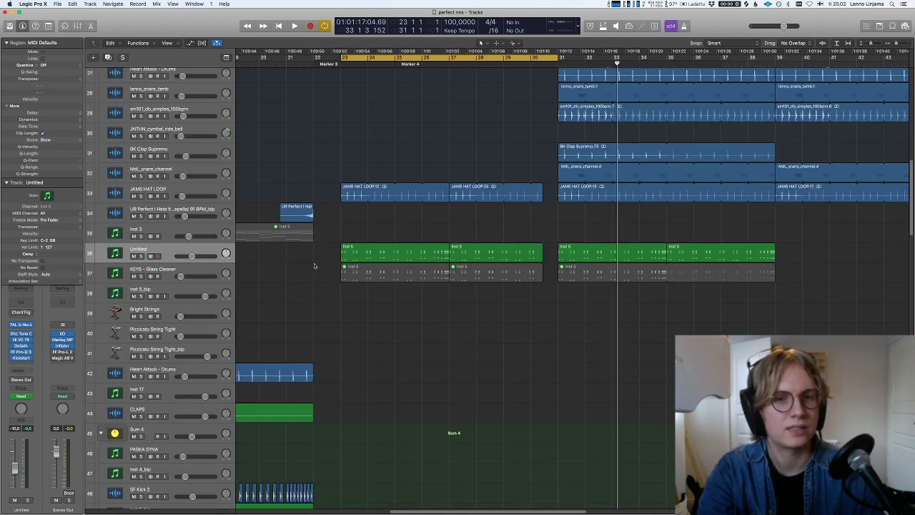
{"action": "left_click", "coordinate": [21, 326]}
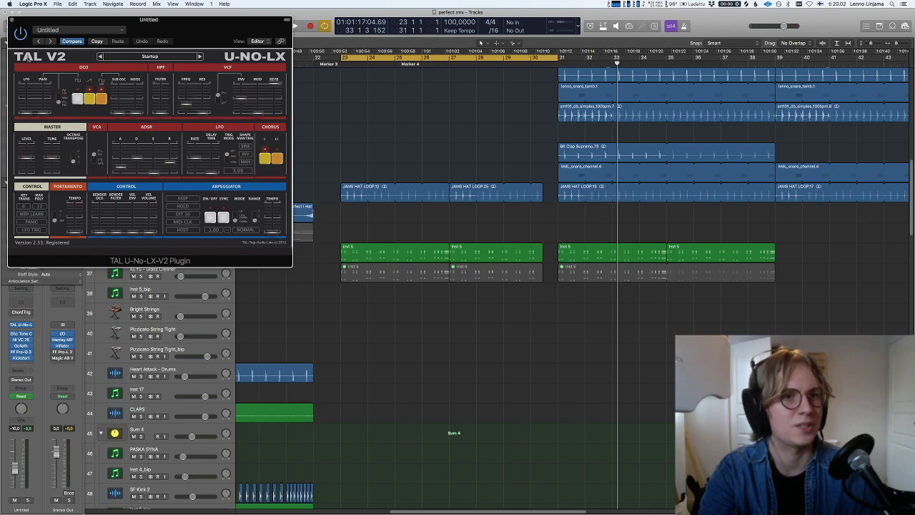
{"action": "left_click", "coordinate": [11, 22]}
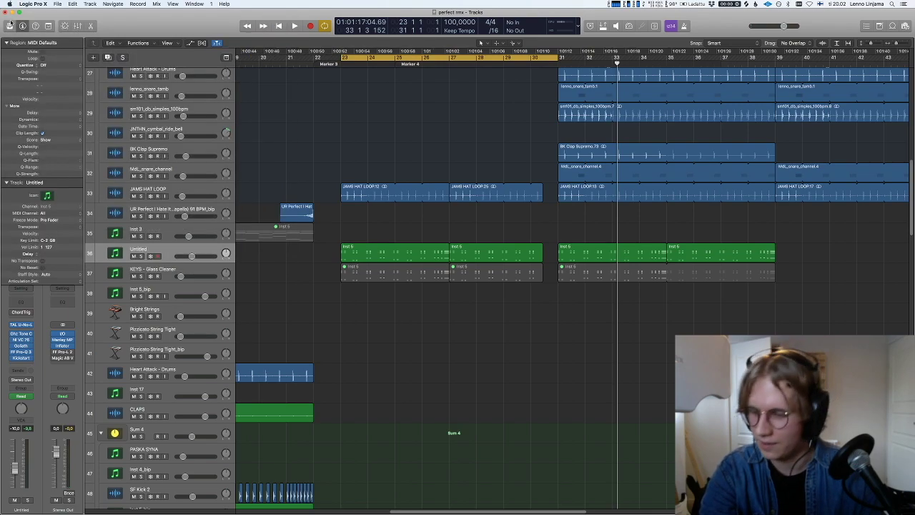
- Play the Untitled synth soloed from bar 23 with its effects bypassed, and select its first Inst 5 region
{"action": "key", "text": "space"}
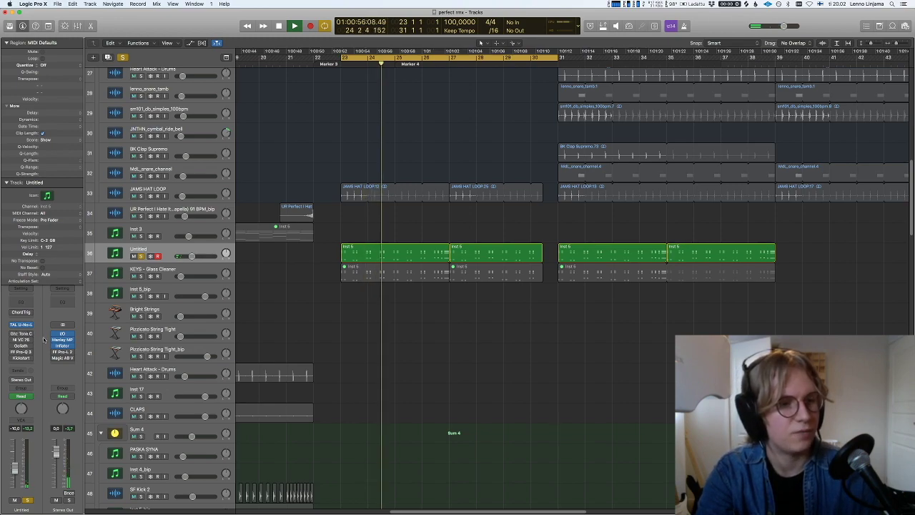
{"action": "left_click", "coordinate": [392, 253]}
{"action": "key", "text": "space"}
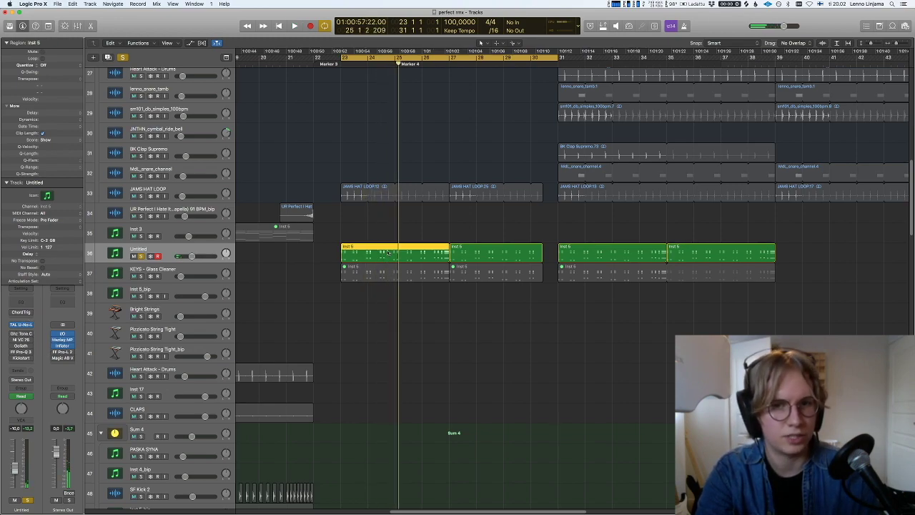
- Examine the first Inst 5 region's chords in the Piano Roll, selecting the notes near bar 24, and close the editor
{"action": "double_click", "coordinate": [388, 253]}
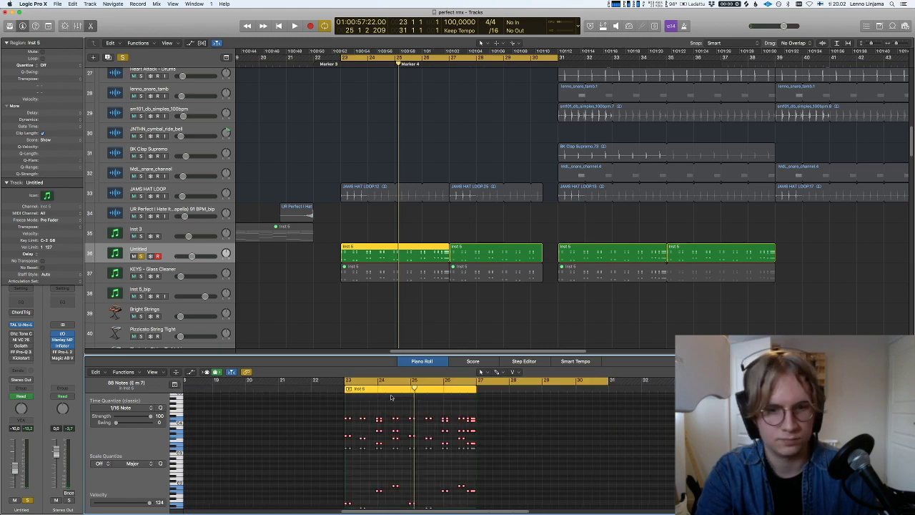
{"action": "scroll", "coordinate": [371, 433], "scroll_direction": "down", "scroll_amount": 1}
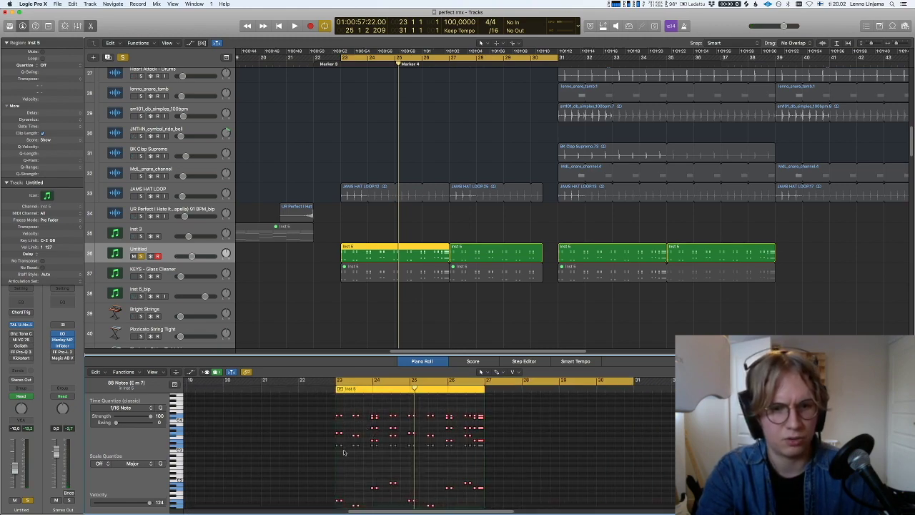
{"action": "left_click_drag", "start_coordinate": [345, 443], "coordinate": [376, 416]}
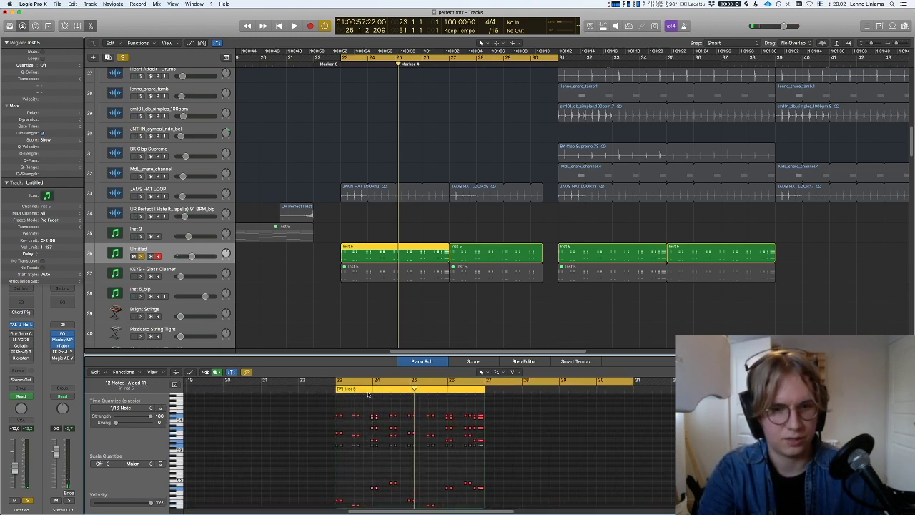
{"action": "key", "text": "e"}
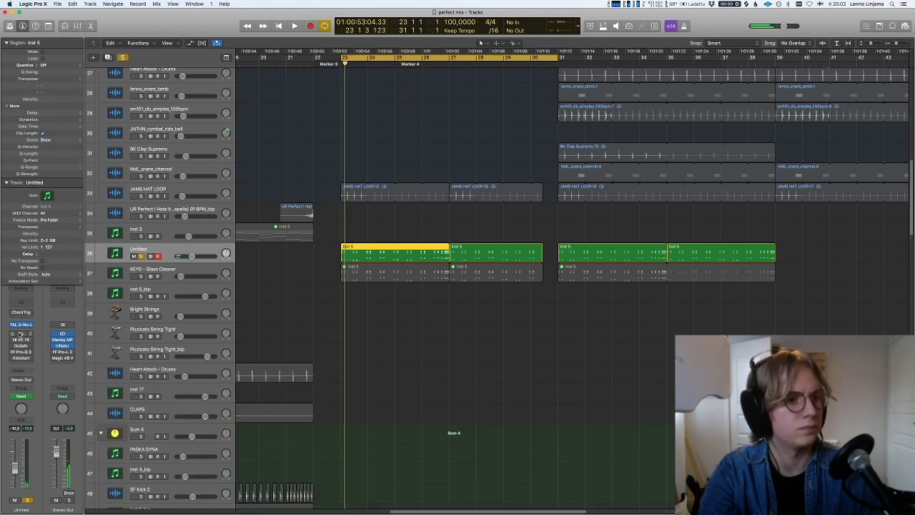
- Open and enable the Ghz Tone Control on the Untitled synth, and audition the synth through it
{"action": "left_click", "coordinate": [20, 333]}
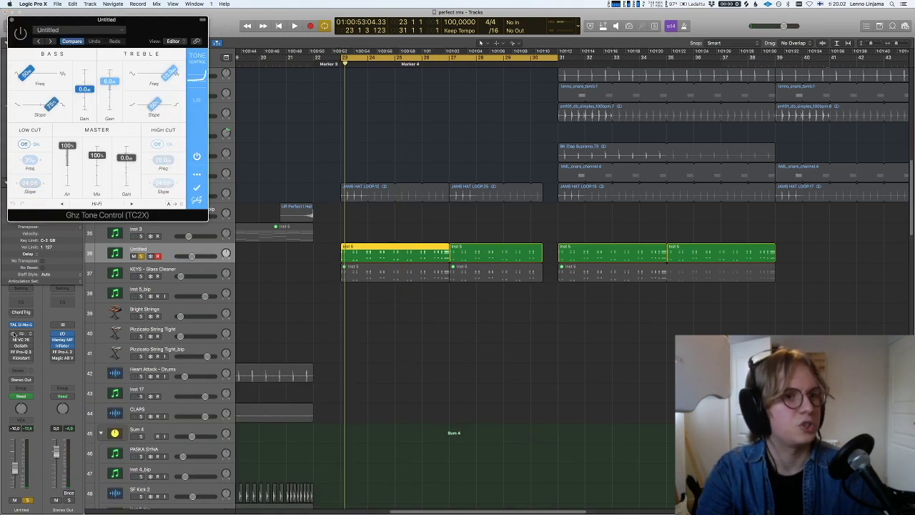
{"action": "left_click", "coordinate": [15, 334]}
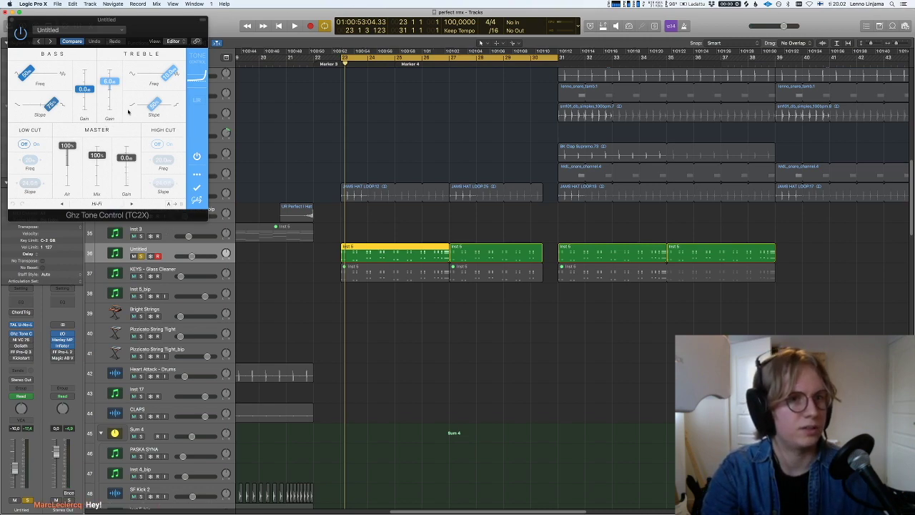
{"action": "key", "text": "space"}
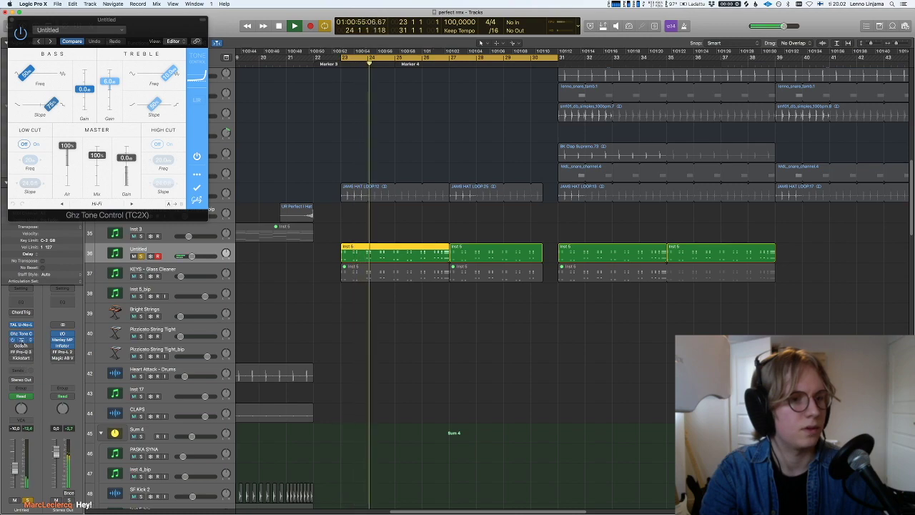
{"action": "key", "text": "space"}
- Enable the NI VC 76 compressor and the Tone Empire Goliath on the Untitled synth, viewing their settings
{"action": "left_click", "coordinate": [21, 340]}
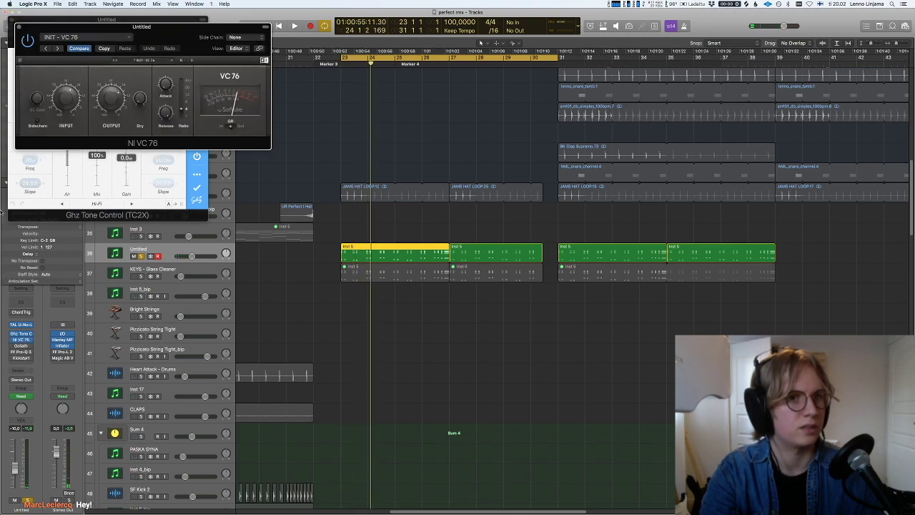
{"action": "left_click", "coordinate": [21, 27]}
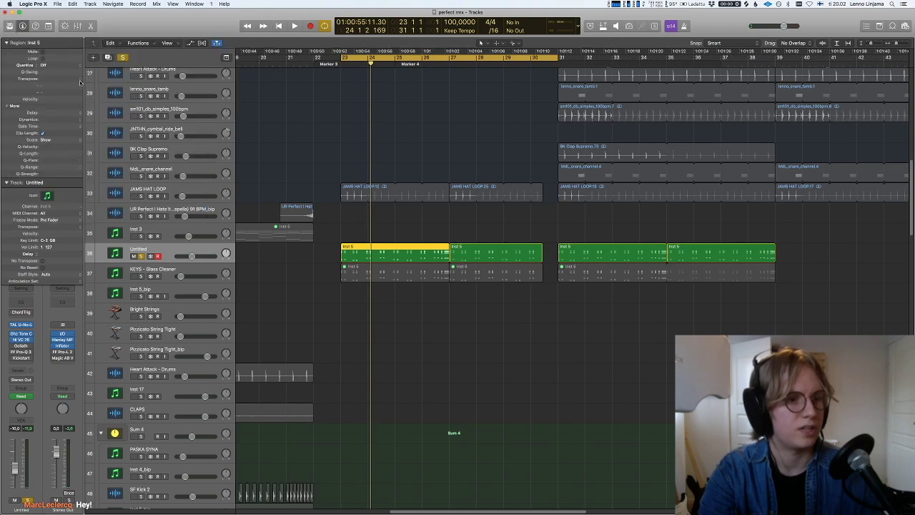
{"action": "left_click", "coordinate": [12, 346]}
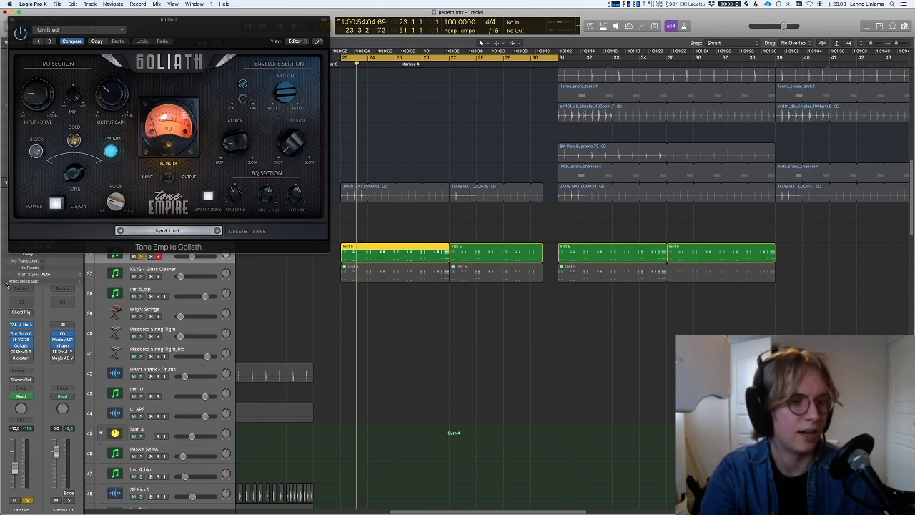
- Enable FF Pro-Q 3 on the Untitled synth, audition it, examine the EQ bands, and close the plug-in windows
{"action": "left_click", "coordinate": [19, 352]}
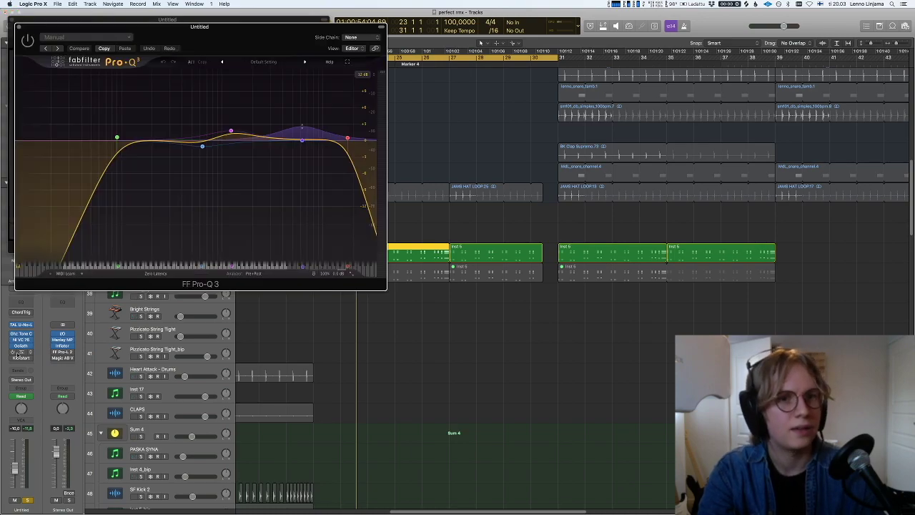
{"action": "key", "text": "space"}
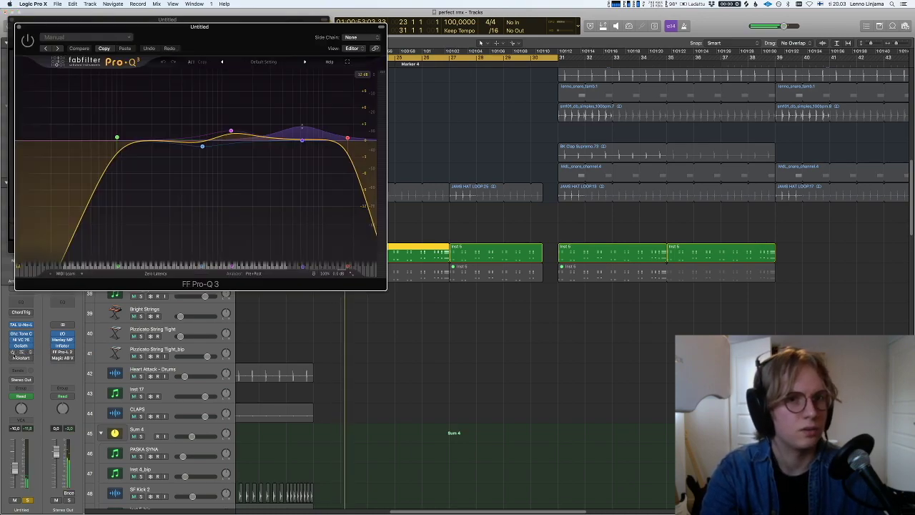
{"action": "mouse_move", "coordinate": [300, 133]}
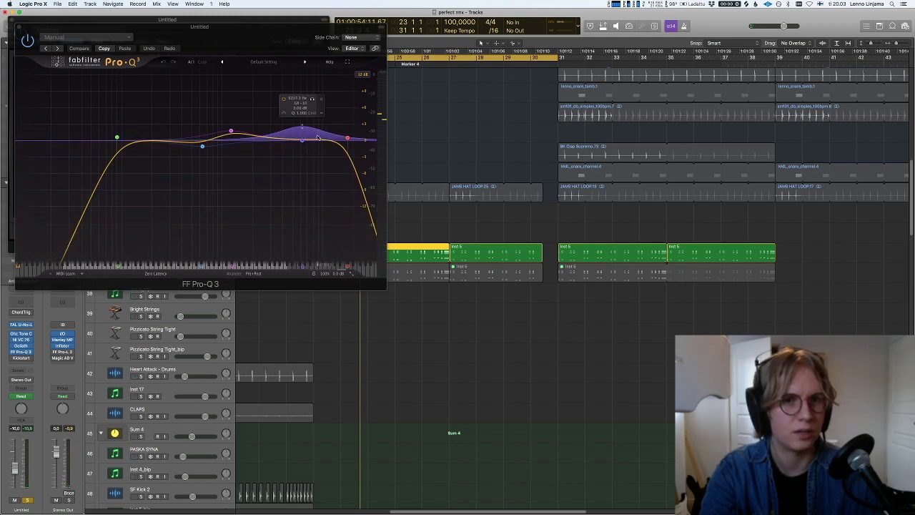
{"action": "mouse_move", "coordinate": [231, 146]}
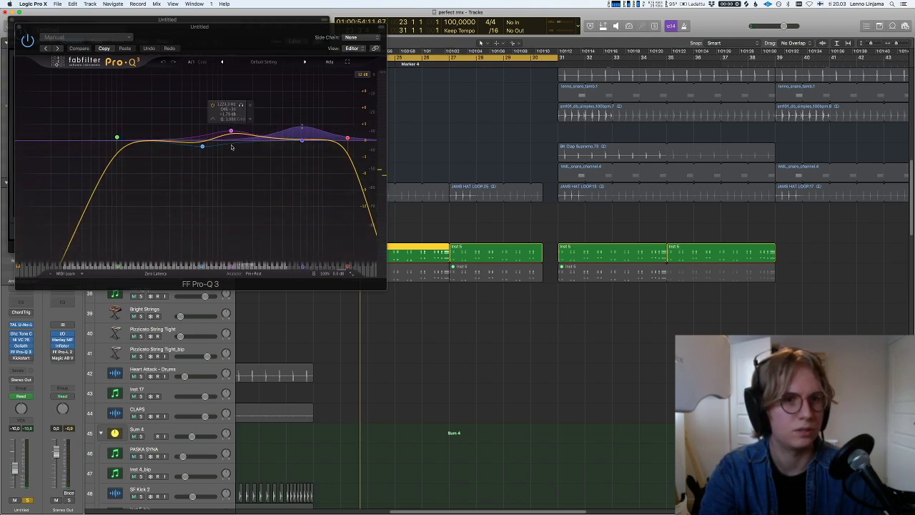
{"action": "mouse_move", "coordinate": [206, 136]}
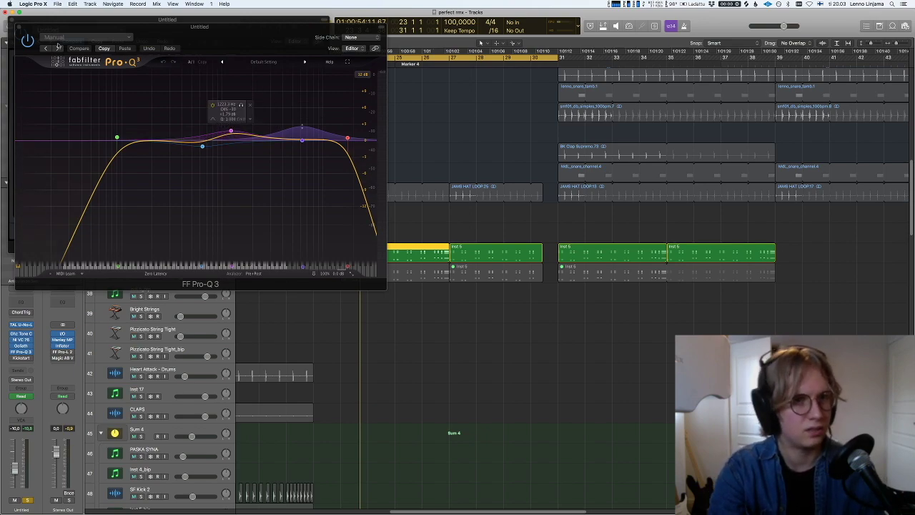
{"action": "left_click", "coordinate": [20, 28], "text": "alt"}
- Enable Kickstart on the Untitled synth, check its window, and play the synth from bar 23 with its full effects chain
{"action": "left_click", "coordinate": [11, 358]}
{"action": "left_click", "coordinate": [22, 358]}
{"action": "key", "text": "super+w"}
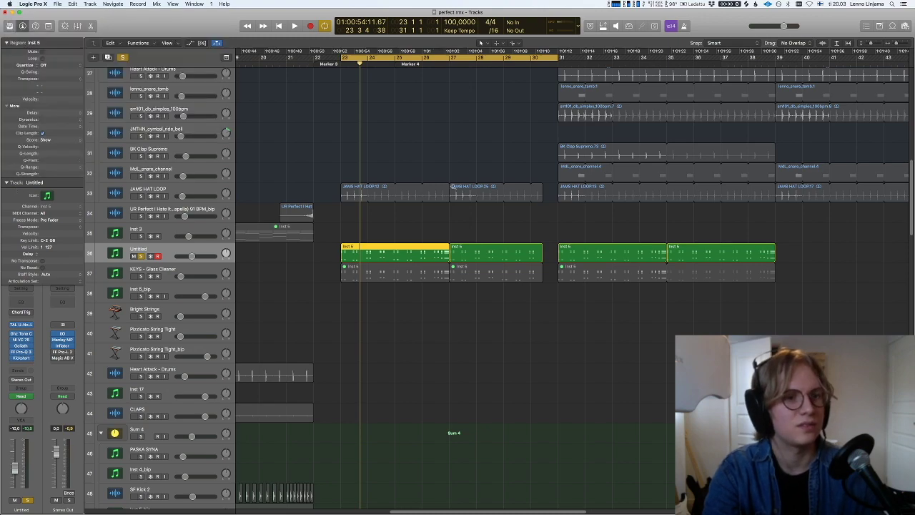
{"action": "key", "text": "space"}
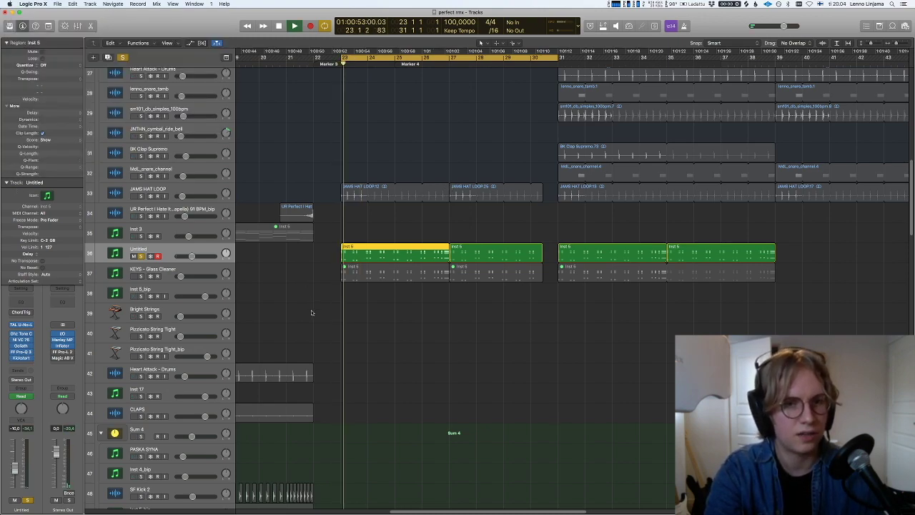
- Play the Sum 1 stack soloed from bar 23 and select its lower TUC Disco 1981 Bass track
{"action": "scroll", "coordinate": [317, 287], "scroll_direction": "down", "scroll_amount": 5}
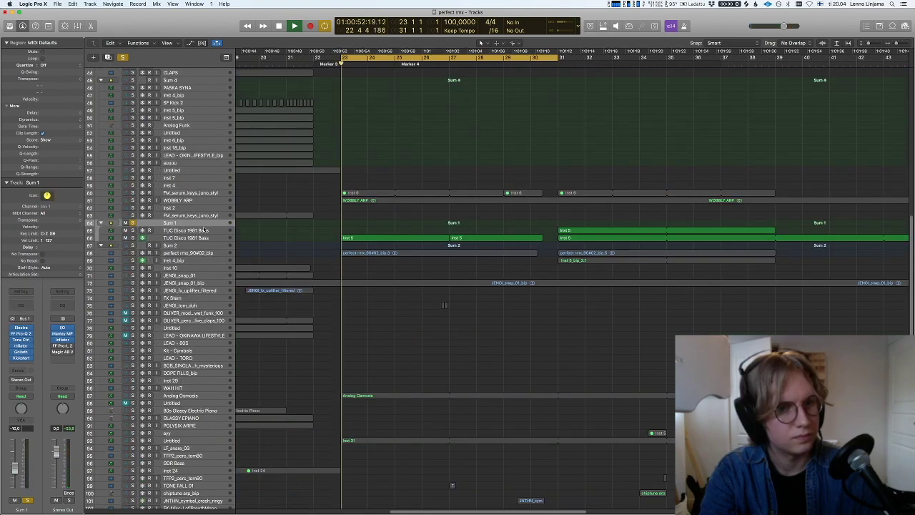
{"action": "key", "text": "space"}
{"action": "key", "text": "s"}
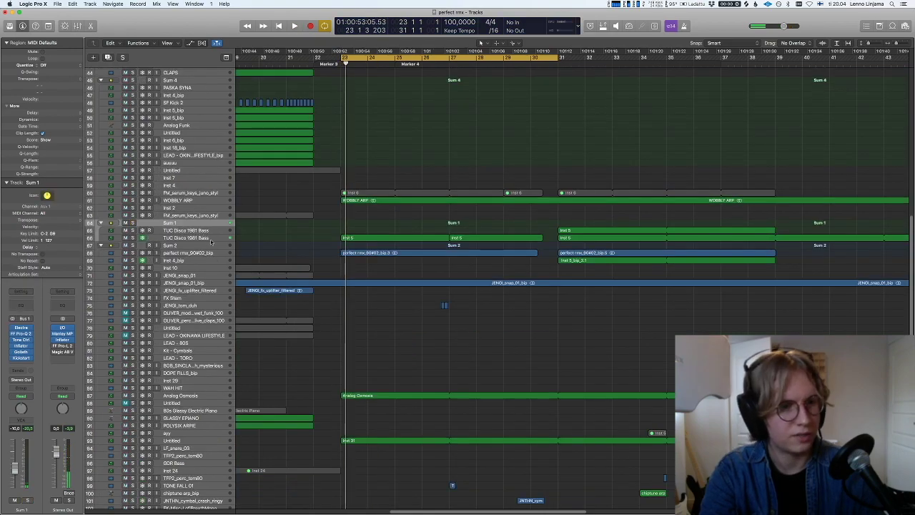
{"action": "scroll", "coordinate": [202, 232], "scroll_direction": "up", "scroll_amount": 5}
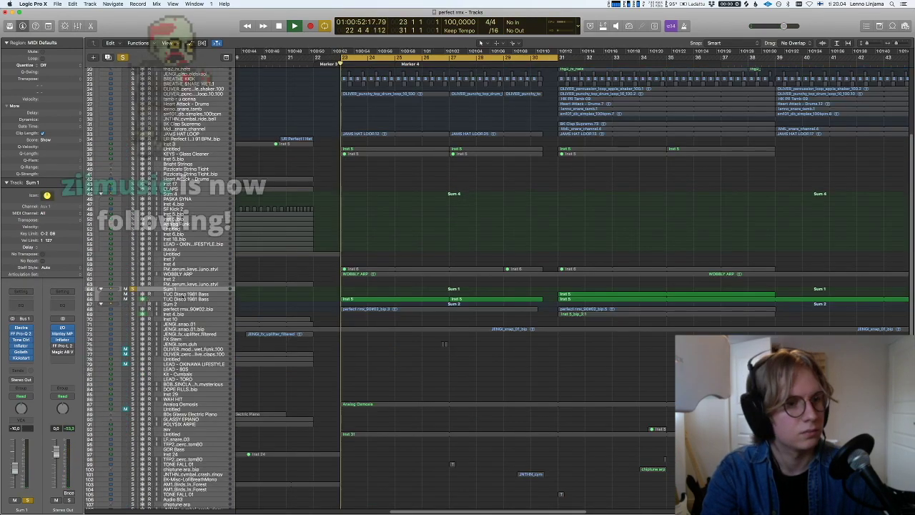
{"action": "left_click", "coordinate": [210, 300]}
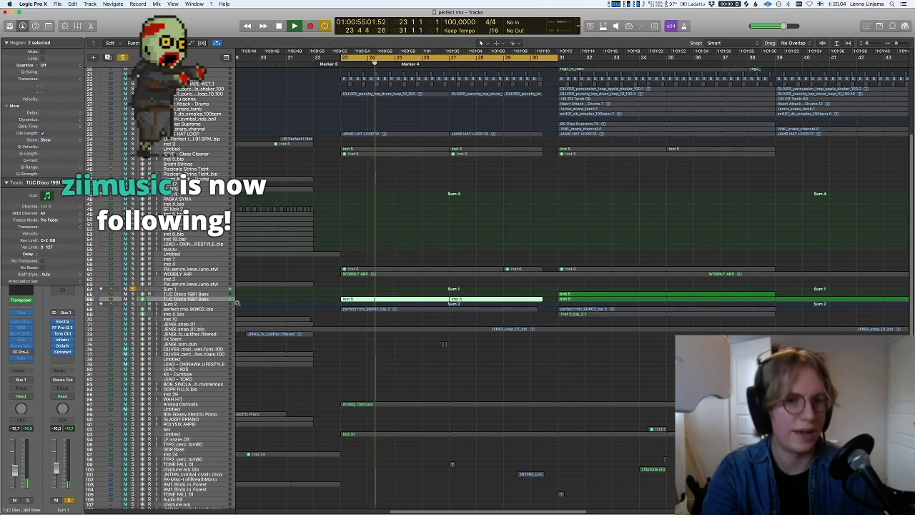
- Enlarge the TUC Disco 1981 Bass tracks, stop playback, and collapse the region and track parameters in the inspector
{"action": "key", "text": "super+Down"}
{"action": "scroll", "coordinate": [239, 305], "scroll_direction": "down", "scroll_amount": 4}
{"action": "key", "text": "super+Left"}
{"action": "key", "text": "space"}
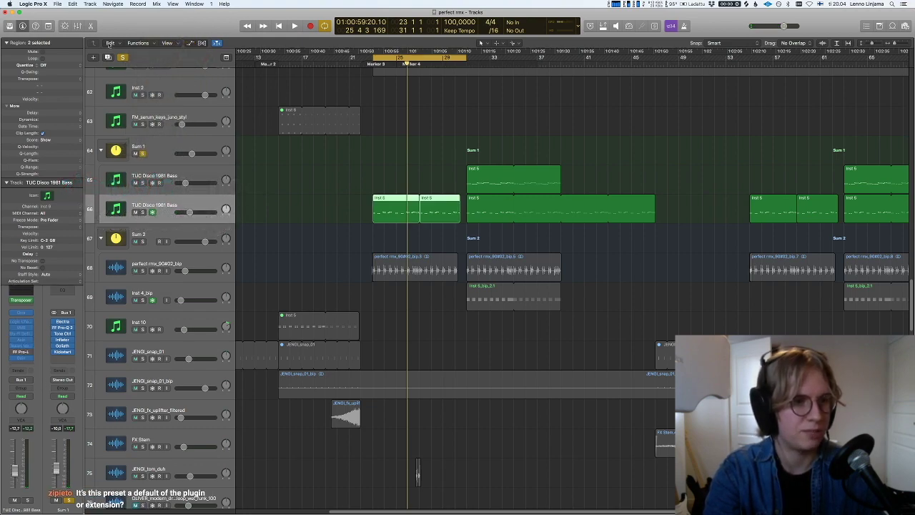
{"action": "left_click", "coordinate": [6, 43], "text": "alt"}
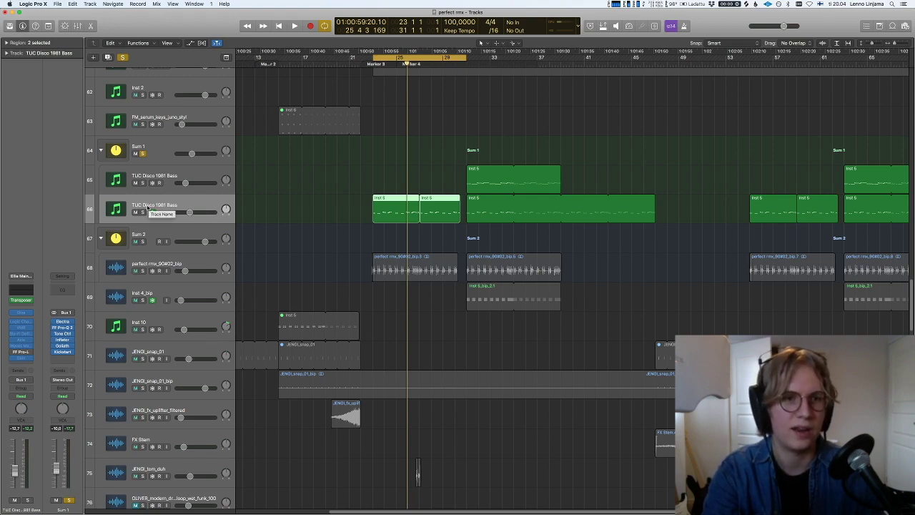
- Play the Sum 1 bass from bar 23 and solo the upper TUC Disco 1981 Bass track
{"action": "double_click", "coordinate": [161, 195]}
{"action": "key", "text": "Escape"}
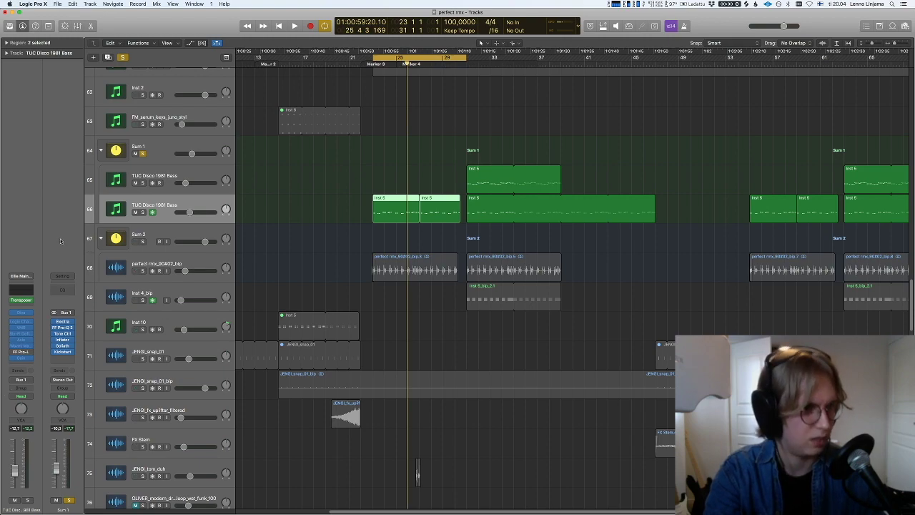
{"action": "key", "text": "space"}
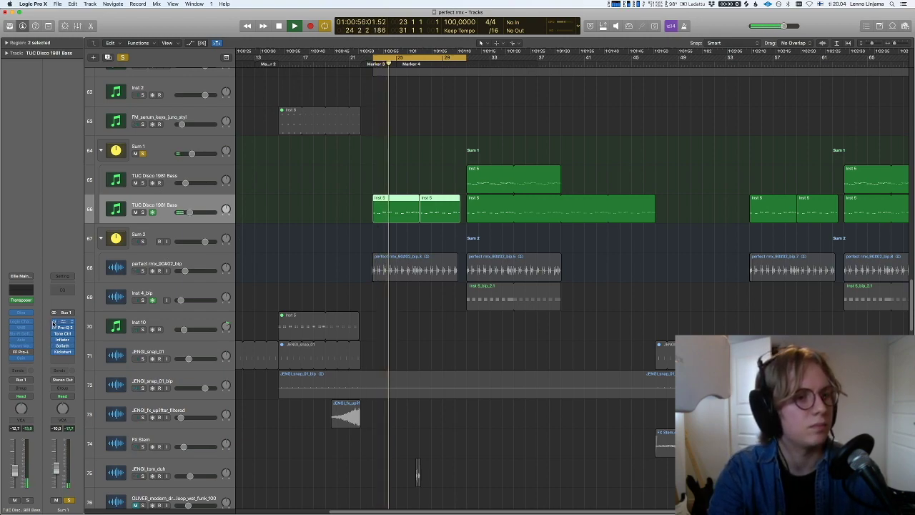
{"action": "left_click", "coordinate": [170, 172]}
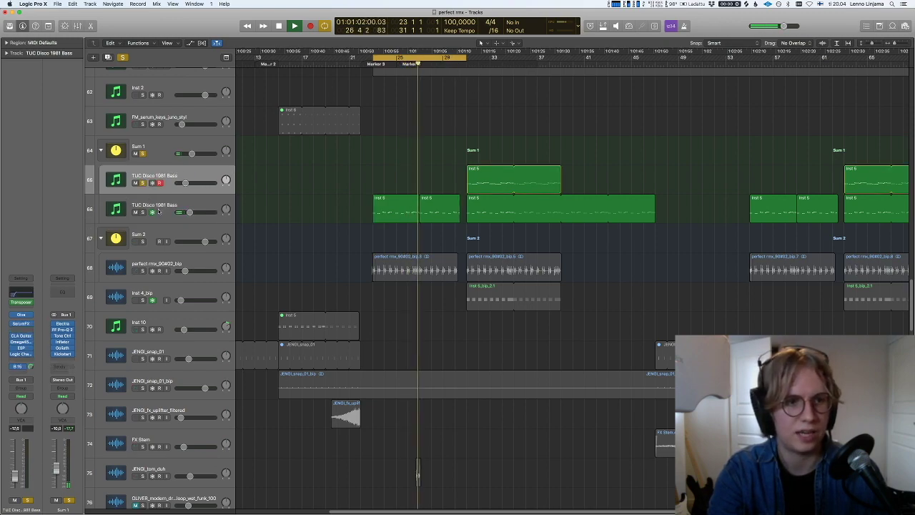
- Select the lower TUC Disco 1981 Bass track and move the cycle range to bars 31–39
{"action": "left_click", "coordinate": [188, 203]}
{"action": "left_click_drag", "start_coordinate": [463, 58], "coordinate": [466, 57]}
{"action": "left_click_drag", "start_coordinate": [401, 57], "coordinate": [494, 57]}
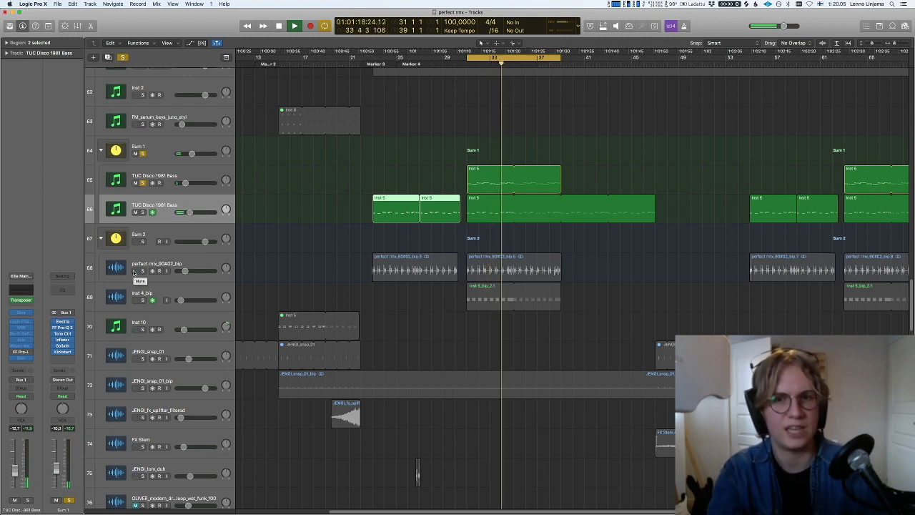
- Examine the notes of the upper bass track's Inst 5 region at bar 31 in the Piano Roll, close the editor, and stop playback
{"action": "left_click", "coordinate": [502, 175]}
{"action": "double_click", "coordinate": [502, 175]}
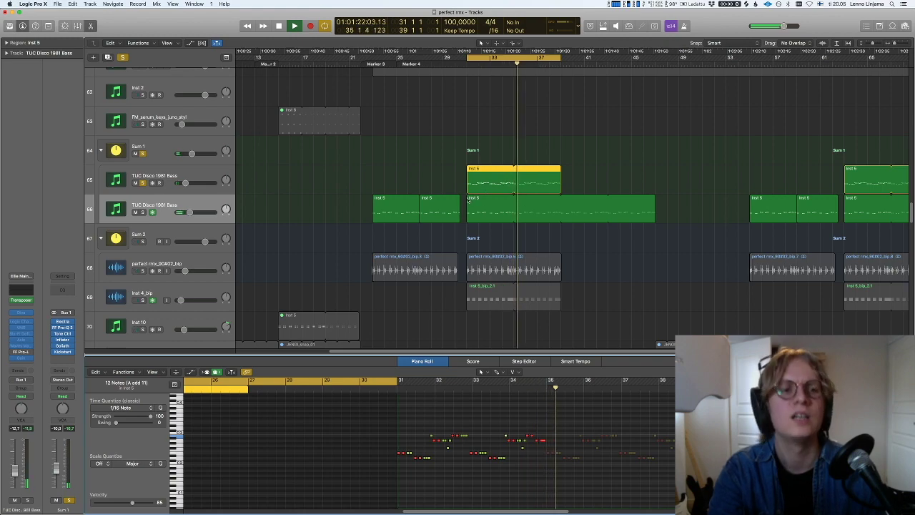
{"action": "key", "text": "e"}
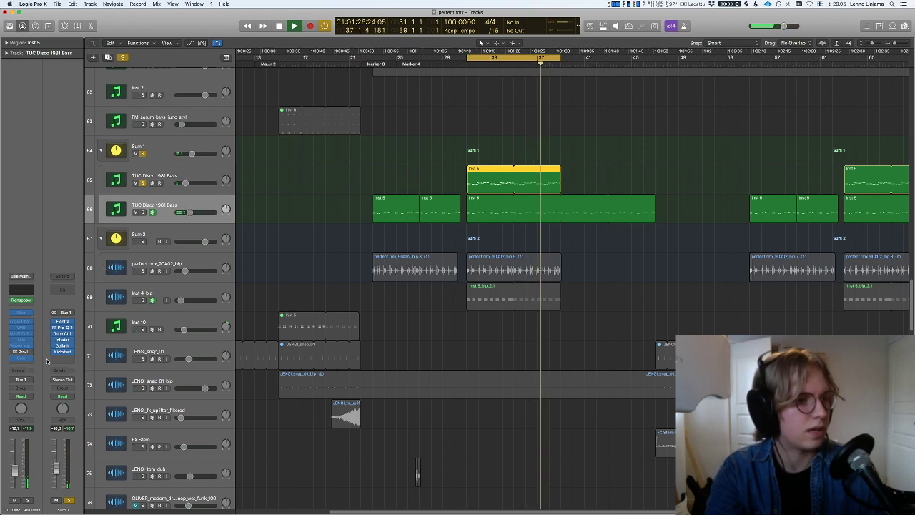
{"action": "key", "text": "space"}
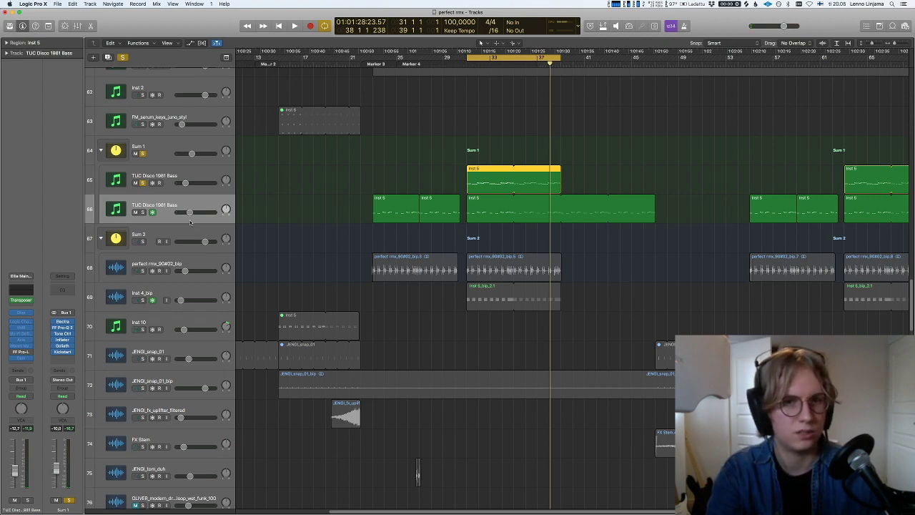
- Examine the Logic Channel EQ and SerumFX plug-ins on the upper TUC Disco 1981 Bass track and close their windows
{"action": "key", "text": "Up"}
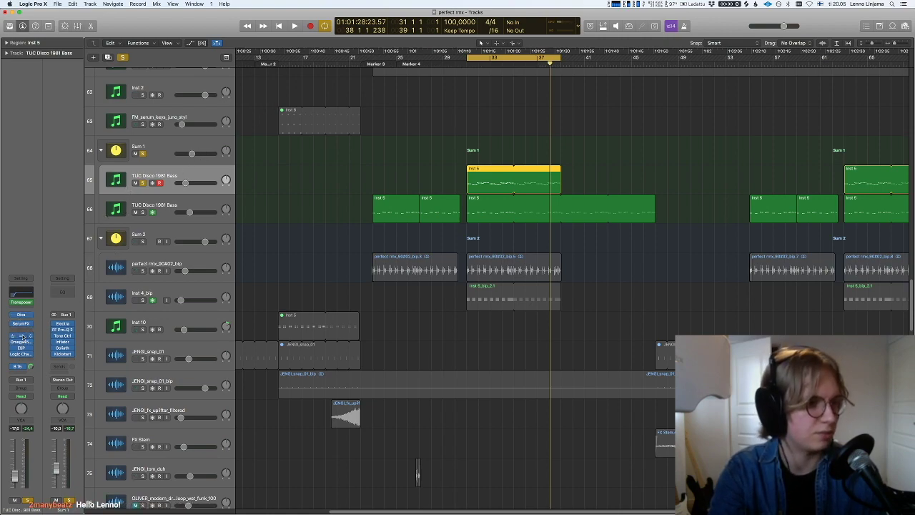
{"action": "left_click", "coordinate": [22, 354]}
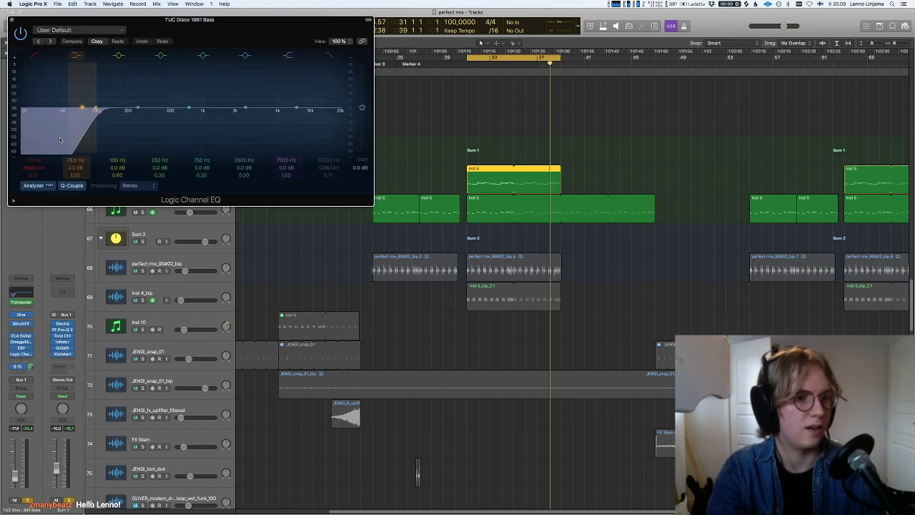
{"action": "left_click", "coordinate": [13, 22]}
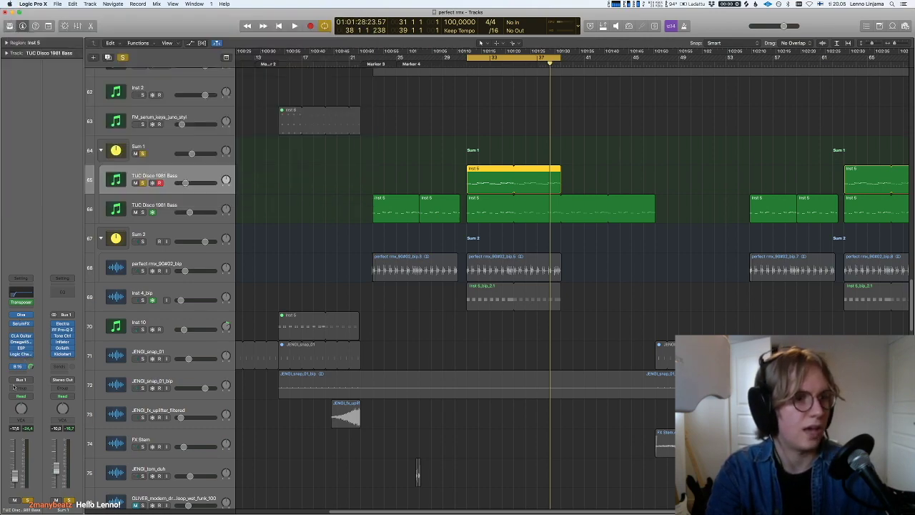
{"action": "left_click", "coordinate": [22, 324]}
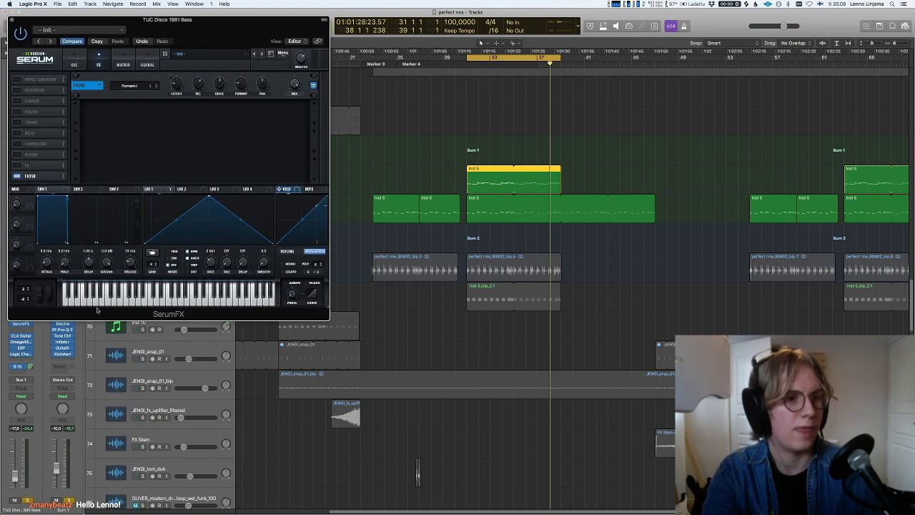
{"action": "left_click", "coordinate": [12, 20]}
- Play the lower bass from bar 31 while examining Sum 1's Electra, Inflator and Goliath plug-ins, and hide the plug-in windows
{"action": "left_click", "coordinate": [180, 204]}
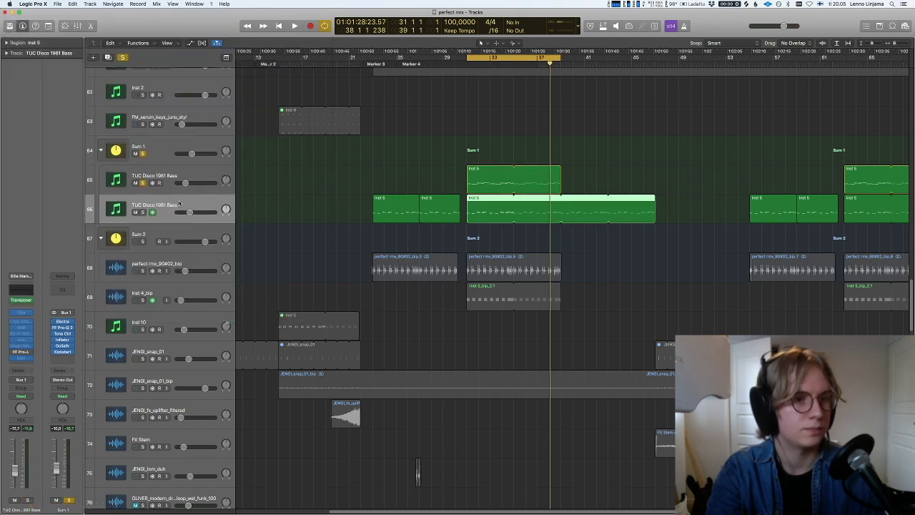
{"action": "key", "text": "space"}
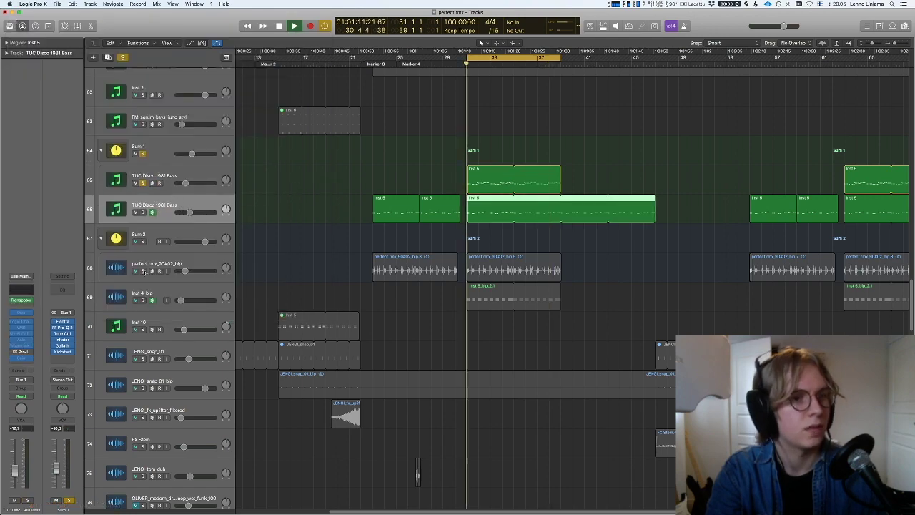
{"action": "left_click", "coordinate": [62, 323]}
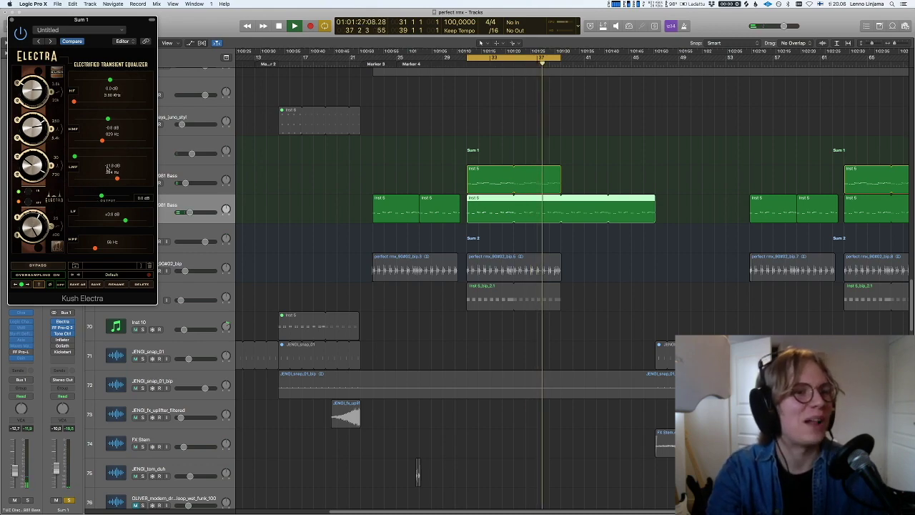
{"action": "left_click", "coordinate": [59, 340]}
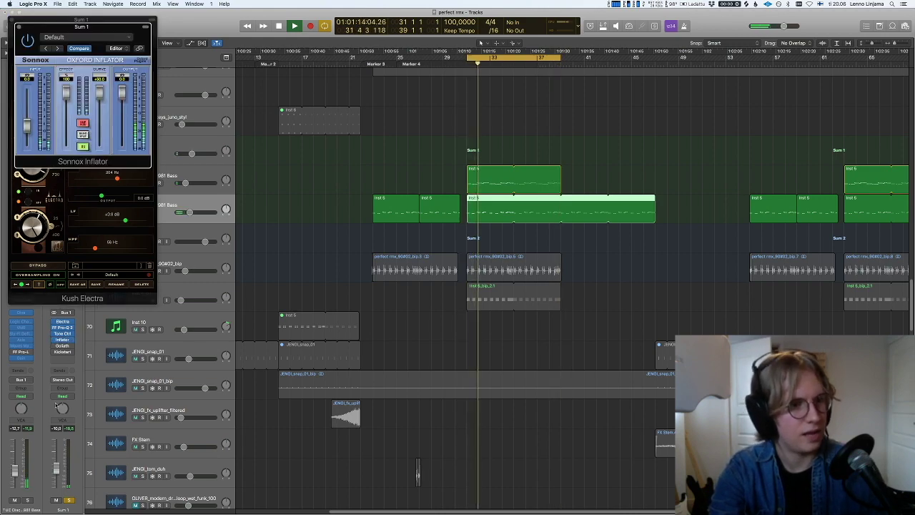
{"action": "left_click", "coordinate": [53, 347]}
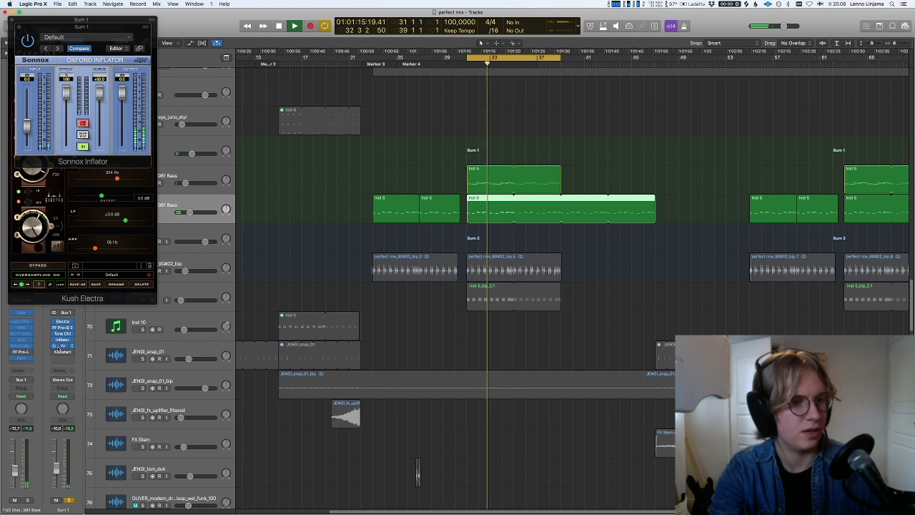
{"action": "left_click", "coordinate": [61, 345]}
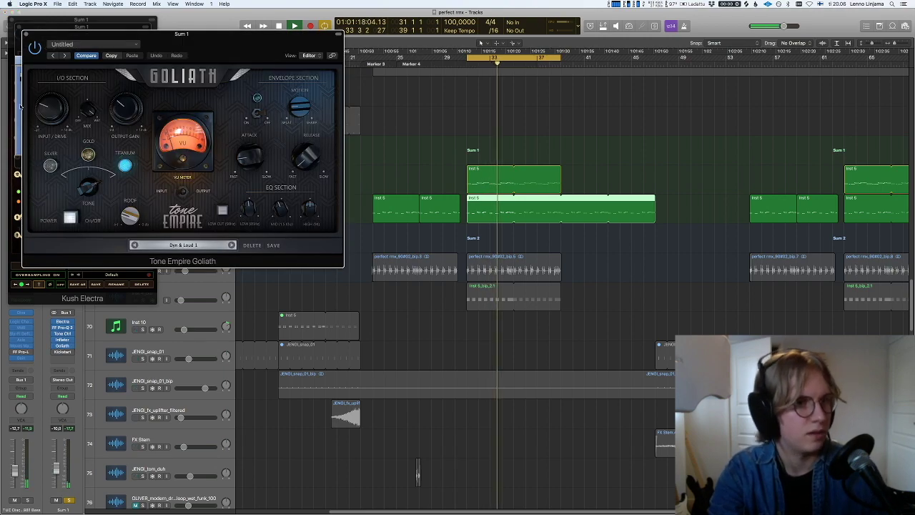
{"action": "key", "text": "v"}
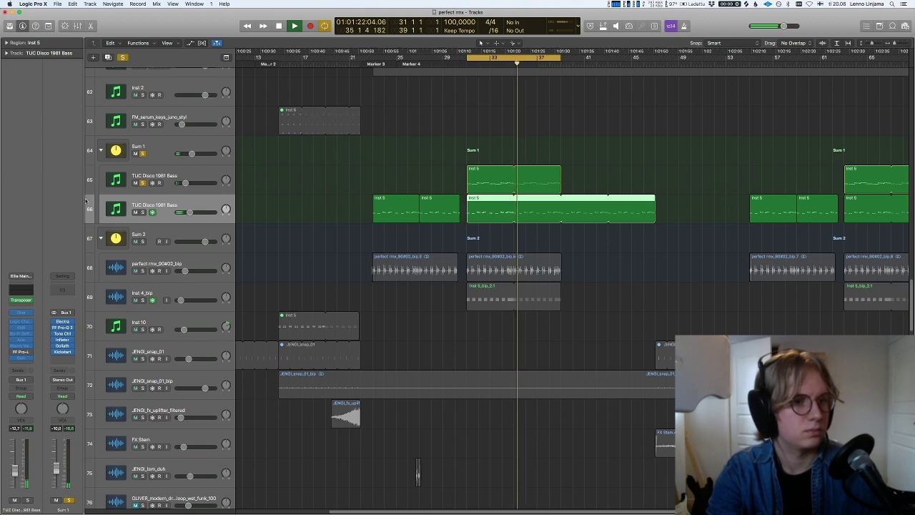
- Move the cycle range back to bars 23–31, stop playback, and shrink the track heights
{"action": "scroll", "coordinate": [369, 116], "scroll_direction": "down", "scroll_amount": 2}
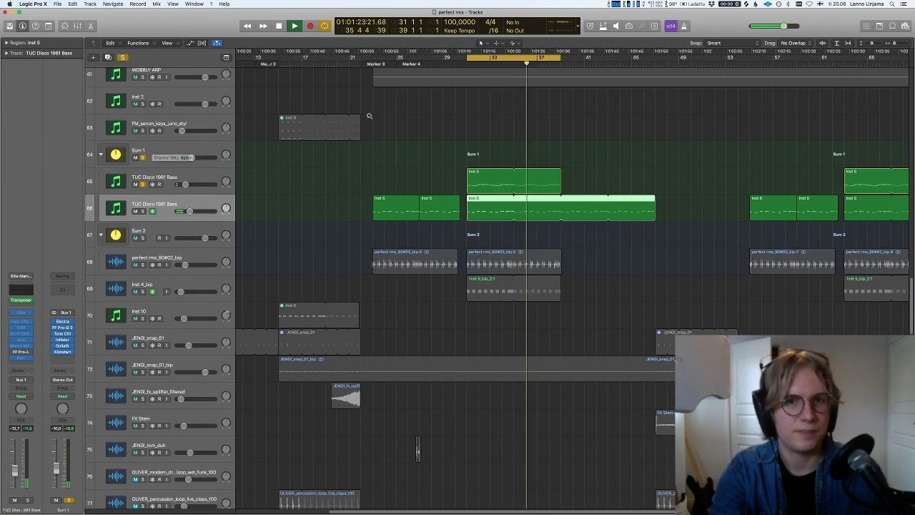
{"action": "key", "text": "super+Up"}
{"action": "left_click_drag", "start_coordinate": [371, 59], "coordinate": [466, 59]}
{"action": "scroll", "coordinate": [321, 253], "scroll_direction": "up", "scroll_amount": 5}
{"action": "key", "text": "super+Up"}
{"action": "key", "text": "super+Up"}
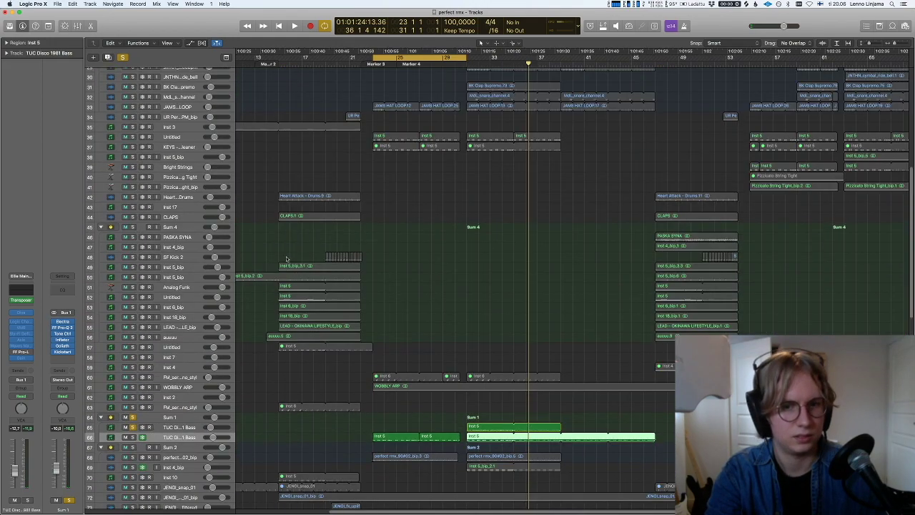
- Solo the Untitled synth on track 36 together with the Sum 1 bass and audition them from bar 23
{"action": "scroll", "coordinate": [240, 206], "scroll_direction": "up", "scroll_amount": 3}
{"action": "left_click", "coordinate": [172, 197]}
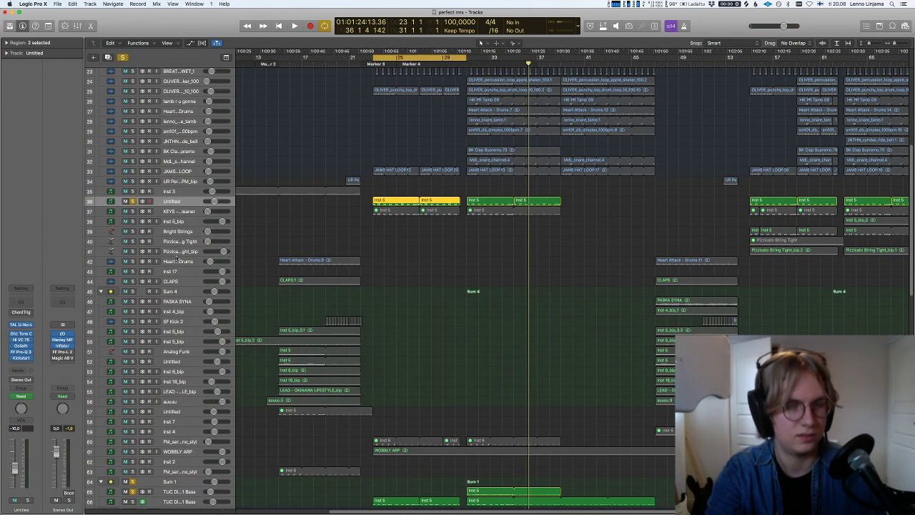
{"action": "key", "text": "space"}
{"action": "left_click", "coordinate": [181, 223]}
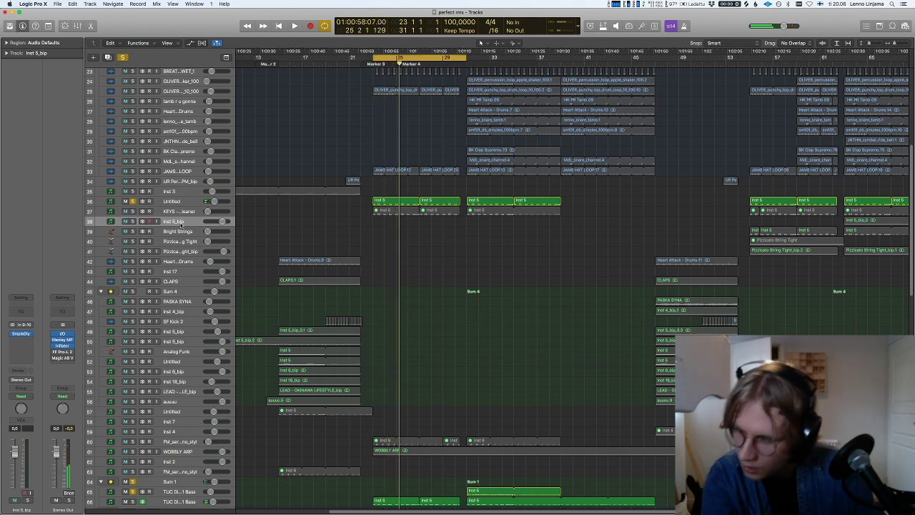
{"action": "key", "text": "space"}
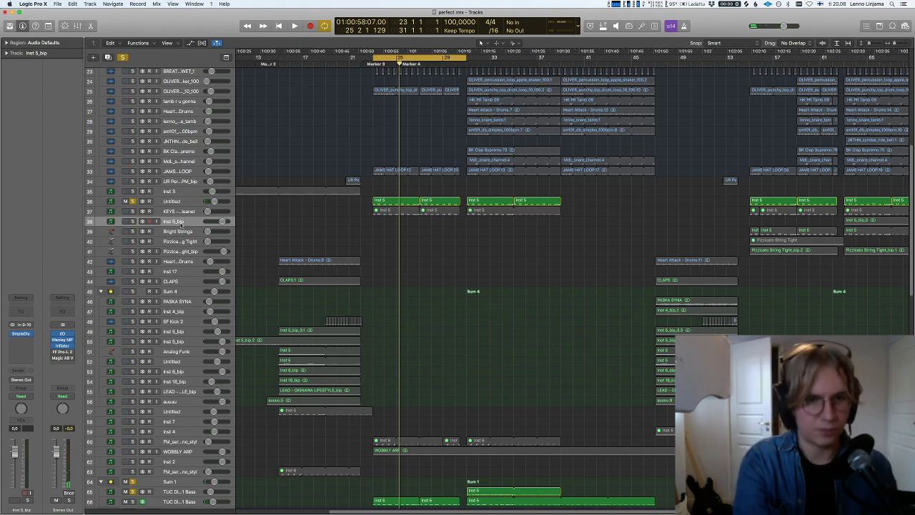
{"action": "key", "text": "space"}
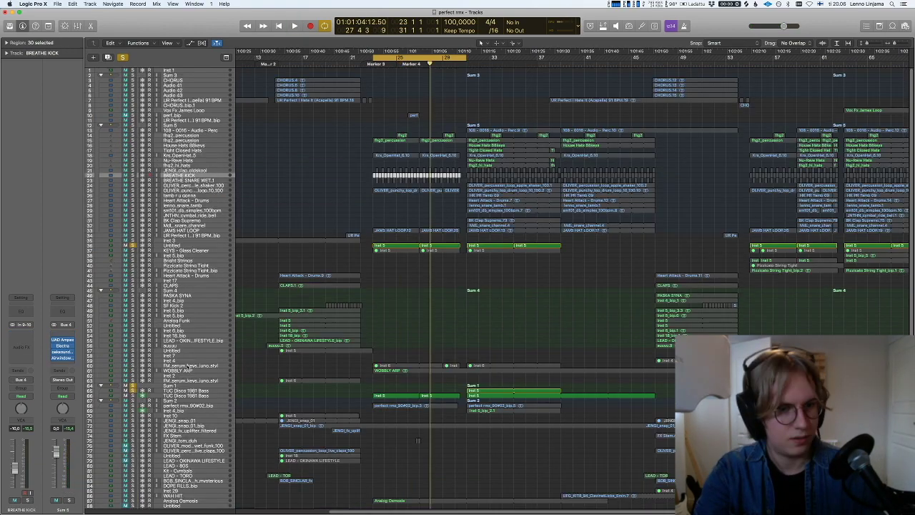
- Solo the WOBBLY ARP track, inspect its region enlarged, and audition it with the synth and bass from bar 23
{"action": "left_click", "coordinate": [187, 370]}
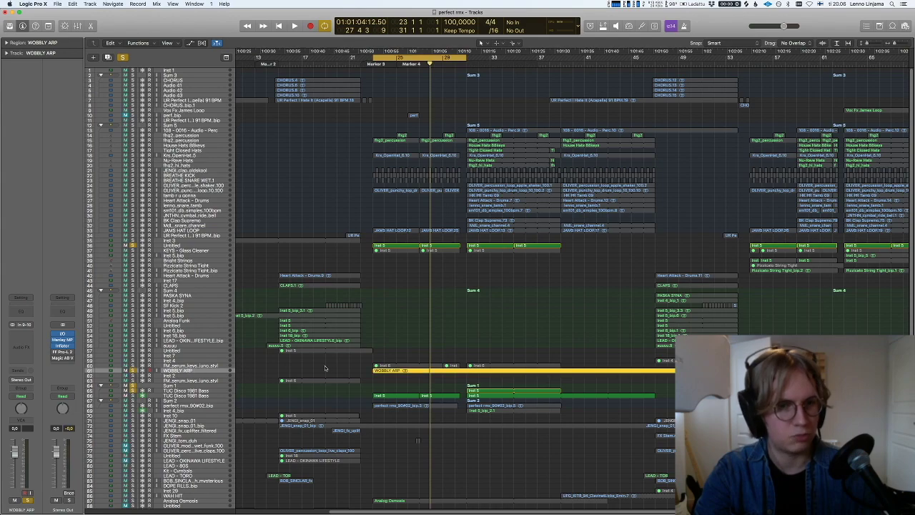
{"action": "key", "text": "super+Down"}
{"action": "key", "text": "super+Down"}
{"action": "key", "text": "super+Down"}
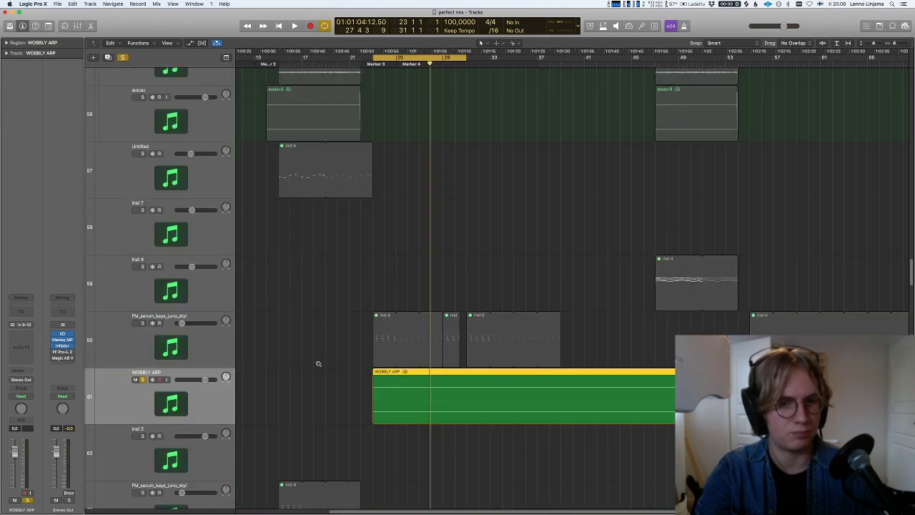
{"action": "key", "text": "super+Right"}
{"action": "key", "text": "super+Right"}
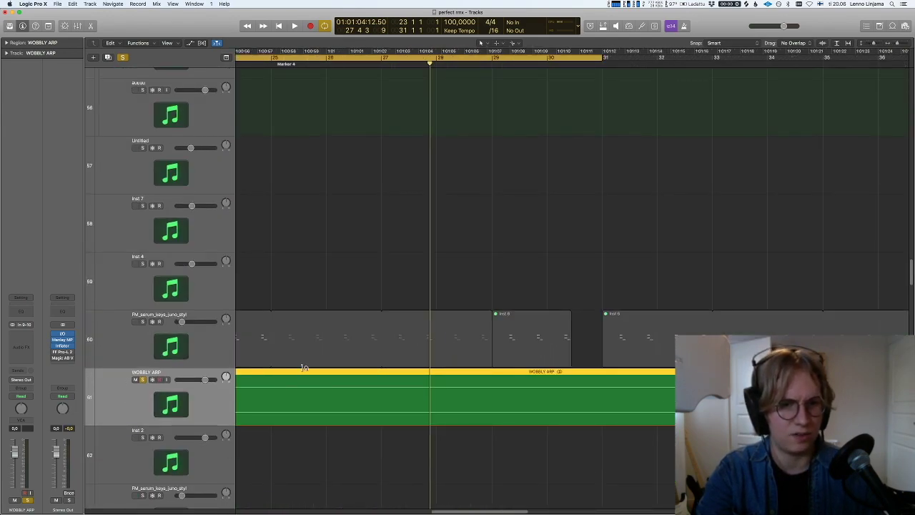
{"action": "key", "text": "super+Left"}
{"action": "key", "text": "super+Left"}
{"action": "key", "text": "super+Up"}
{"action": "key", "text": "super+Up"}
{"action": "key", "text": "shift+space"}
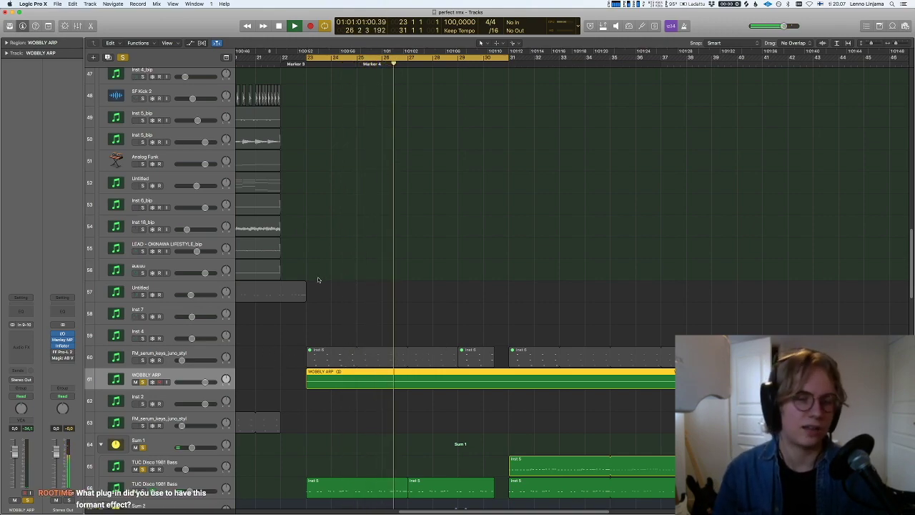
{"action": "key", "text": "space"}
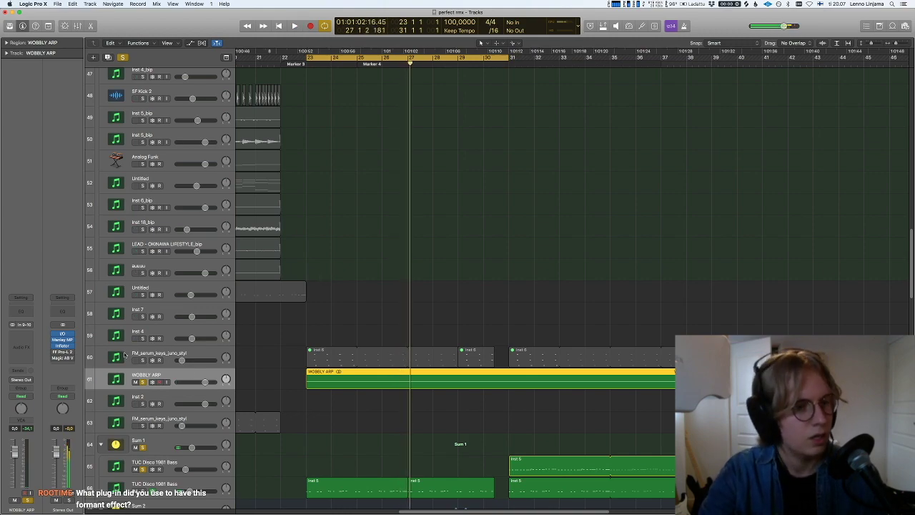
- Examine the Serum instrument on the FM_serum_keys_juno_style track above WOBBLY ARP and close its window
{"action": "left_click", "coordinate": [123, 357]}
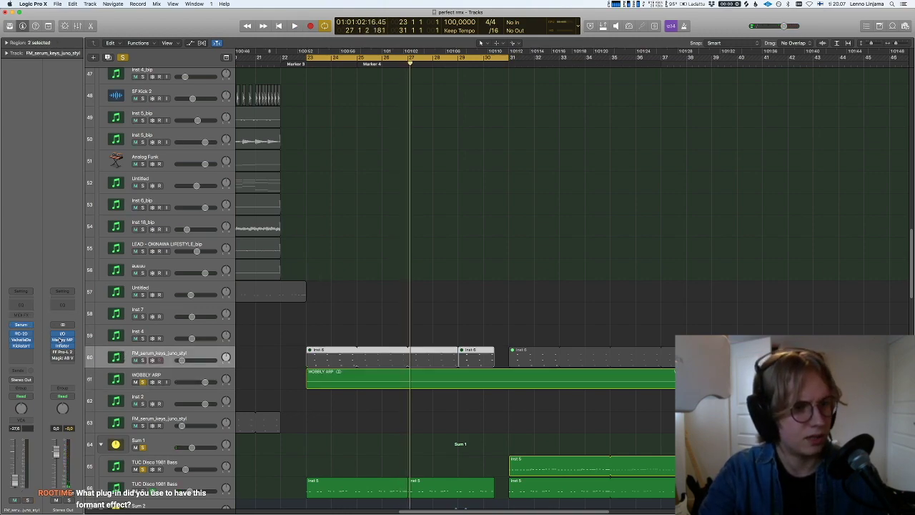
{"action": "left_click", "coordinate": [20, 326]}
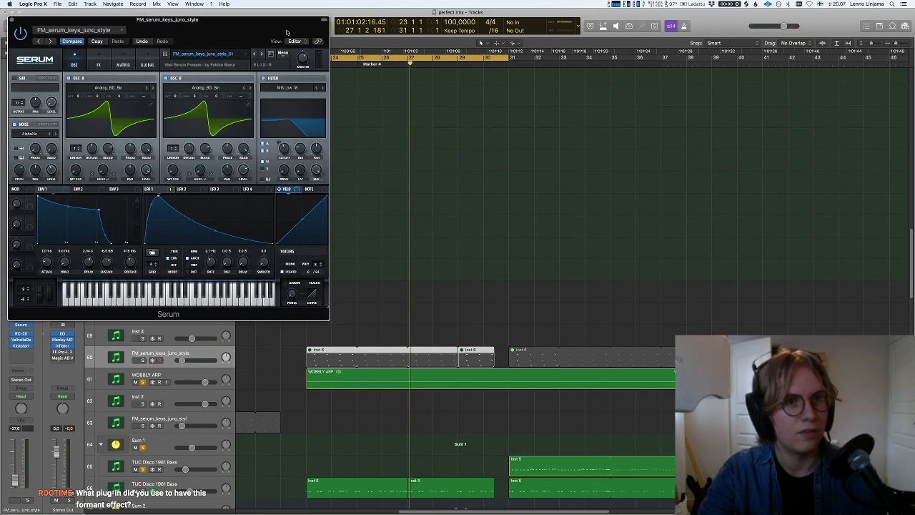
{"action": "left_click", "coordinate": [12, 20]}
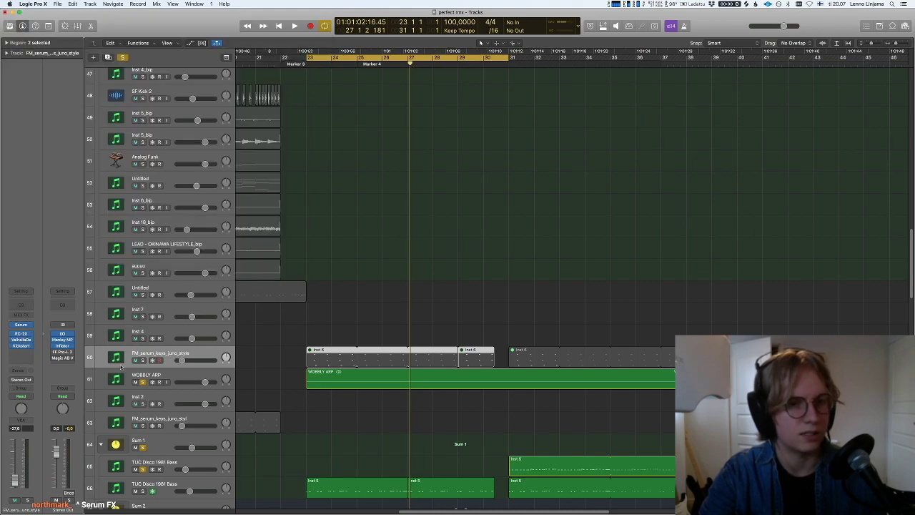
- Reselect the WOBBLY ARP track, shrink the track heights, and play the soloed tracks from bar 23
{"action": "left_click", "coordinate": [107, 384]}
{"action": "key", "text": "super+Up"}
{"action": "key", "text": "super+Up"}
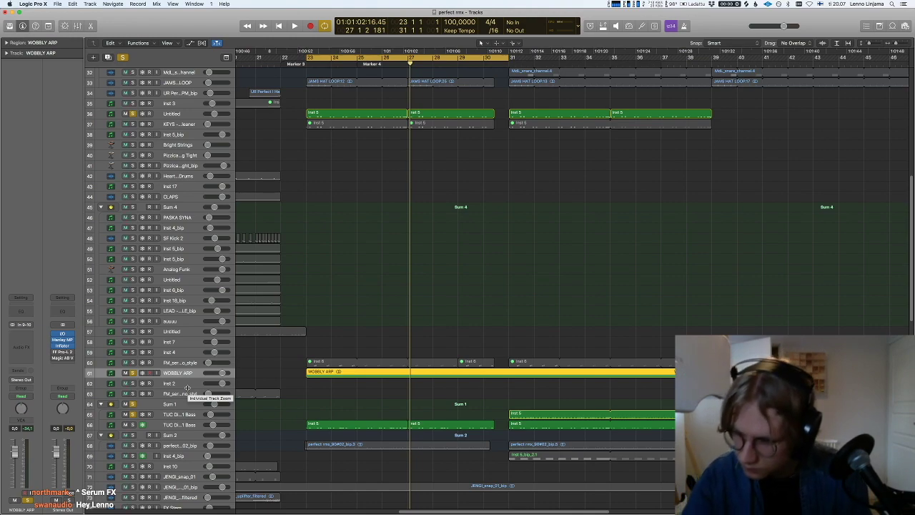
{"action": "key", "text": "space"}
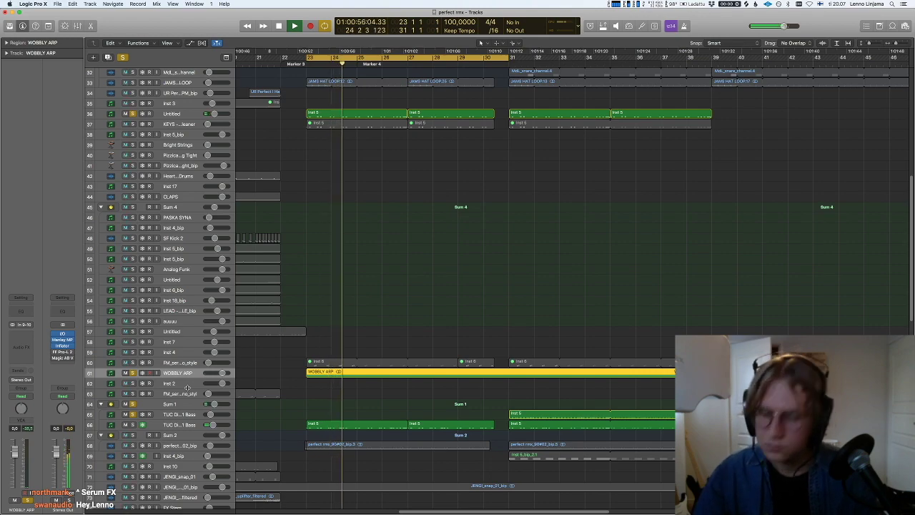
{"action": "key", "text": "super+Up"}
{"action": "key", "text": "super+Up"}
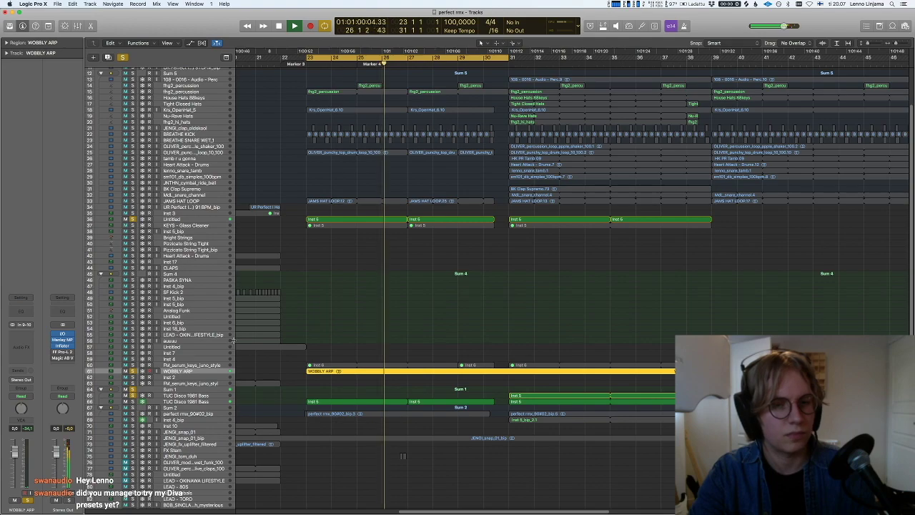
- Select the perfect rmx_90#02_bip track under Sum 2, solo it with its first region enlarged, and play from bar 23
{"action": "key", "text": "space"}
{"action": "scroll", "coordinate": [204, 362], "scroll_direction": "down", "scroll_amount": 6}
{"action": "left_click", "coordinate": [181, 237]}
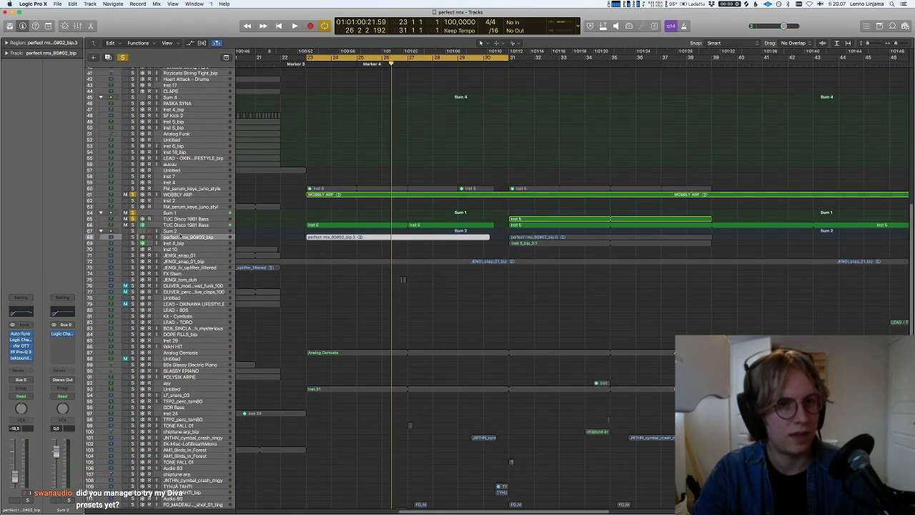
{"action": "key", "text": "ctrl+s"}
{"action": "key", "text": "z"}
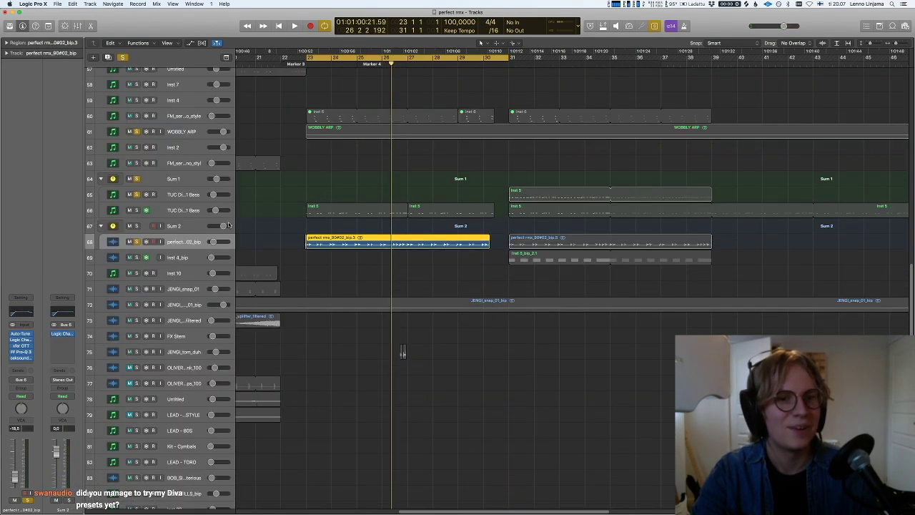
{"action": "key", "text": "z"}
{"action": "key", "text": "space"}
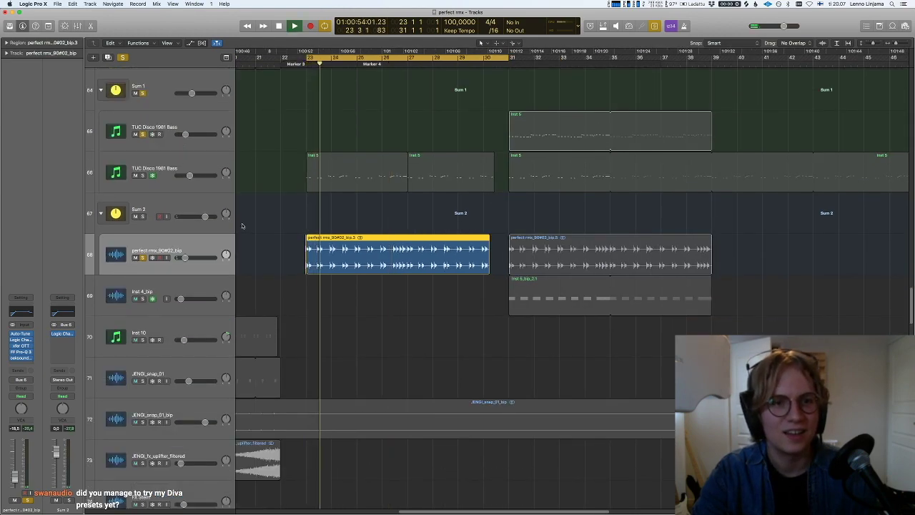
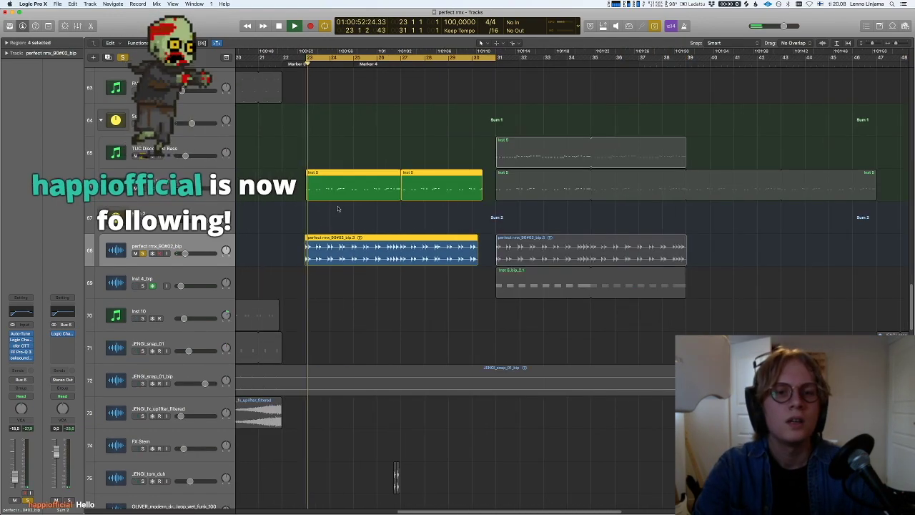
- Examine the Inst 5 bass regions alongside the perfect rmx_90#02_bip region from bar 23 during playback
{"action": "key", "text": "super+Up"}
{"action": "key", "text": "super+Up"}
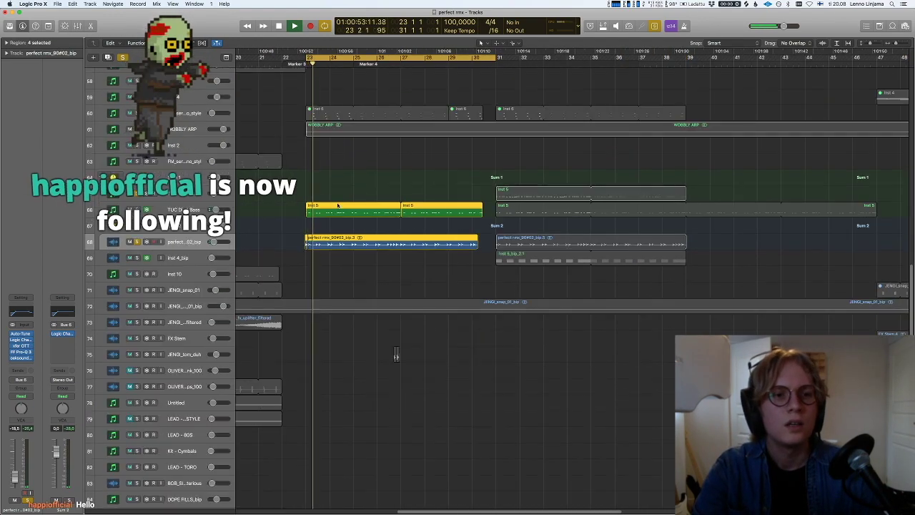
{"action": "key", "text": "super+Right"}
{"action": "key", "text": "super+Right"}
{"action": "key", "text": "super+Up"}
{"action": "key", "text": "super+Up"}
{"action": "key", "text": "super+Down"}
{"action": "key", "text": "super+Down"}
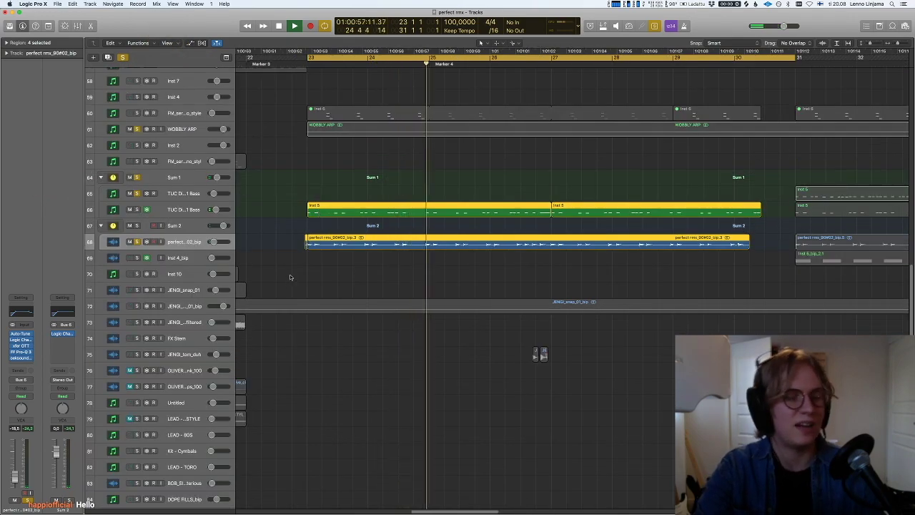
{"action": "key", "text": "super+Left"}
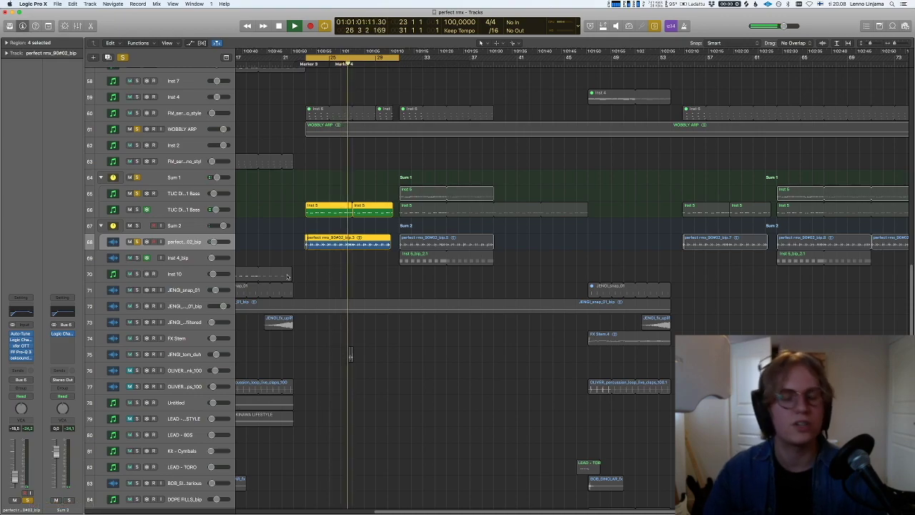
{"action": "key", "text": "super+Up"}
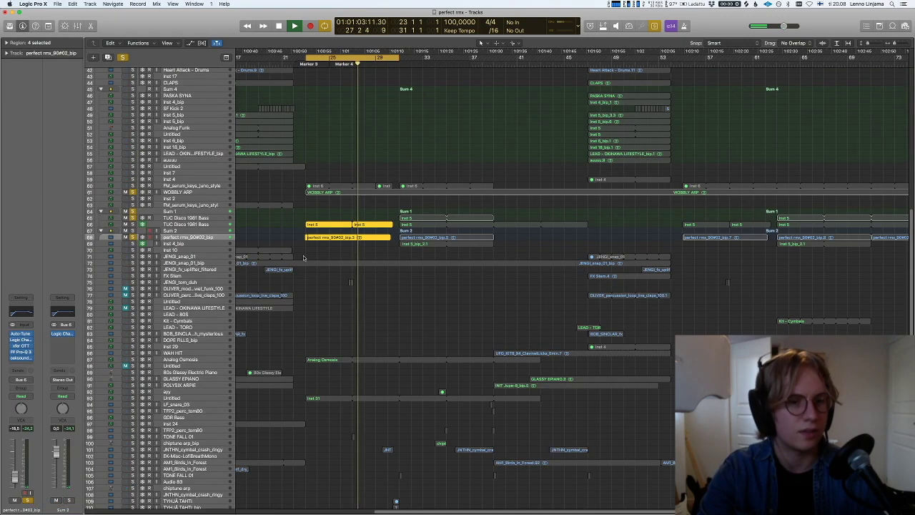
- Solo the Analog Osmosis track on track 87 and play it from bar 23 with its region enlarged
{"action": "left_click", "coordinate": [178, 359]}
{"action": "key", "text": "s"}
{"action": "key", "text": "space"}
{"action": "key", "text": "super+Down"}
{"action": "key", "text": "super+Down"}
{"action": "key", "text": "super+Down"}
{"action": "key", "text": "super+Down"}
{"action": "key", "text": "super+Down"}
{"action": "key", "text": "super+Down"}
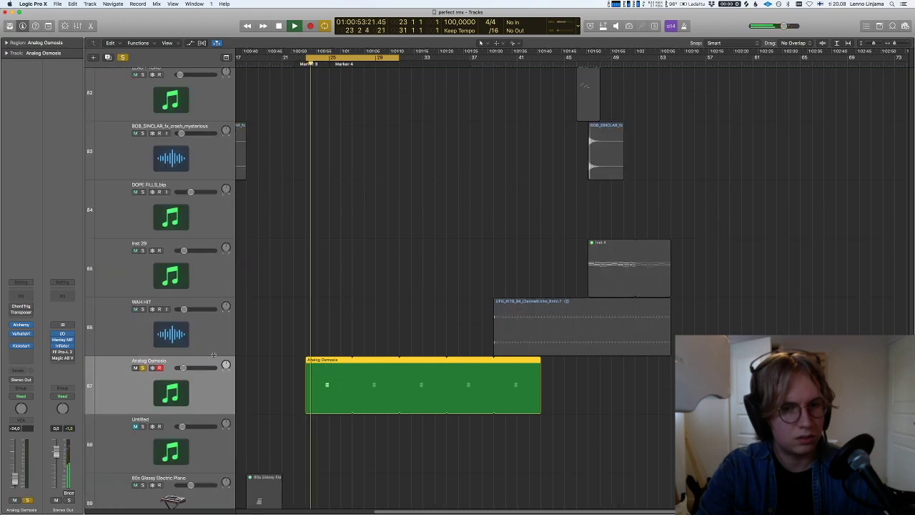
- Review the soloed synth, WOBBLY ARP, bass and Sum 2 tracks during playback and stop it
{"action": "key", "text": "super+Up"}
{"action": "key", "text": "super+Up"}
{"action": "key", "text": "super+Up"}
{"action": "scroll", "coordinate": [210, 364], "scroll_direction": "up", "scroll_amount": 15}
{"action": "scroll", "coordinate": [207, 362], "scroll_direction": "down", "scroll_amount": 7}
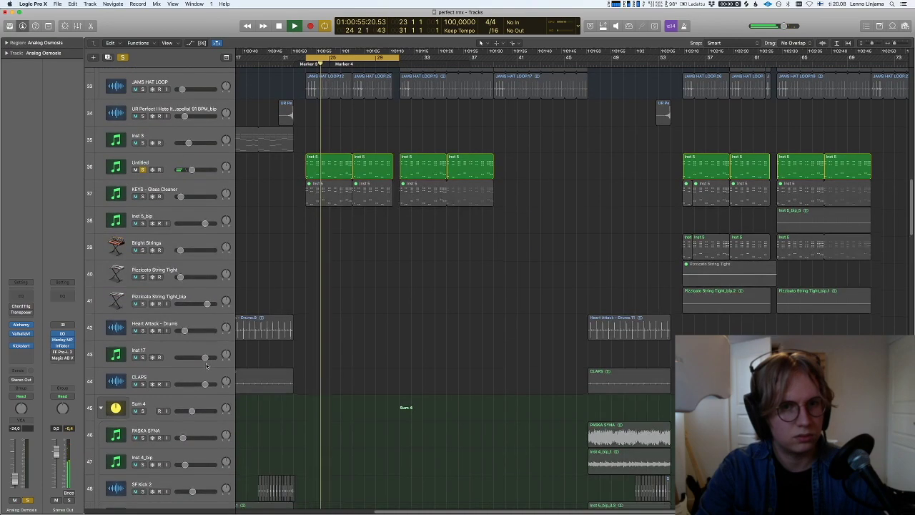
{"action": "scroll", "coordinate": [207, 361], "scroll_direction": "down", "scroll_amount": 10}
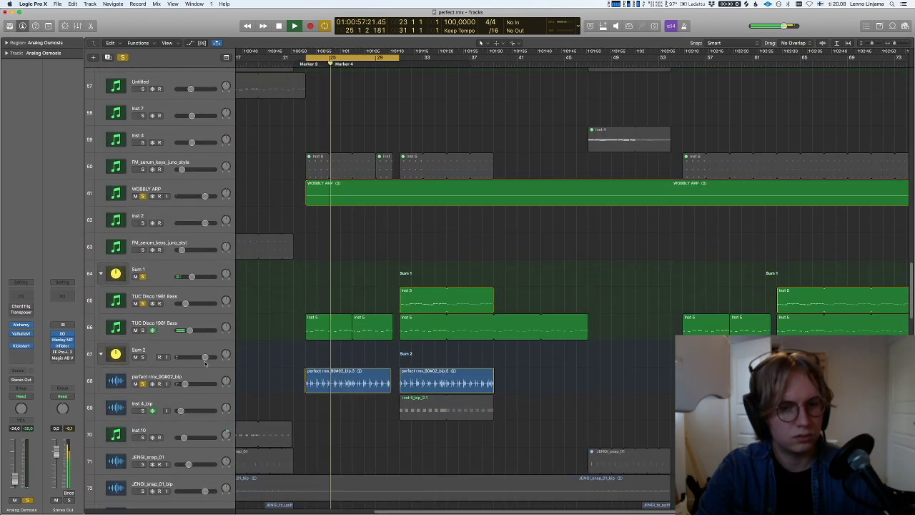
{"action": "key", "text": "space"}
- Solo the Untitled track on track 93 holding the Inst 31 region and play the soloed tracks from bar 23
{"action": "key", "text": "super+Up"}
{"action": "key", "text": "super+Up"}
{"action": "key", "text": "super+Up"}
{"action": "key", "text": "super+Up"}
{"action": "key", "text": "super+Up"}
{"action": "key", "text": "super+Up"}
{"action": "scroll", "coordinate": [221, 343], "scroll_direction": "down", "scroll_amount": 8}
{"action": "left_click", "coordinate": [219, 323]}
{"action": "key", "text": "s"}
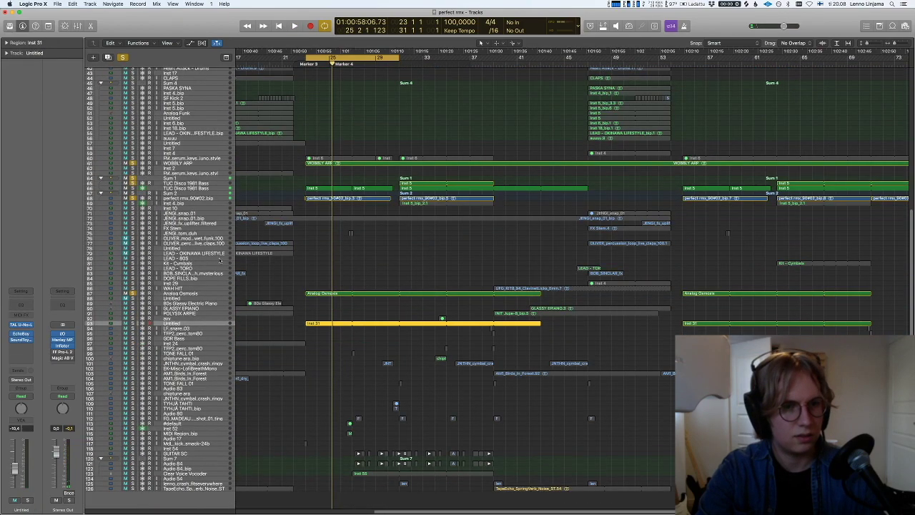
{"action": "left_click", "coordinate": [323, 64]}
{"action": "key", "text": "space"}
{"action": "key", "text": "super+Right"}
{"action": "key", "text": "super+Right"}
{"action": "key", "text": "super+Right"}
{"action": "key", "text": "super+Right"}
{"action": "key", "text": "super+Right"}
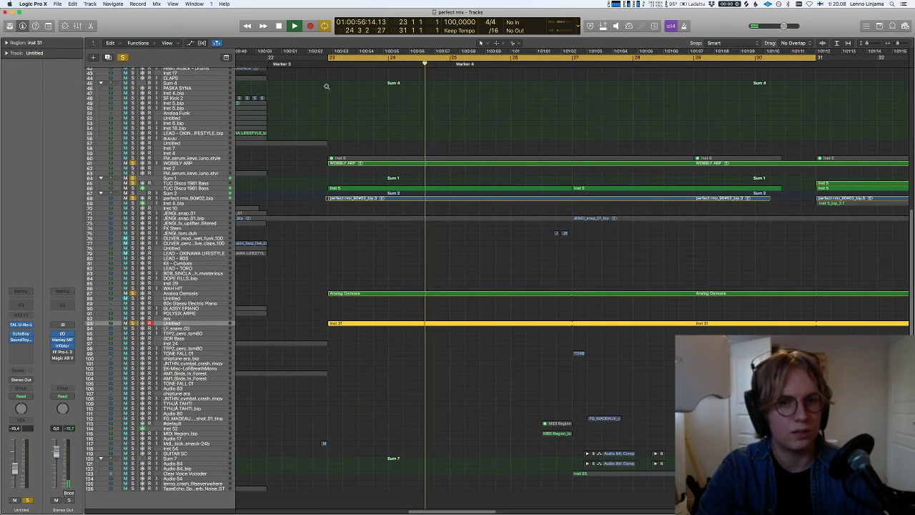
- Compare the enlarged Analog Osmosis and Inst 31 regions, stop playback, and examine track 93's TAL U-No-LX-V2 instrument
{"action": "key", "text": "super+Down"}
{"action": "key", "text": "super+Down"}
{"action": "key", "text": "super+Down"}
{"action": "key", "text": "super+Down"}
{"action": "key", "text": "super+Down"}
{"action": "key", "text": "super+Down"}
{"action": "key", "text": "space"}
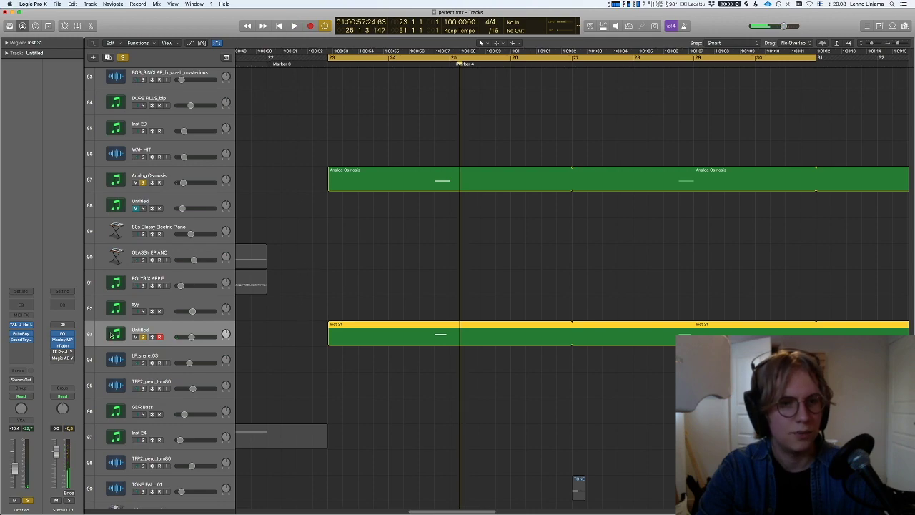
{"action": "left_click", "coordinate": [21, 324]}
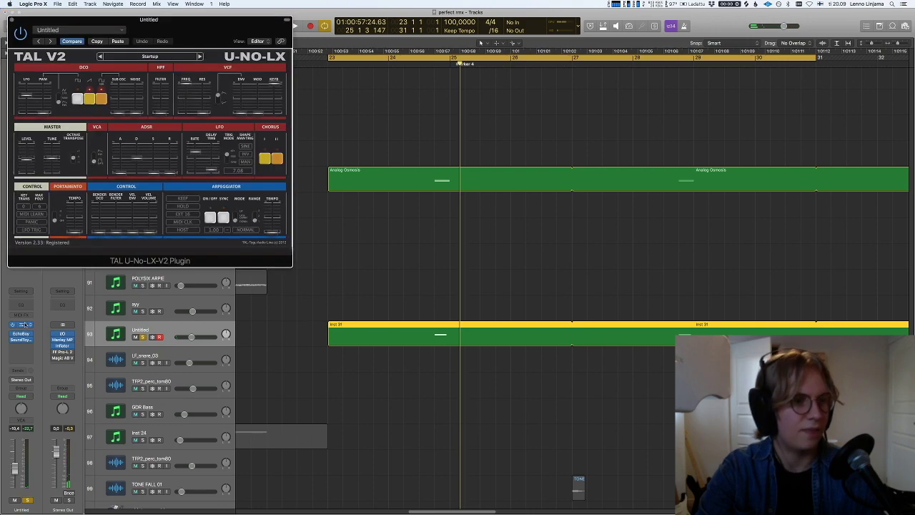
{"action": "left_click", "coordinate": [11, 20]}
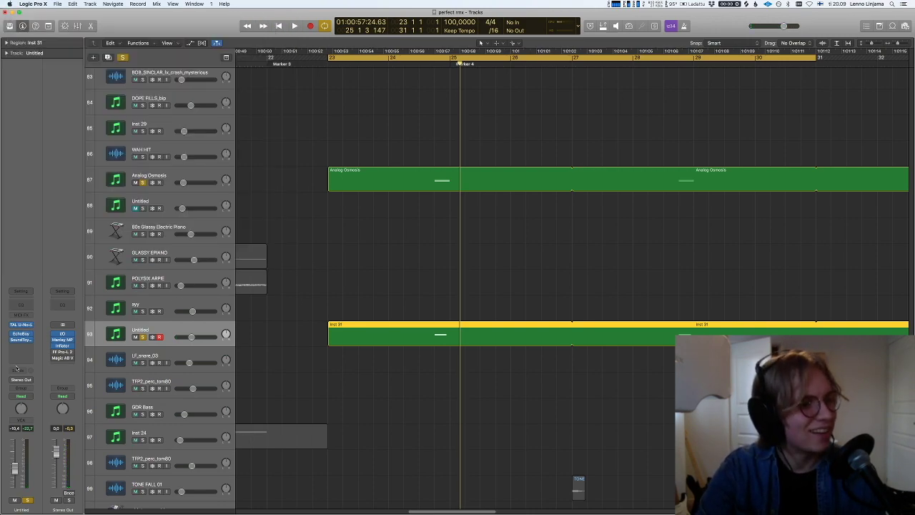
- Examine track 93's EchoBoy style edit controls and its Decapitator effect, auditioning the Inst 31 region alone
{"action": "left_click", "coordinate": [21, 334]}
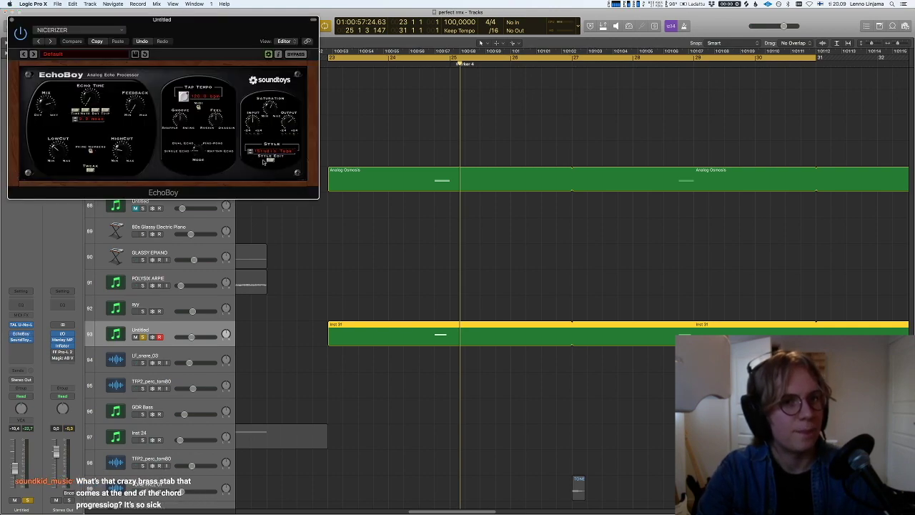
{"action": "left_click", "coordinate": [270, 157]}
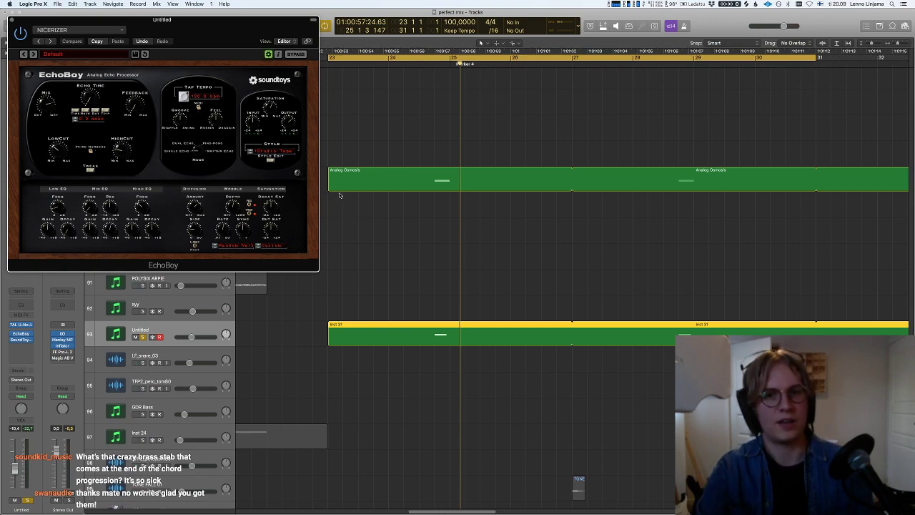
{"action": "left_click", "coordinate": [349, 334]}
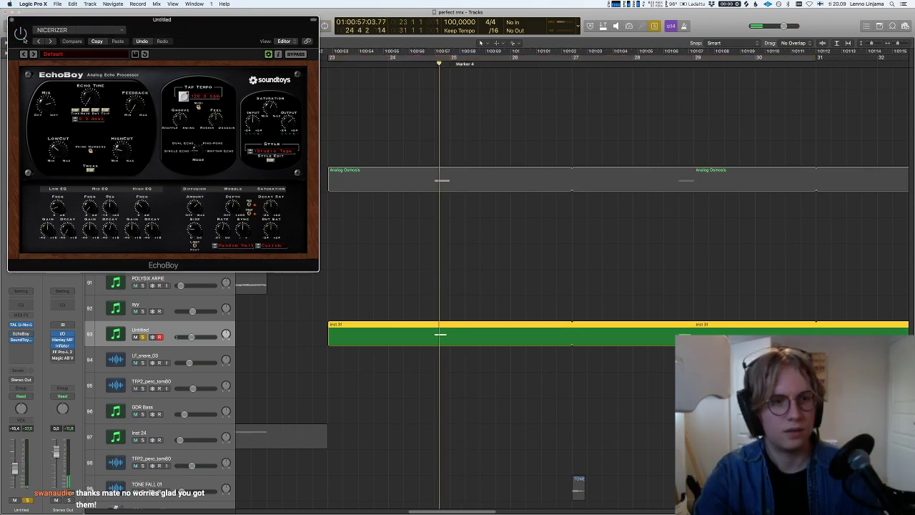
{"action": "left_click", "coordinate": [422, 62]}
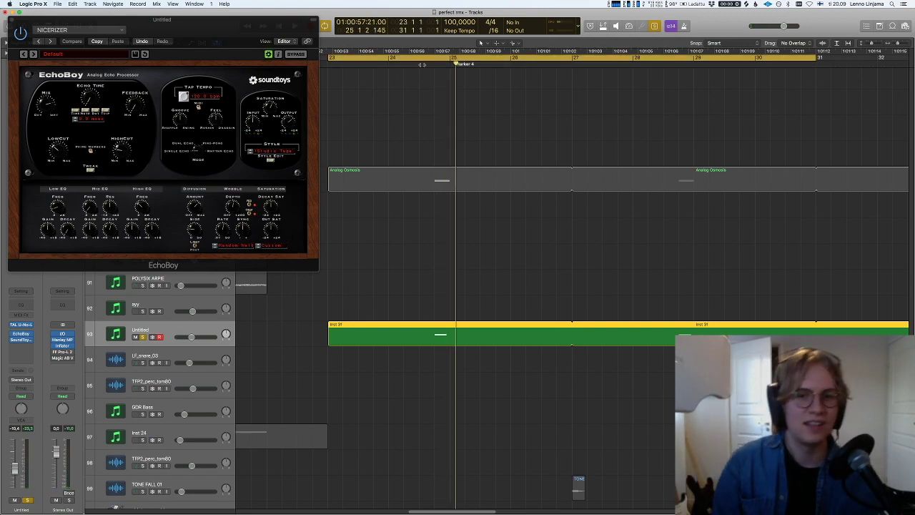
{"action": "key", "text": "ctrl+s"}
{"action": "left_click", "coordinate": [10, 21]}
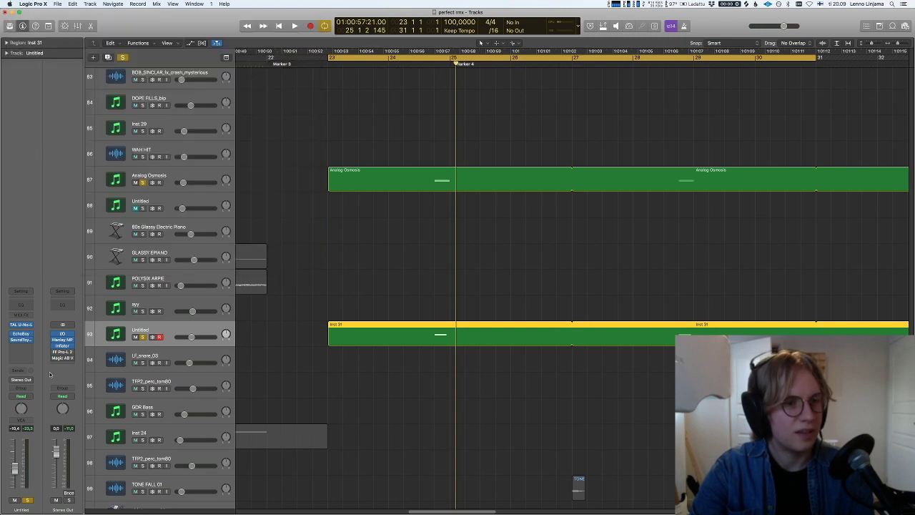
{"action": "left_click", "coordinate": [21, 339]}
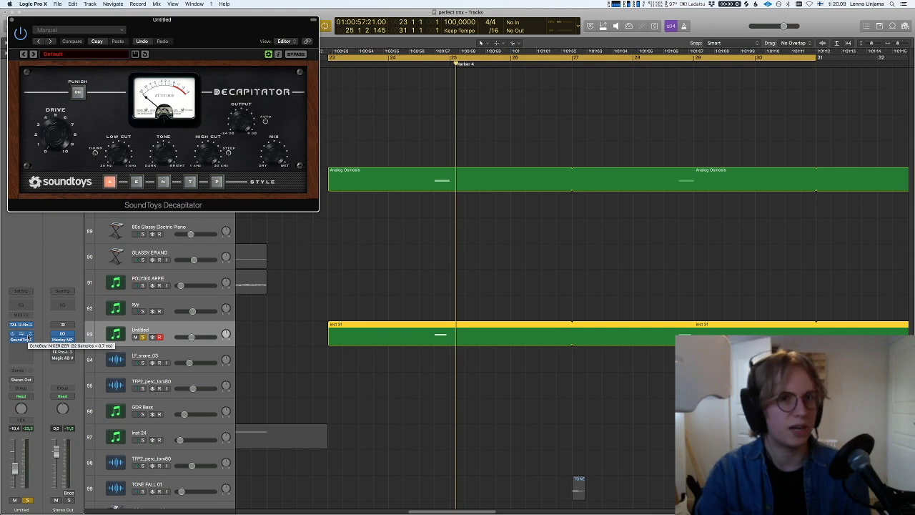
{"action": "left_click", "coordinate": [11, 20]}
- Clear the existing solos, solo the Sum 5 drum stack on track 12, and play it from bar 23
{"action": "key", "text": "super+Up"}
{"action": "key", "text": "super+Up"}
{"action": "key", "text": "super+Up"}
{"action": "key", "text": "super+Up"}
{"action": "key", "text": "super+Up"}
{"action": "key", "text": "super+Up"}
{"action": "key", "text": "super+Left"}
{"action": "key", "text": "super+Left"}
{"action": "key", "text": "super+Left"}
{"action": "key", "text": "super+Left"}
{"action": "key", "text": "super+Left"}
{"action": "key", "text": "super+Left"}
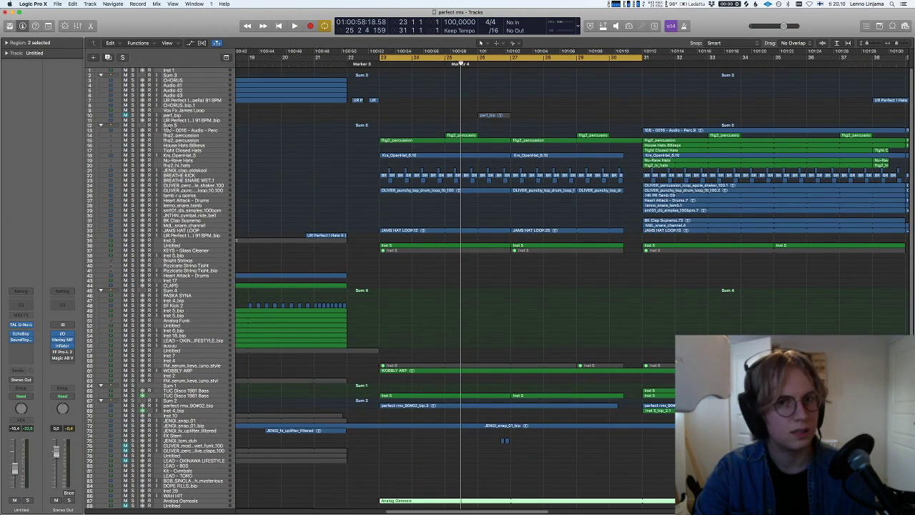
{"action": "left_click", "coordinate": [166, 126]}
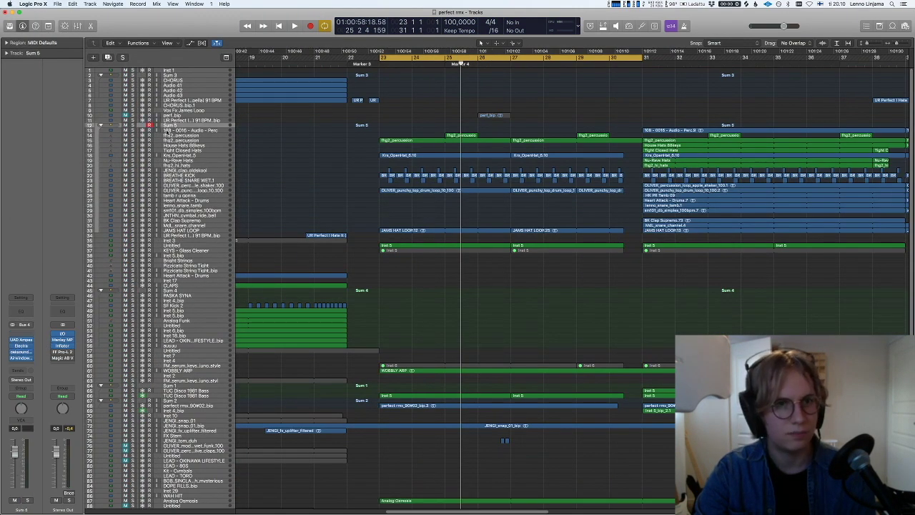
{"action": "key", "text": "s"}
{"action": "key", "text": "space"}
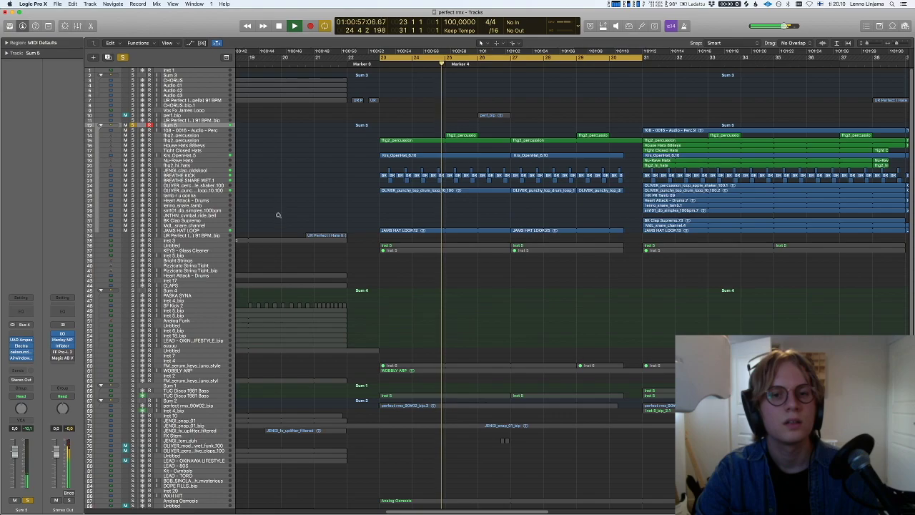
- Examine the Sum 5 drum regions during playback, including the OLIVER_punchy_top_drum_loop track, and stop playback
{"action": "scroll", "coordinate": [280, 209], "scroll_direction": "up", "scroll_amount": 10}
{"action": "scroll", "coordinate": [289, 205], "scroll_direction": "down", "scroll_amount": 7}
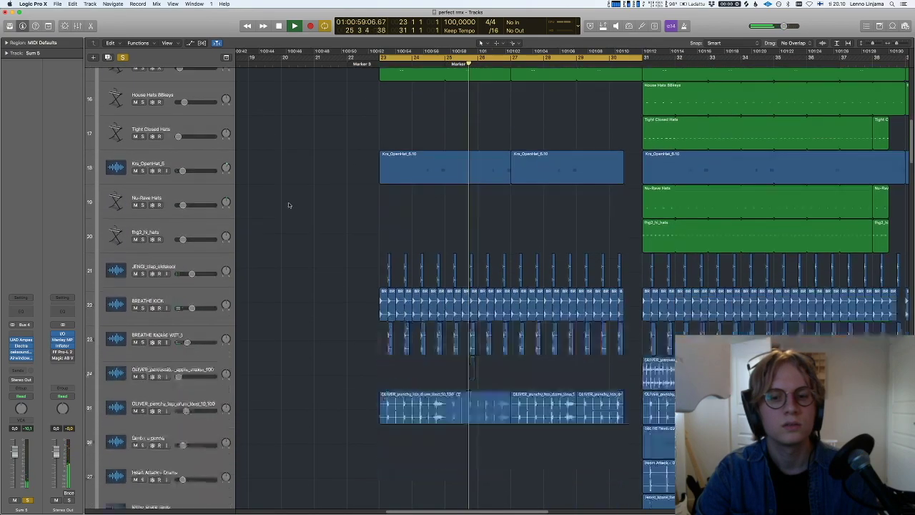
{"action": "left_click", "coordinate": [288, 205], "text": "ctrl+alt"}
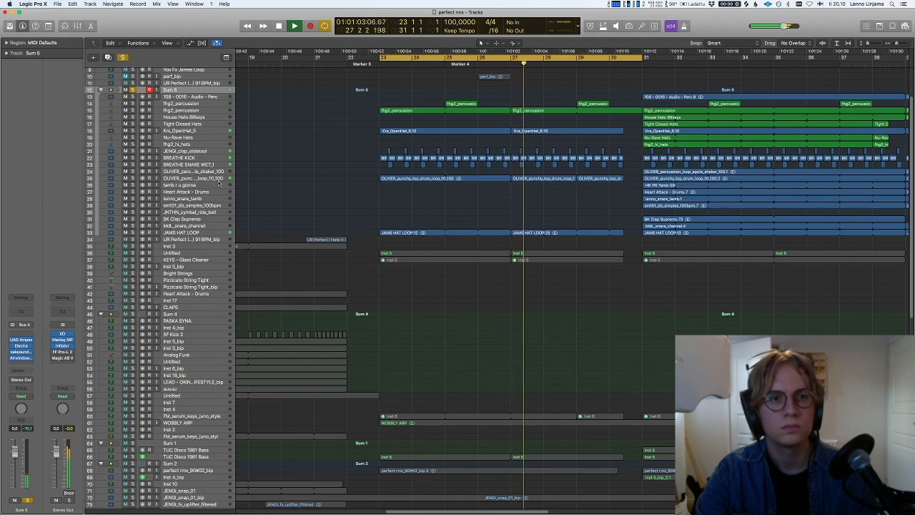
{"action": "left_click", "coordinate": [200, 178]}
{"action": "left_click", "coordinate": [348, 204], "text": "ctrl+alt"}
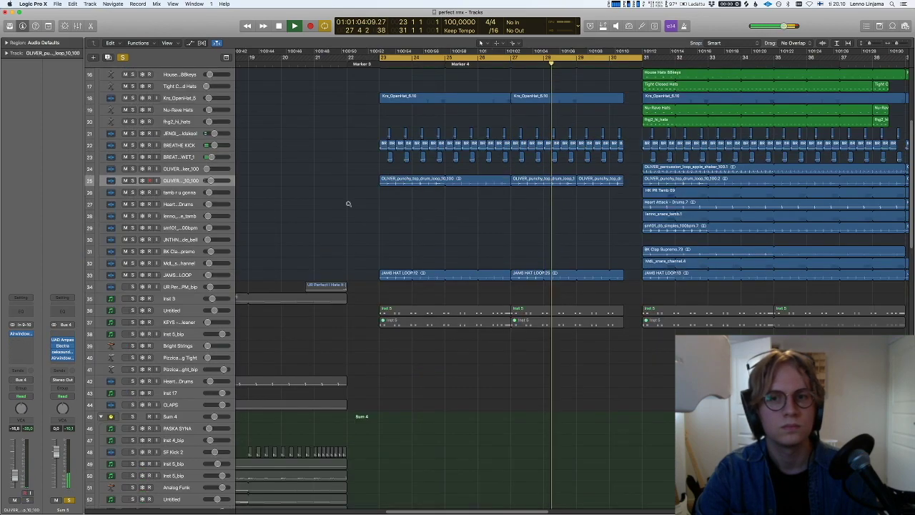
{"action": "scroll", "coordinate": [349, 204], "scroll_direction": "up", "scroll_amount": 5}
{"action": "scroll", "coordinate": [348, 201], "scroll_direction": "down", "scroll_amount": 4}
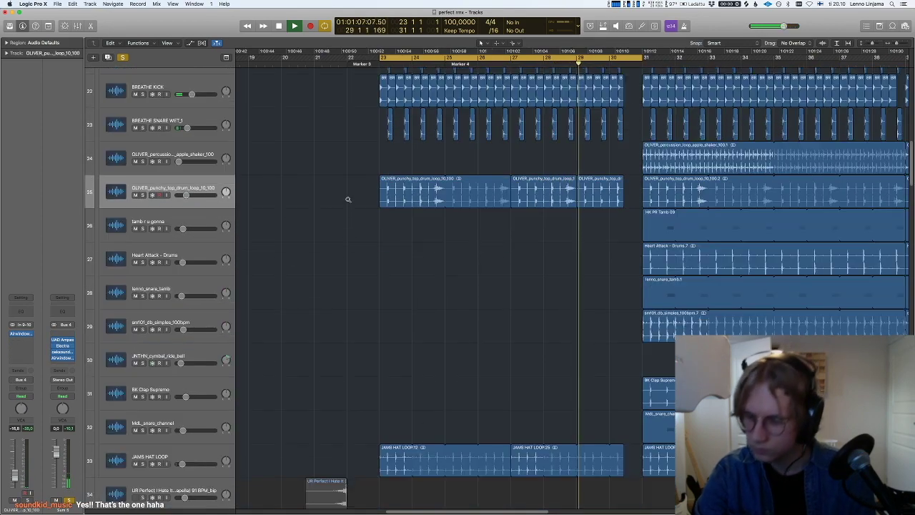
{"action": "scroll", "coordinate": [347, 201], "scroll_direction": "down", "scroll_amount": 8}
{"action": "scroll", "coordinate": [346, 202], "scroll_direction": "left", "scroll_amount": 5}
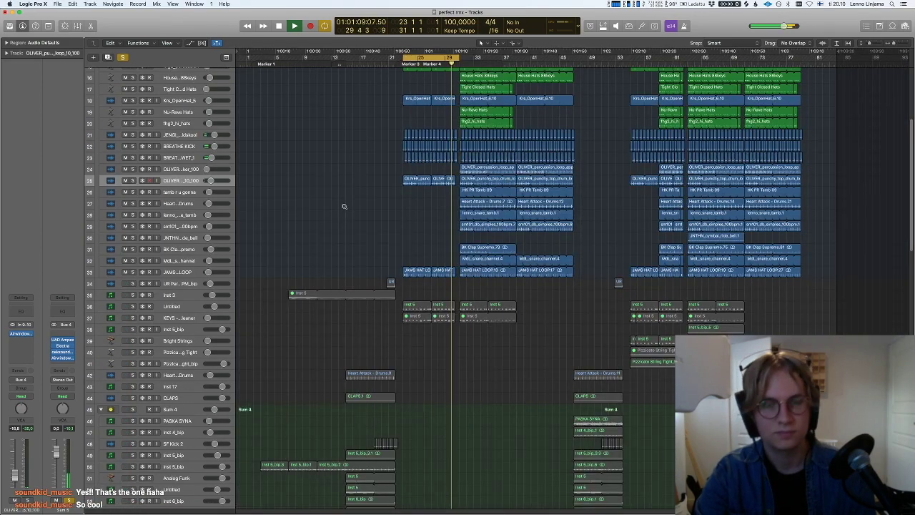
{"action": "left_click", "coordinate": [346, 197], "text": "ctrl+alt"}
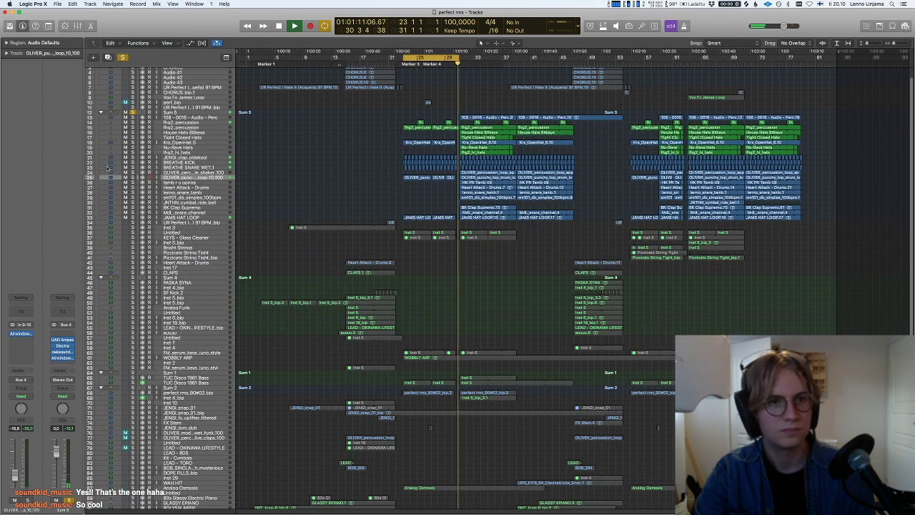
{"action": "key", "text": "alt+comma"}
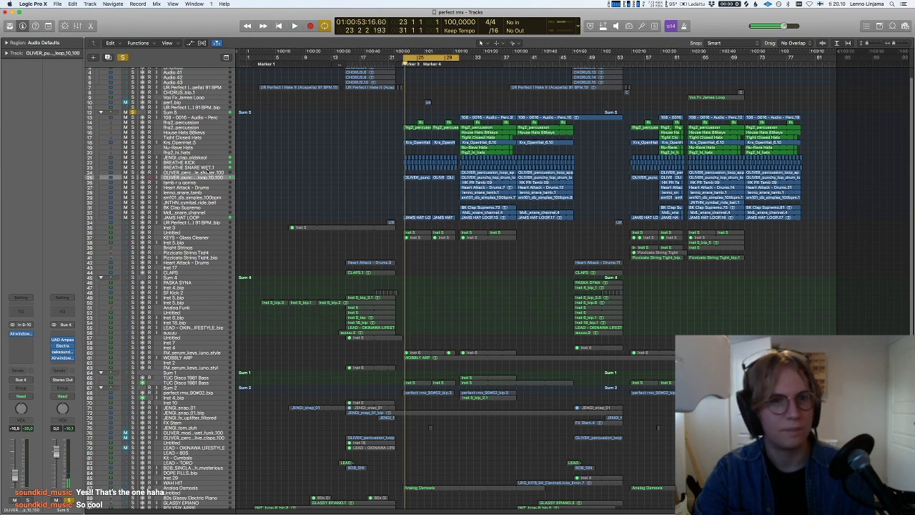
- Select the BREATHE KICK track on track 22, solo its regions from bar 23, and audition them with the drum tracks enlarged
{"action": "key", "text": "super+Right"}
{"action": "key", "text": "super+Right"}
{"action": "key", "text": "super+Right"}
{"action": "left_click", "coordinate": [200, 163]}
{"action": "key", "text": "ctrl+s"}
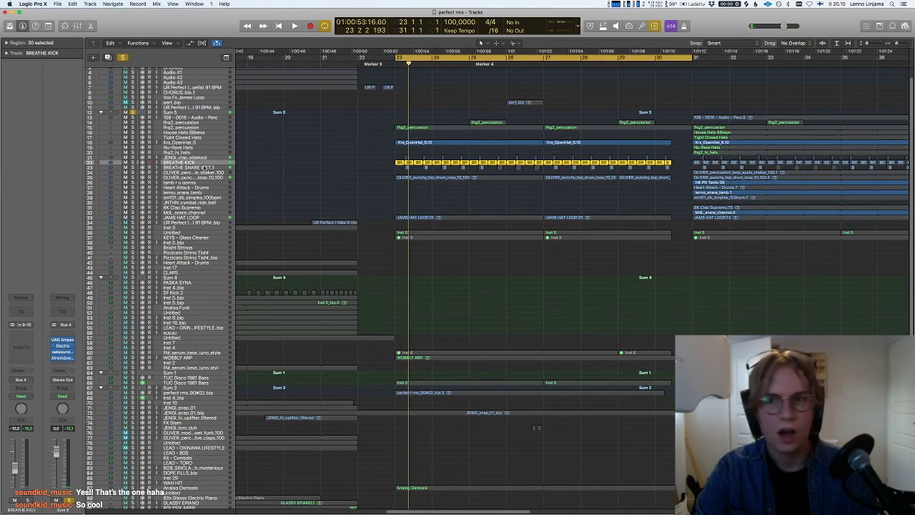
{"action": "key", "text": "super+Down"}
{"action": "key", "text": "super+Down"}
{"action": "key", "text": "super+Down"}
{"action": "key", "text": "super+Down"}
{"action": "key", "text": "super+Up"}
{"action": "key", "text": "super+Up"}
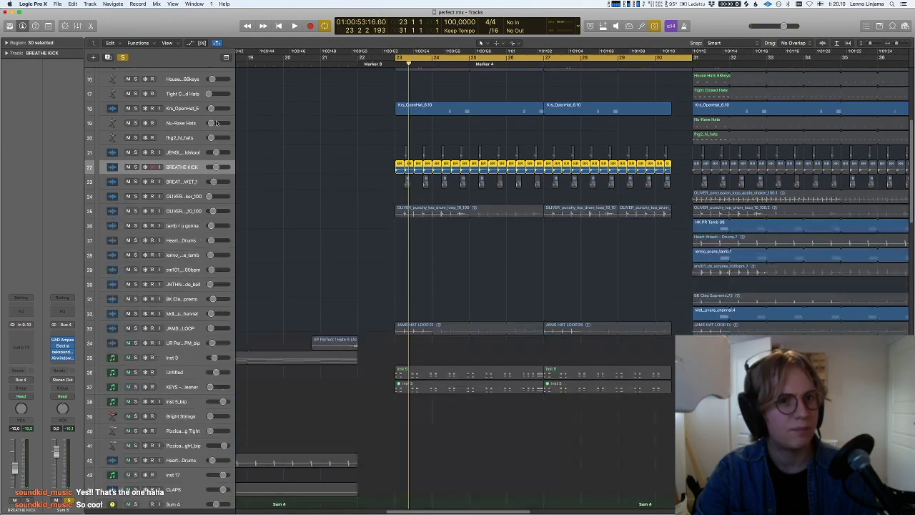
{"action": "scroll", "coordinate": [203, 127], "scroll_direction": "up", "scroll_amount": 5}
{"action": "key", "text": "space"}
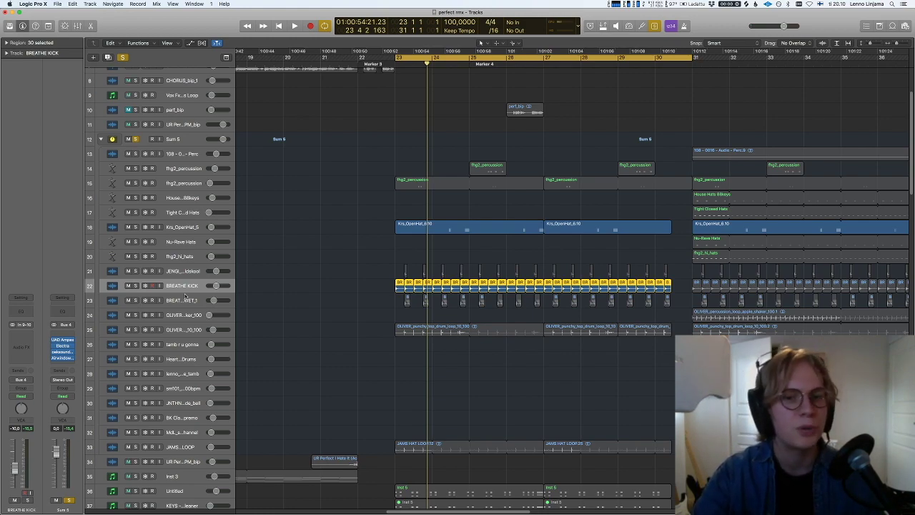
- Select the BREATHE SNARE WET_1 track on track 23 and examine the waveform and fade-out of its snare regions up close
{"action": "left_click", "coordinate": [184, 295]}
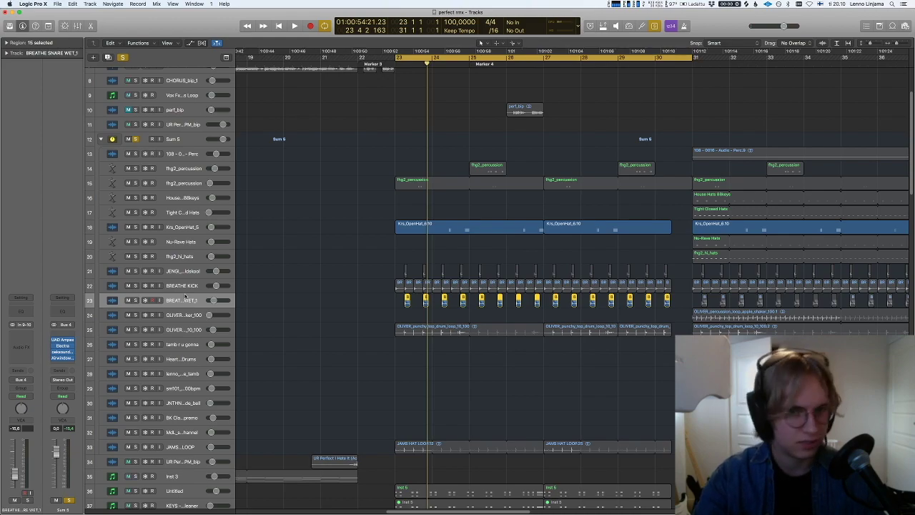
{"action": "key", "text": "z"}
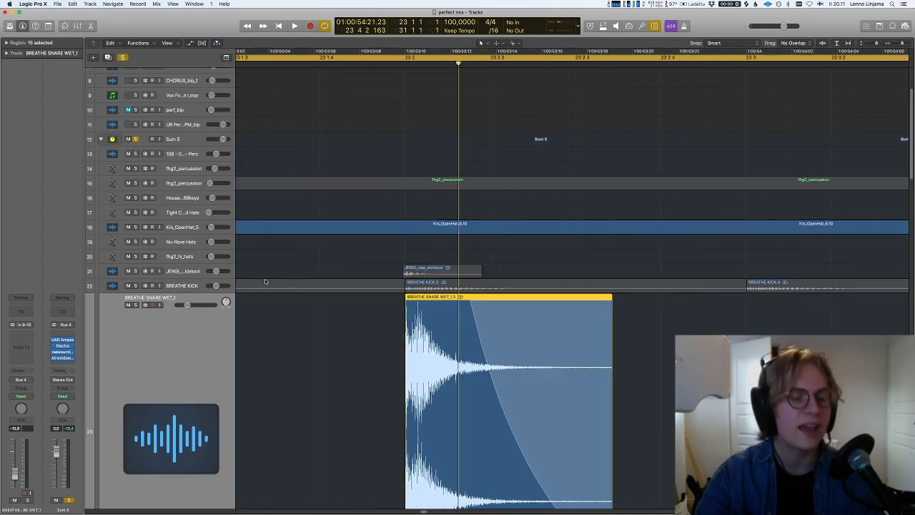
{"action": "scroll", "coordinate": [265, 279], "scroll_direction": "down", "scroll_amount": 5}
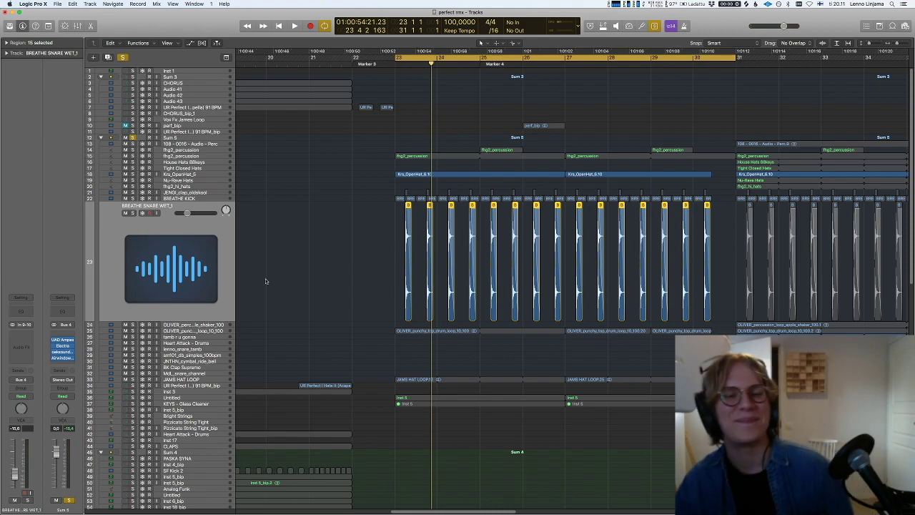
{"action": "scroll", "coordinate": [279, 276], "scroll_direction": "up", "scroll_amount": 10}
{"action": "scroll", "coordinate": [303, 265], "scroll_direction": "down", "scroll_amount": 11}
{"action": "scroll", "coordinate": [281, 278], "scroll_direction": "up", "scroll_amount": 3}
{"action": "scroll", "coordinate": [375, 218], "scroll_direction": "up", "scroll_amount": 5}
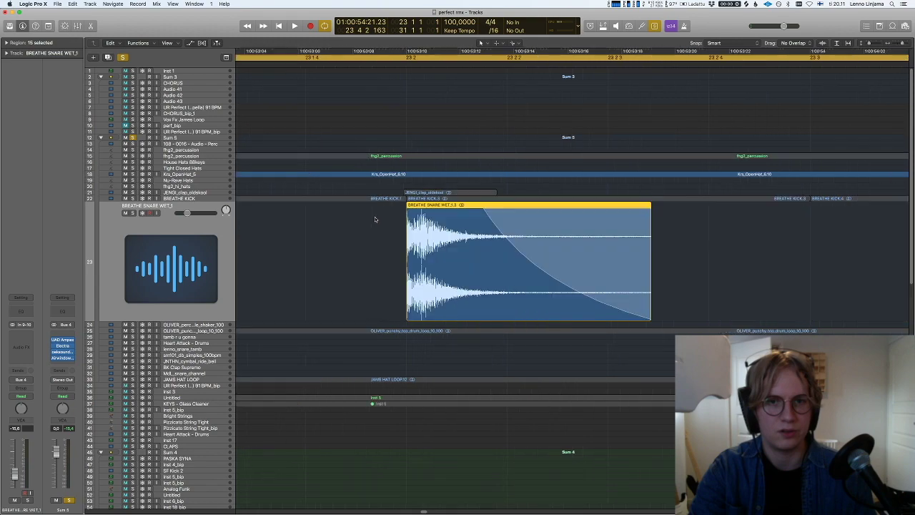
{"action": "scroll", "coordinate": [418, 208], "scroll_direction": "up", "scroll_amount": 2}
{"action": "scroll", "coordinate": [436, 190], "scroll_direction": "down", "scroll_amount": 6}
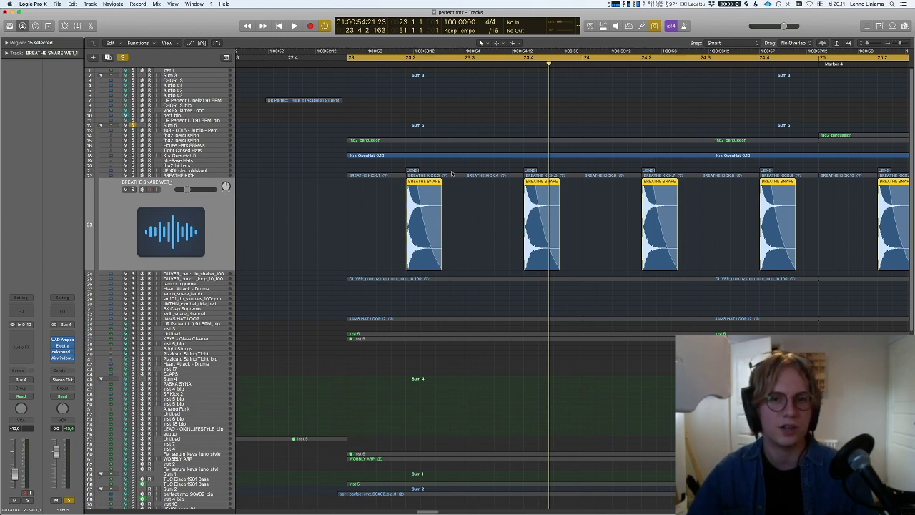
- Audition the snare hits within the soloed Sum 5 drum stack and stop playback
{"action": "key", "text": "space"}
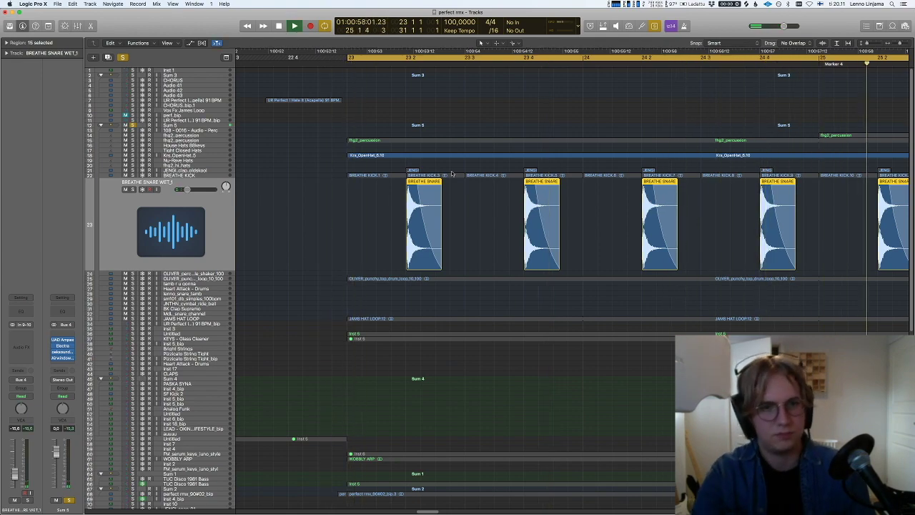
{"action": "key", "text": "super+Left"}
{"action": "scroll", "coordinate": [457, 174], "scroll_direction": "down", "scroll_amount": 3}
{"action": "key", "text": "space"}
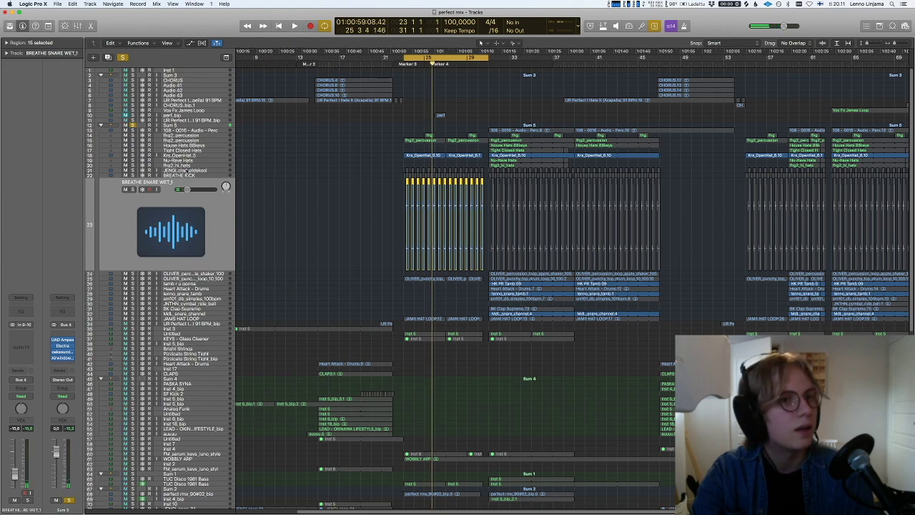
- Select the JENGI_clap_oldskool track on track 21, solo it in place of Sum 5, and audition its clap regions
{"action": "left_click", "coordinate": [185, 170]}
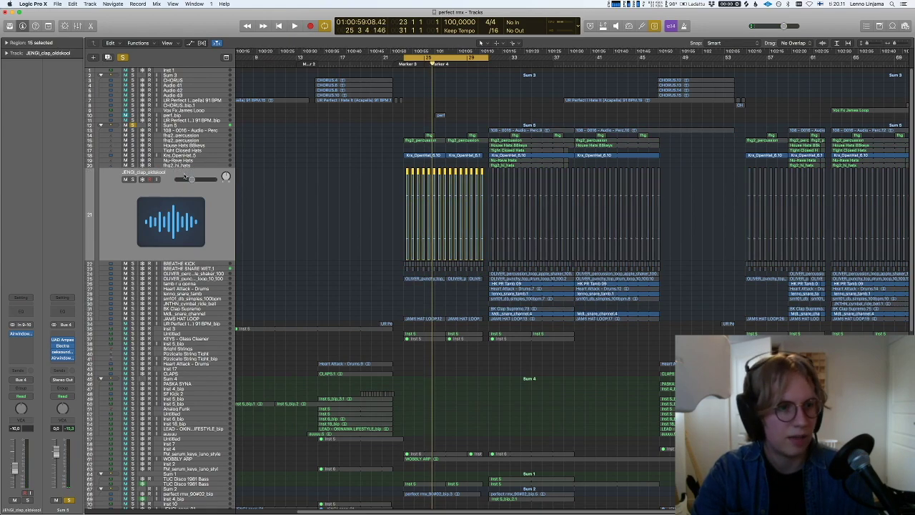
{"action": "key", "text": "z"}
{"action": "key", "text": "space"}
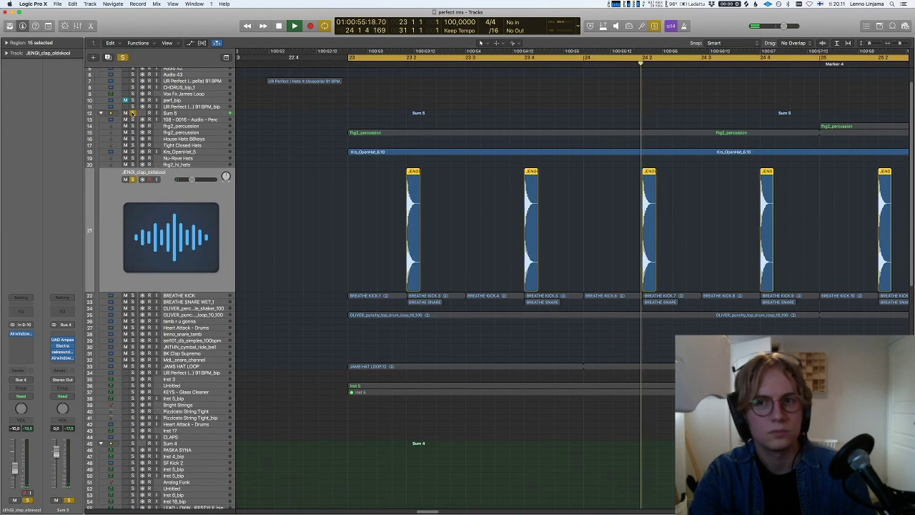
{"action": "key", "text": "space"}
{"action": "key", "text": "super+Left"}
{"action": "key", "text": "super+Left"}
{"action": "key", "text": "super+Left"}
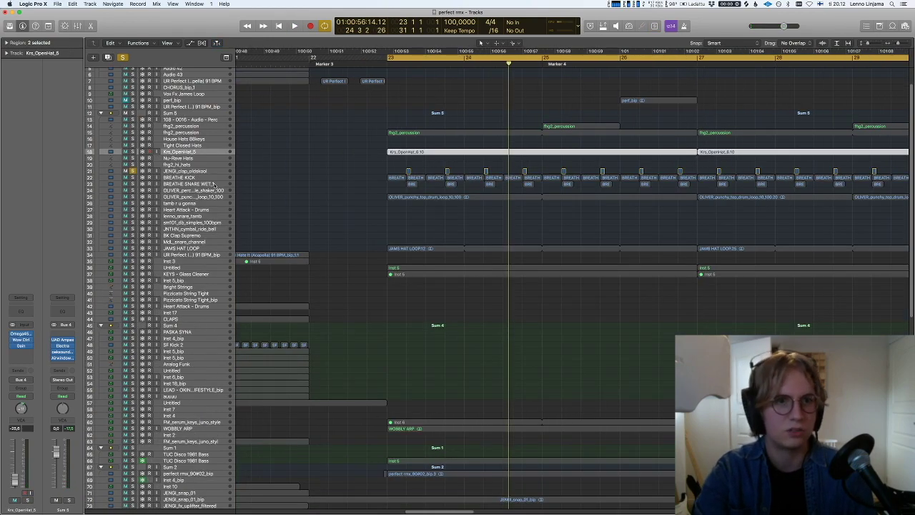
- Examine the Krs_OpenHat_5 regions on track 18 with the drum tracks enlarged
{"action": "key", "text": "super+Down"}
{"action": "key", "text": "super+Down"}
{"action": "key", "text": "super+Down"}
{"action": "key", "text": "super+Down"}
{"action": "key", "text": "super+Down"}
{"action": "key", "text": "super+Down"}
{"action": "key", "text": "z"}
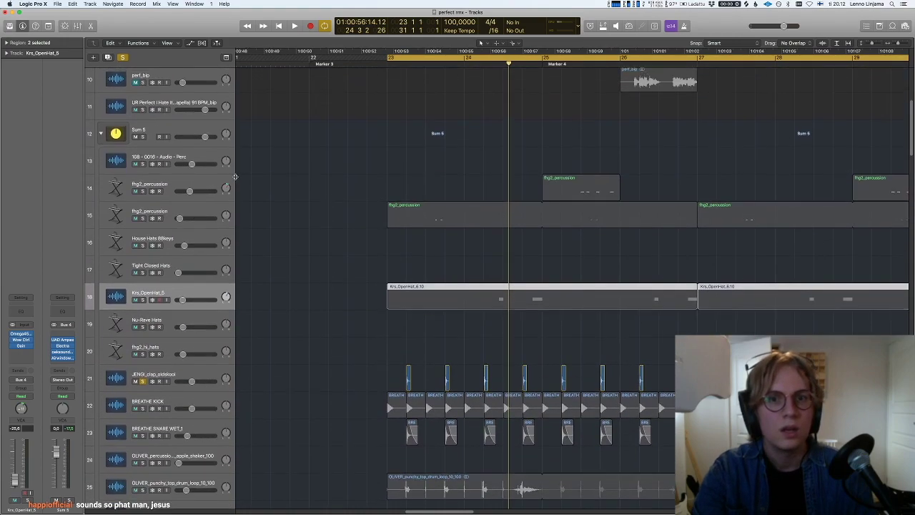
- Solo the OLIVER_punchy_top_drum_loop_10_100 track alongside the clap and play its enlarged regions from bar 23
{"action": "left_click", "coordinate": [180, 330]}
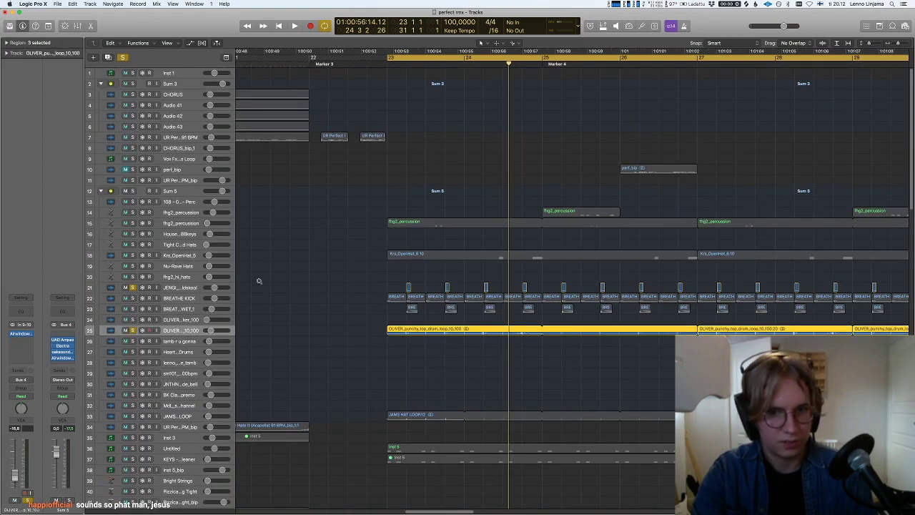
{"action": "key", "text": "ctrl+z"}
{"action": "key", "text": "shift+space"}
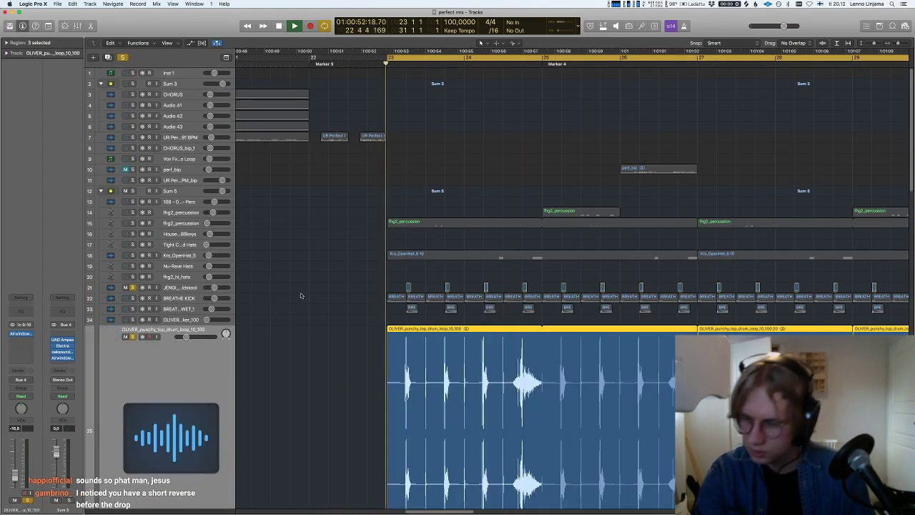
{"action": "scroll", "coordinate": [300, 293], "scroll_direction": "down", "scroll_amount": 10}
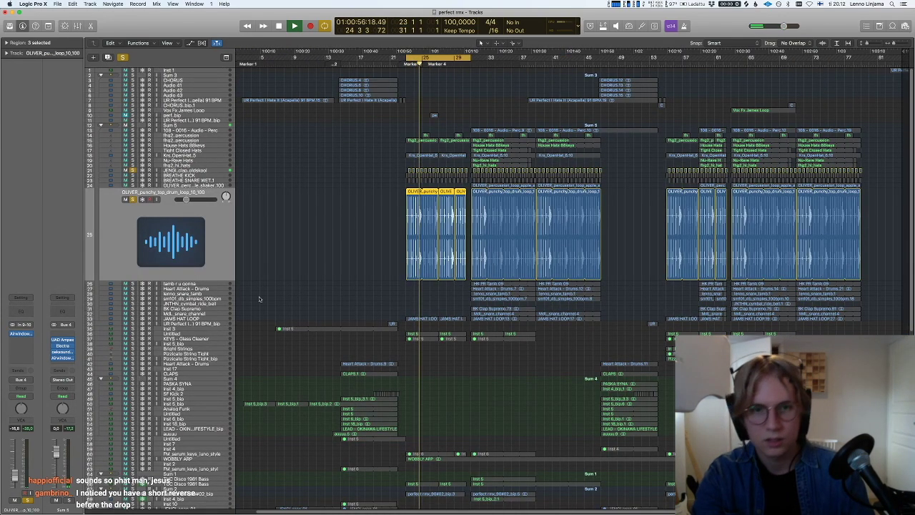
{"action": "key", "text": "z"}
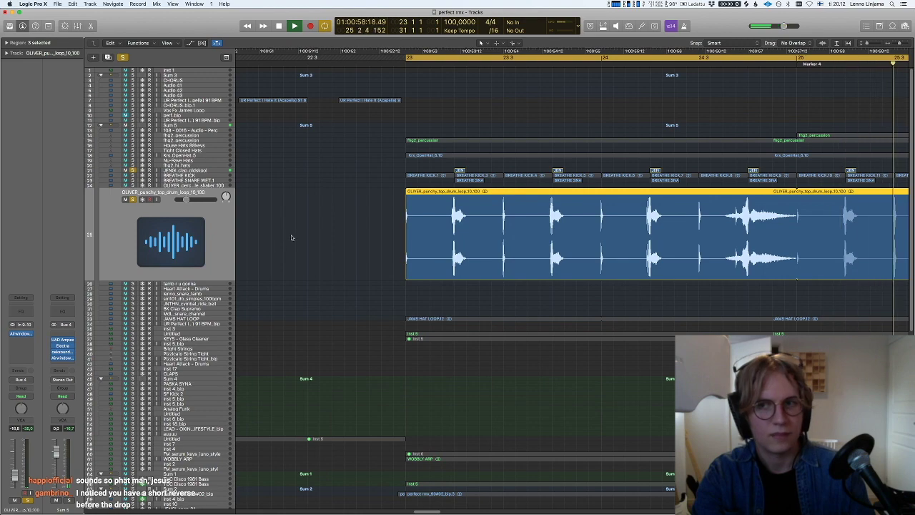
{"action": "key", "text": "super+Left"}
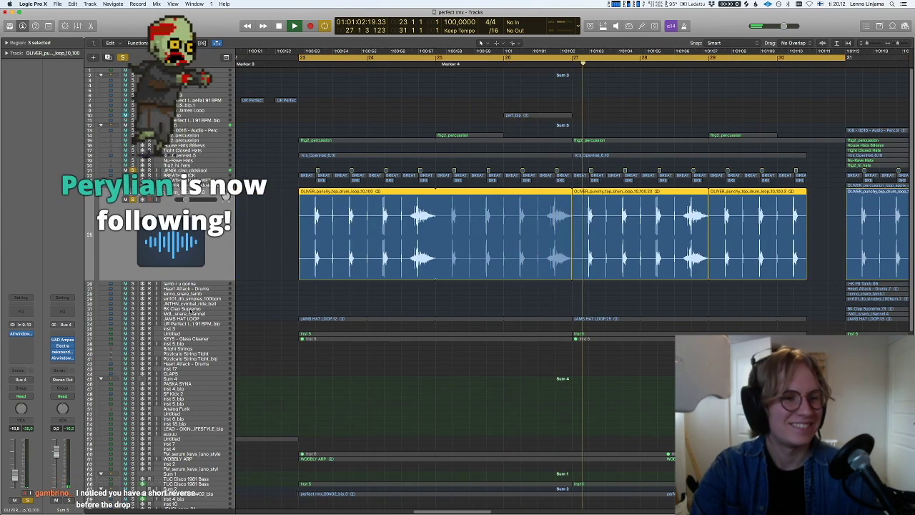
- Examine the Airwindows ADClip 7 settings on the OLIVER top loop track and audition the loop around bar 24
{"action": "left_click", "coordinate": [21, 334]}
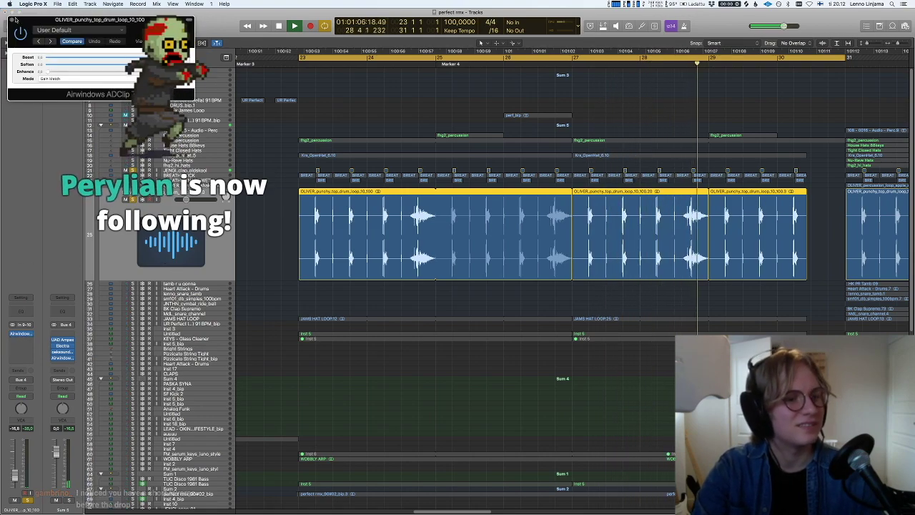
{"action": "key", "text": "space"}
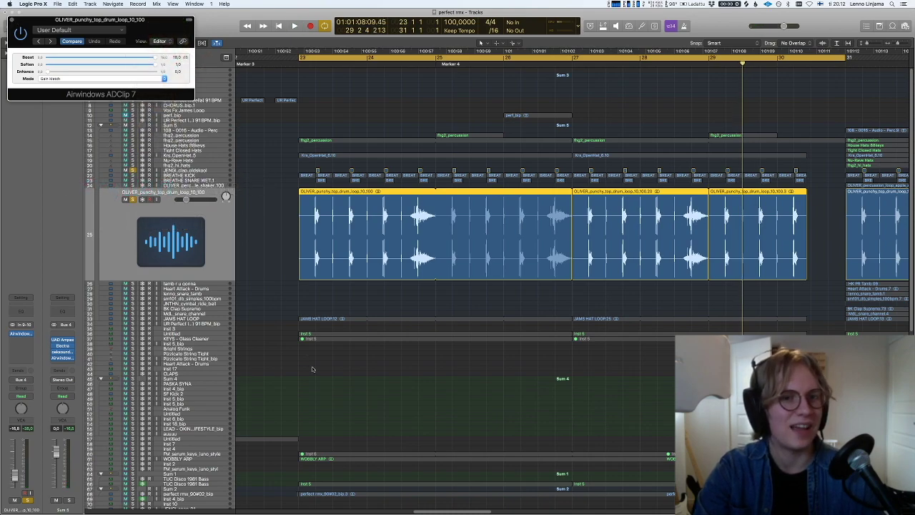
{"action": "left_click", "coordinate": [298, 308]}
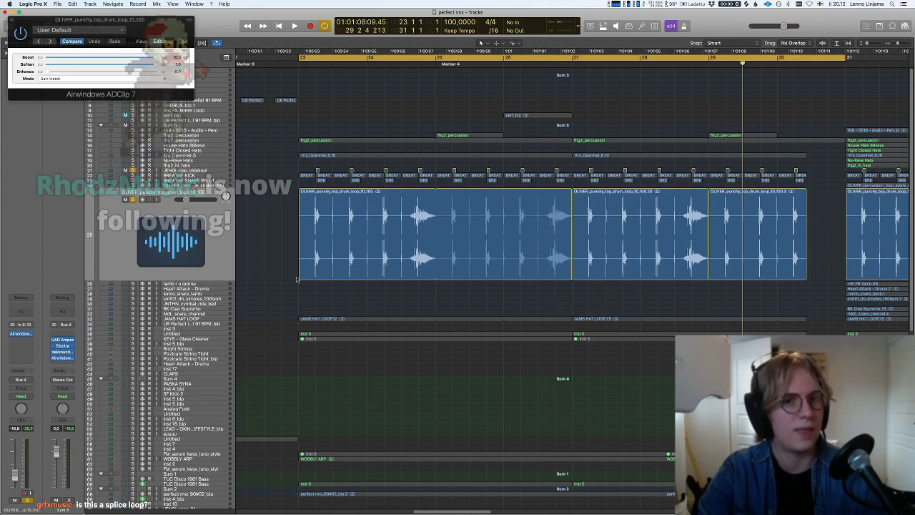
{"action": "left_click", "coordinate": [402, 64]}
{"action": "key", "text": "space"}
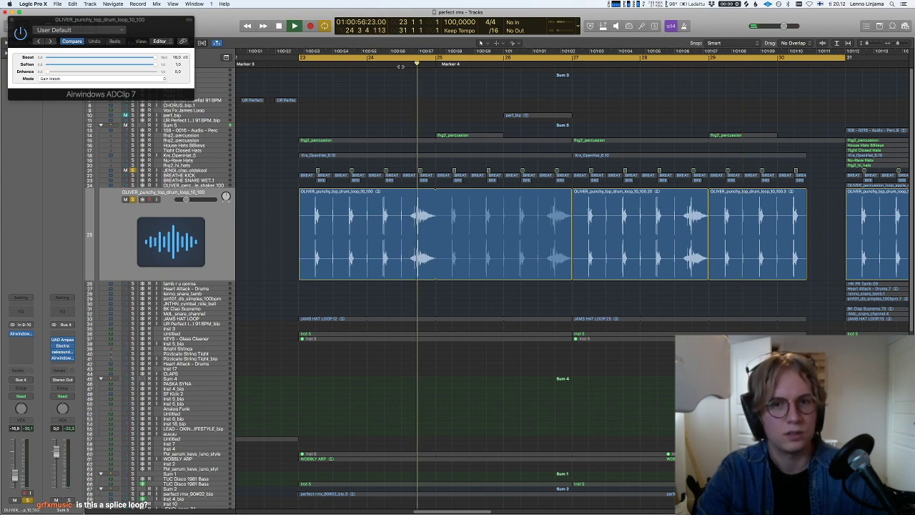
{"action": "key", "text": "space"}
- Select the JAMS HAT LOOP track on track 33, clear the existing solos, solo this track, and play its regions
{"action": "left_click", "coordinate": [276, 318]}
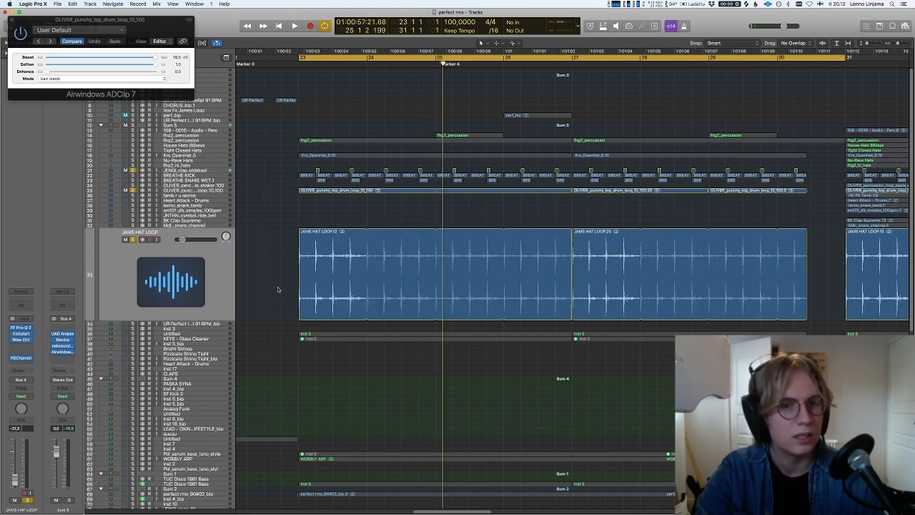
{"action": "key", "text": "ctrl+alt+super+s"}
{"action": "key", "text": "s"}
{"action": "key", "text": "space"}
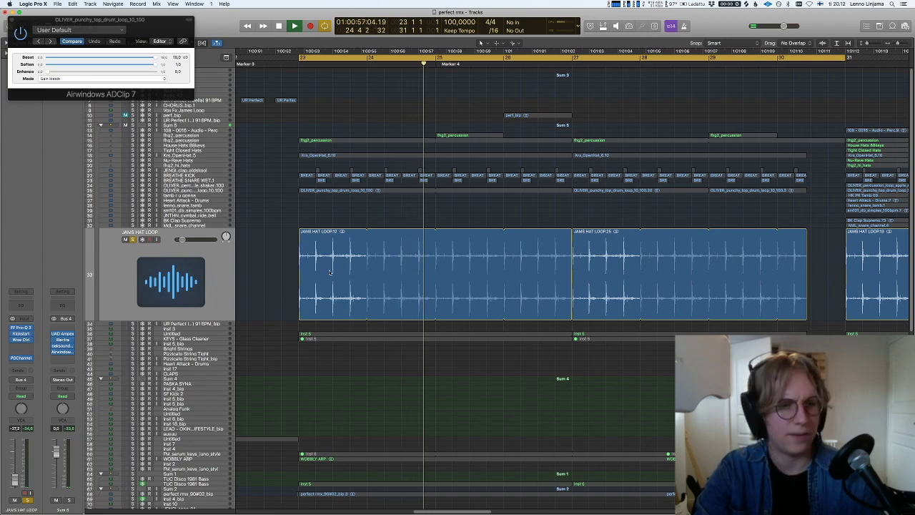
{"action": "key", "text": "super+Left"}
{"action": "key", "text": "super+Left"}
{"action": "key", "text": "super+Left"}
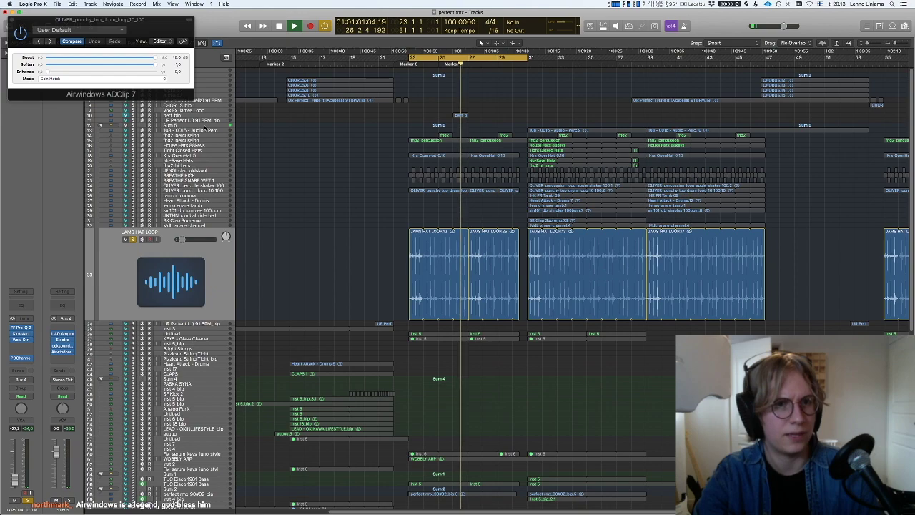
- Solo the Sum 5 drum stack on track 12 during playback and select the fhg2_percussion track on track 15
{"action": "left_click", "coordinate": [205, 126]}
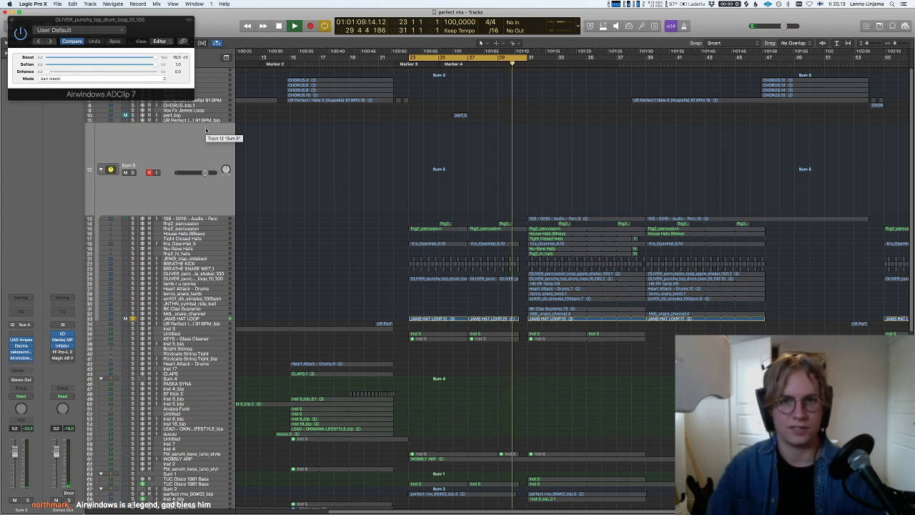
{"action": "key", "text": "s"}
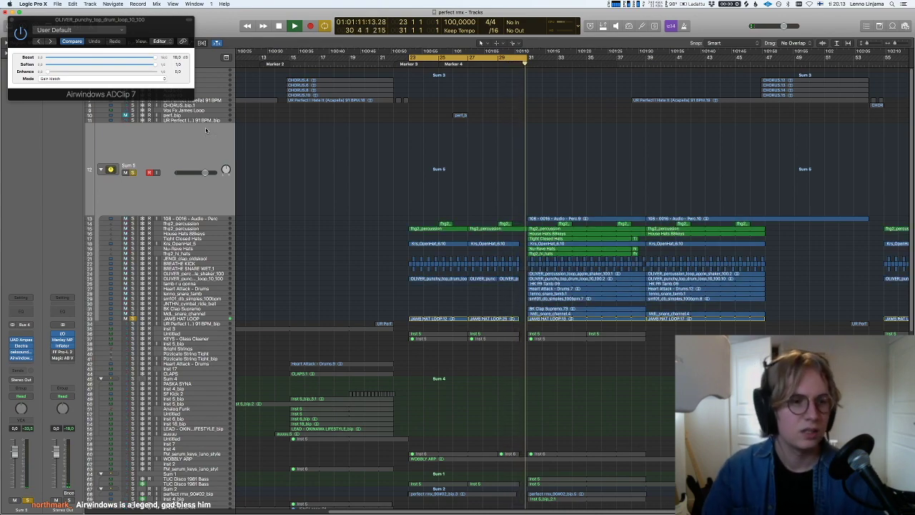
{"action": "left_click", "coordinate": [192, 228]}
{"action": "key", "text": "ctrl+z"}
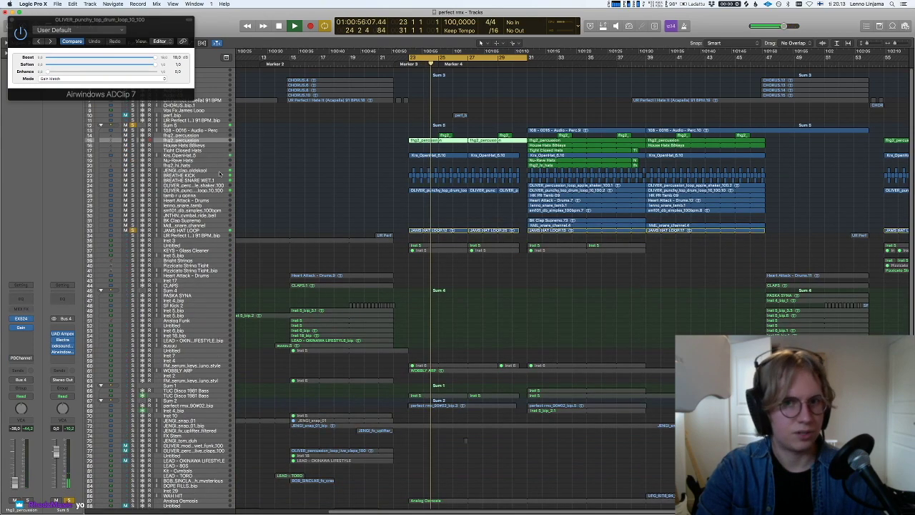
- Check the Krs_OpenHat_5 regions during playback, deselect them, and select the Sum 5 stack with playback stopped
{"action": "left_click", "coordinate": [193, 155]}
{"action": "key", "text": "ctrl+z"}
{"action": "key", "text": "ctrl+z"}
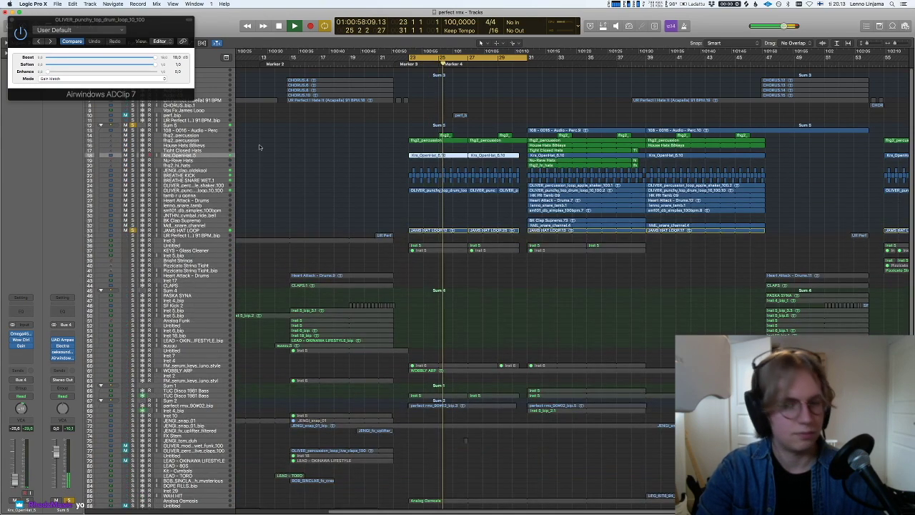
{"action": "left_click", "coordinate": [260, 143]}
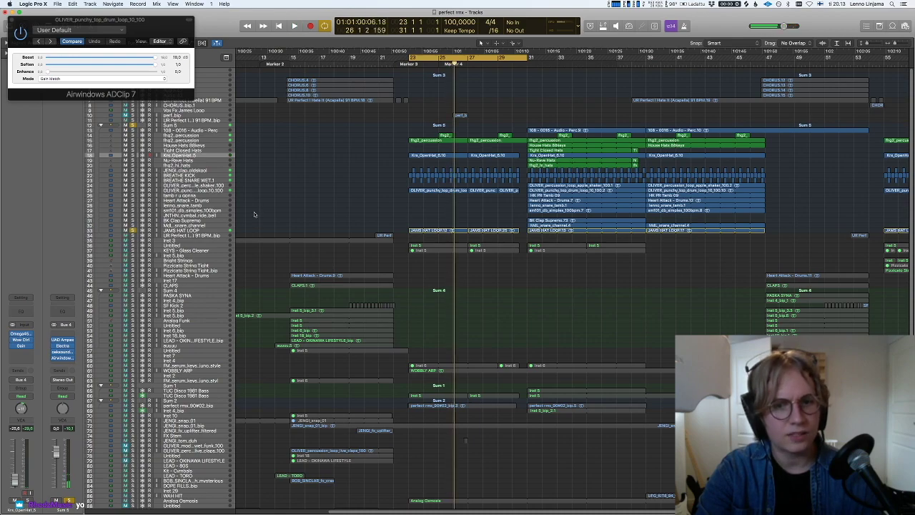
{"action": "left_click", "coordinate": [205, 126]}
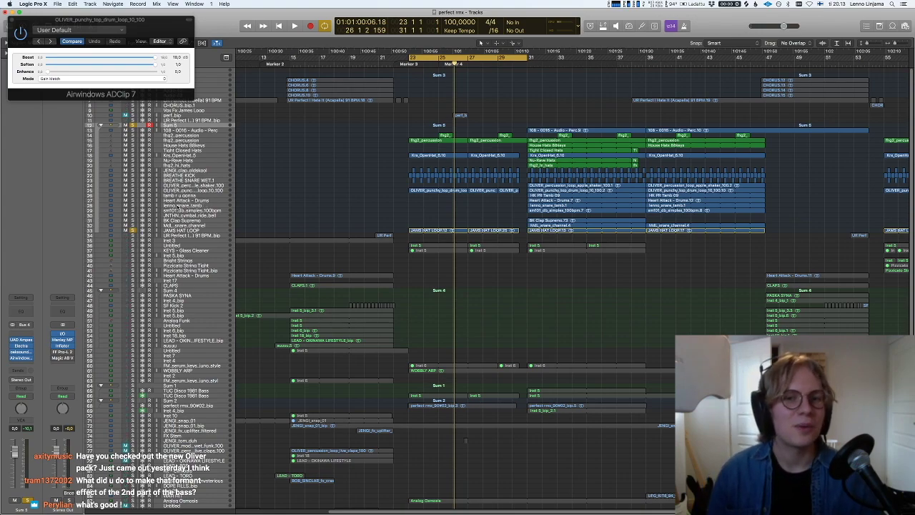
- Examine the OLIVER percussion loop track at closer zoom and play back the soloed Sum 5 drums
{"action": "left_click", "coordinate": [179, 207]}
{"action": "key", "text": "ctrl+z"}
{"action": "key", "text": "Up"}
{"action": "key", "text": "Up"}
{"action": "key", "text": "Up"}
{"action": "key", "text": "Up"}
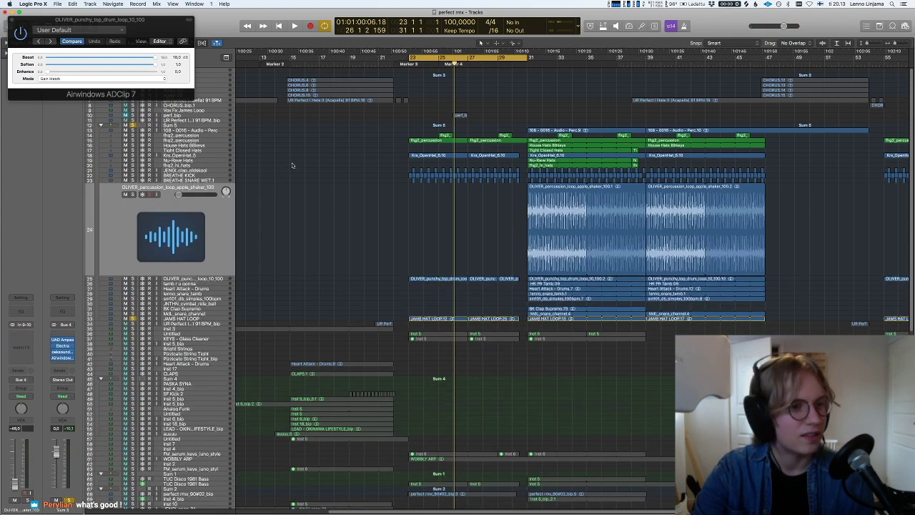
{"action": "key", "text": "ctrl+z"}
{"action": "scroll", "coordinate": [301, 141], "scroll_direction": "right", "scroll_amount": 5}
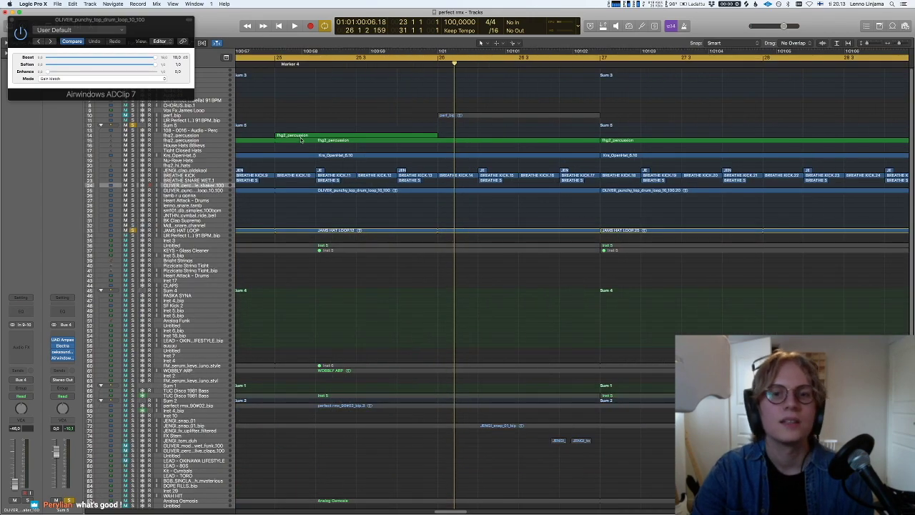
{"action": "scroll", "coordinate": [250, 233], "scroll_direction": "left", "scroll_amount": 5}
{"action": "key", "text": "space"}
{"action": "key", "text": "super+Up"}
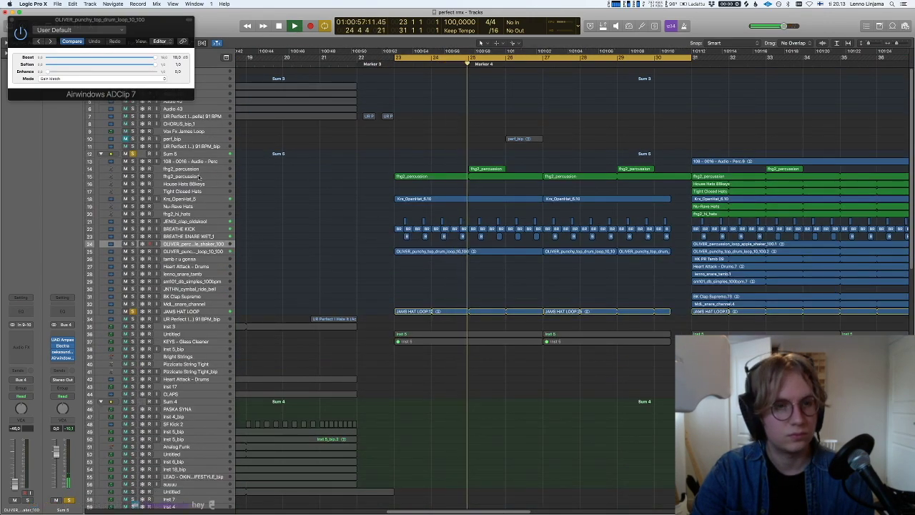
- Open the UAD Ampex ATR-102 on the Sum 5 bus and play the drums through it
{"action": "left_click", "coordinate": [193, 200]}
{"action": "key", "text": "ctrl+z"}
{"action": "key", "text": "ctrl+z"}
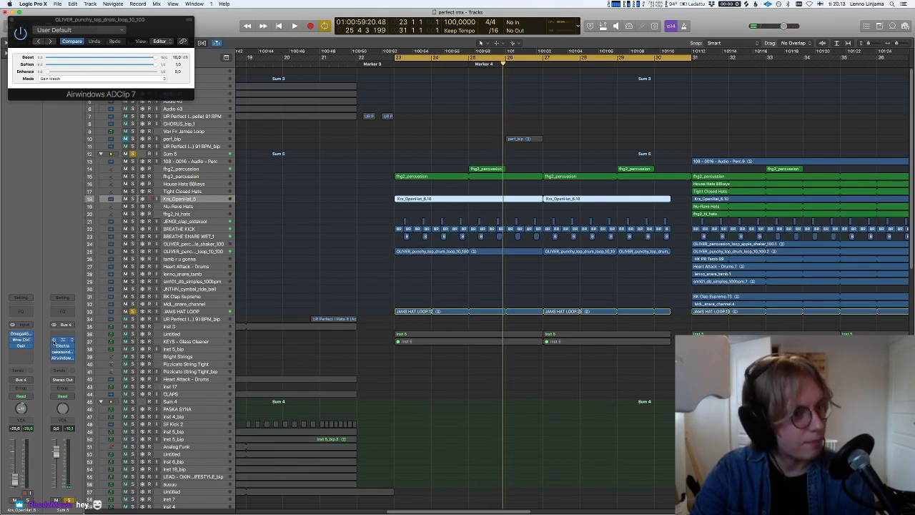
{"action": "left_click", "coordinate": [146, 153]}
{"action": "left_click", "coordinate": [20, 340]}
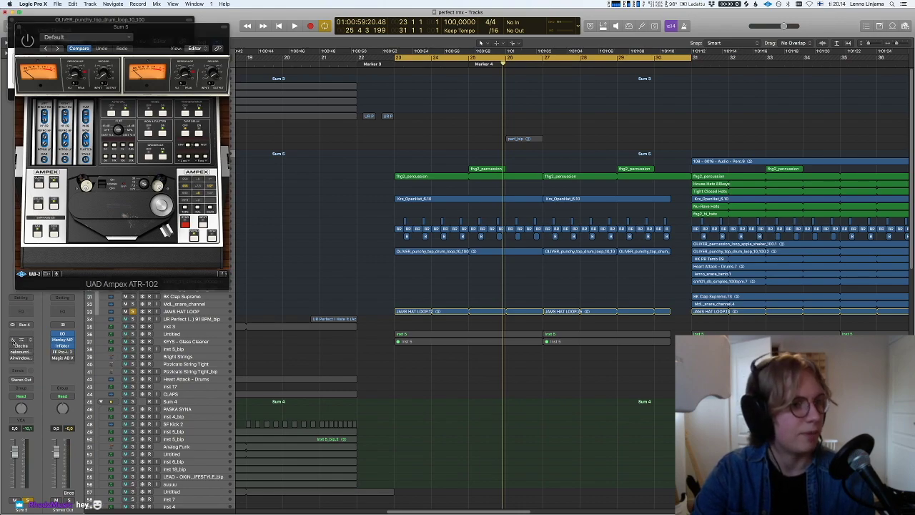
{"action": "key", "text": "space"}
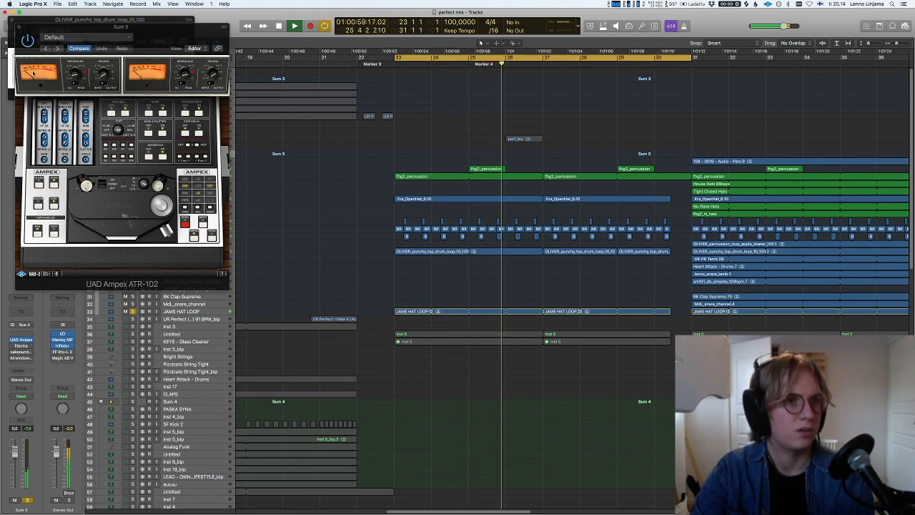
{"action": "key", "text": "space"}
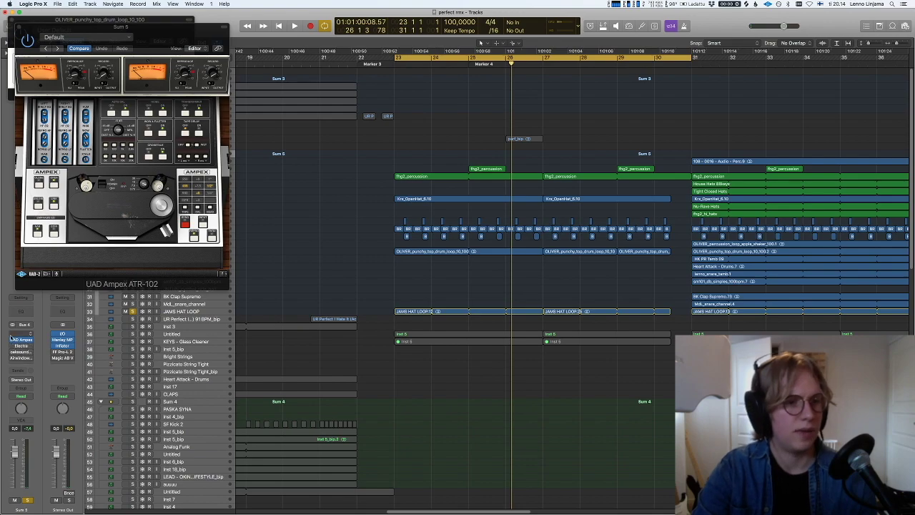
- Review Electra, soothe2 and ADClip 7 on Sum 5, audition soothe2's delta signal, and close all plug-in windows
{"action": "left_click", "coordinate": [21, 346]}
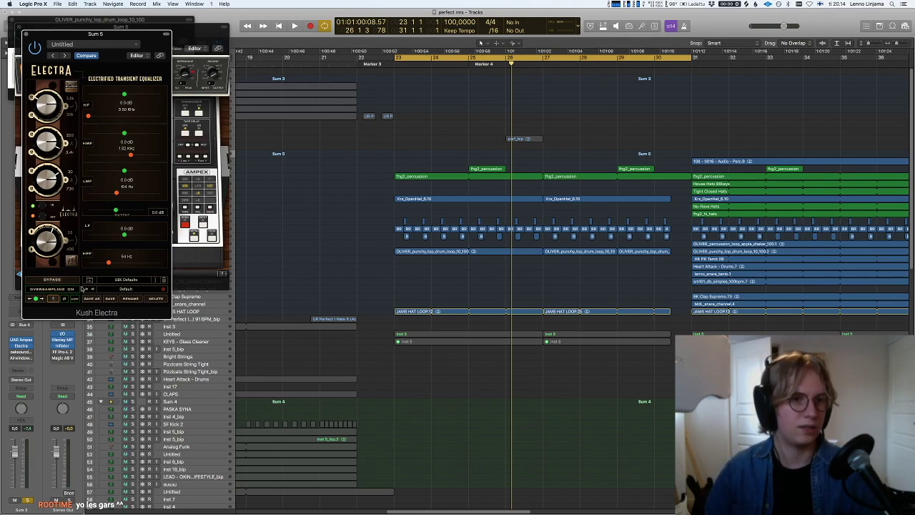
{"action": "left_click", "coordinate": [15, 352]}
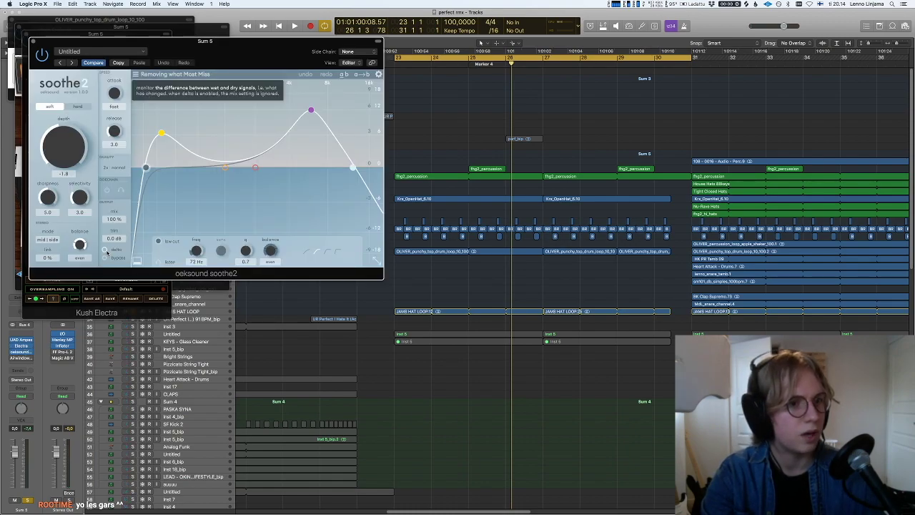
{"action": "left_click", "coordinate": [107, 251]}
{"action": "key", "text": "space"}
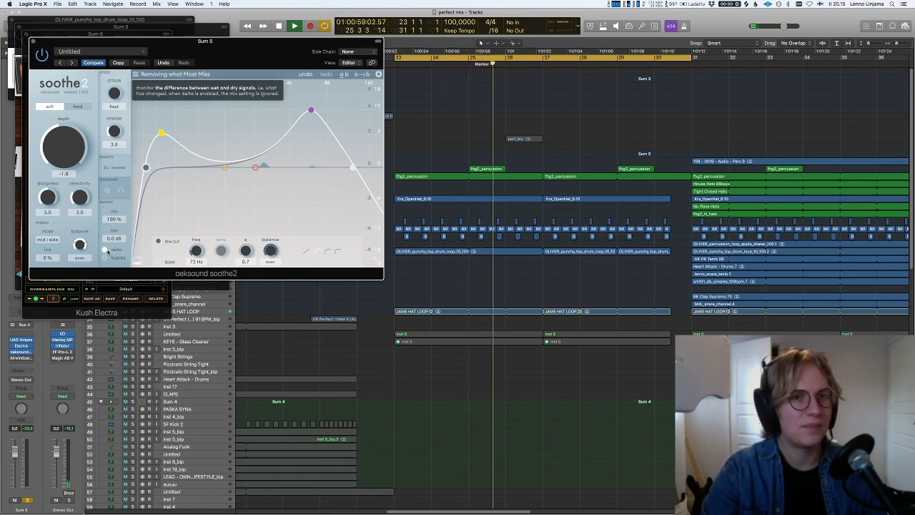
{"action": "key", "text": "space"}
{"action": "left_click", "coordinate": [105, 251]}
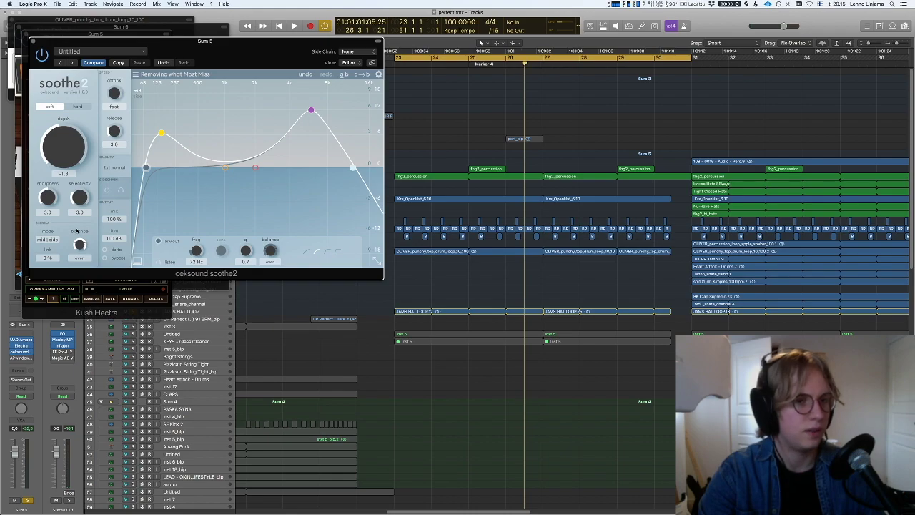
{"action": "left_click", "coordinate": [12, 357]}
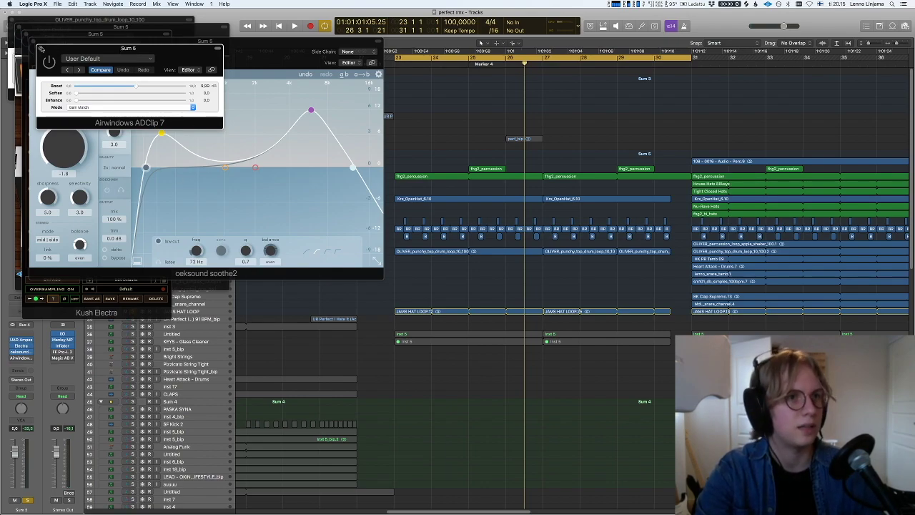
{"action": "left_click", "coordinate": [40, 49], "text": "alt"}
- Select the POLYSIX ARPIE track and play the full arrangement from bar 23
{"action": "scroll", "coordinate": [447, 189], "scroll_direction": "down", "scroll_amount": 15}
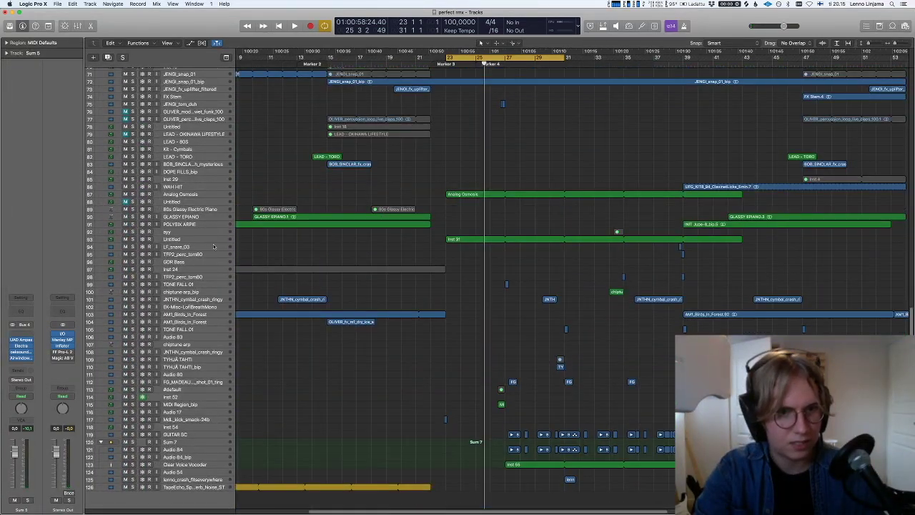
{"action": "left_click", "coordinate": [199, 195]}
{"action": "left_click", "coordinate": [188, 226]}
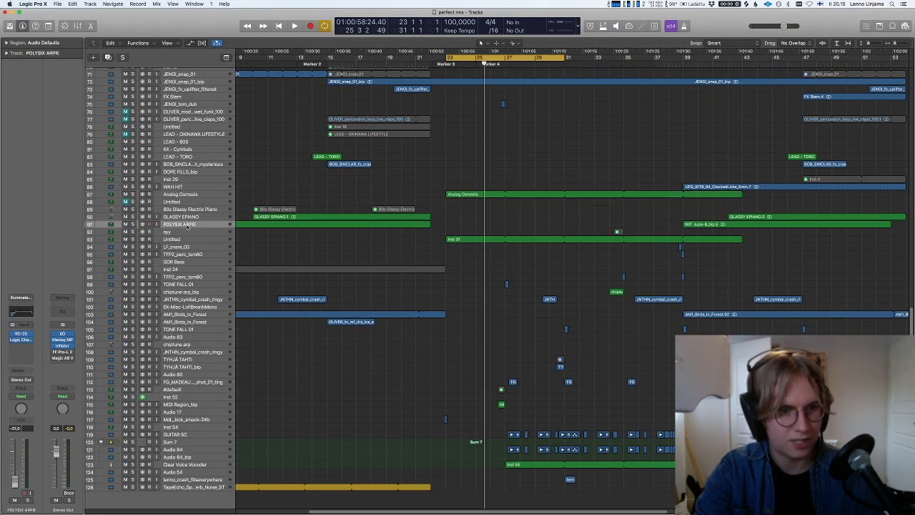
{"action": "key", "text": "space"}
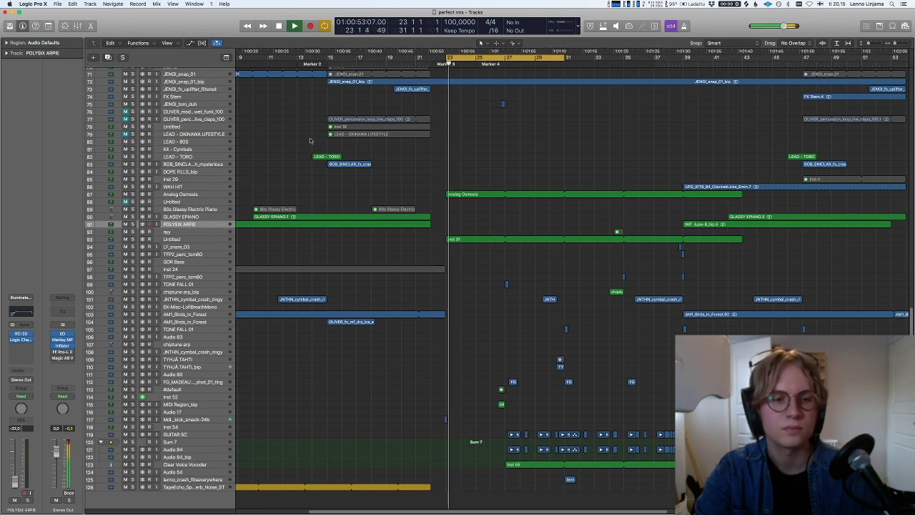
- Enlarge the MdL_kick_smack-24b track and select its faded-in kick region just before bar 23
{"action": "left_click", "coordinate": [197, 417]}
{"action": "key", "text": "ctrl+z"}
{"action": "left_click_drag", "start_coordinate": [442, 427], "coordinate": [446, 427]}
{"action": "key", "text": "super+Right"}
{"action": "key", "text": "super+Right"}
{"action": "key", "text": "super+Right"}
{"action": "key", "text": "super+Right"}
{"action": "key", "text": "super+Right"}
{"action": "key", "text": "super+Right"}
{"action": "left_click", "coordinate": [428, 416]}
{"action": "scroll", "coordinate": [414, 435], "scroll_direction": "down", "scroll_amount": 5}
{"action": "scroll", "coordinate": [413, 436], "scroll_direction": "down", "scroll_amount": 1}
{"action": "left_click_drag", "start_coordinate": [464, 354], "coordinate": [457, 350]}
{"action": "key", "text": "super+Left"}
{"action": "key", "text": "super+Left"}
{"action": "key", "text": "super+Left"}
{"action": "key", "text": "super+Left"}
{"action": "key", "text": "super+Left"}
{"action": "key", "text": "super+Left"}
{"action": "left_click", "coordinate": [426, 362]}
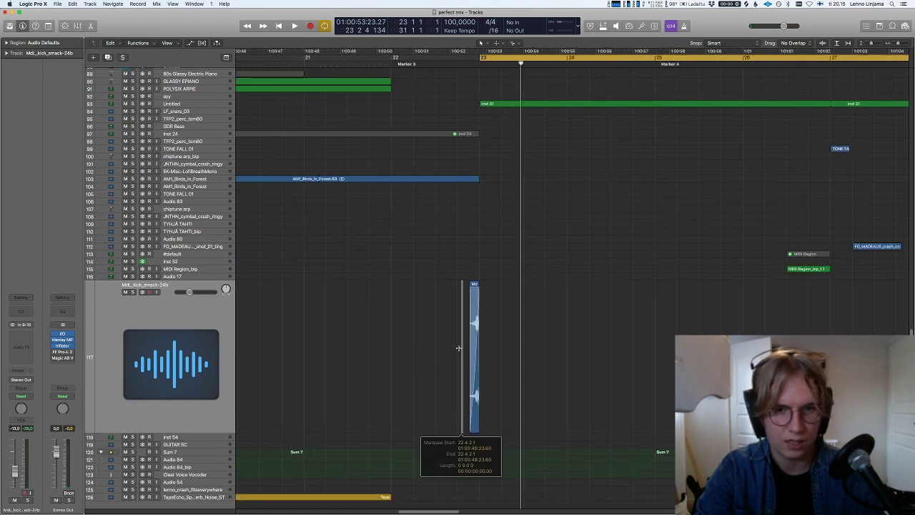
{"action": "left_click", "coordinate": [471, 358]}
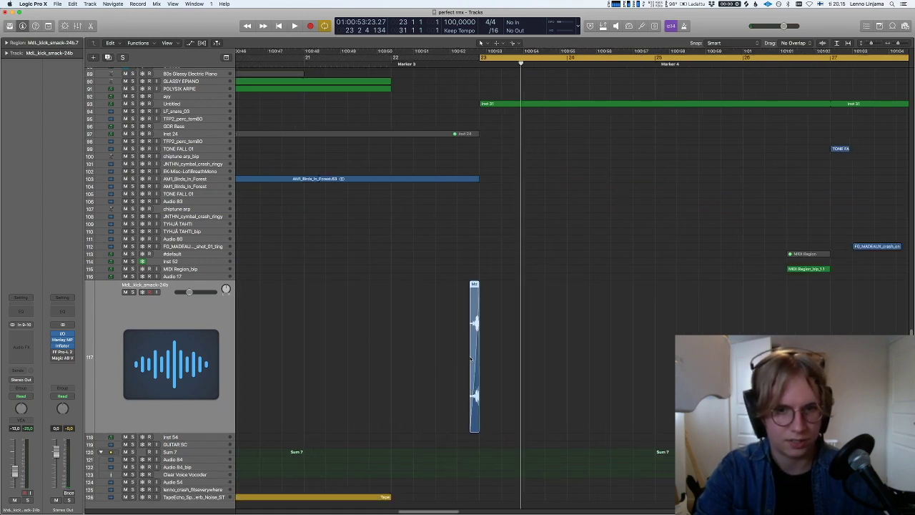
- Inspect the kick region's source file in the audio file editor, audition the kick, and quit QuickTime Player
{"action": "double_click", "coordinate": [470, 358]}
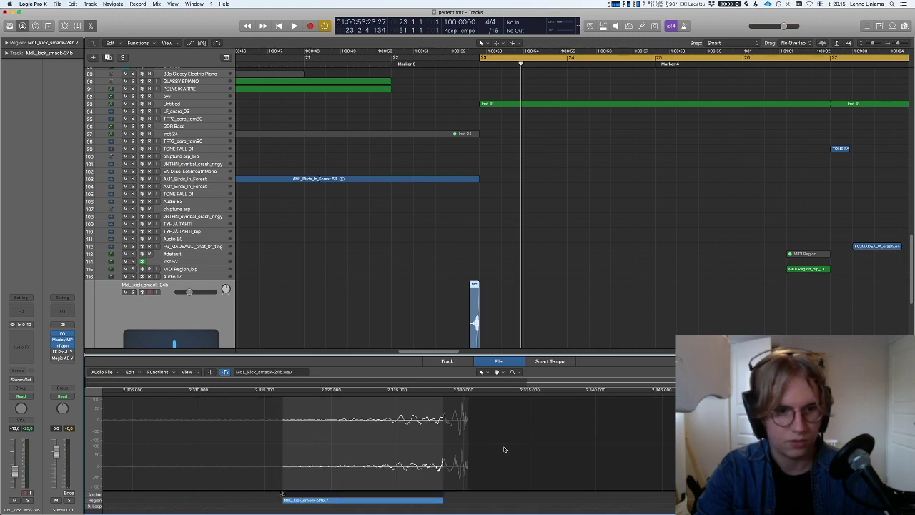
{"action": "key", "text": "x"}
{"action": "key", "text": "x"}
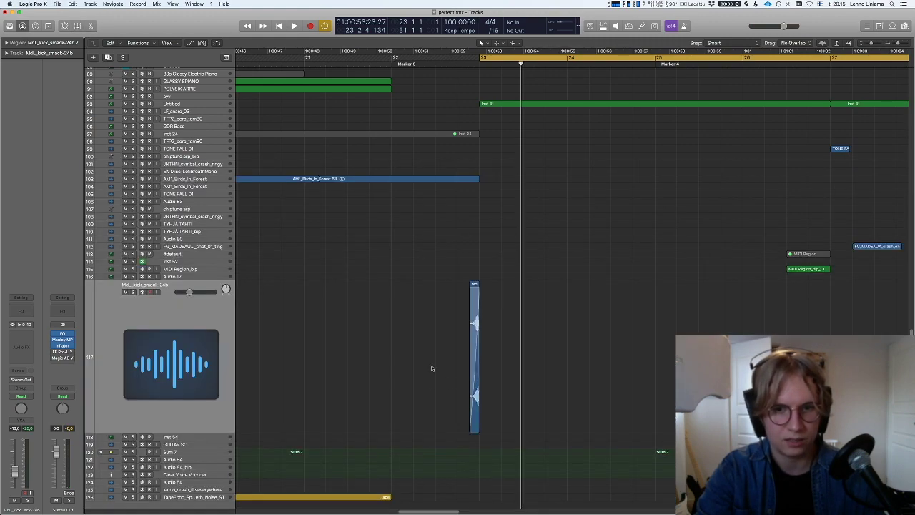
{"action": "key", "text": "space"}
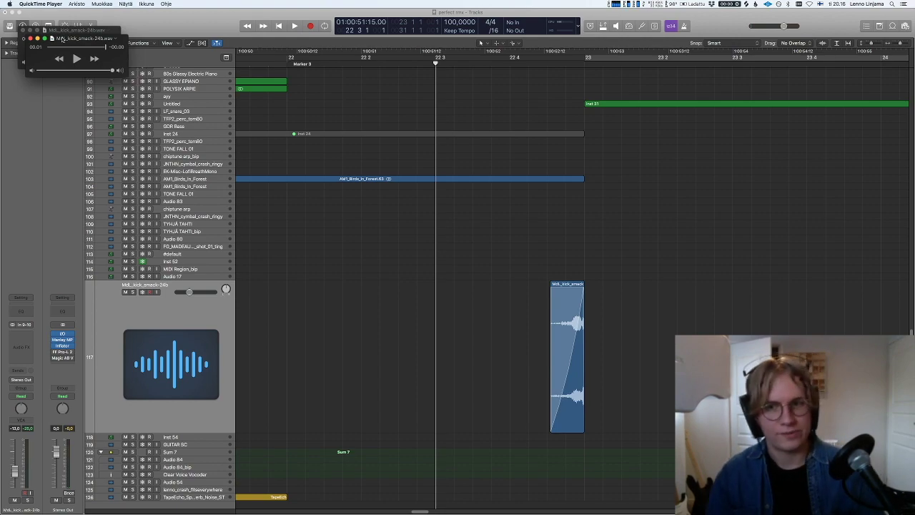
{"action": "key", "text": "super+q"}
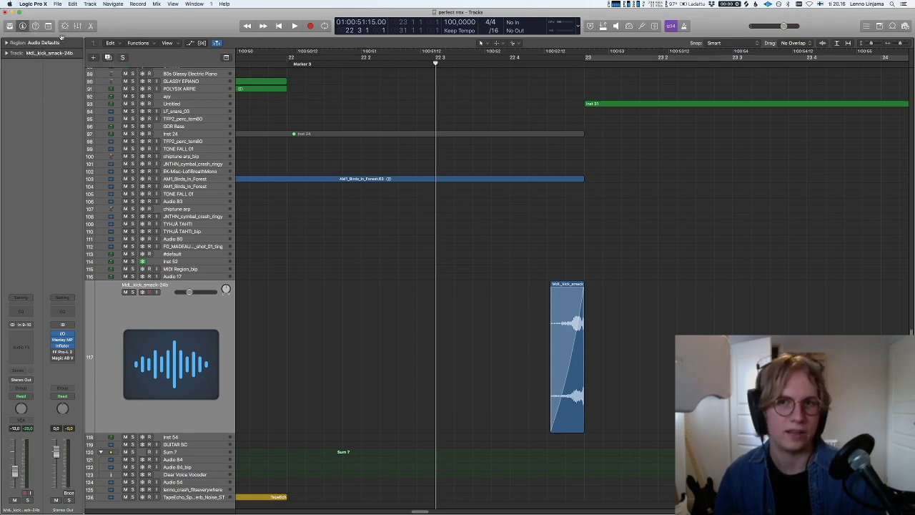
- Play the arrangement from bar 23 past bar 31 and select the MIDI Region_bip track
{"action": "key", "text": "space"}
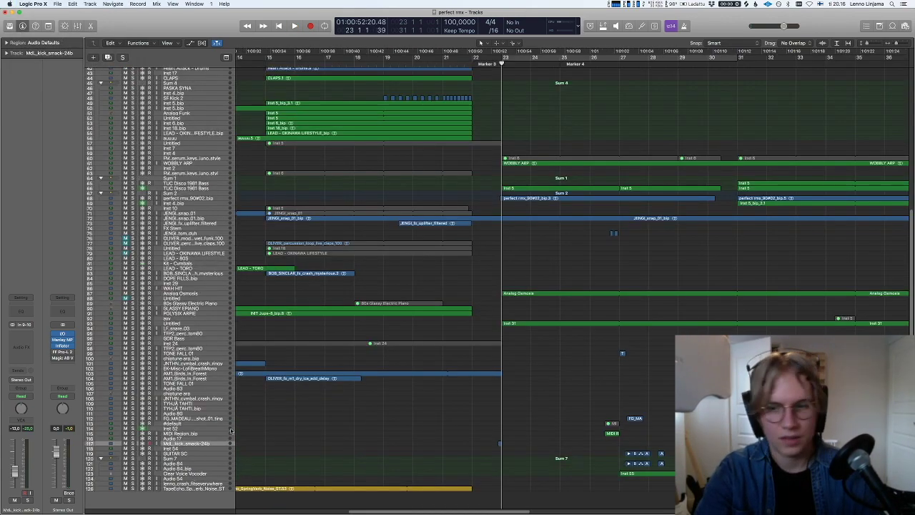
{"action": "key", "text": "space"}
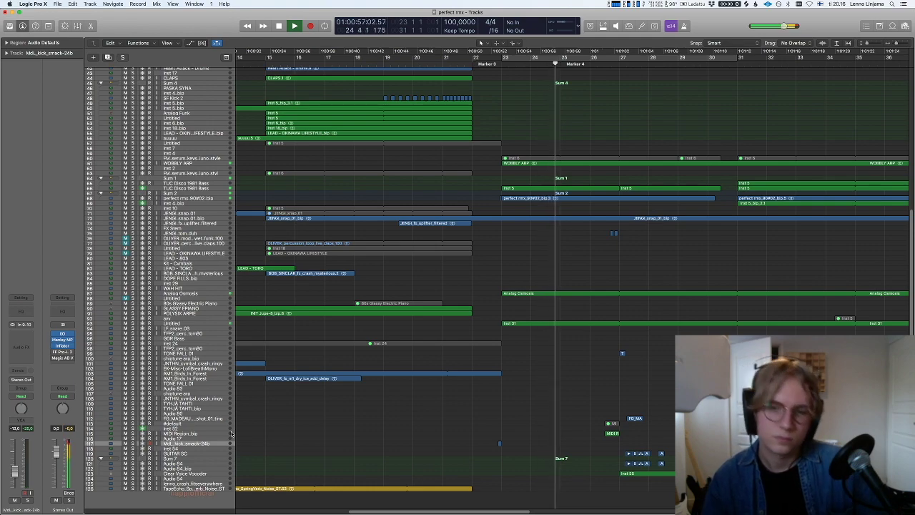
{"action": "left_click", "coordinate": [231, 434]}
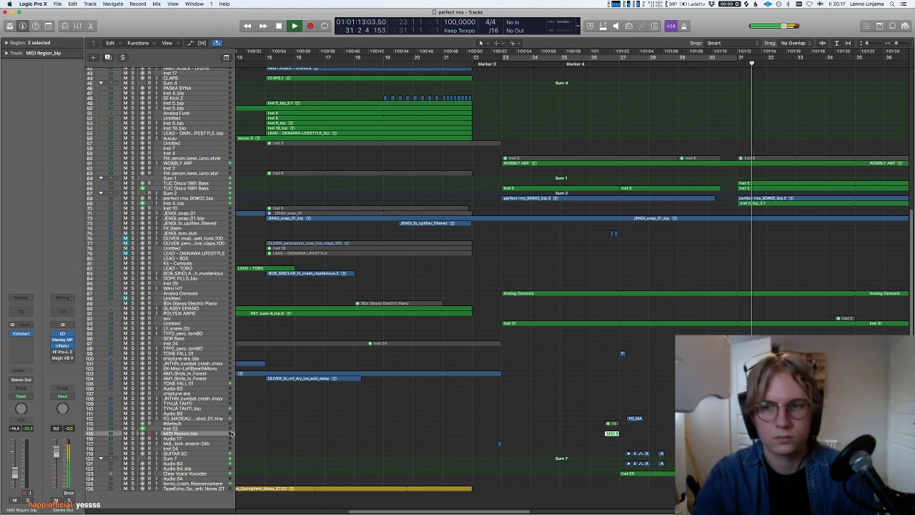
{"action": "key", "text": "space"}
- Set the cycle range to bars 27 to 31 and play the soloed Sum 7 with GUITAR SC selected
{"action": "left_click_drag", "start_coordinate": [619, 62], "coordinate": [737, 60]}
{"action": "left_click", "coordinate": [197, 454]}
{"action": "key", "text": "space"}
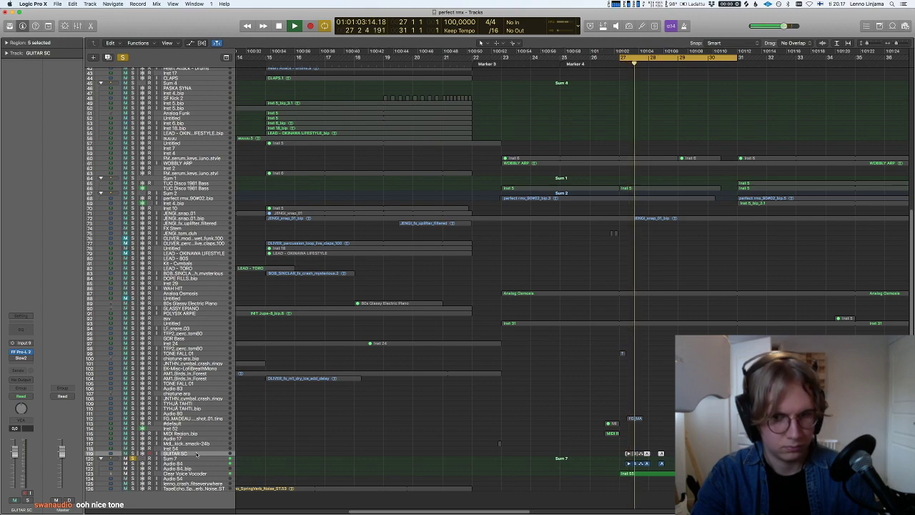
- Select the Audio 84 track and examine its guitar comp regions up close during playback
{"action": "left_click", "coordinate": [196, 464]}
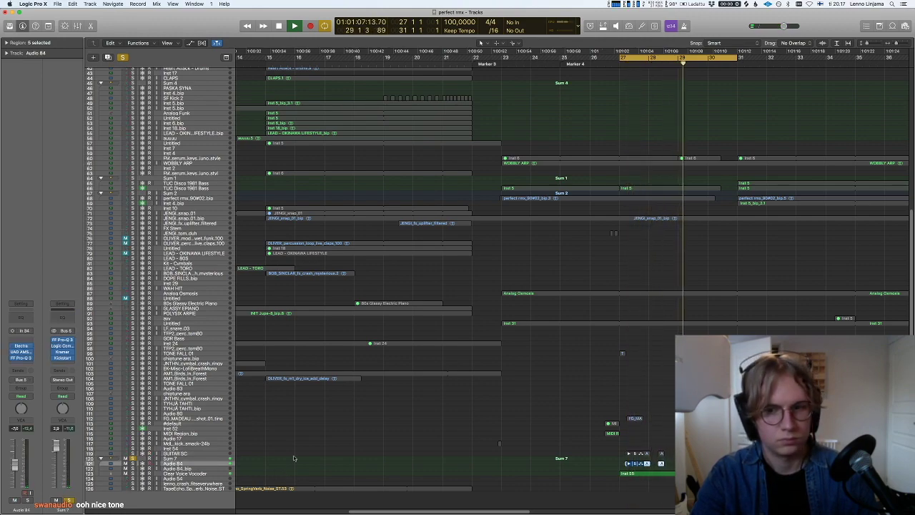
{"action": "key", "text": "z"}
{"action": "scroll", "coordinate": [304, 465], "scroll_direction": "up", "scroll_amount": 10}
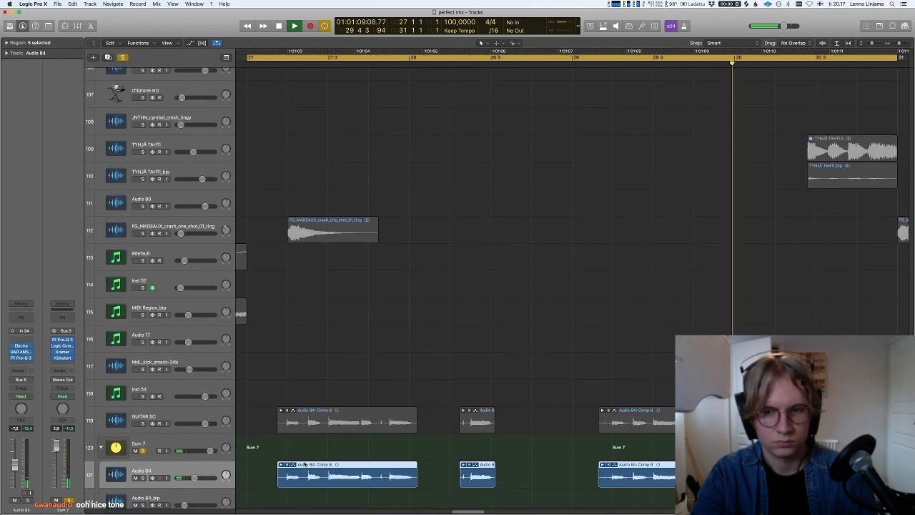
{"action": "scroll", "coordinate": [297, 459], "scroll_direction": "left", "scroll_amount": 10}
{"action": "scroll", "coordinate": [296, 459], "scroll_direction": "down", "scroll_amount": 10}
{"action": "scroll", "coordinate": [303, 452], "scroll_direction": "right", "scroll_amount": 10}
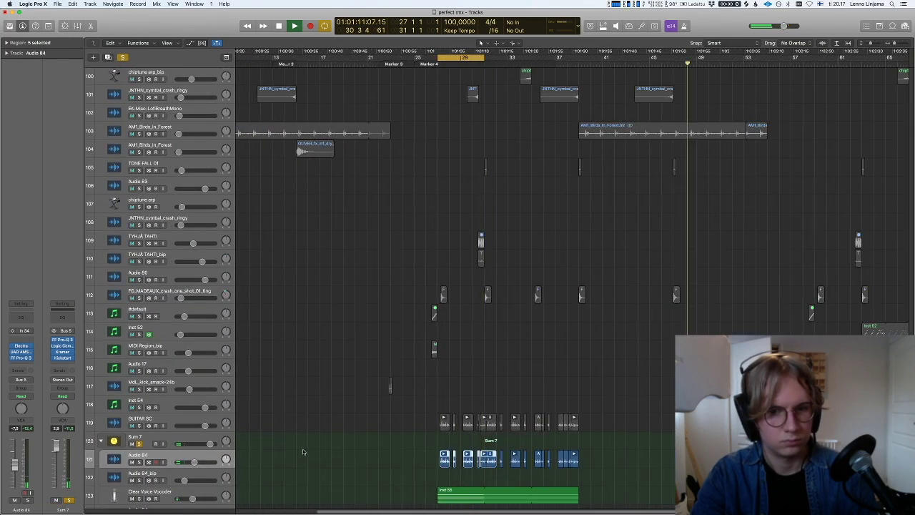
{"action": "key", "text": "space"}
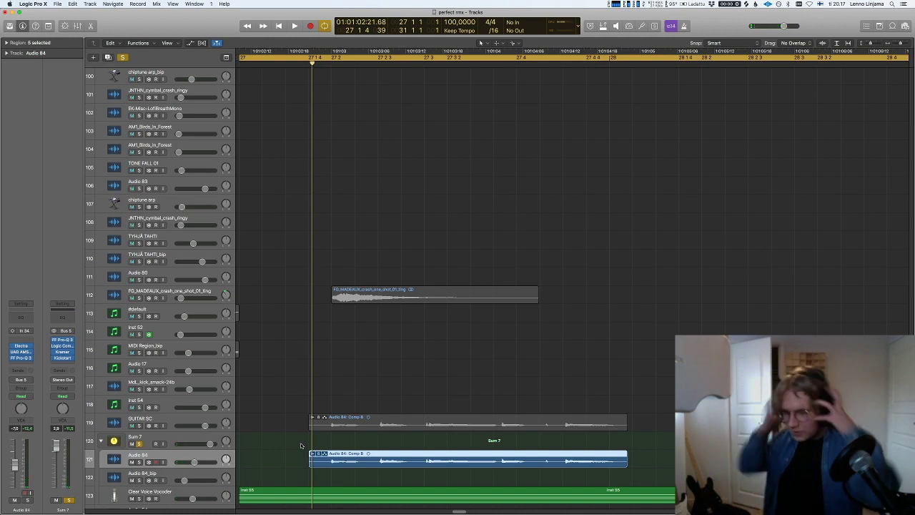
{"action": "key", "text": "space"}
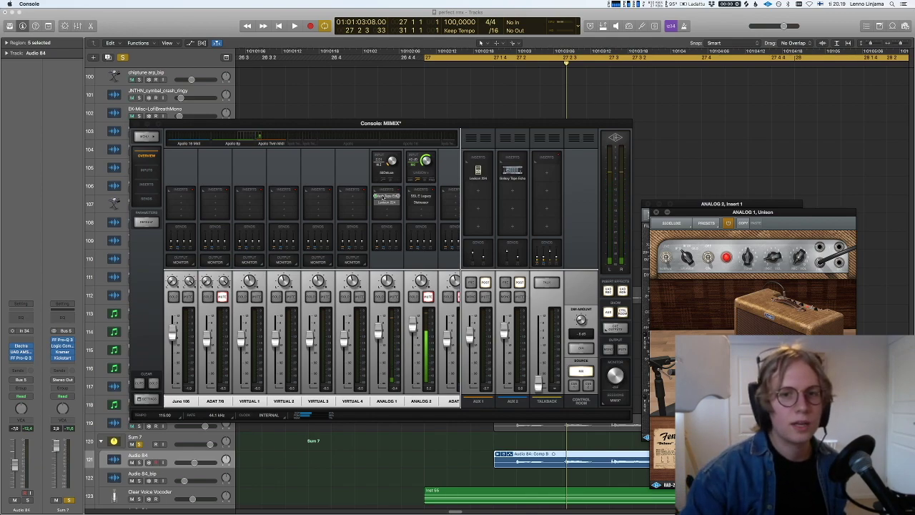
- In the UAD Console, clear insert 1 on ANALOG 1 and choose a plug-in from the Dynamics category
{"action": "left_click", "coordinate": [427, 178]}
{"action": "left_click", "coordinate": [393, 238]}
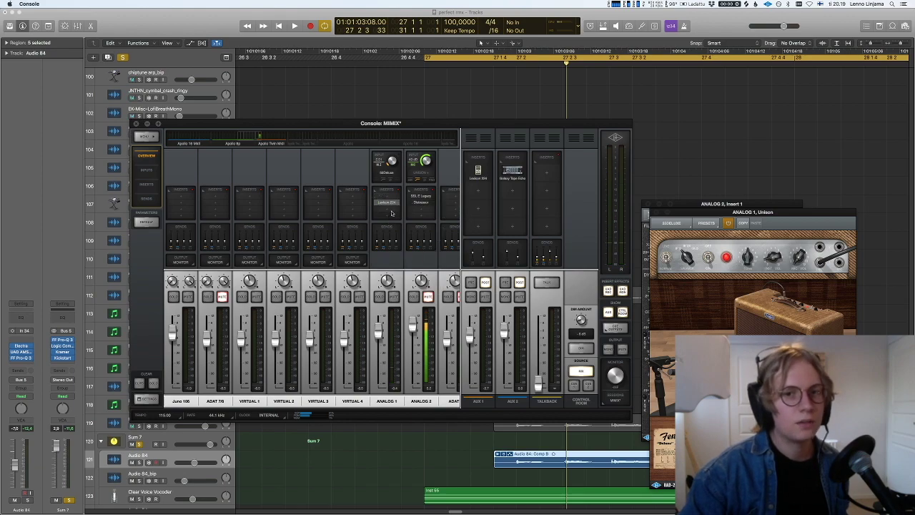
{"action": "left_click", "coordinate": [390, 197]}
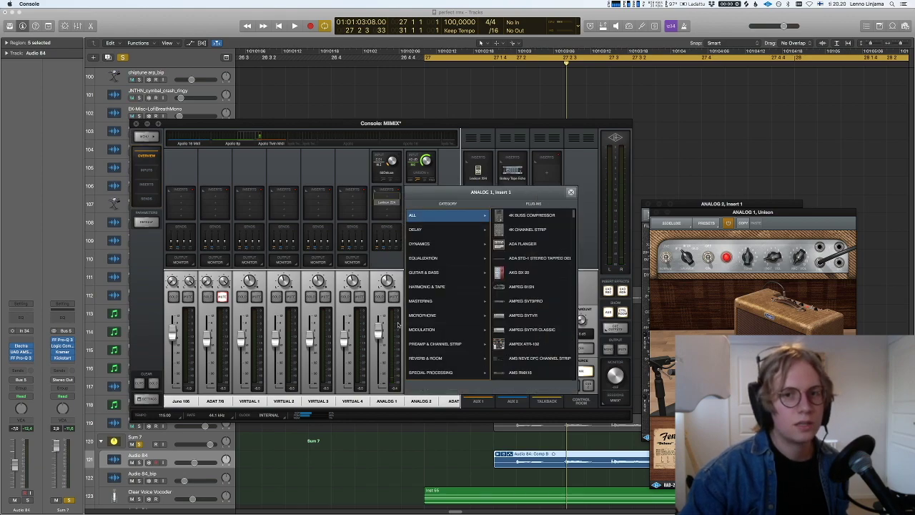
{"action": "left_click", "coordinate": [452, 246]}
{"action": "left_click", "coordinate": [550, 337]}
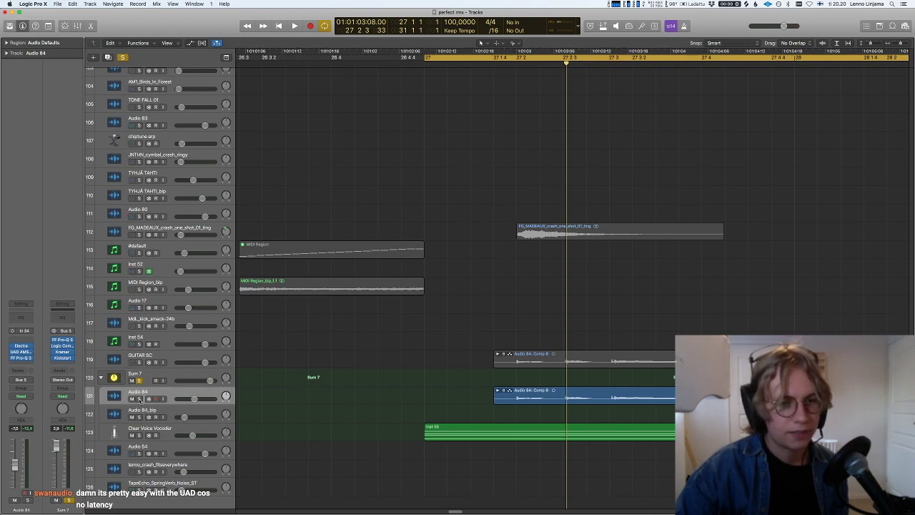
- Solo the Audio 84 guitar regions and play them from bar 27
{"action": "left_click", "coordinate": [140, 399]}
{"action": "key", "text": "ctrl+s"}
{"action": "key", "text": "space"}
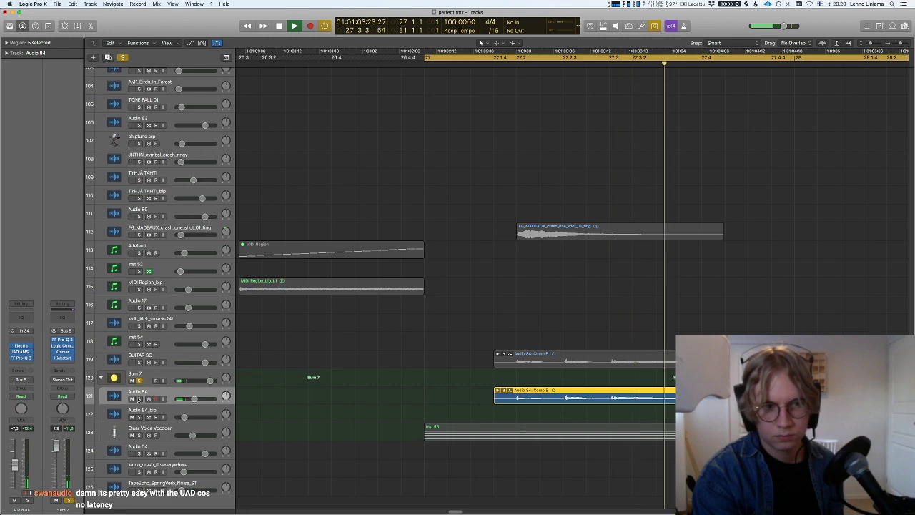
{"action": "key", "text": "space"}
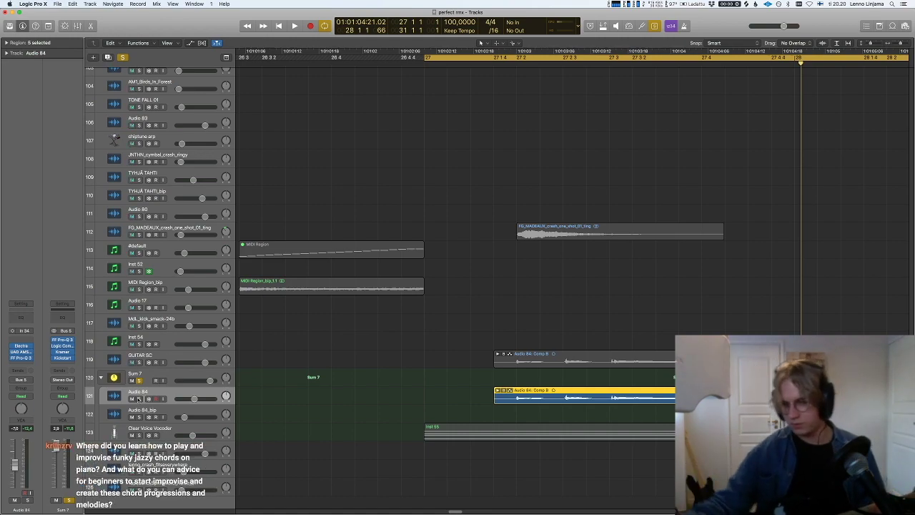
- Toggle the mute on the ANALOG 1 channel in the UAD Console and return to Logic Pro
{"action": "key", "text": "super+Tab"}
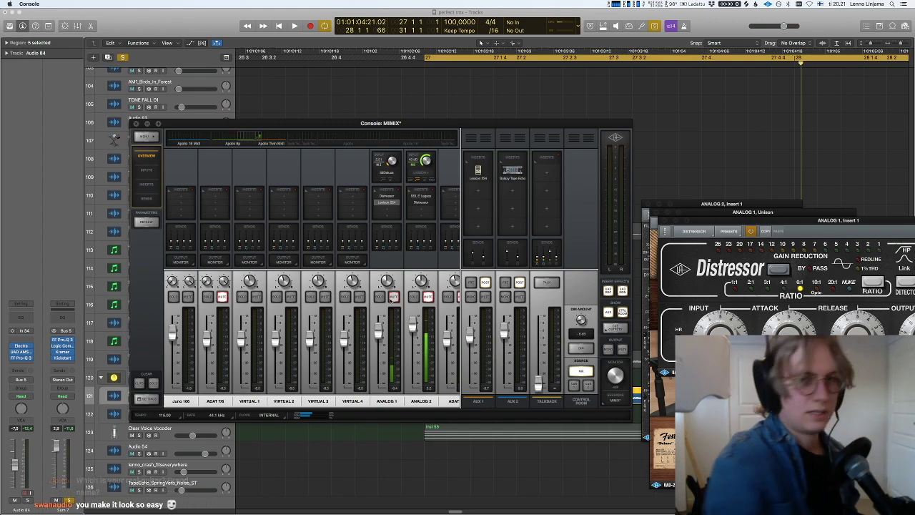
{"action": "left_click", "coordinate": [391, 299]}
{"action": "key", "text": "super+Tab"}
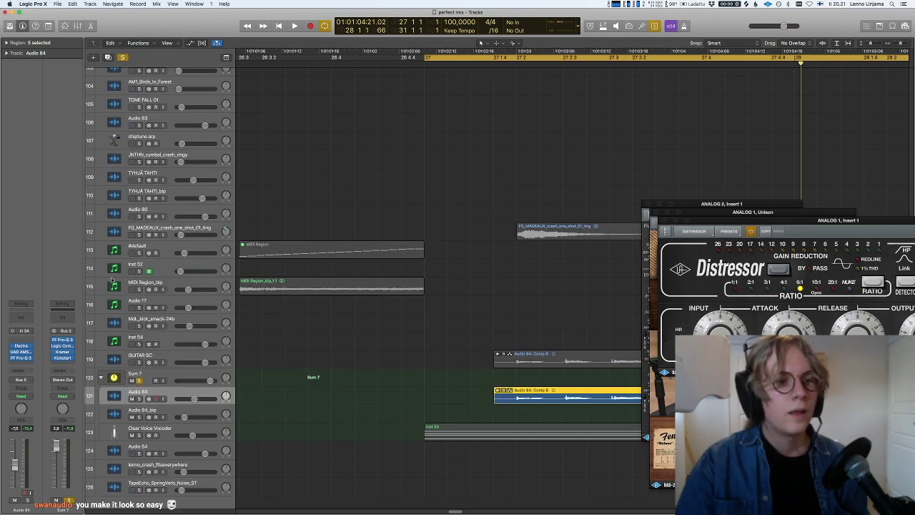
- Open Kush Electra and UAD AMS RMX16 Expanded on Audio 84 and examine their settings
{"action": "left_click", "coordinate": [21, 346]}
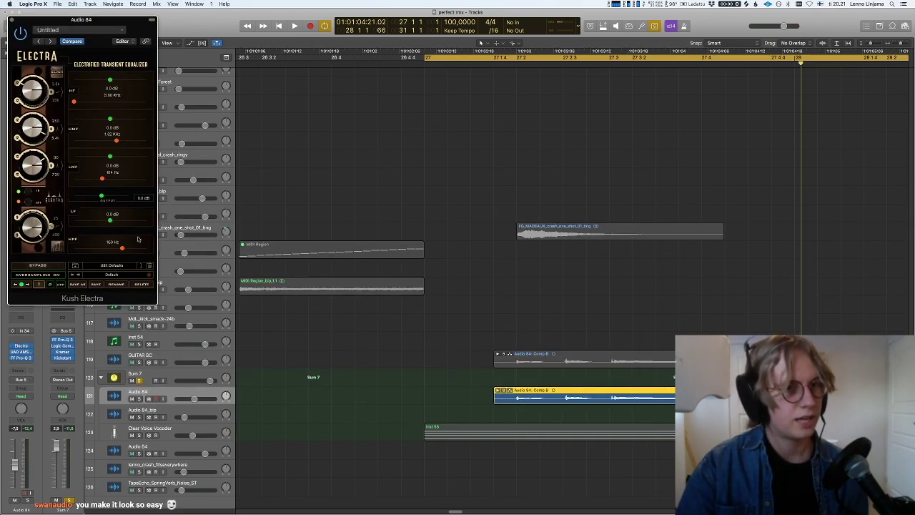
{"action": "left_click", "coordinate": [27, 351]}
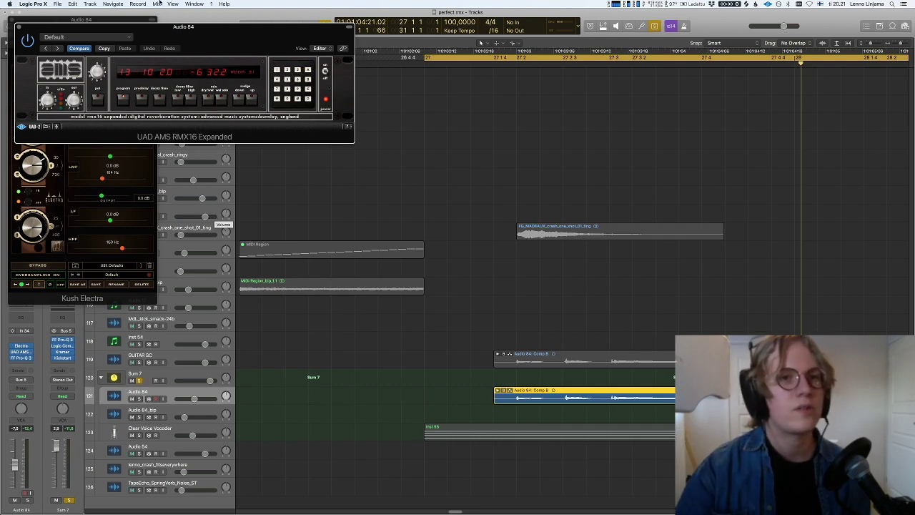
{"action": "left_click", "coordinate": [249, 72]}
{"action": "left_click", "coordinate": [247, 70]}
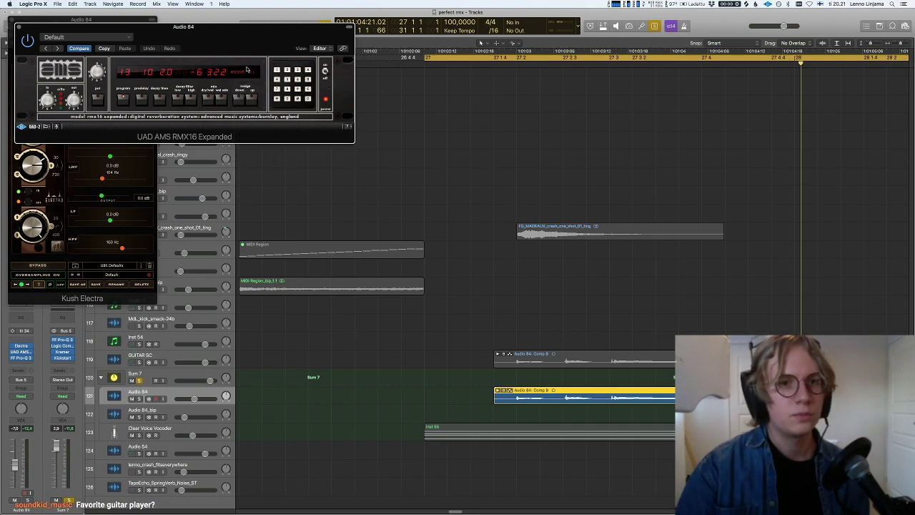
- Audition the RMX16 reverb on the Audio 84 guitar with wet solo, then restore the dry/wet mix
{"action": "key", "text": "space"}
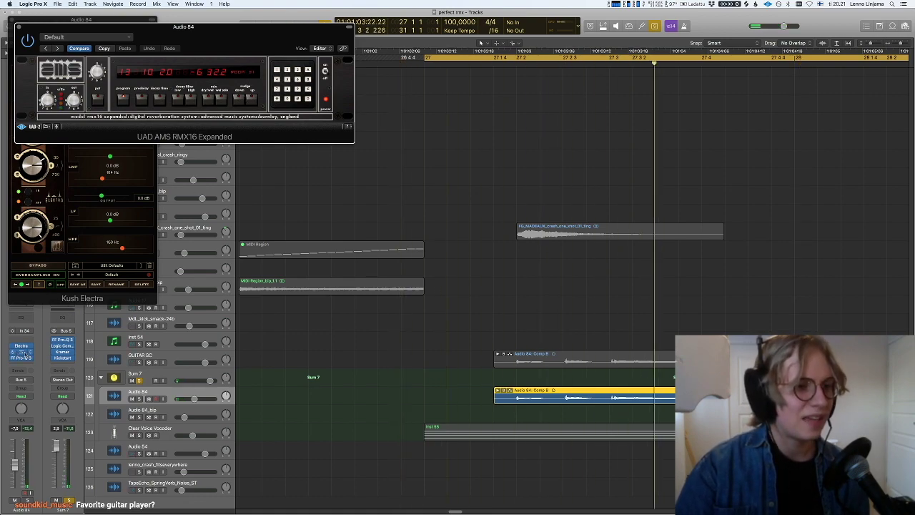
{"action": "left_click", "coordinate": [218, 102]}
{"action": "key", "text": "space"}
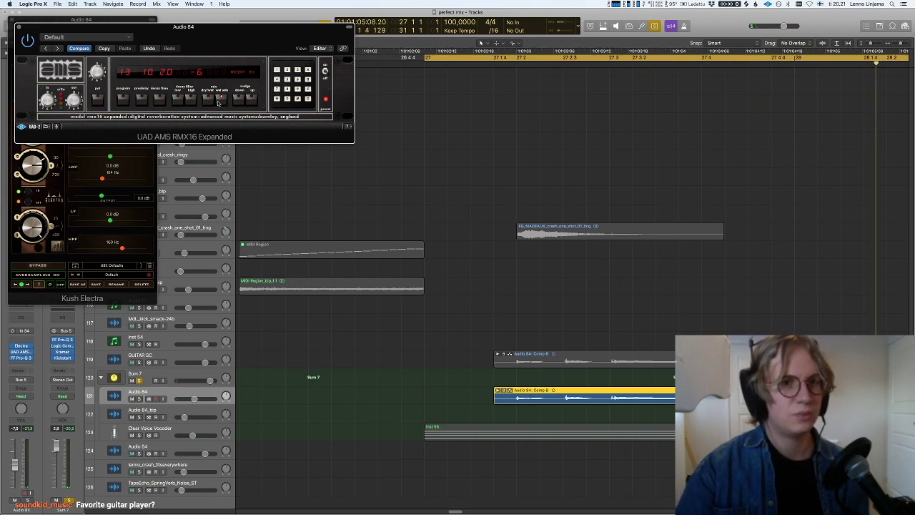
{"action": "left_click", "coordinate": [208, 100]}
- Play the guitar with the reverb, examine the FF Pro-Q 3 curve on Audio 84, and close the plug-in windows
{"action": "key", "text": "space"}
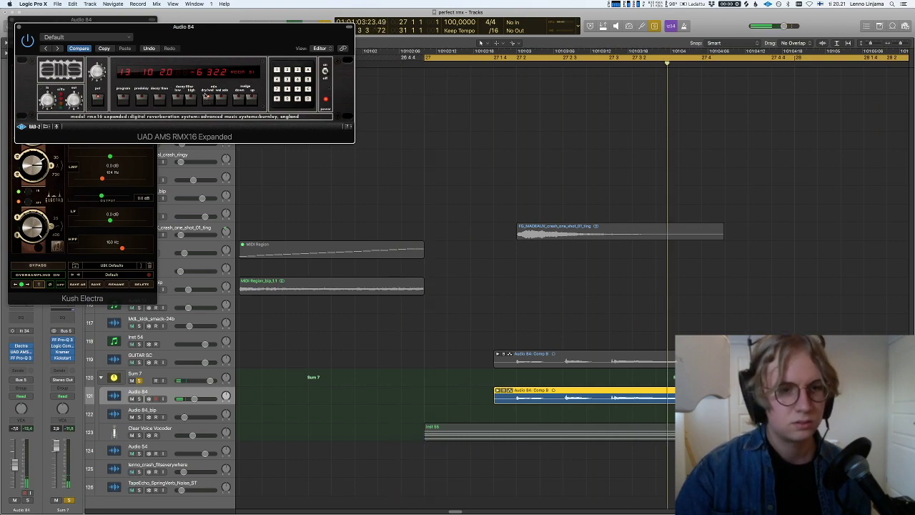
{"action": "left_click", "coordinate": [21, 358]}
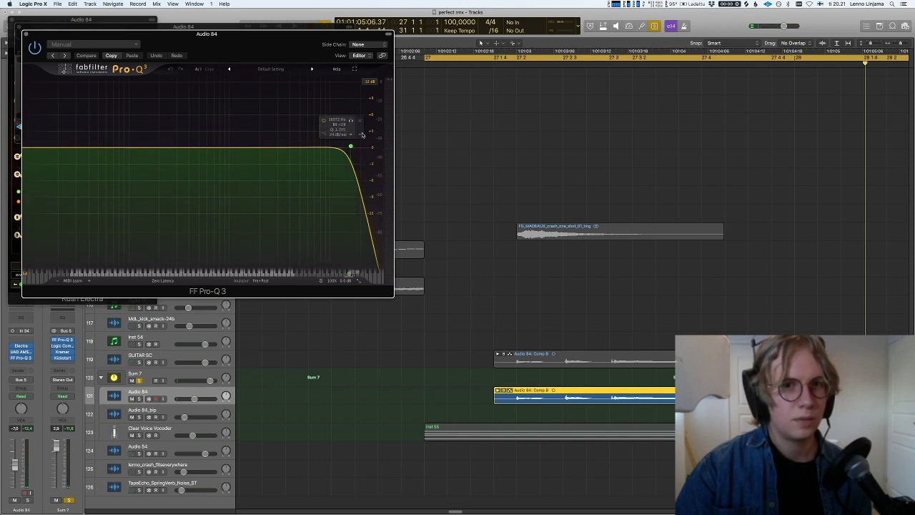
{"action": "left_click", "coordinate": [26, 34]}
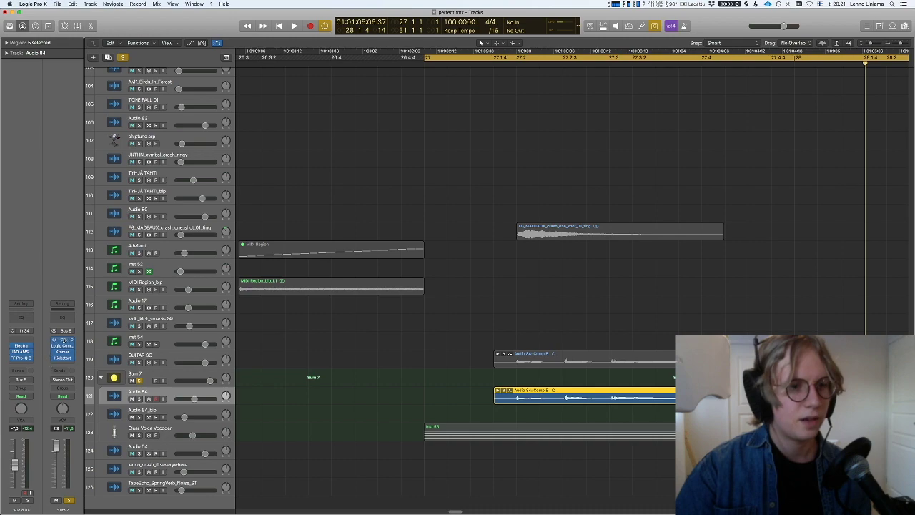
- Select the Clear Voice Vocoder track, show its EVOC 20 PolySynth, and play the track soloed from bar 27
{"action": "scroll", "coordinate": [93, 395], "scroll_direction": "down", "scroll_amount": 1}
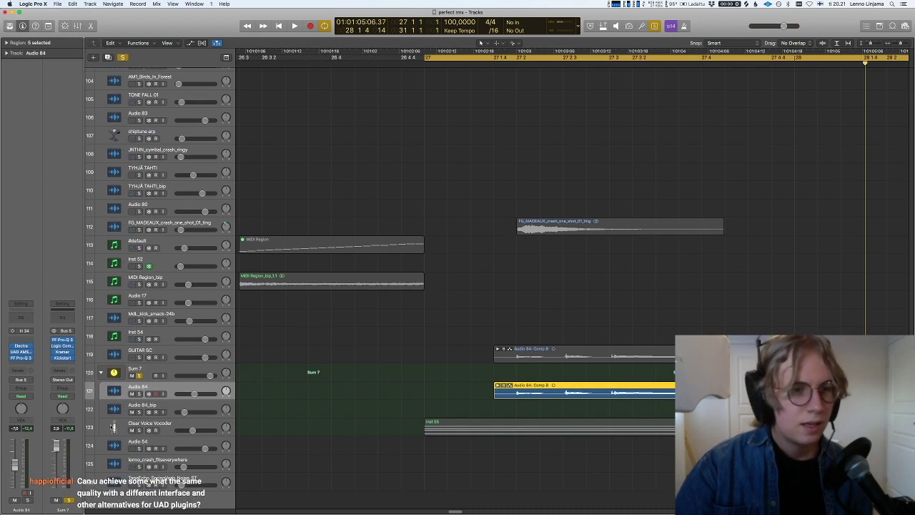
{"action": "left_click", "coordinate": [121, 414]}
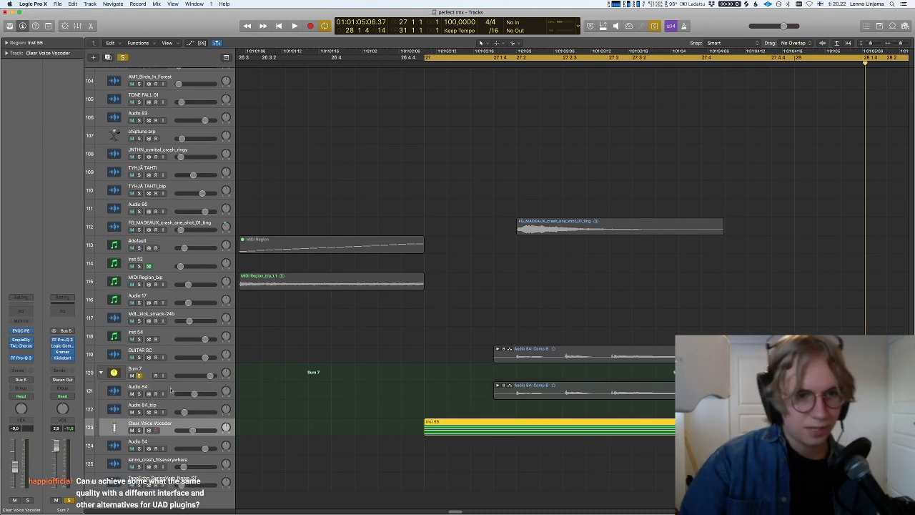
{"action": "left_click", "coordinate": [279, 352], "text": "ctrl+alt"}
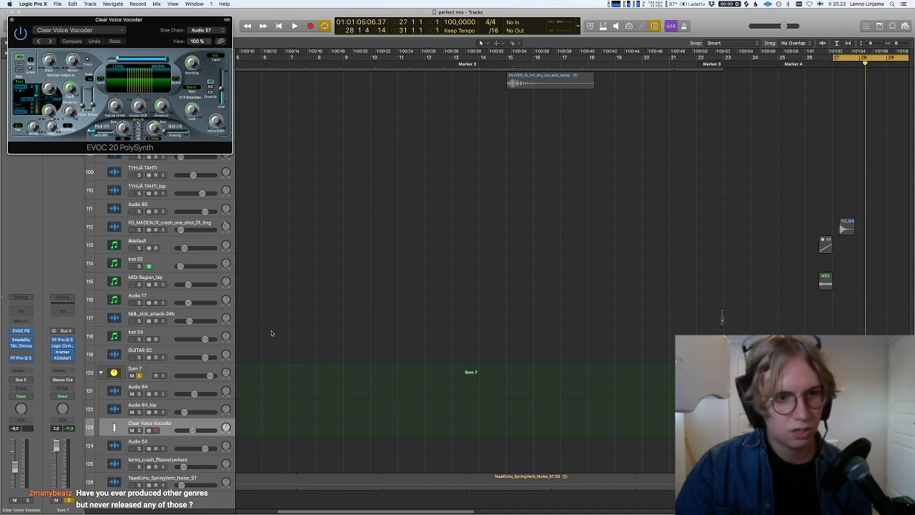
{"action": "key", "text": "space"}
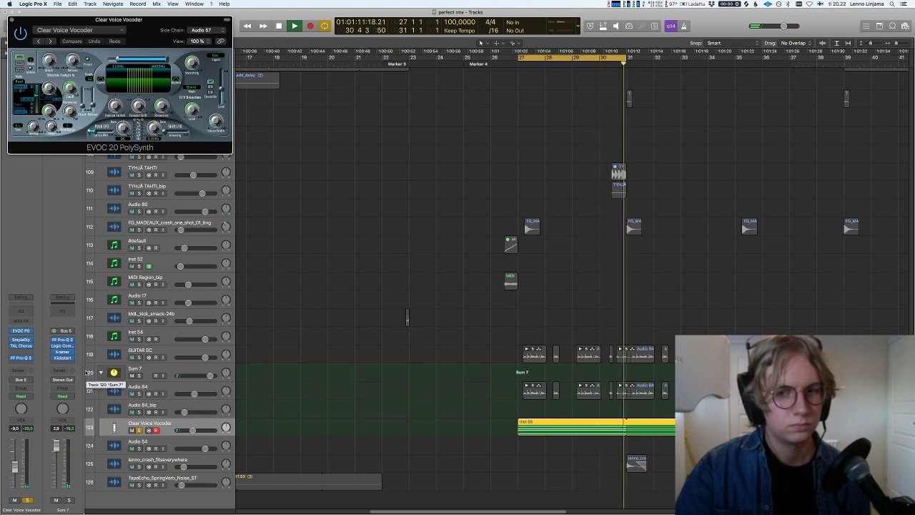
{"action": "key", "text": "space"}
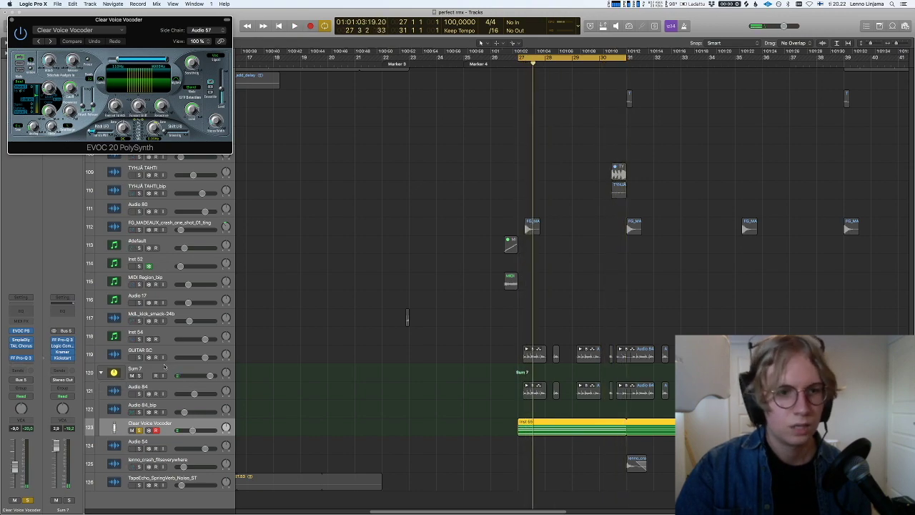
- Check the GUITAR SC track, return to Clear Voice Vocoder, and play it while opening its Sample Delay
{"action": "left_click", "coordinate": [151, 350]}
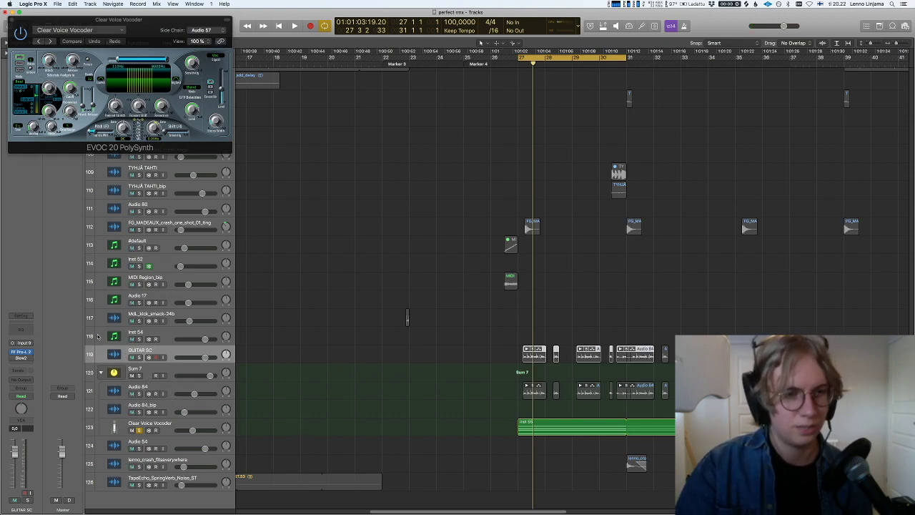
{"action": "left_click", "coordinate": [114, 428]}
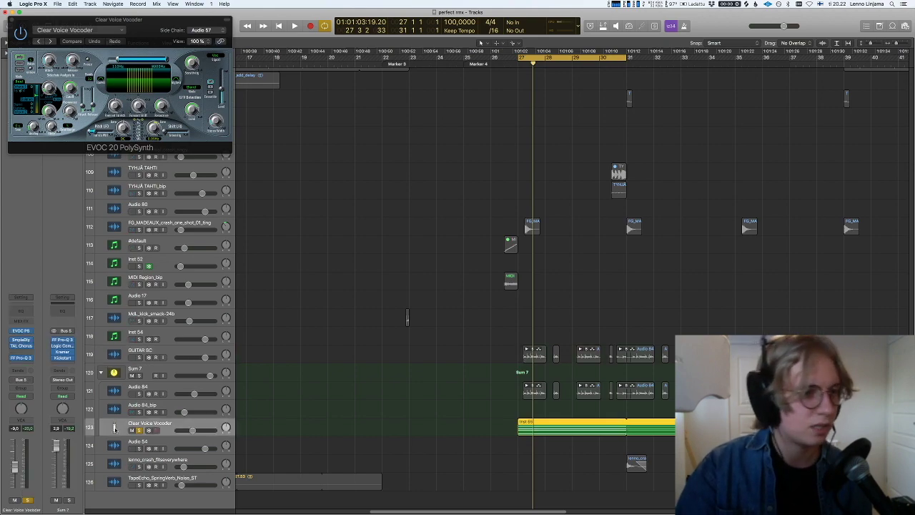
{"action": "key", "text": "space"}
{"action": "left_click", "coordinate": [21, 341]}
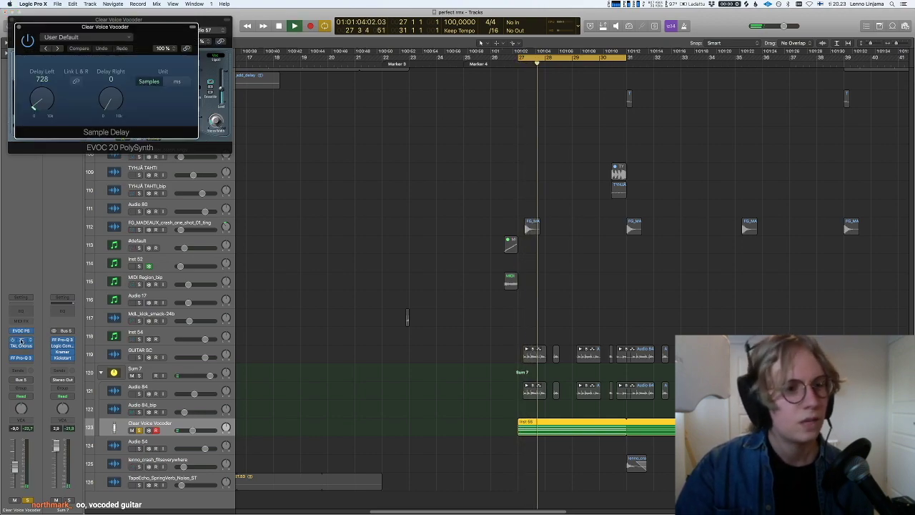
{"action": "key", "text": "space"}
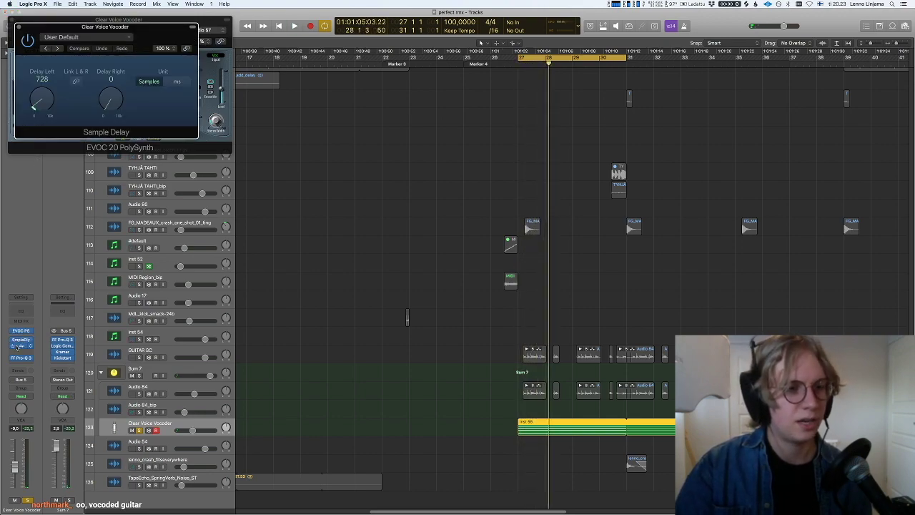
- Open TAL-Chorus-LX on Clear Voice Vocoder and compare its insert effects bypassed and active during playback
{"action": "left_click", "coordinate": [20, 346]}
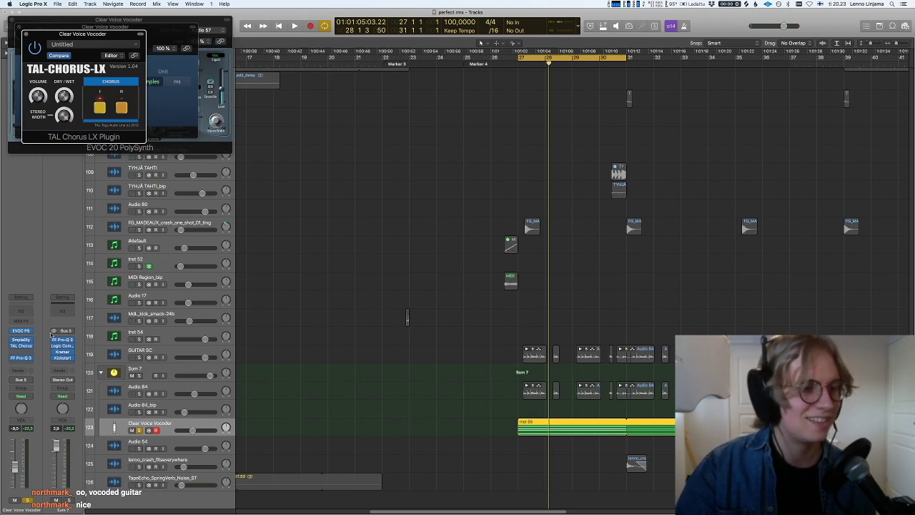
{"action": "key", "text": "space"}
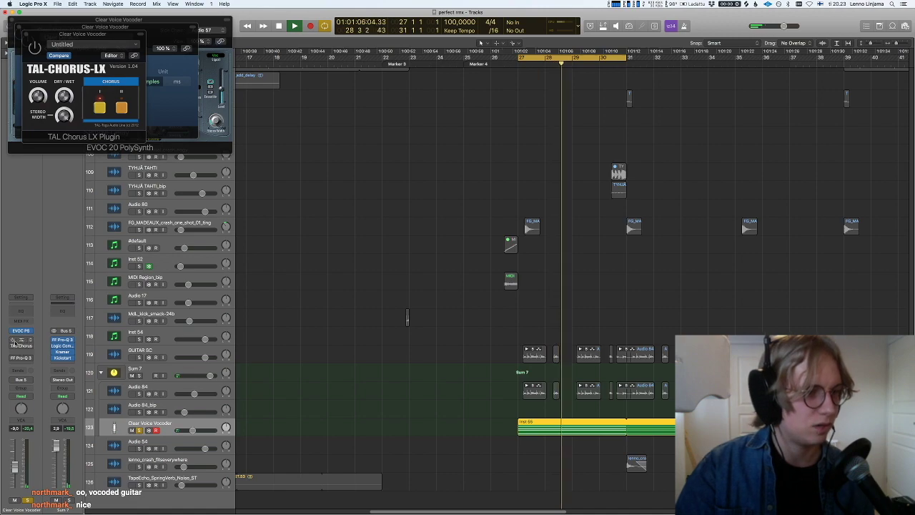
{"action": "left_click_drag", "start_coordinate": [13, 340], "coordinate": [12, 377]}
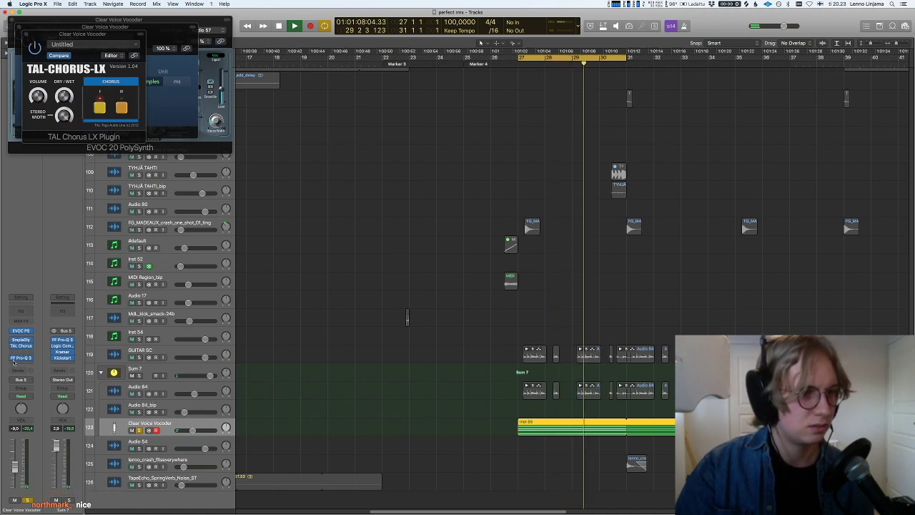
- Examine the FF Pro-Q 3 curve on Clear Voice Vocoder during playback and close the plug-in windows
{"action": "left_click", "coordinate": [22, 356]}
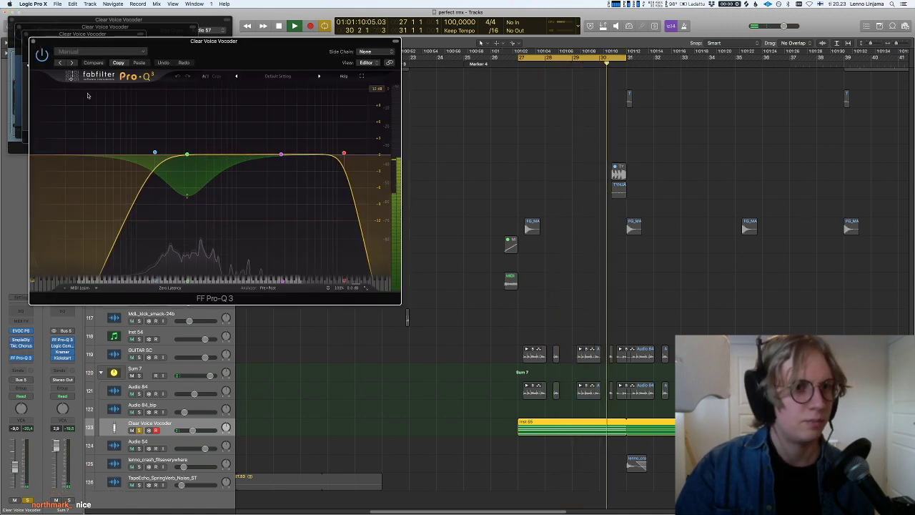
{"action": "key", "text": "space"}
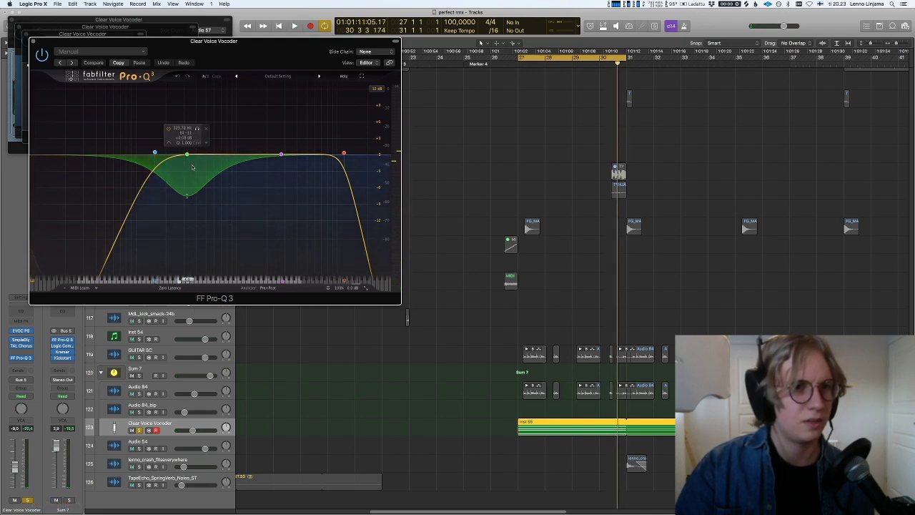
{"action": "left_click", "coordinate": [30, 43]}
- Select and solo Sum 7 and play the guitar and vocoder layers together
{"action": "left_click", "coordinate": [181, 369]}
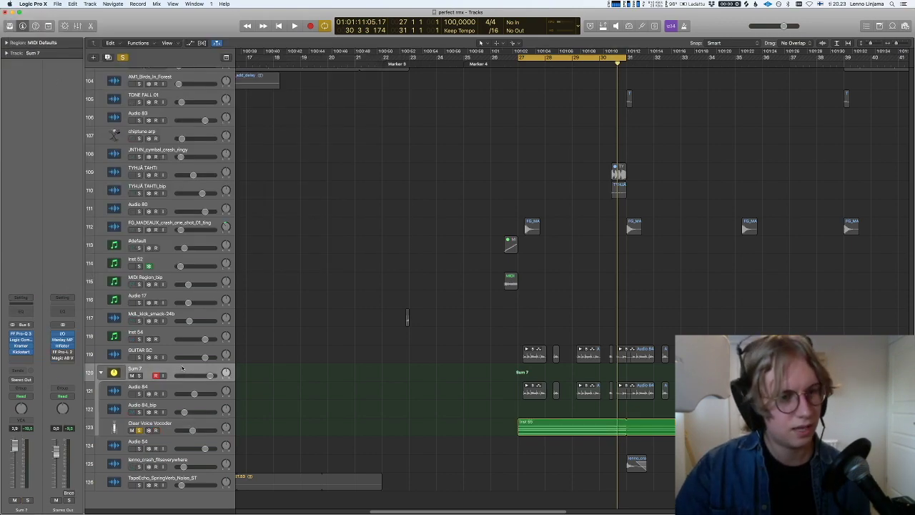
{"action": "key", "text": "space"}
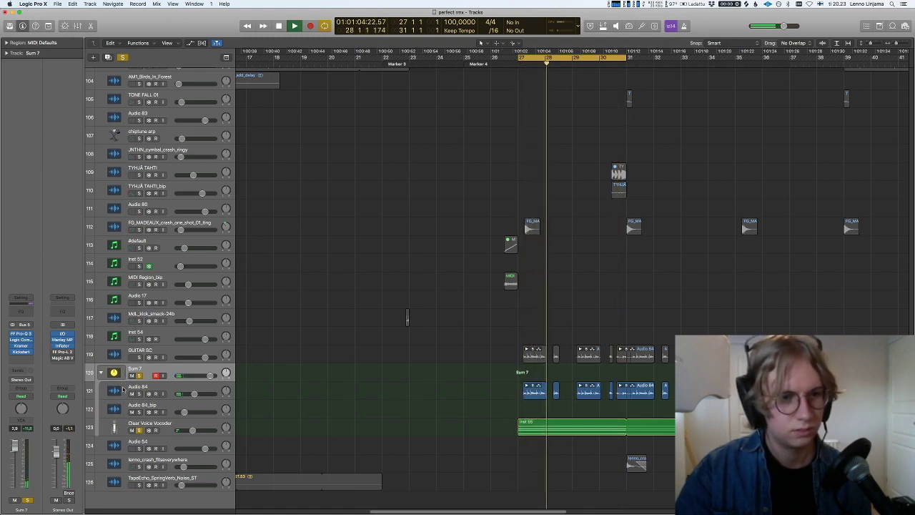
{"action": "key", "text": "space"}
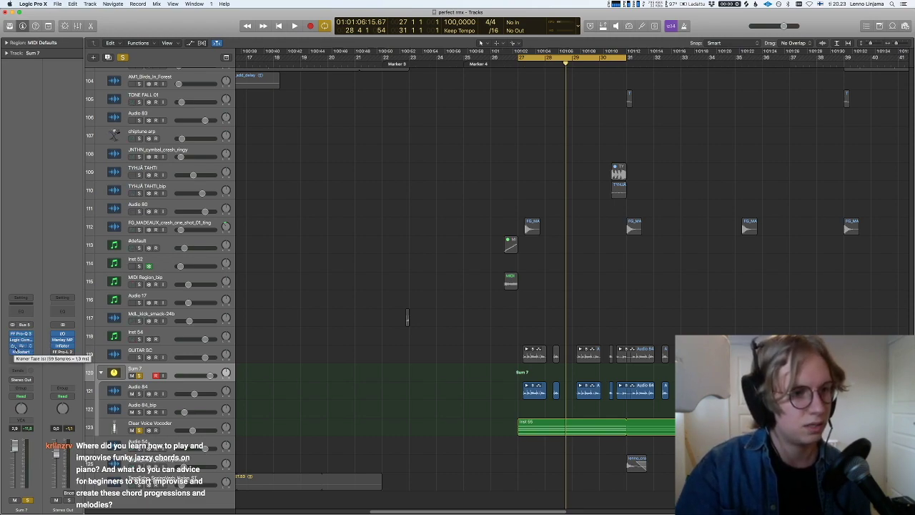
- Examine FF Pro-Q 3, Logic Compressor, Waves Kramer Tape and Kickstart on Sum 7, with intermittent playback
{"action": "left_click", "coordinate": [21, 334]}
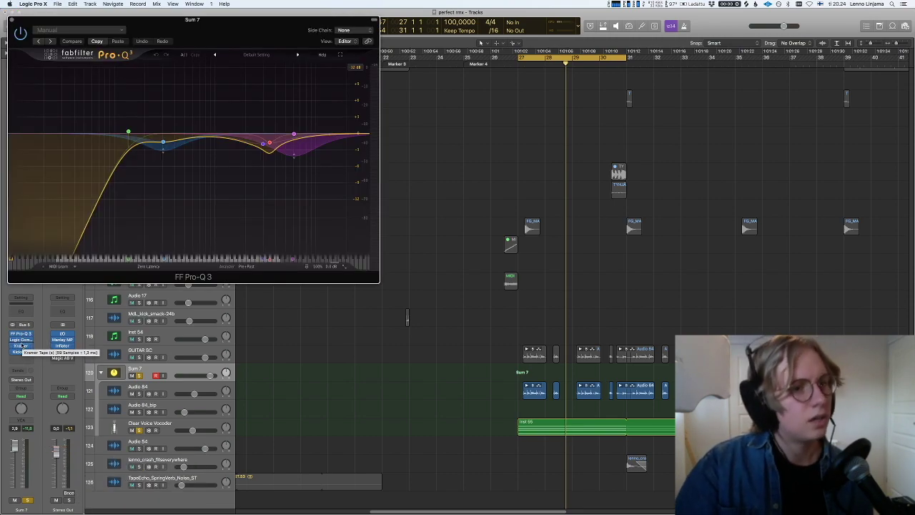
{"action": "key", "text": "space"}
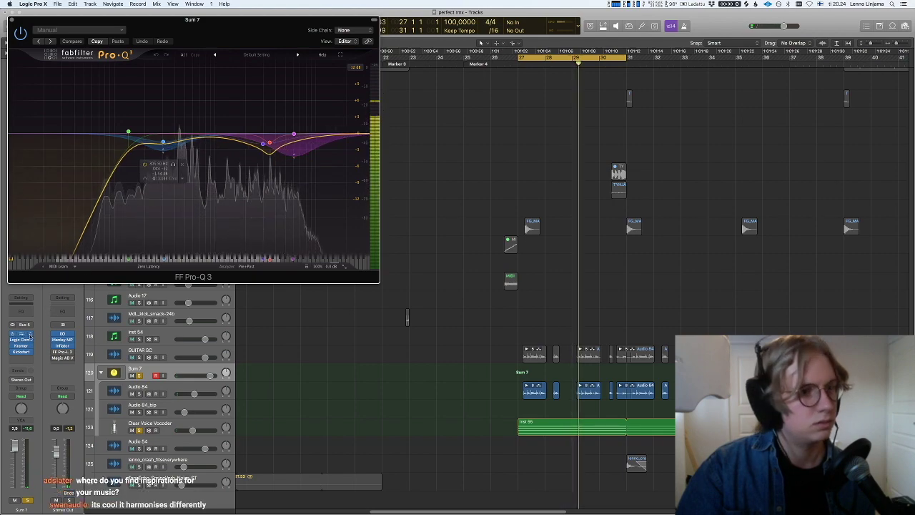
{"action": "left_click", "coordinate": [22, 340]}
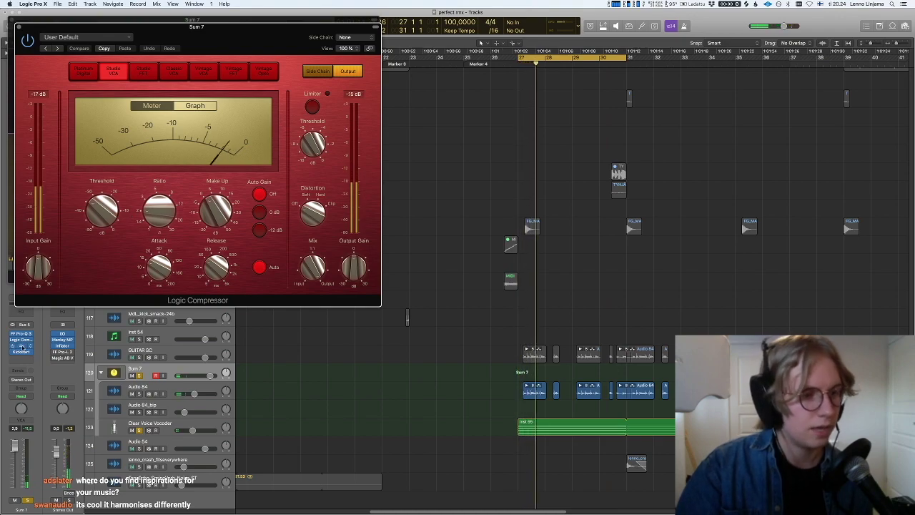
{"action": "left_click", "coordinate": [22, 346]}
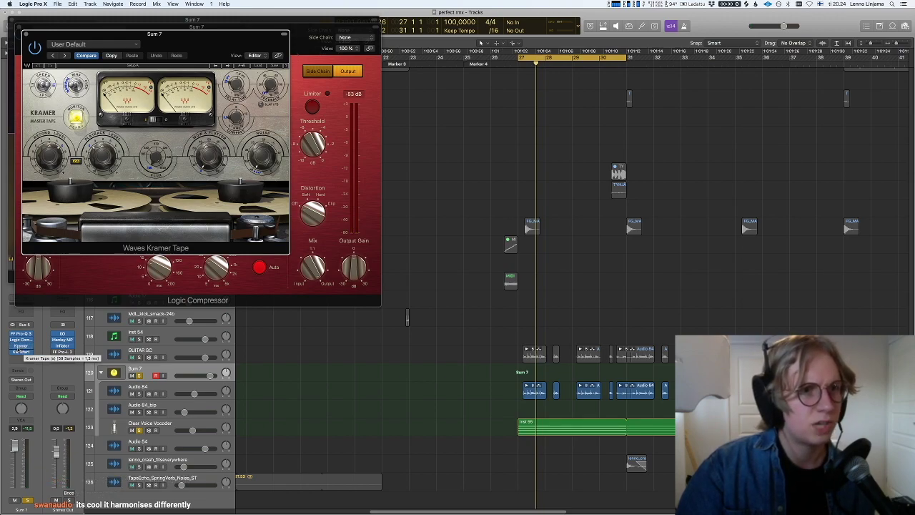
{"action": "key", "text": "space"}
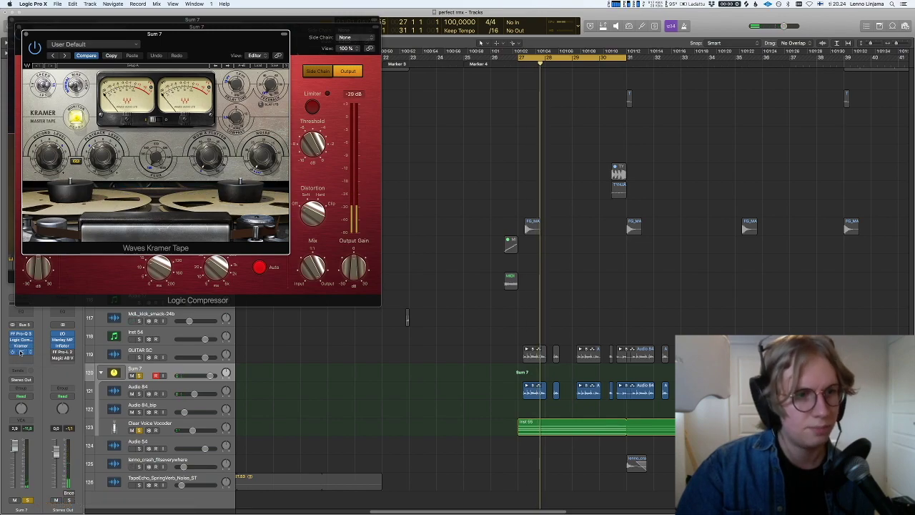
{"action": "left_click", "coordinate": [20, 352]}
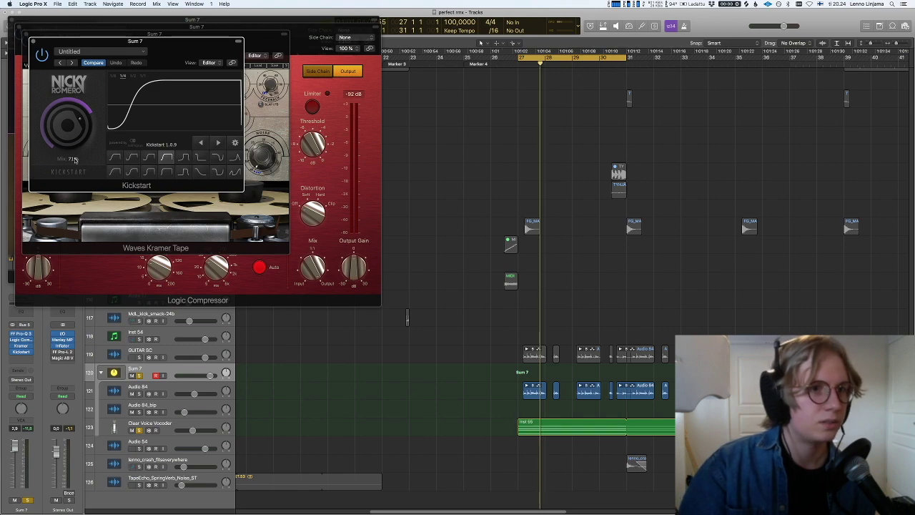
- Inspect the first Audio 84 comp region near bar 27 up close
{"action": "left_click", "coordinate": [449, 446]}
{"action": "left_click", "coordinate": [525, 395]}
{"action": "left_click", "coordinate": [529, 396]}
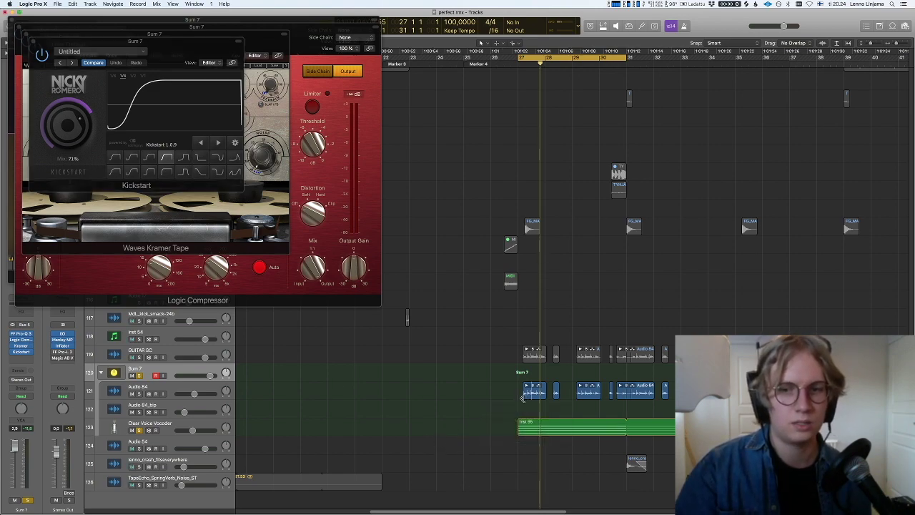
{"action": "left_click", "coordinate": [530, 394]}
{"action": "left_click", "coordinate": [528, 394]}
{"action": "scroll", "coordinate": [527, 392], "scroll_direction": "up", "scroll_amount": 5}
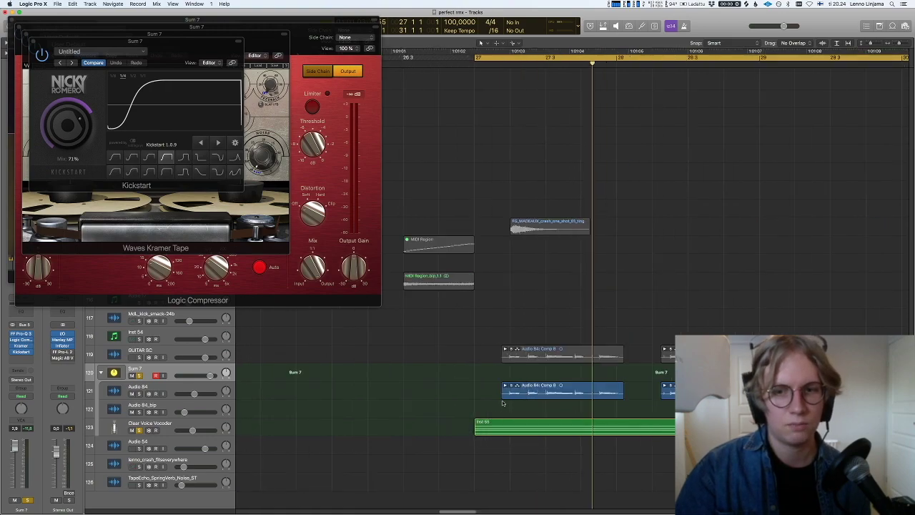
- Clear the solo on Sum 7 and move the playhead back to bar 22
{"action": "key", "text": "s"}
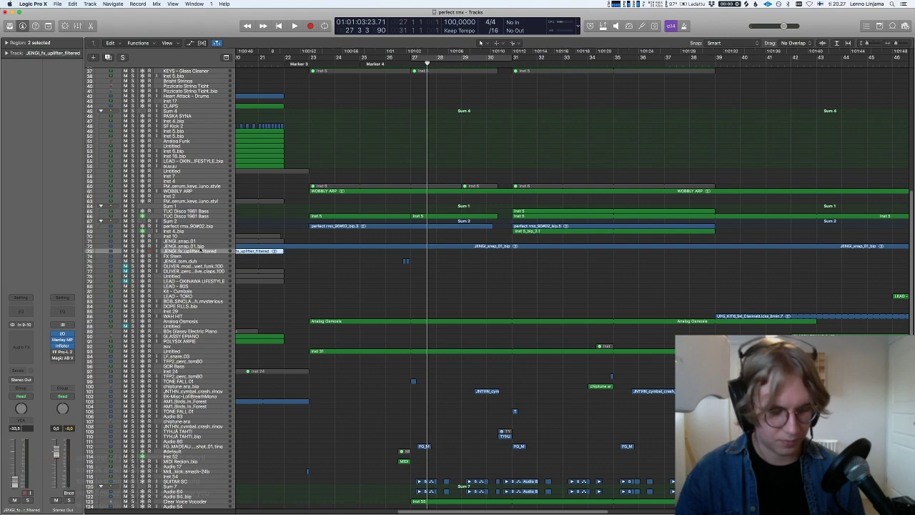
{"action": "key", "text": "comma"}
{"action": "key", "text": "comma"}
{"action": "key", "text": "comma"}
{"action": "key", "text": "comma"}
{"action": "key", "text": "comma"}
{"action": "key", "text": "comma"}
{"action": "key", "text": "comma"}
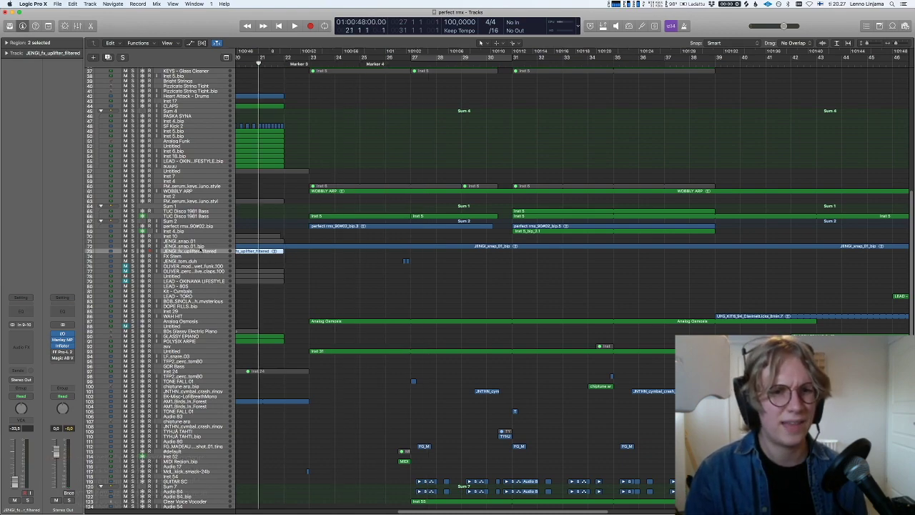
{"action": "key", "text": "period"}
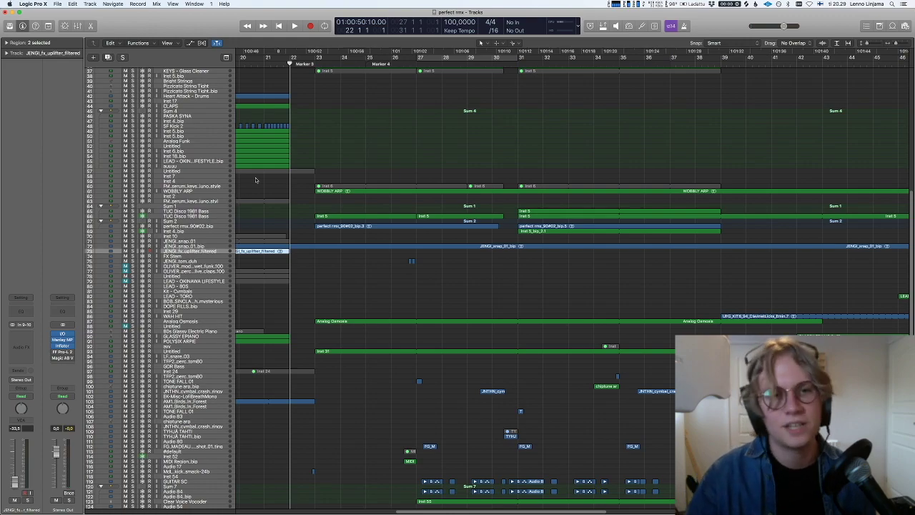
- Inspect the Inst 5 regions on the Untitled track above KEYS - Glass Cleaner up close
{"action": "scroll", "coordinate": [253, 181], "scroll_direction": "up", "scroll_amount": 10}
{"action": "left_click", "coordinate": [173, 205]}
{"action": "left_click", "coordinate": [173, 201]}
{"action": "key", "text": "ctrl+z"}
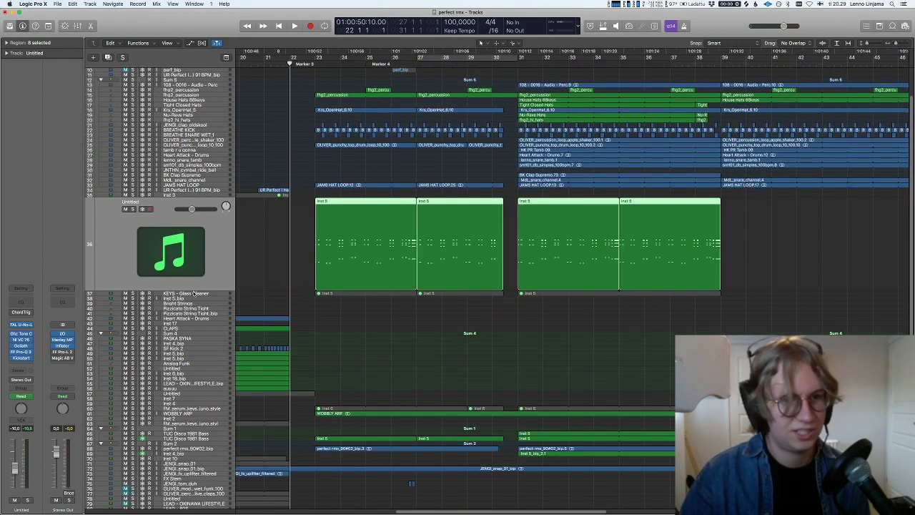
{"action": "key", "text": "ctrl+z"}
- Select the JENGI_snap_01_bip track and move the playhead to bar 23
{"action": "left_click", "coordinate": [201, 380]}
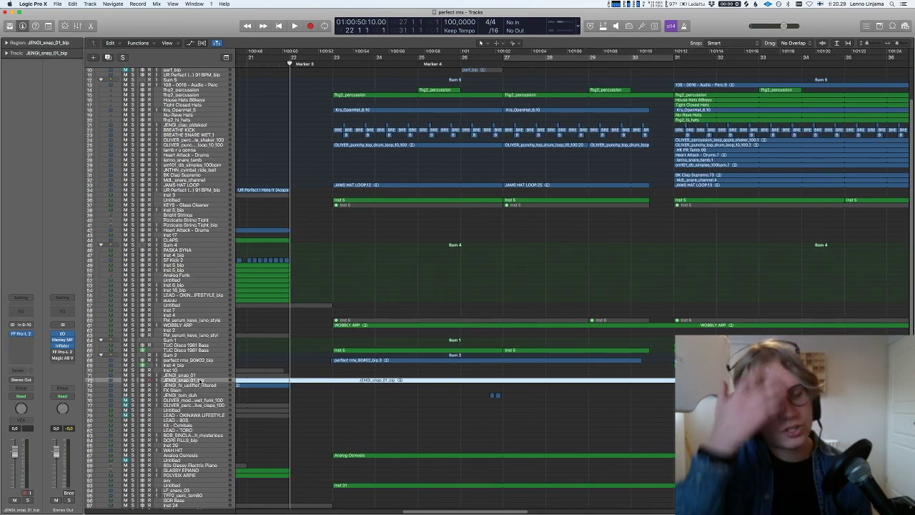
{"action": "key", "text": "."}
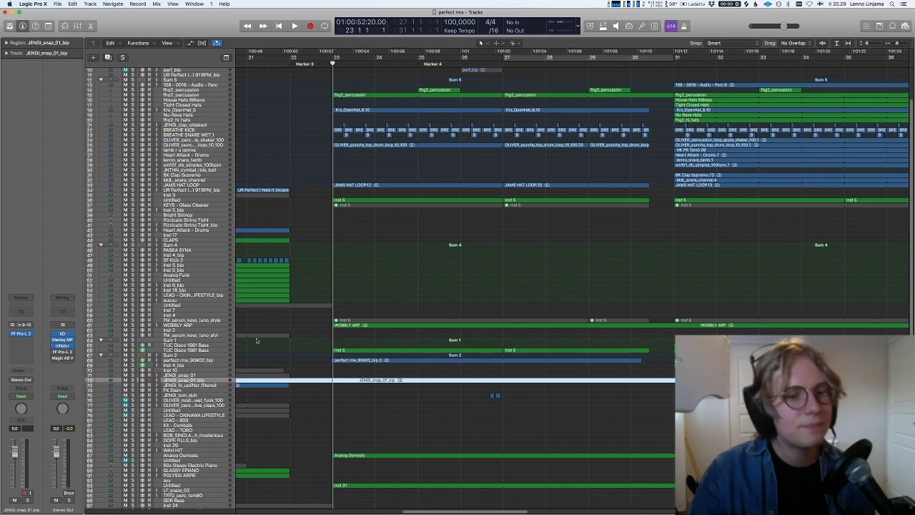
{"action": "scroll", "coordinate": [319, 287], "scroll_direction": "up", "scroll_amount": 5}
{"action": "scroll", "coordinate": [321, 285], "scroll_direction": "down", "scroll_amount": 5}
{"action": "scroll", "coordinate": [321, 285], "scroll_direction": "down", "scroll_amount": 10}
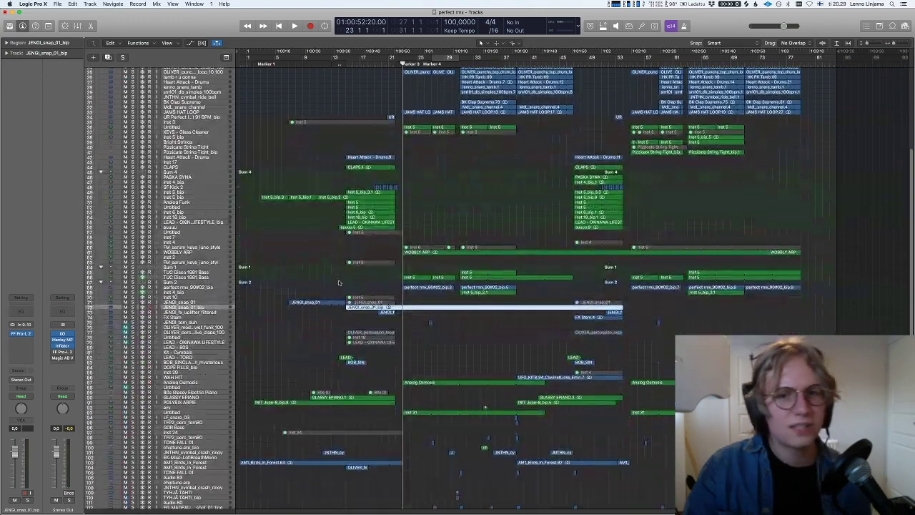
- Look through the channel strips from LF_snare_03 and the Untitled Inst 31 track up to Analog Osmosis
{"action": "left_click", "coordinate": [183, 343]}
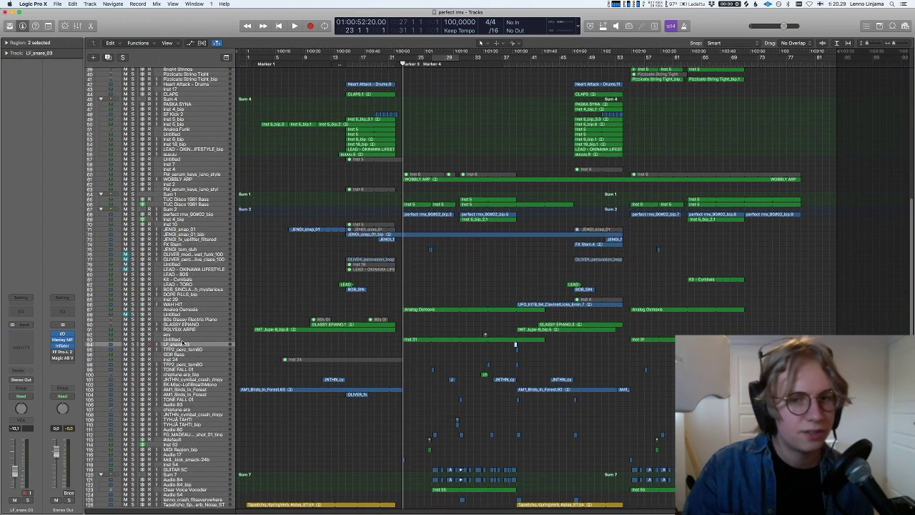
{"action": "left_click", "coordinate": [178, 350]}
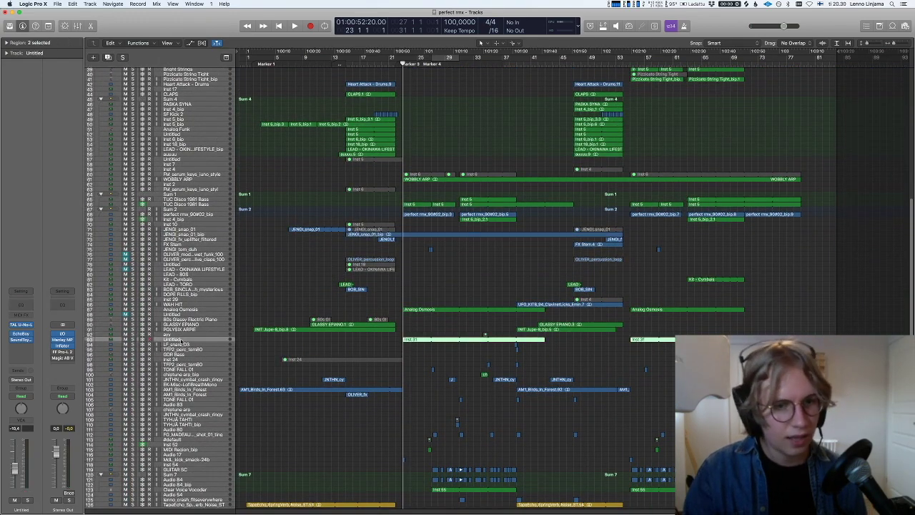
{"action": "key", "text": "Up"}
{"action": "key", "text": "Up"}
{"action": "key", "text": "Up"}
{"action": "key", "text": "Up"}
{"action": "key", "text": "Up"}
{"action": "key", "text": "Up"}
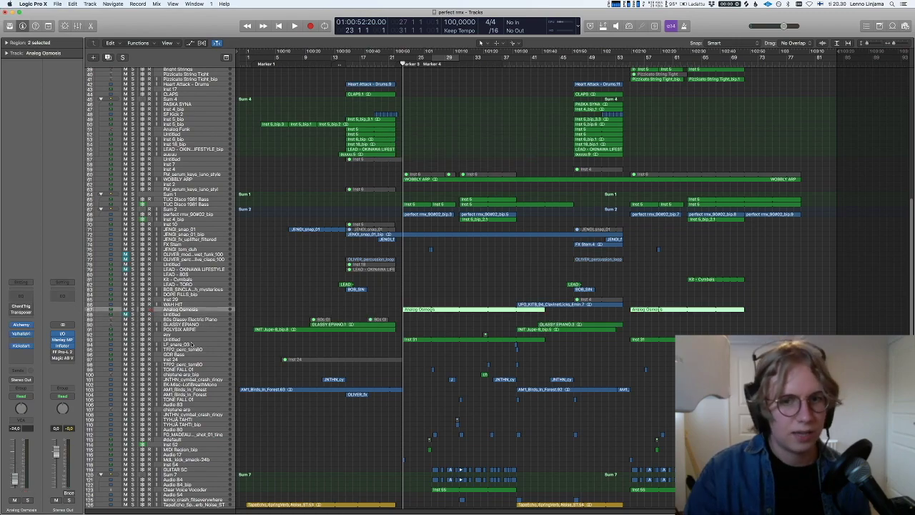
- View the channel strips of TUC Disco 1981 Bass, WOBBLY ARP and the Untitled track above KEYS - Glass Cleaner
{"action": "left_click", "coordinate": [182, 204]}
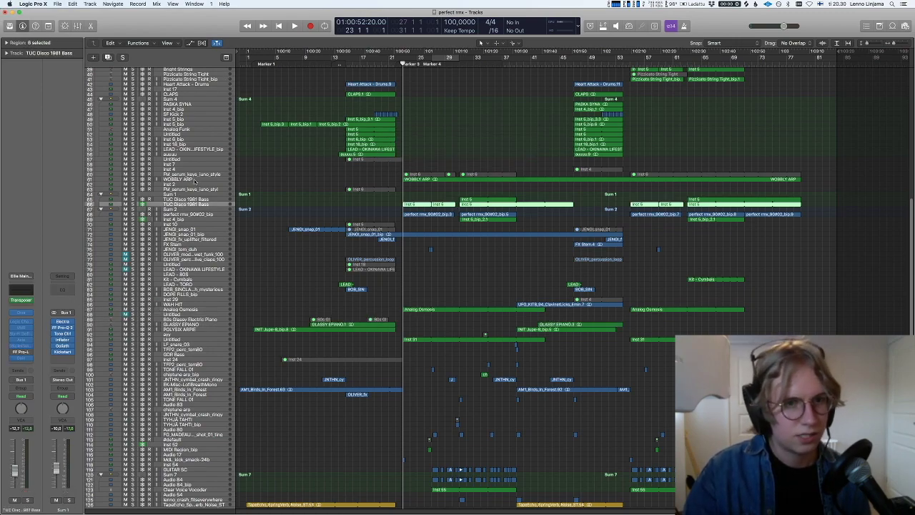
{"action": "left_click", "coordinate": [194, 180]}
{"action": "scroll", "coordinate": [187, 184], "scroll_direction": "up", "scroll_amount": 8}
{"action": "left_click", "coordinate": [173, 188]}
{"action": "left_click", "coordinate": [175, 183]}
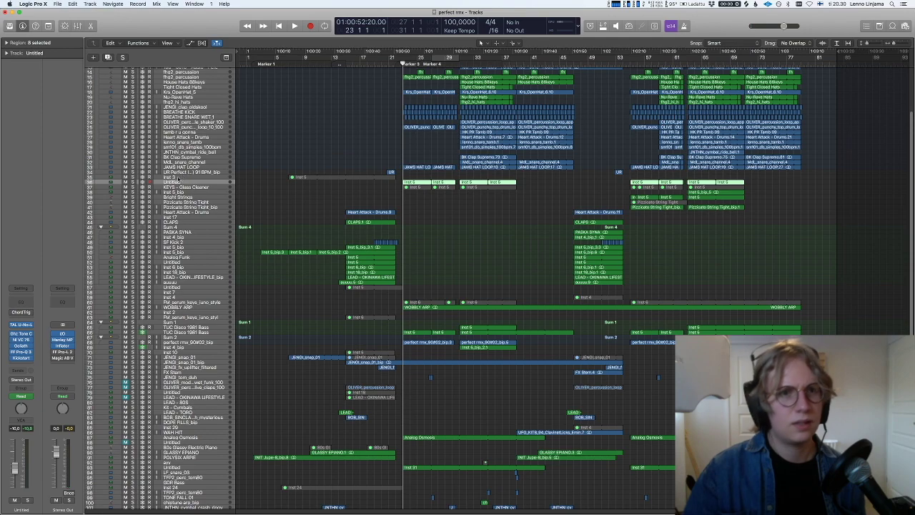
{"action": "scroll", "coordinate": [458, 286], "scroll_direction": "up", "scroll_amount": 5}
- Solo the Sum 5 drum bus, play it from bar 31, and clear its solo
{"action": "left_click", "coordinate": [194, 120]}
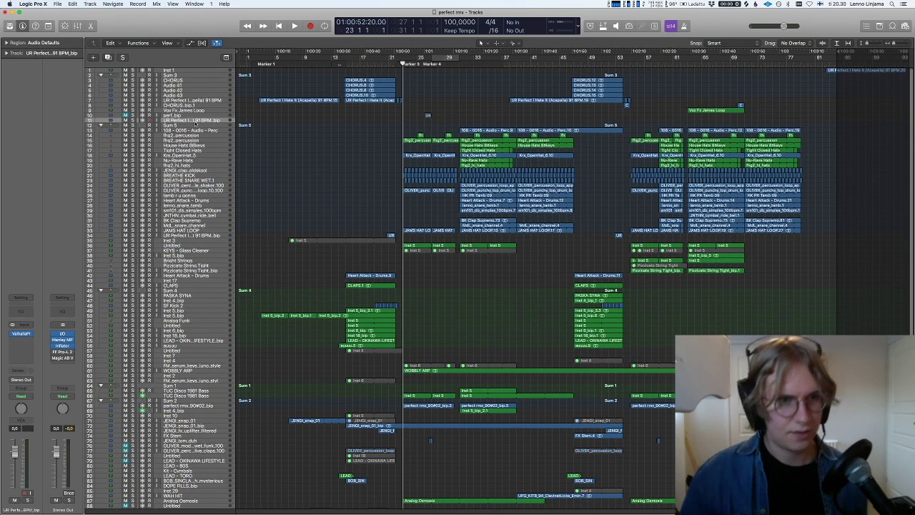
{"action": "left_click", "coordinate": [194, 125]}
{"action": "key", "text": "s"}
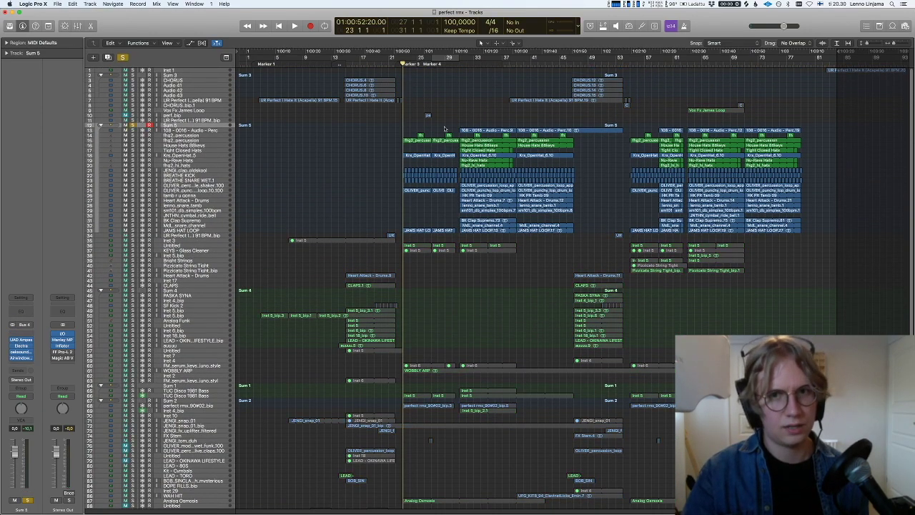
{"action": "left_click", "coordinate": [463, 66]}
{"action": "key", "text": "space"}
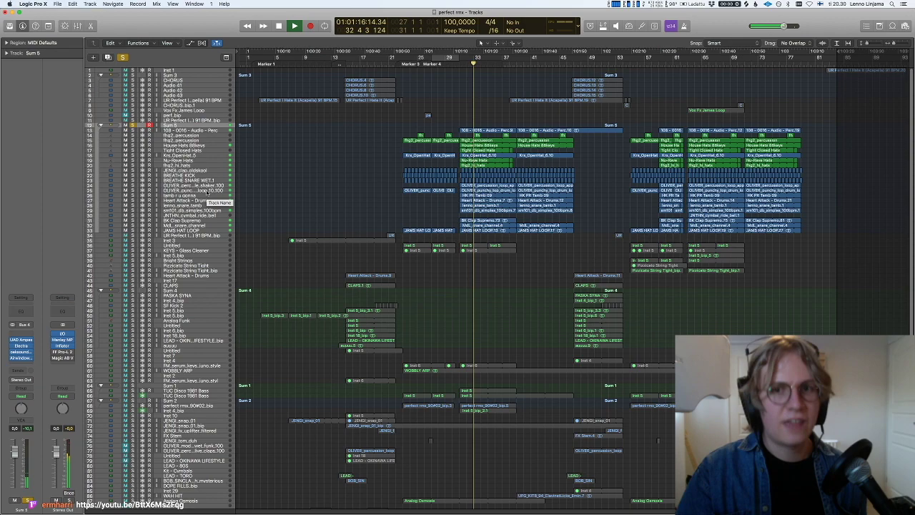
{"action": "key", "text": "space"}
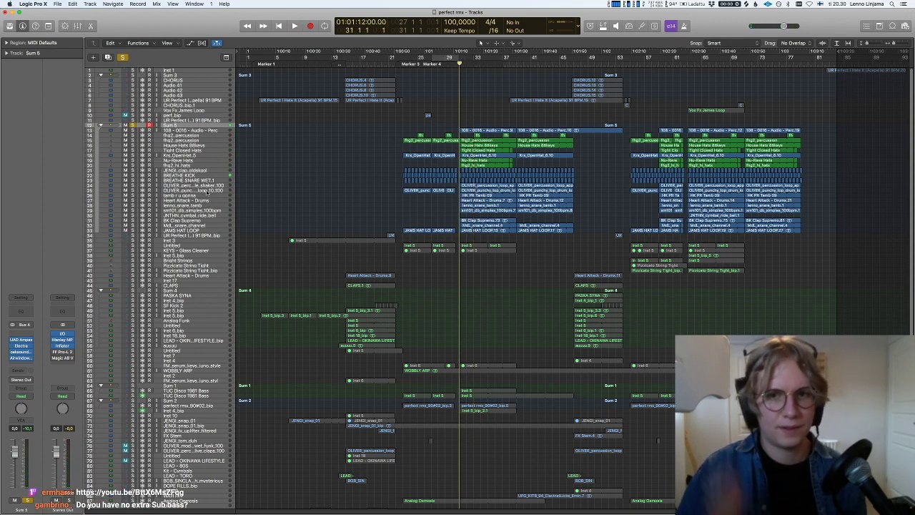
{"action": "key", "text": "s"}
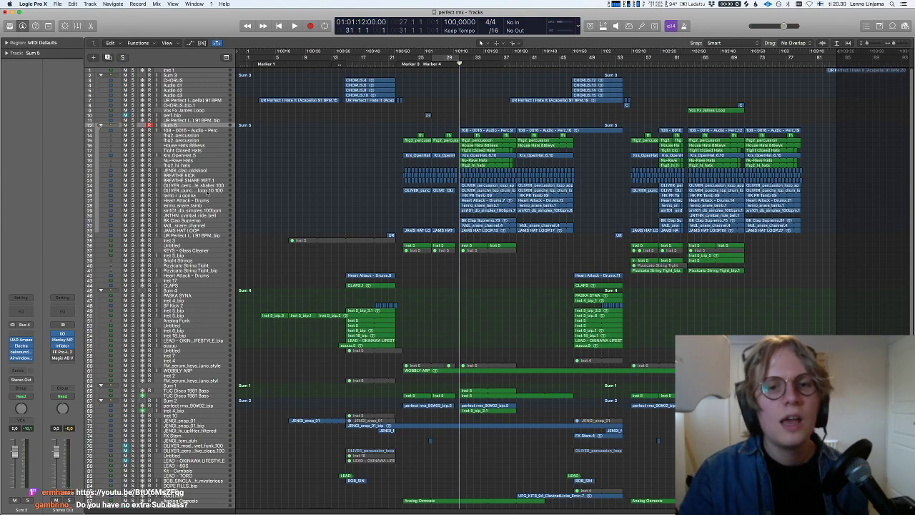
- Go through the tracks below Sum 5 down to the Untitled Inst 5 track above KEYS - Glass Cleaner
{"action": "key", "text": "Down"}
{"action": "key", "text": "Down"}
{"action": "key", "text": "Down"}
{"action": "key", "text": "Down"}
{"action": "key", "text": "Down"}
{"action": "key", "text": "Down"}
{"action": "key", "text": "Down"}
{"action": "key", "text": "Down"}
{"action": "key", "text": "Down"}
{"action": "key", "text": "Down"}
{"action": "key", "text": "Down"}
{"action": "key", "text": "Down"}
{"action": "key", "text": "Down"}
{"action": "key", "text": "Down"}
{"action": "key", "text": "Down"}
{"action": "key", "text": "Down"}
{"action": "key", "text": "Down"}
{"action": "key", "text": "Down"}
{"action": "key", "text": "Down"}
{"action": "key", "text": "Down"}
{"action": "key", "text": "Down"}
{"action": "key", "text": "Down"}
{"action": "key", "text": "Down"}
{"action": "key", "text": "Down"}
{"action": "key", "text": "Down"}
{"action": "key", "text": "Down"}
{"action": "key", "text": "Down"}
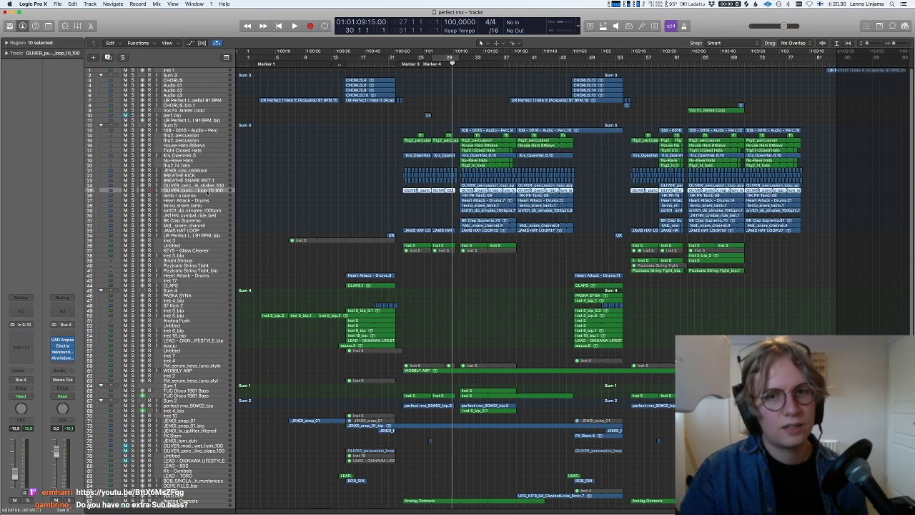
{"action": "key", "text": "Up"}
{"action": "key", "text": "Up"}
{"action": "key", "text": "Up"}
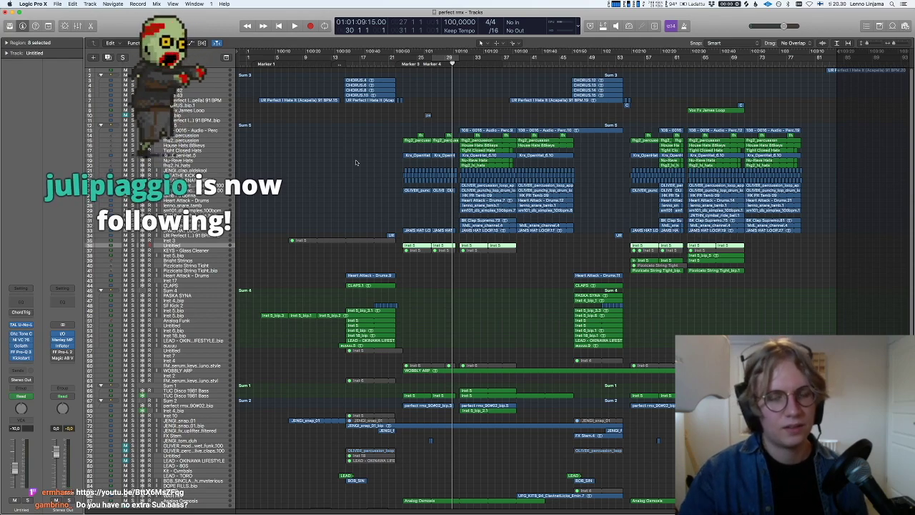
- Solo the lower TUC Disco 1981 Bass track, play it from bar 23, and clear its solo
{"action": "scroll", "coordinate": [383, 193], "scroll_direction": "down", "scroll_amount": 3}
{"action": "scroll", "coordinate": [383, 193], "scroll_direction": "down", "scroll_amount": 5}
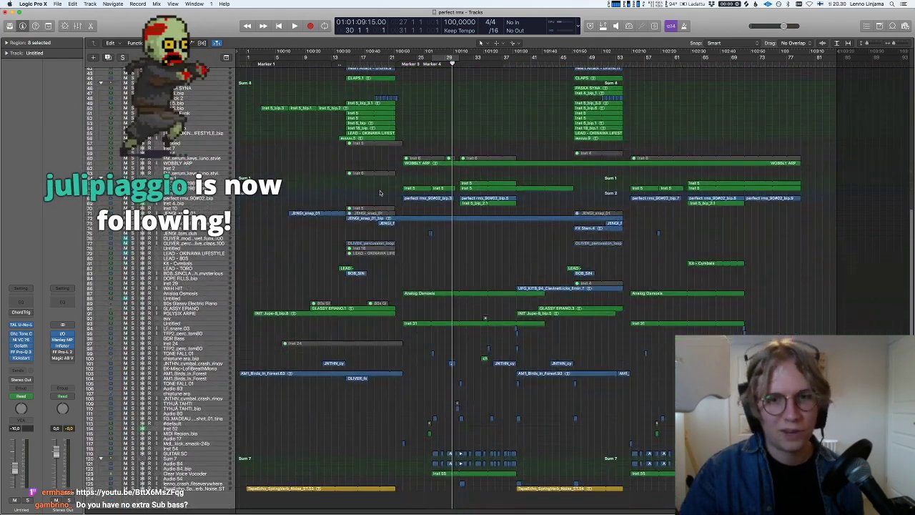
{"action": "left_click", "coordinate": [402, 64]}
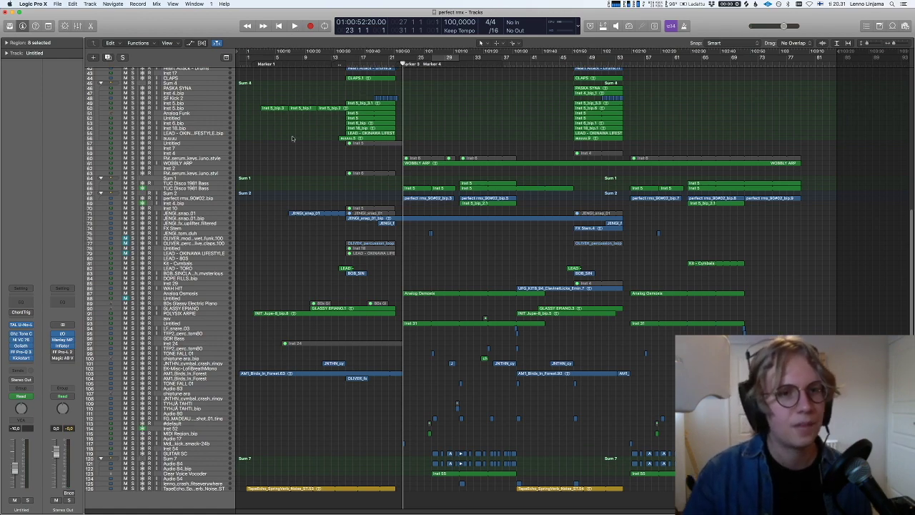
{"action": "left_click", "coordinate": [204, 193]}
{"action": "left_click", "coordinate": [204, 189]}
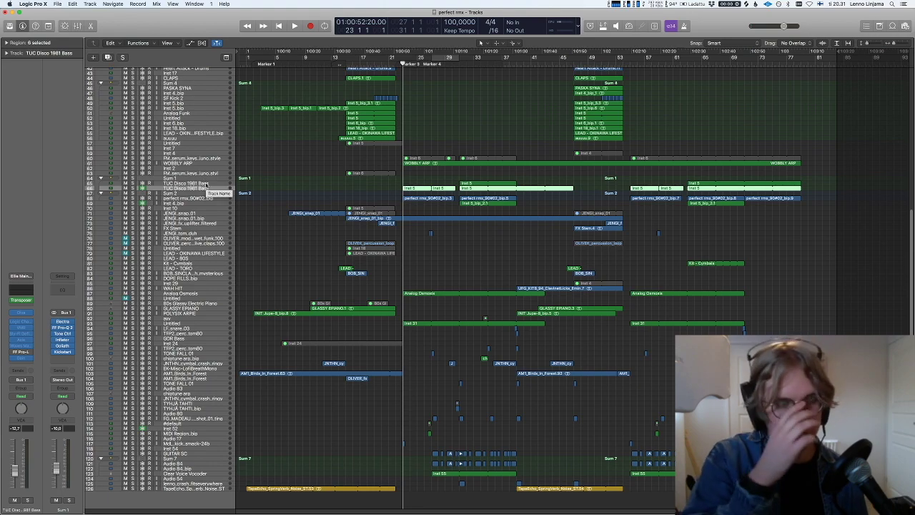
{"action": "key", "text": "s"}
{"action": "key", "text": "space"}
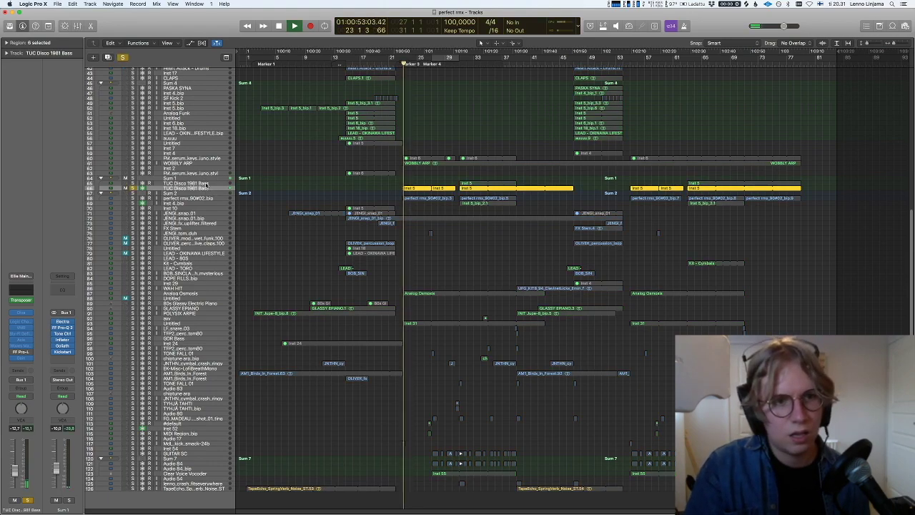
{"action": "key", "text": "space"}
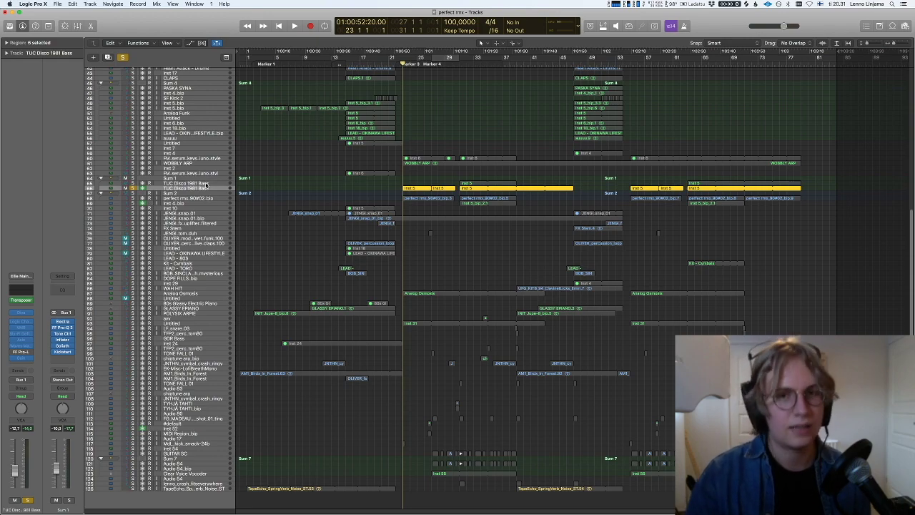
{"action": "key", "text": "s"}
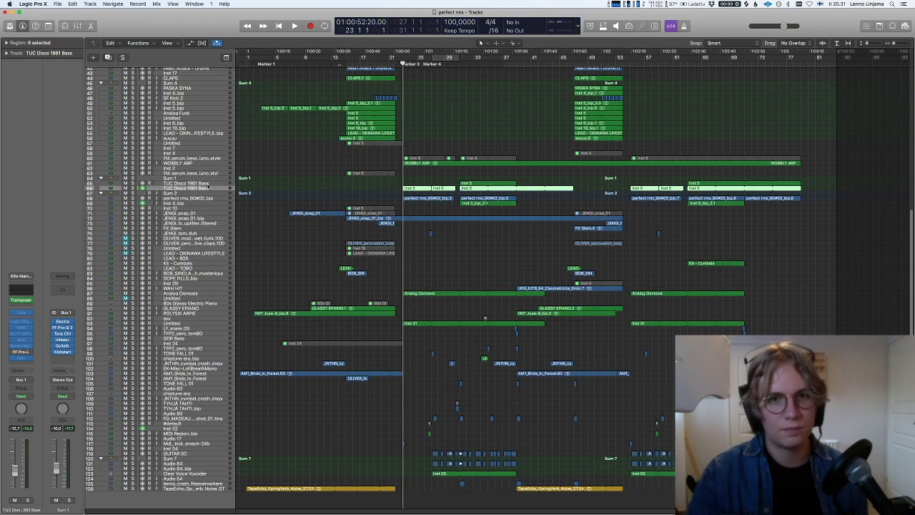
{"action": "key", "text": "ctrl+z"}
{"action": "key", "text": "ctrl+z"}
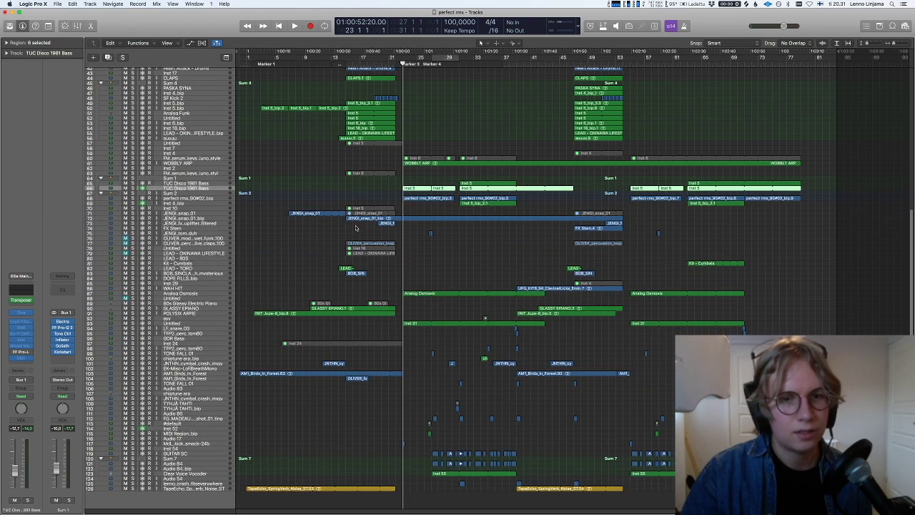
- Select Sum 2 and toggle its solo during playback around bar 33
{"action": "scroll", "coordinate": [358, 228], "scroll_direction": "up", "scroll_amount": 10}
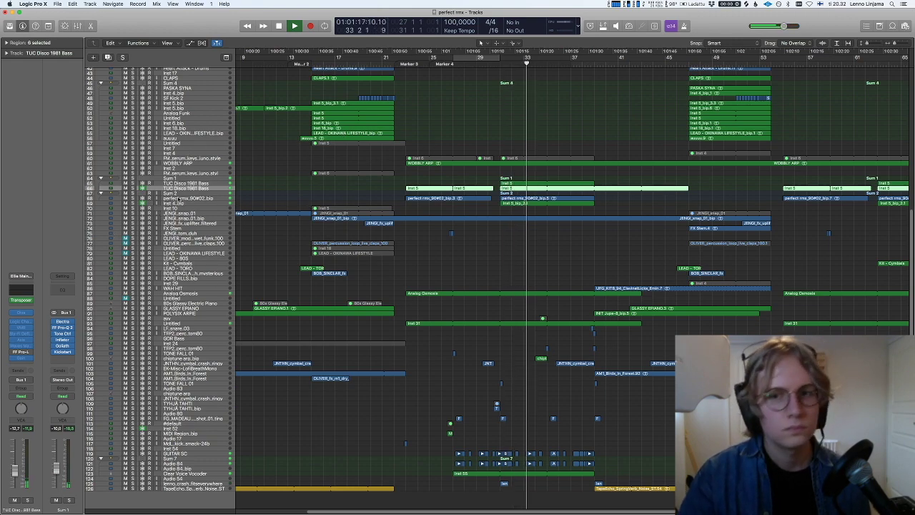
{"action": "left_click", "coordinate": [182, 194]}
{"action": "key", "text": "s"}
{"action": "key", "text": "s"}
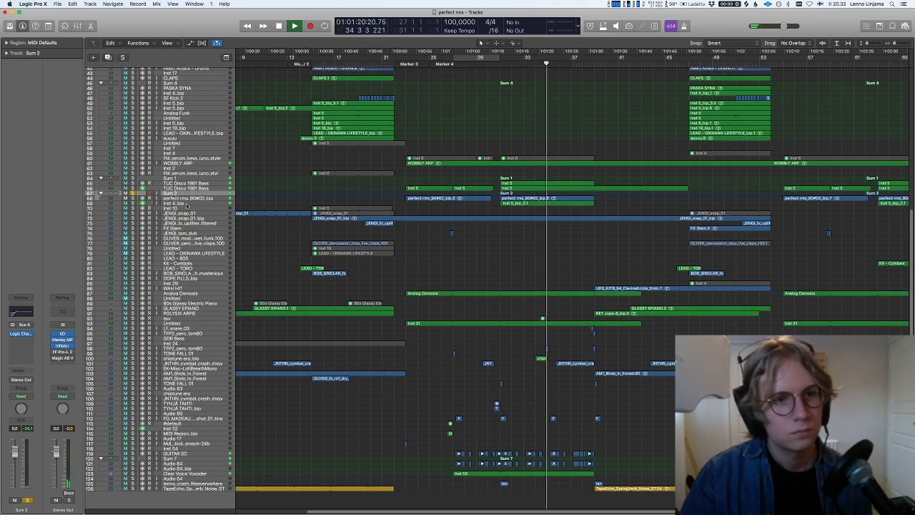
- Solo Inst 4_bip, play it from bar 31, and stop playback
{"action": "left_click", "coordinate": [204, 204]}
{"action": "key", "text": "s"}
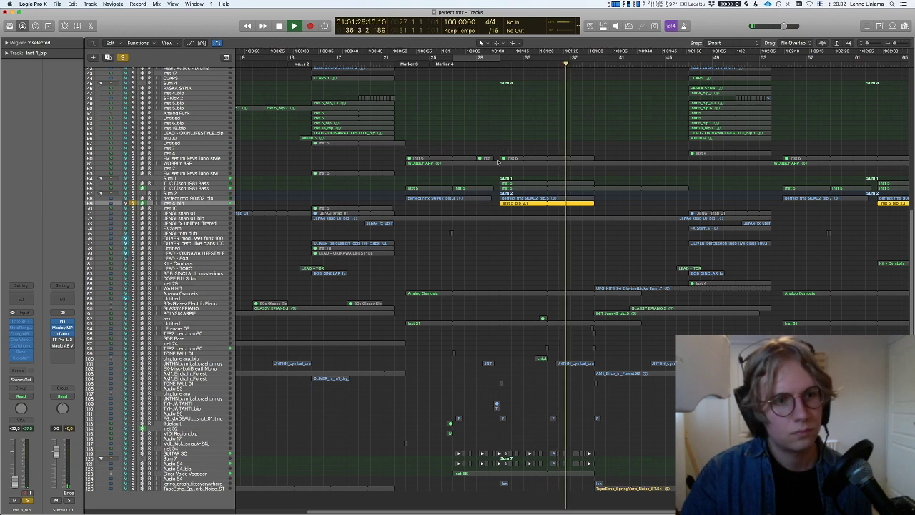
{"action": "left_click", "coordinate": [503, 64]}
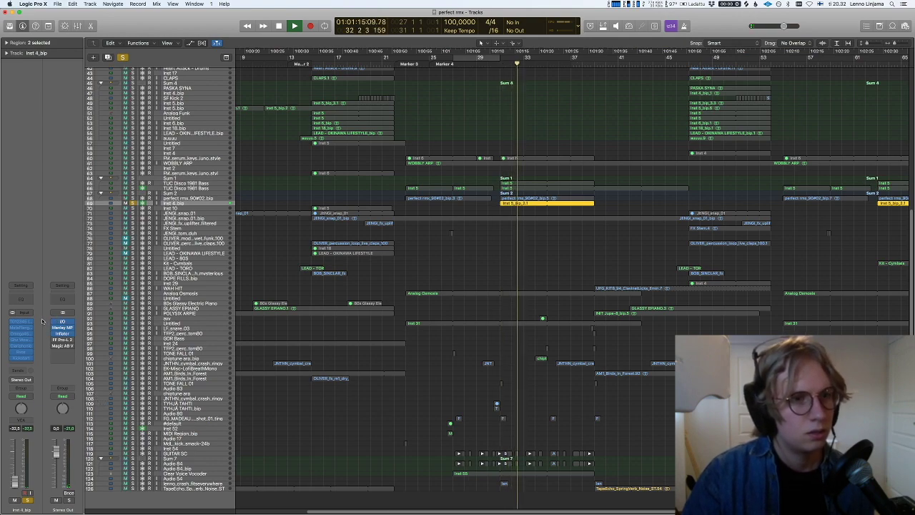
{"action": "left_click", "coordinate": [535, 253]}
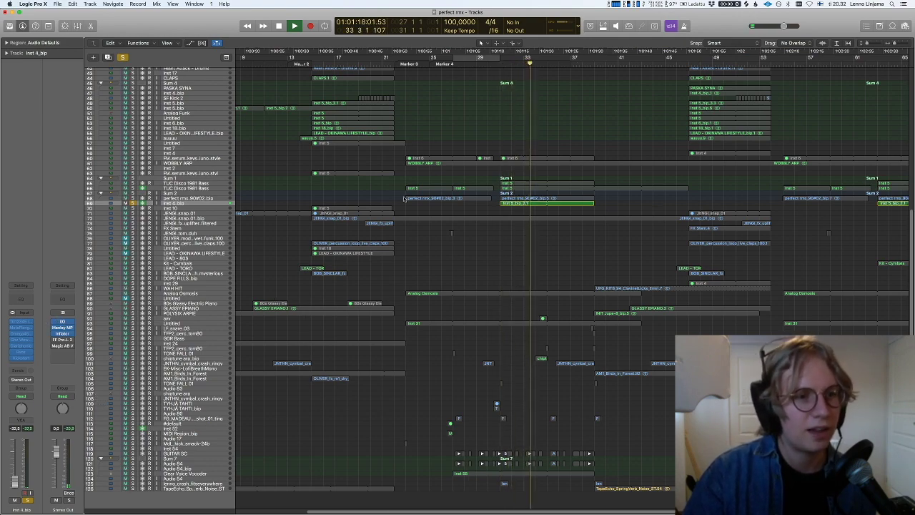
{"action": "key", "text": "space"}
- Inspect the Inst 4_bip region up close, return the playhead to bar 31, and toggle the track's solo
{"action": "scroll", "coordinate": [555, 222], "scroll_direction": "up", "scroll_amount": 10}
{"action": "scroll", "coordinate": [560, 221], "scroll_direction": "up", "scroll_amount": 10}
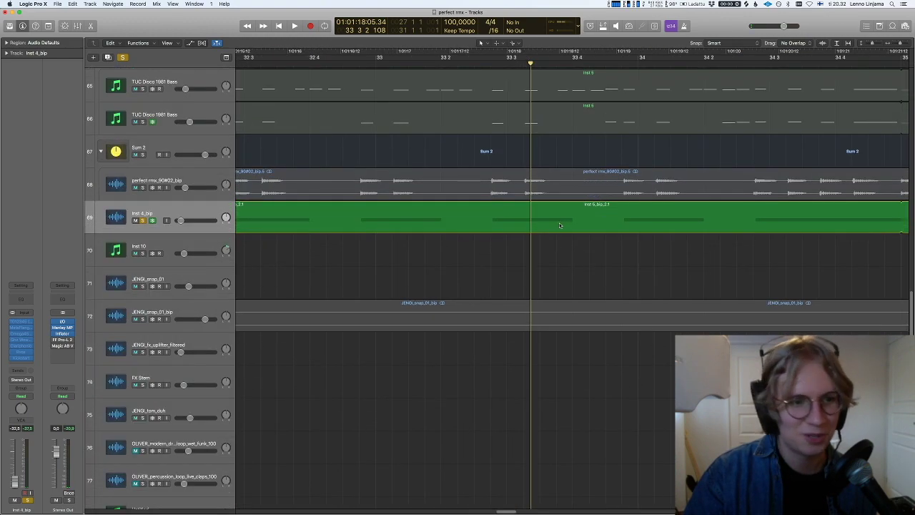
{"action": "scroll", "coordinate": [561, 225], "scroll_direction": "left", "scroll_amount": 8}
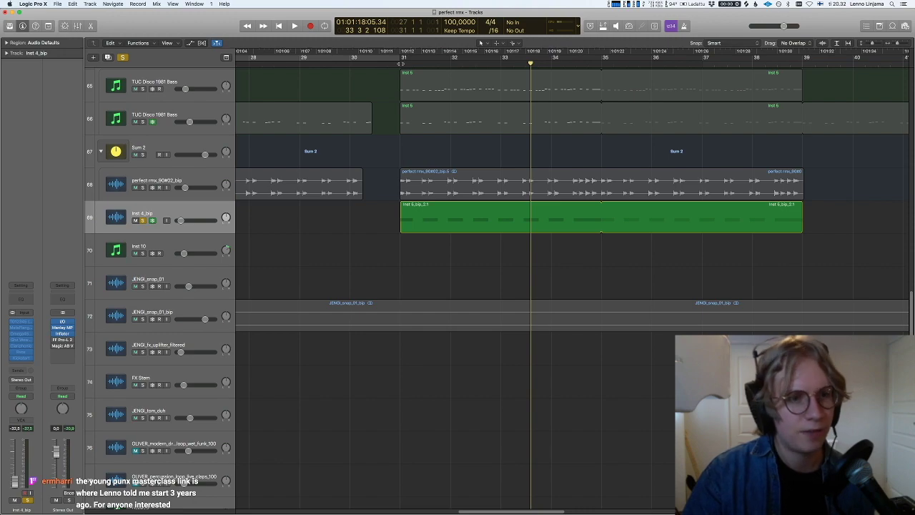
{"action": "left_click", "coordinate": [414, 60]}
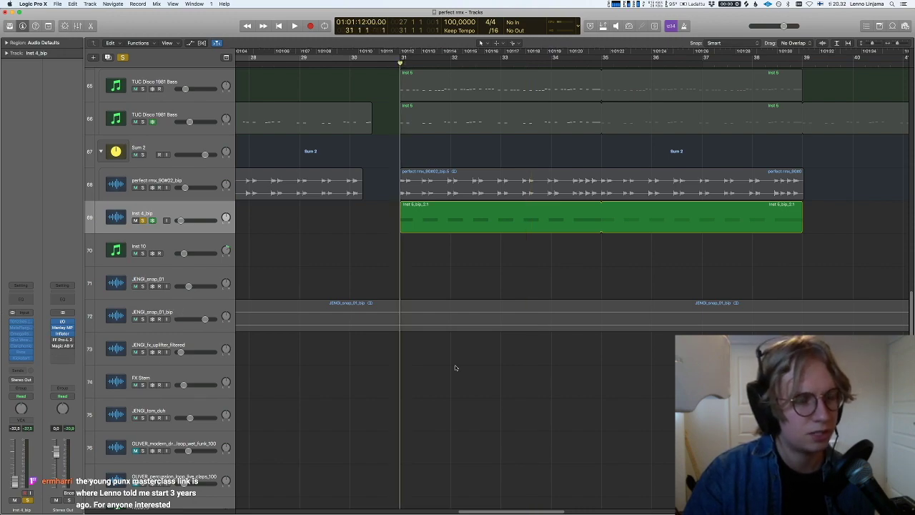
{"action": "key", "text": "s"}
{"action": "key", "text": "s"}
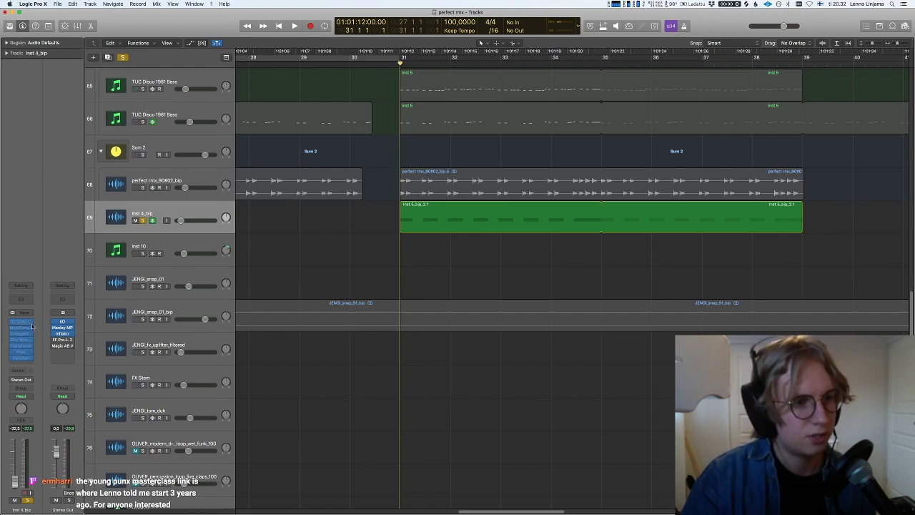
- Open the Inst 5_bip_2.1 folder region on Inst 4_bip, select its first audio slice, and dismiss the frozen-track alert
{"action": "double_click", "coordinate": [461, 227]}
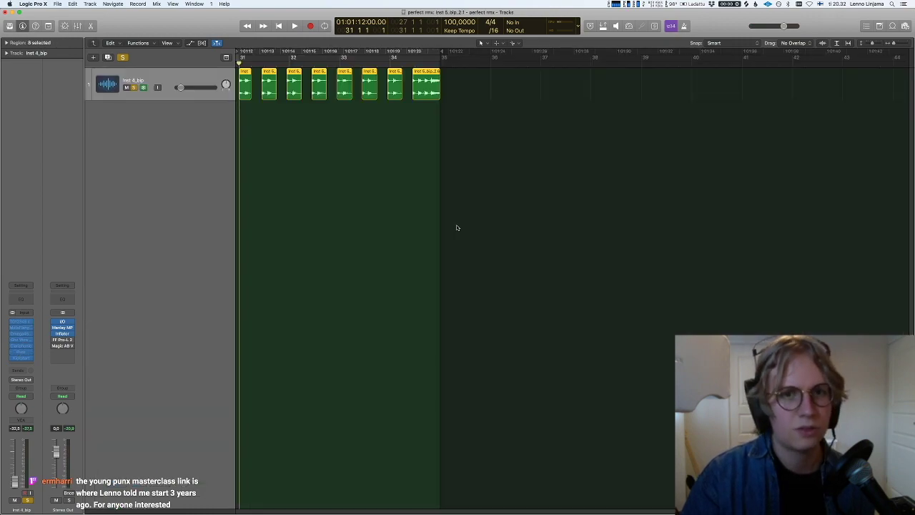
{"action": "left_click", "coordinate": [295, 140]}
{"action": "left_click", "coordinate": [245, 87]}
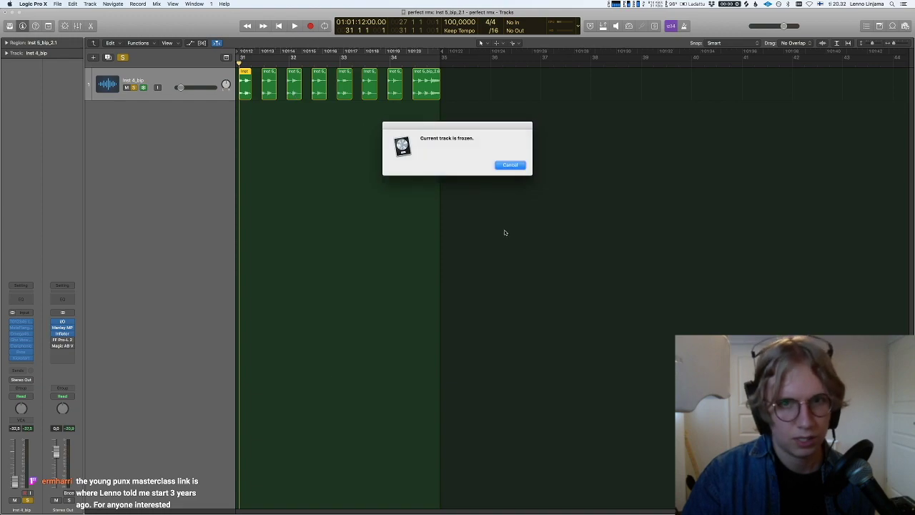
{"action": "left_click", "coordinate": [511, 165]}
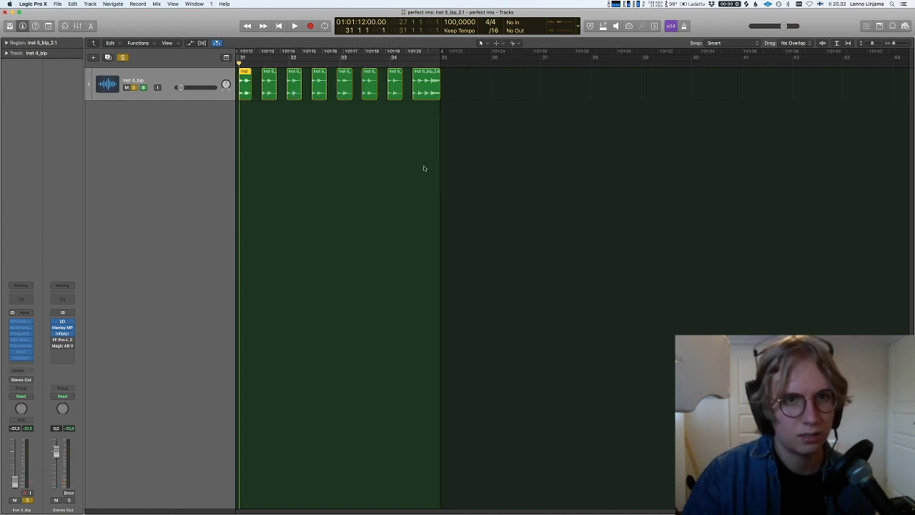
- Reveal the slice's source file in Finder, play Inst 5_bip_2.aif in QuickTime Player, and return to the main arrangement in Logic Pro X
{"action": "key", "text": "shift+super+r"}
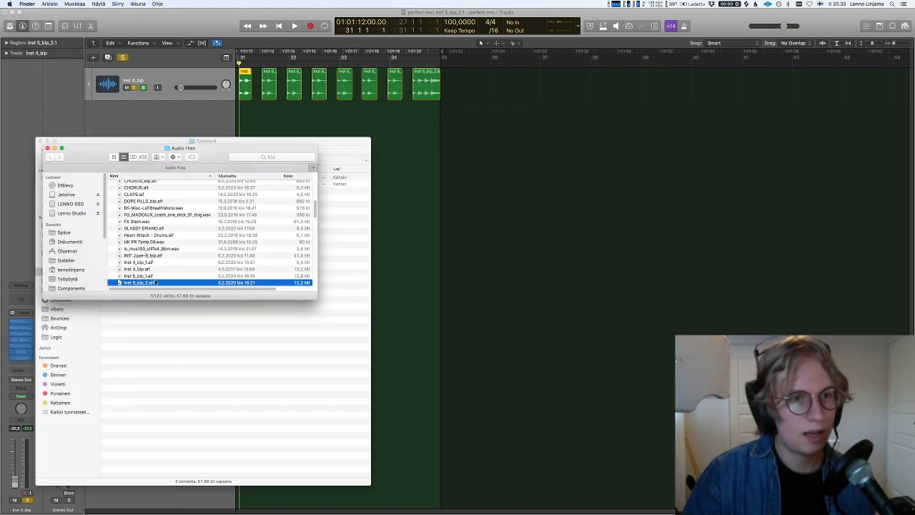
{"action": "key", "text": "super+o"}
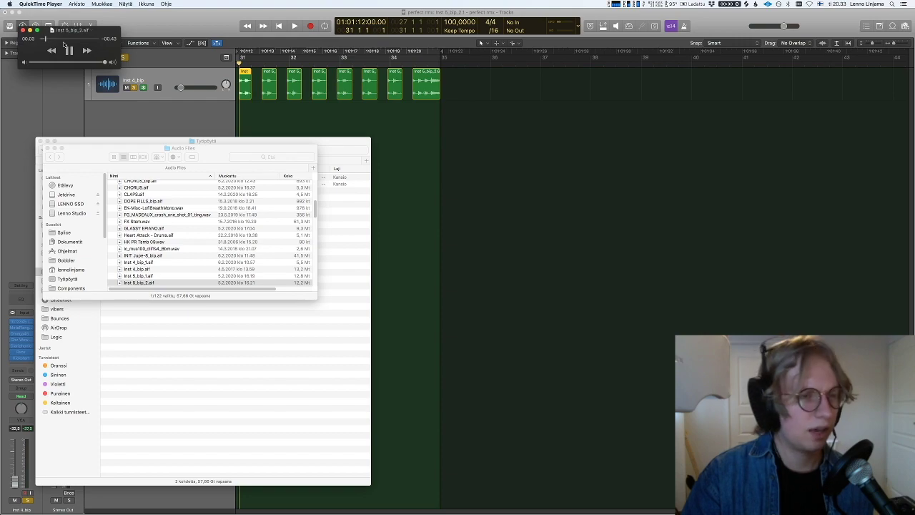
{"action": "key", "text": "super+q"}
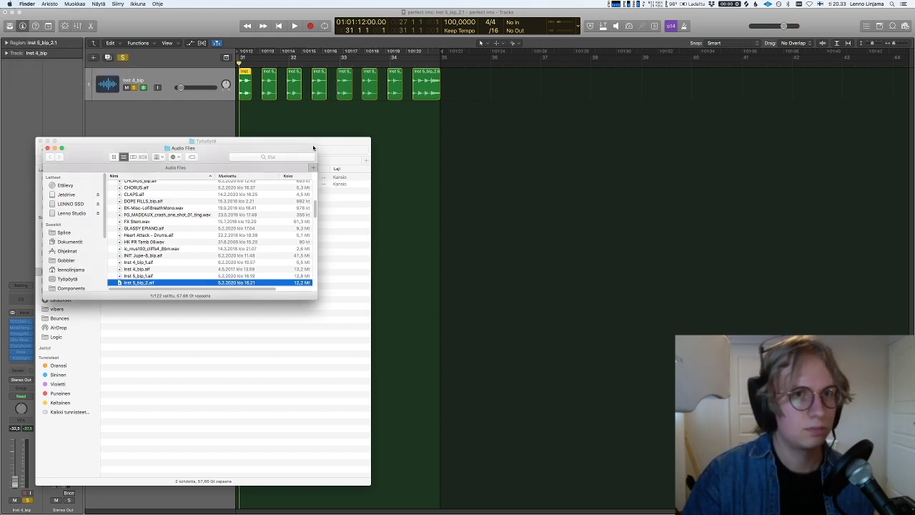
{"action": "key", "text": "super+w"}
{"action": "double_click", "coordinate": [313, 122]}
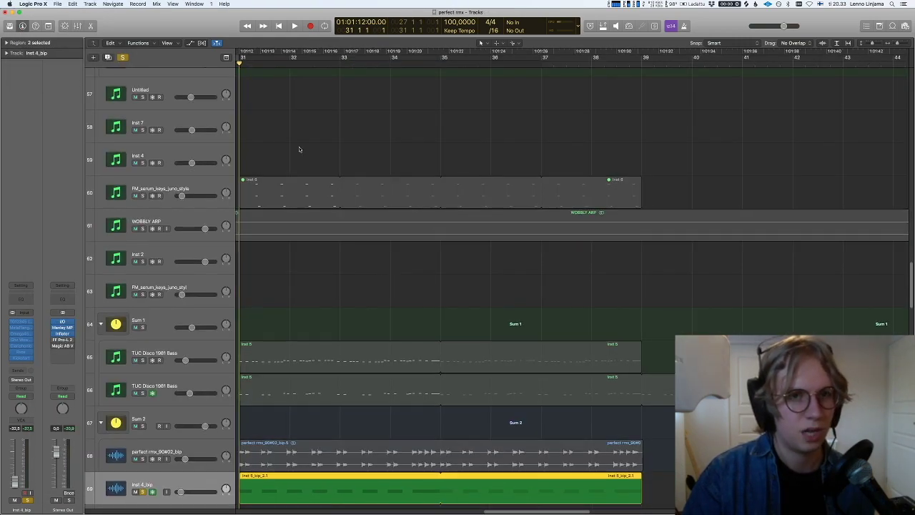
- Play Inst 4_bip soloed, clear its solo, and play the full mix from bar 31 with all tracks in view
{"action": "scroll", "coordinate": [313, 51], "scroll_direction": "left", "scroll_amount": 3}
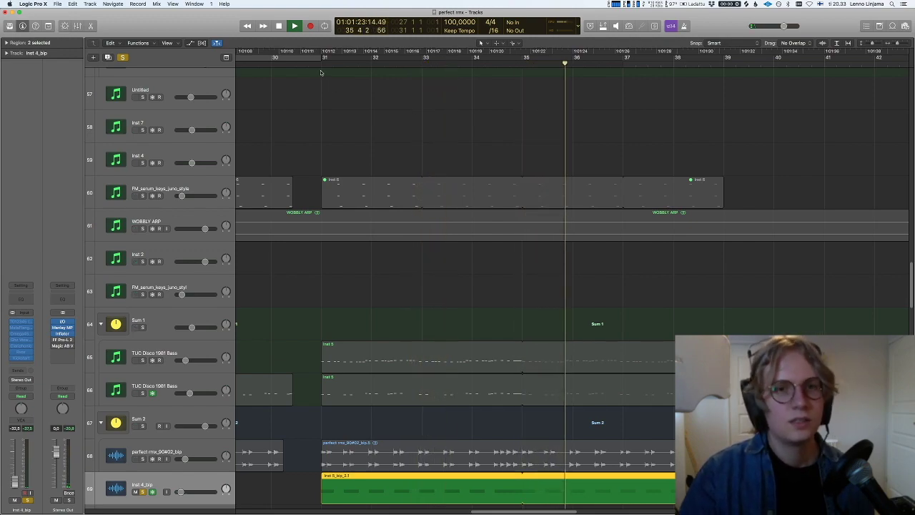
{"action": "left_click", "coordinate": [315, 62]}
{"action": "key", "text": "s"}
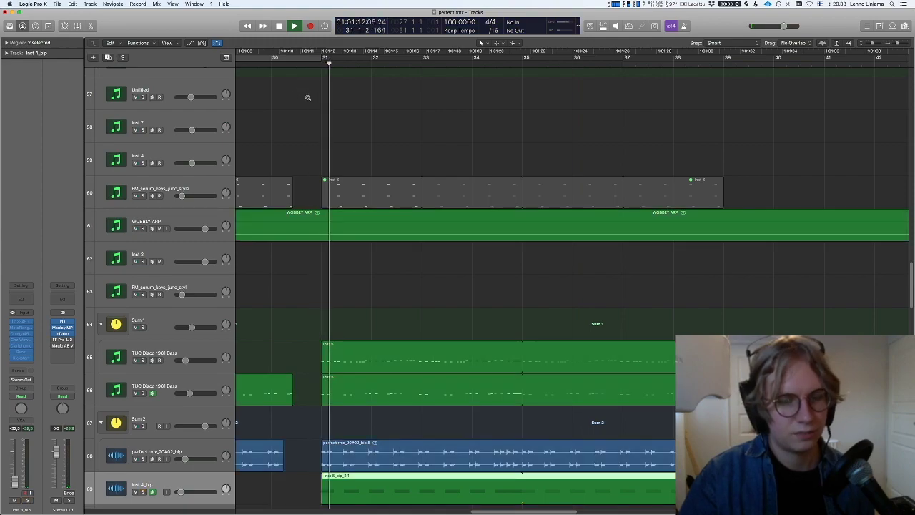
{"action": "key", "text": "super+Up"}
{"action": "key", "text": "super+Up"}
{"action": "key", "text": "super+Up"}
{"action": "key", "text": "super+Up"}
{"action": "key", "text": "super+Up"}
{"action": "key", "text": "super+Up"}
{"action": "key", "text": "super+Left"}
{"action": "key", "text": "super+Left"}
{"action": "key", "text": "super+Left"}
{"action": "key", "text": "super+Left"}
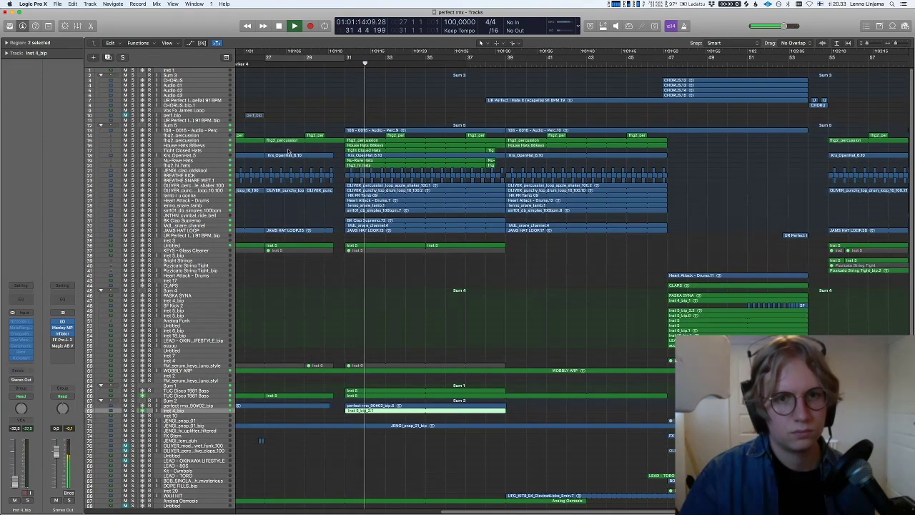
{"action": "key", "text": "super+Left"}
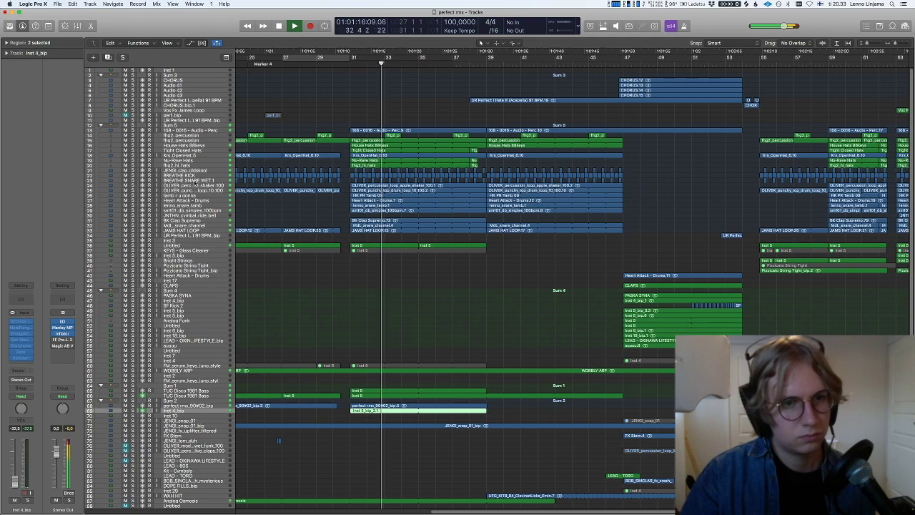
- Solo Sum 5 and audition tracks 26 to 29, ending with sm101_db_simples_100bpm selected and playback stopped
{"action": "key", "text": "ctrl+s"}
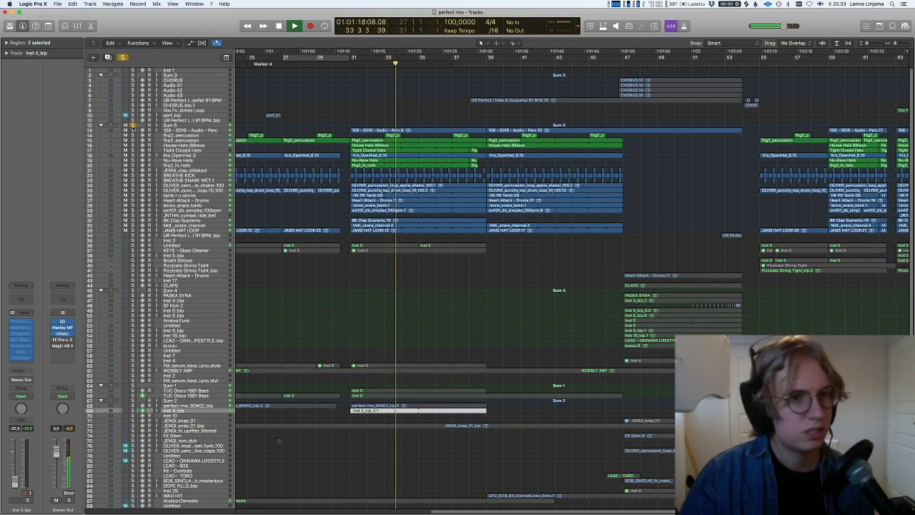
{"action": "left_click", "coordinate": [201, 211]}
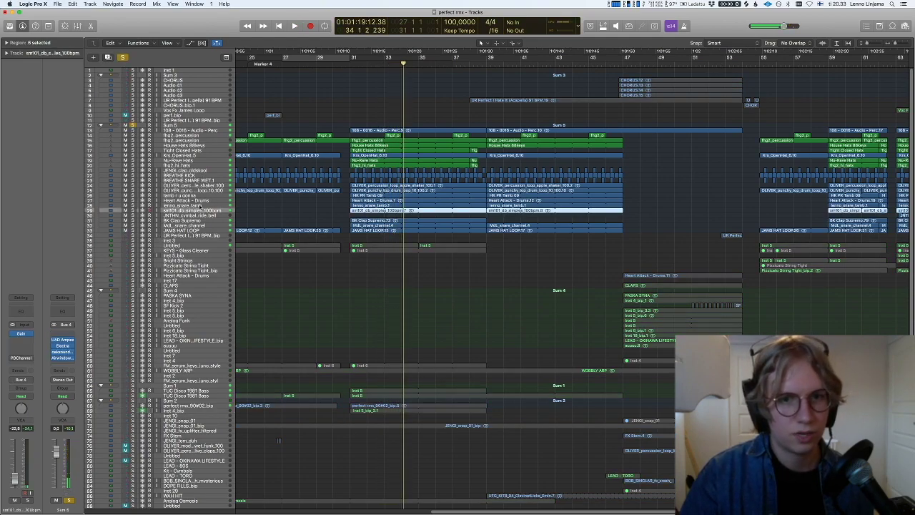
{"action": "left_click", "coordinate": [201, 196], "text": "shift"}
{"action": "key", "text": "ctrl+s"}
{"action": "key", "text": "space"}
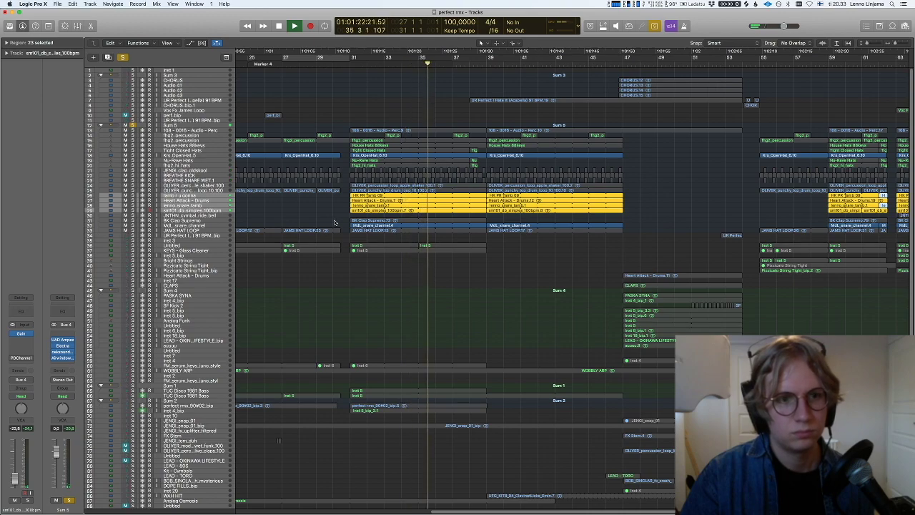
{"action": "left_click", "coordinate": [230, 207]}
{"action": "left_click", "coordinate": [230, 211]}
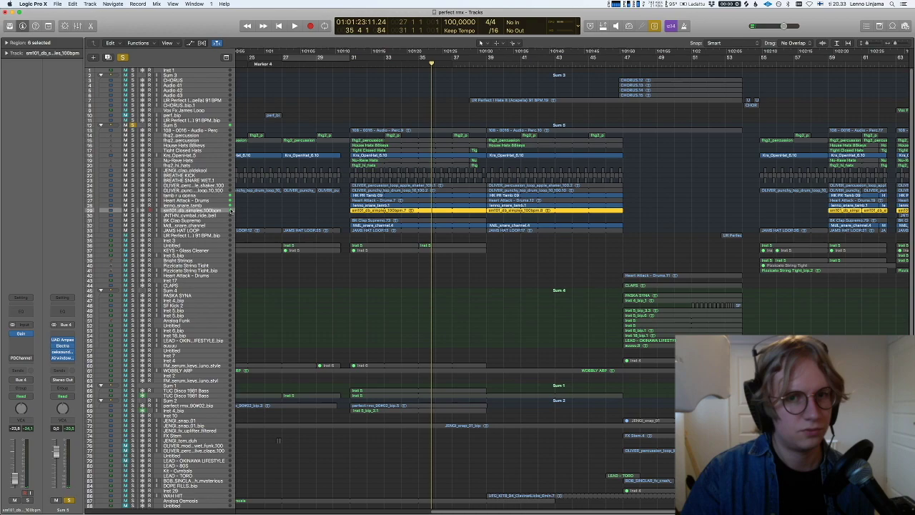
- Inspect the drum regions up close, select the BK Clap Supremo track, and resume playback with Sum 5 soloed
{"action": "key", "text": "super+Down"}
{"action": "key", "text": "super+Down"}
{"action": "key", "text": "super+Down"}
{"action": "key", "text": "super+Down"}
{"action": "key", "text": "super+Down"}
{"action": "key", "text": "super+Down"}
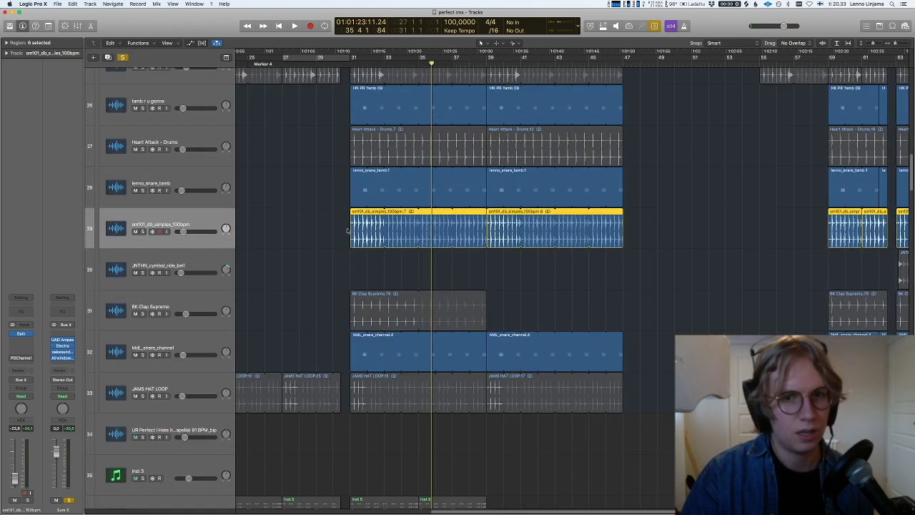
{"action": "key", "text": "super+Up"}
{"action": "key", "text": "super+Up"}
{"action": "key", "text": "super+Up"}
{"action": "left_click", "coordinate": [411, 245]}
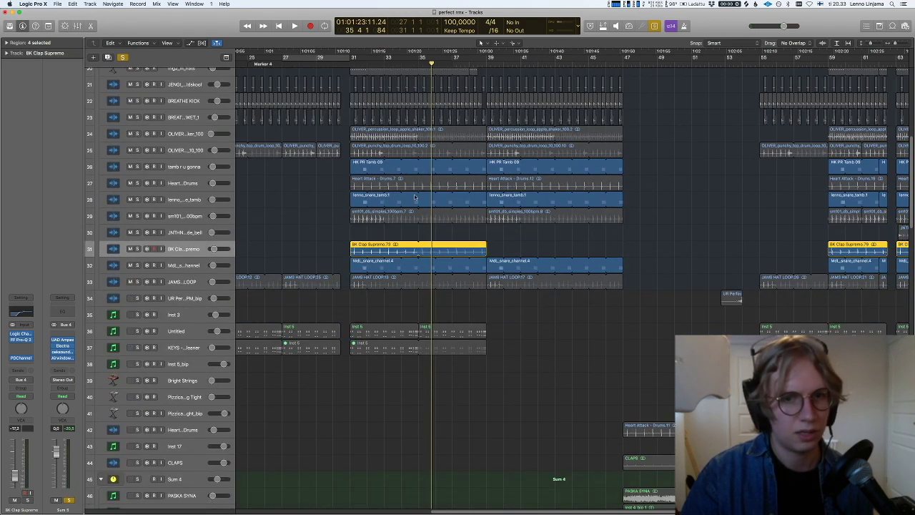
{"action": "scroll", "coordinate": [349, 246], "scroll_direction": "up", "scroll_amount": 5}
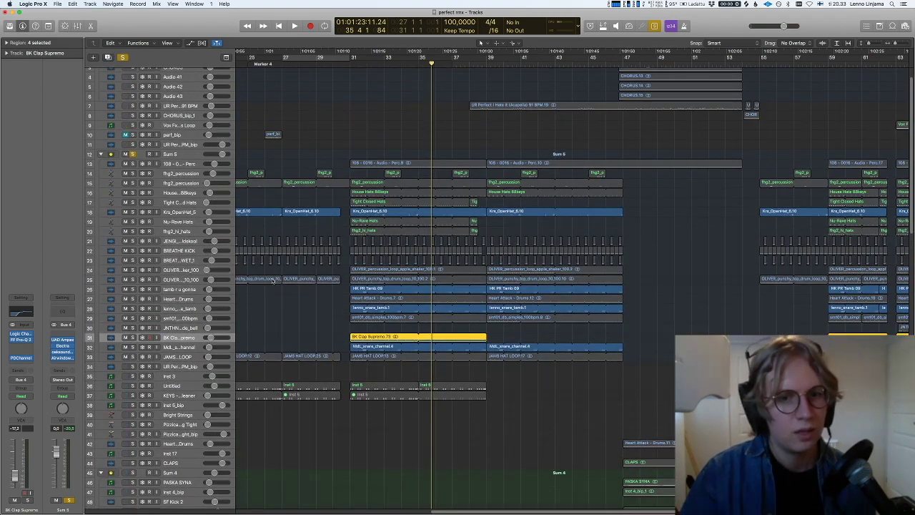
{"action": "key", "text": "ctrl+s"}
{"action": "key", "text": "space"}
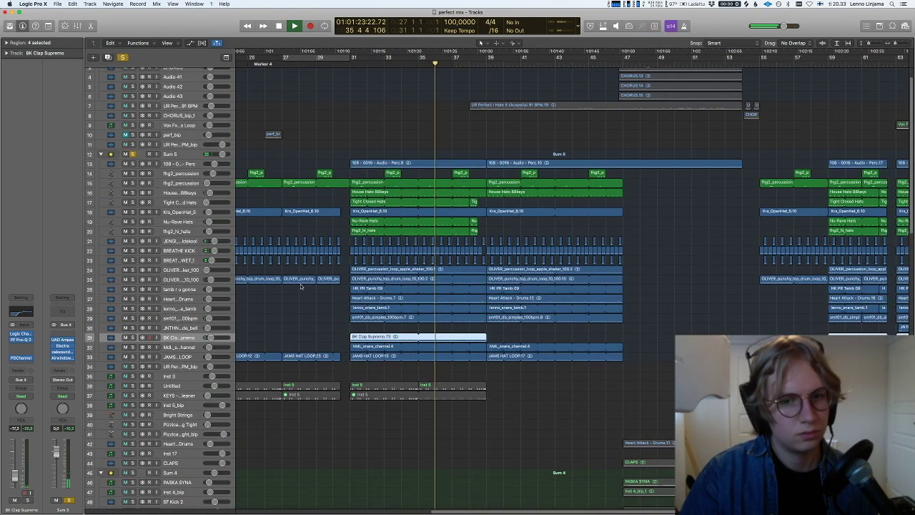
- Solo tracks 26 to 32 and the OLIVER shaker loop on track 24, and clear Sum 5's solo
{"action": "left_click", "coordinate": [133, 338]}
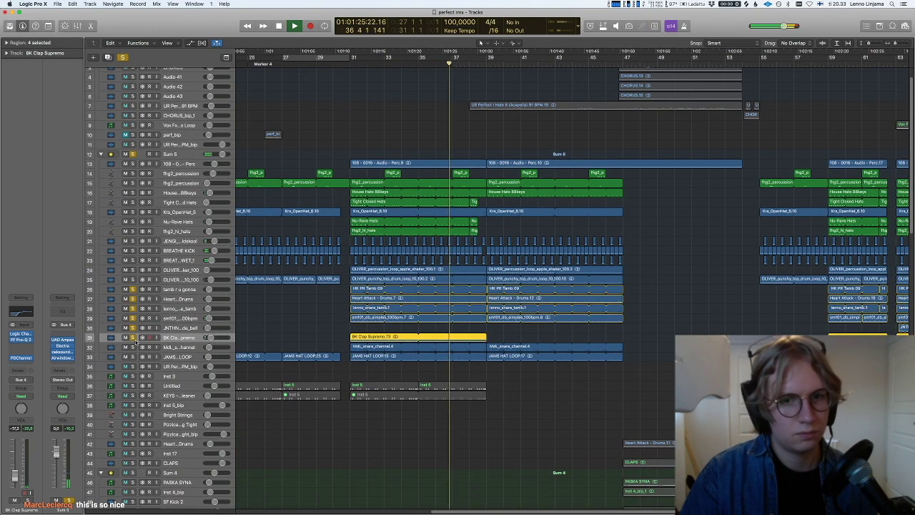
{"action": "left_click", "coordinate": [134, 348]}
{"action": "left_click", "coordinate": [133, 270]}
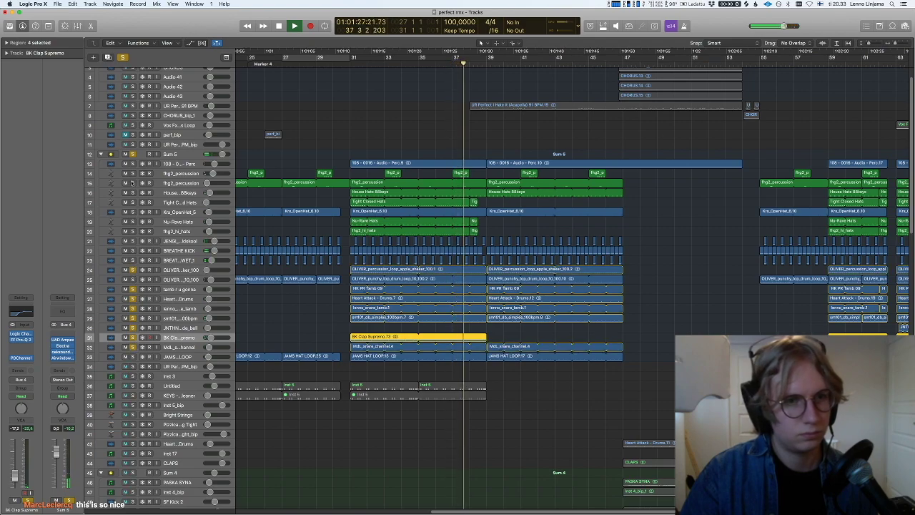
{"action": "left_click", "coordinate": [132, 154]}
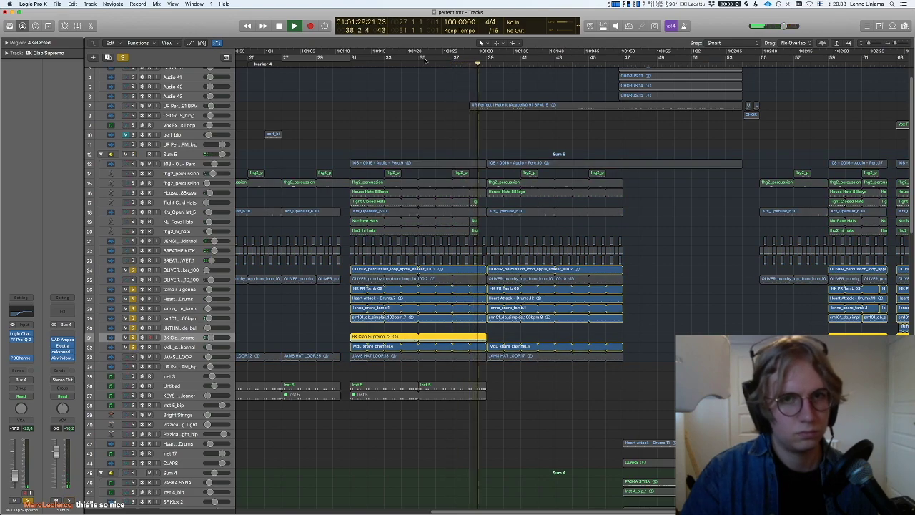
- Add fhg2_hi_hats, Nu-Rave Hats, Tight Closed Hats, and House Hats 88keys to the soloed tracks while playing from bar 31
{"action": "left_click", "coordinate": [133, 231]}
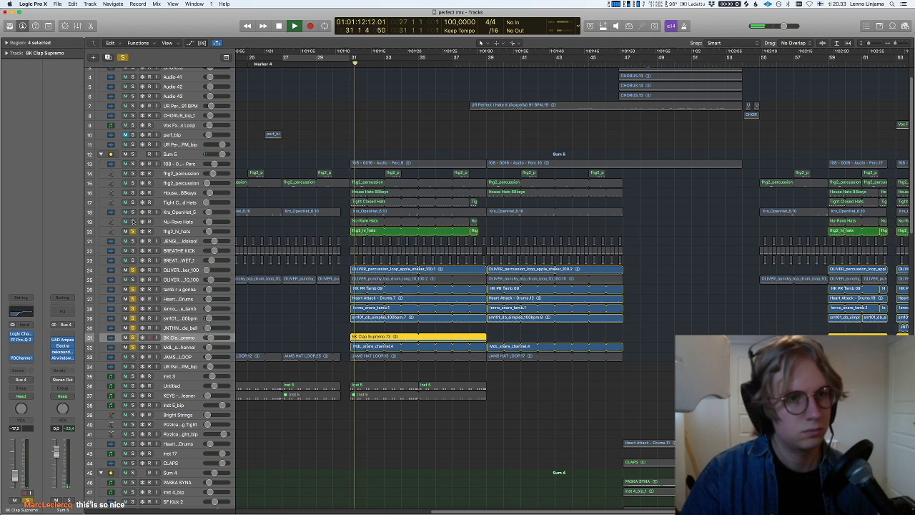
{"action": "left_click", "coordinate": [133, 222]}
{"action": "left_click", "coordinate": [132, 202]}
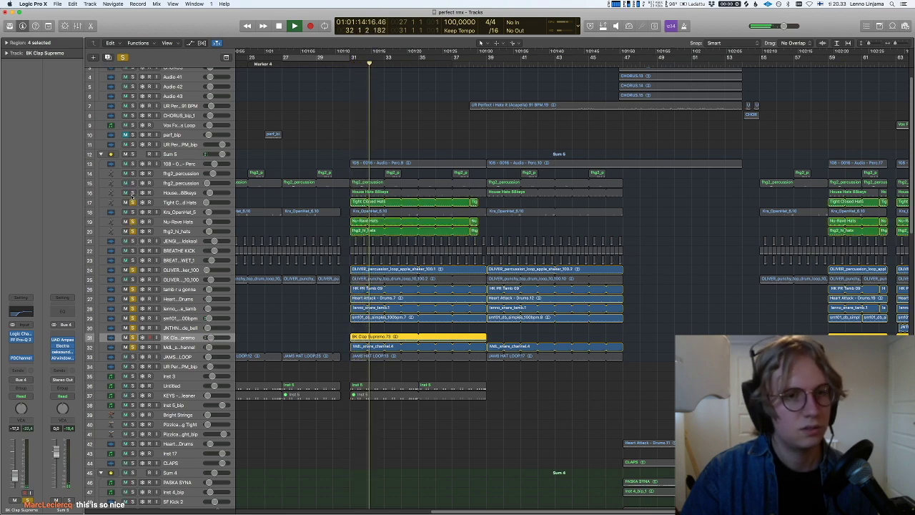
{"action": "left_click", "coordinate": [132, 192]}
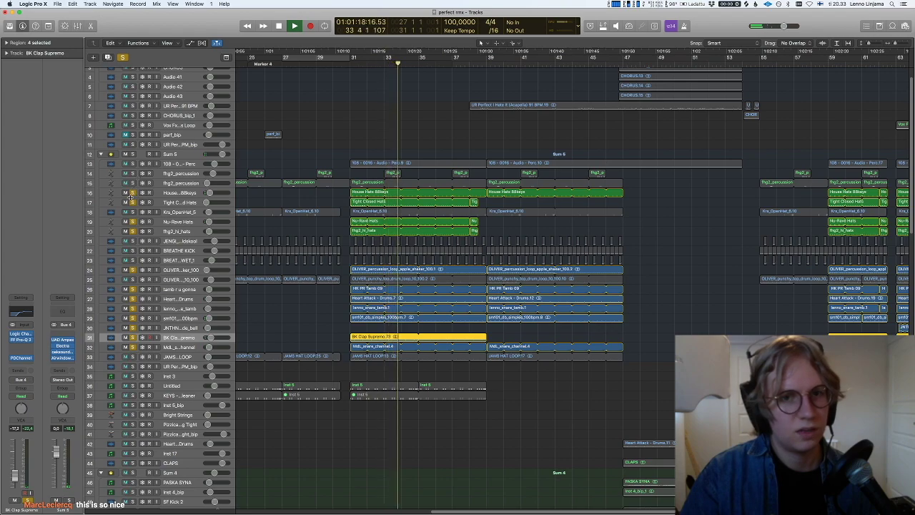
- Select the Nu-Rave Hats track, deselect its regions, stop playback, and clear all solos
{"action": "left_click", "coordinate": [172, 223]}
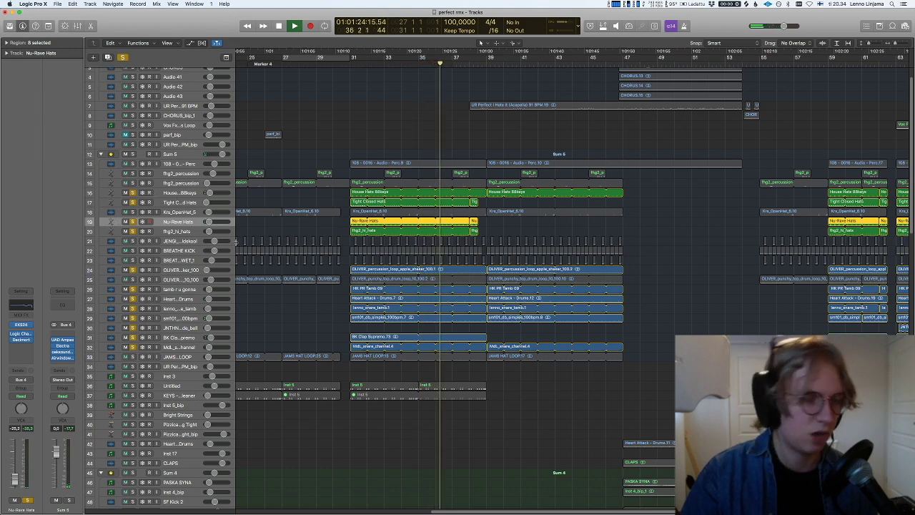
{"action": "left_click", "coordinate": [328, 222]}
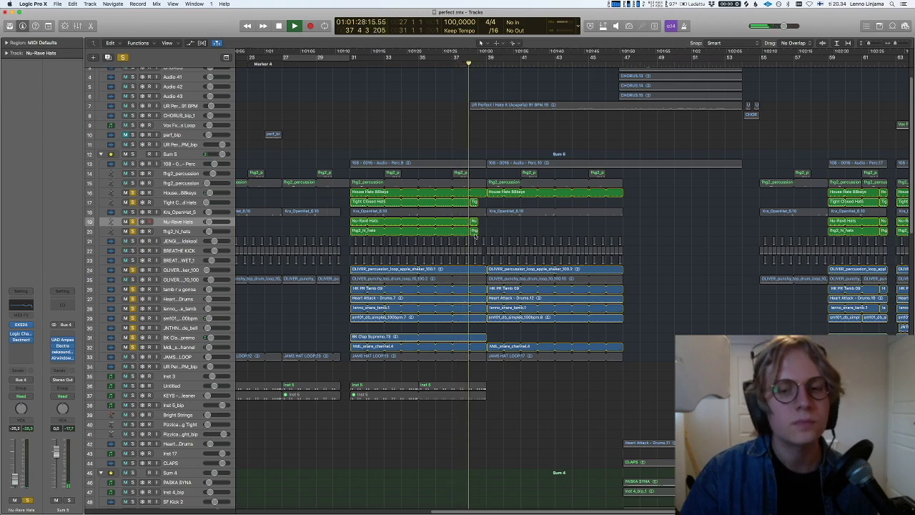
{"action": "key", "text": "space"}
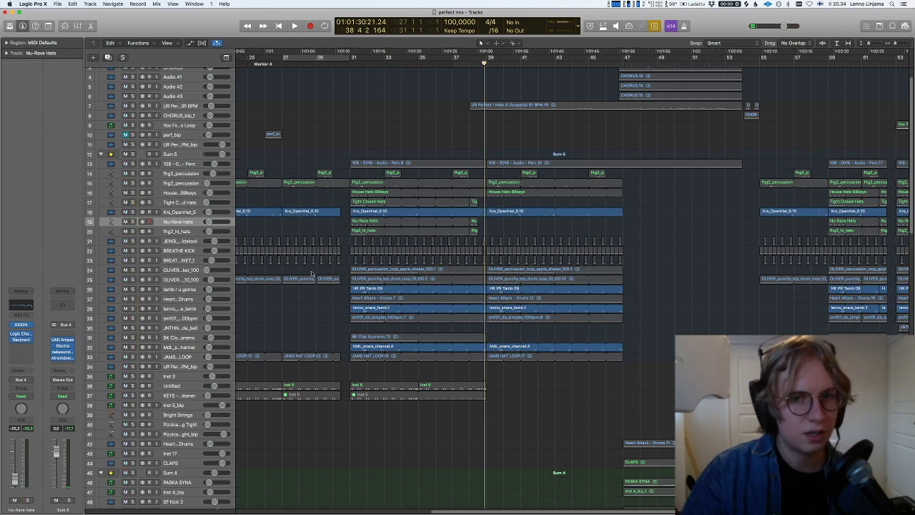
- Select and solo the BREATHE KICK track, view its waveforms up close, and place the playhead just before bar 23
{"action": "scroll", "coordinate": [315, 268], "scroll_direction": "left", "scroll_amount": 3}
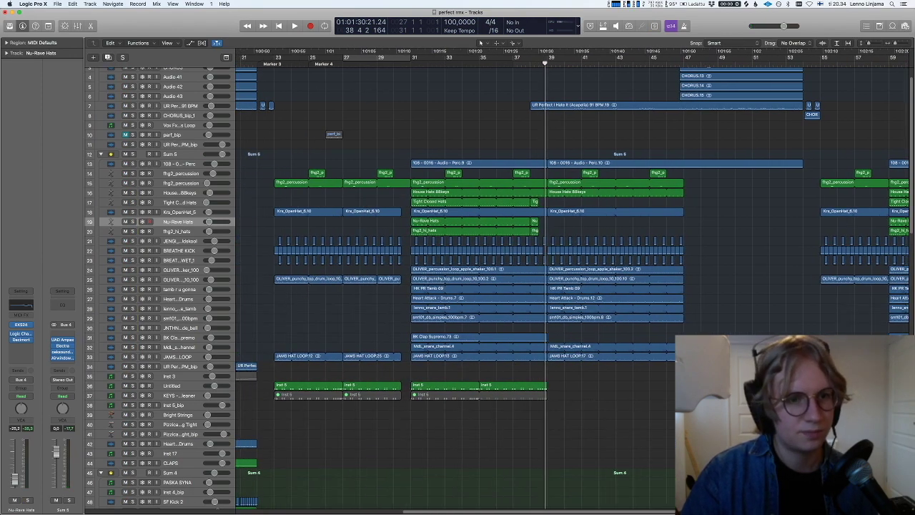
{"action": "left_click", "coordinate": [191, 248]}
{"action": "key", "text": "ctrl+z"}
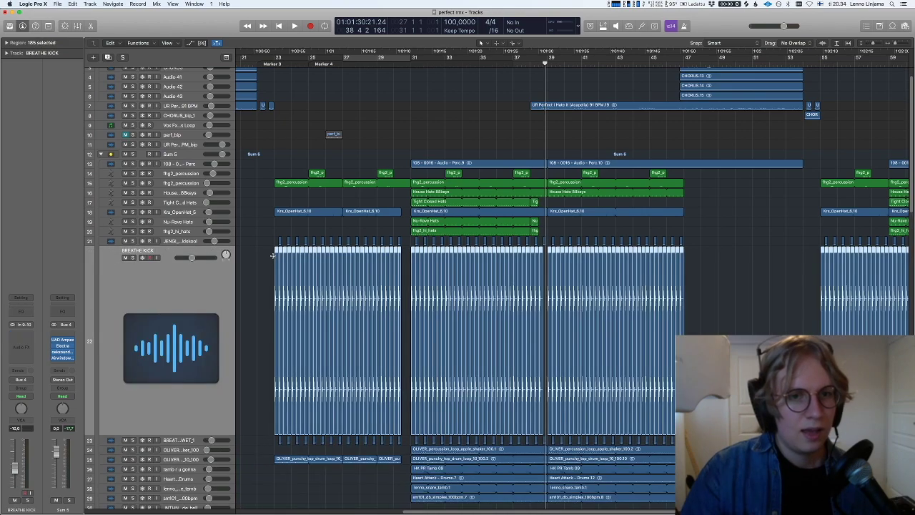
{"action": "scroll", "coordinate": [273, 247], "scroll_direction": "up", "scroll_amount": 10}
{"action": "key", "text": "ctrl+s"}
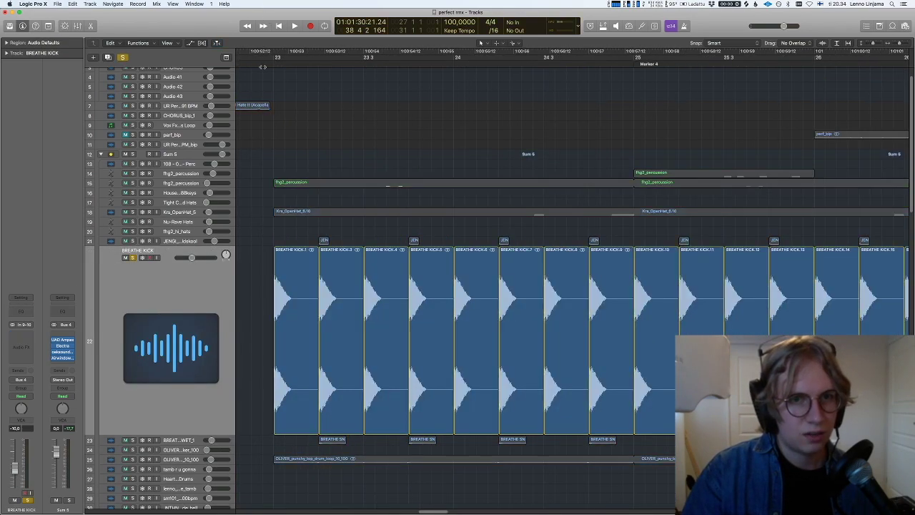
{"action": "key", "text": "z"}
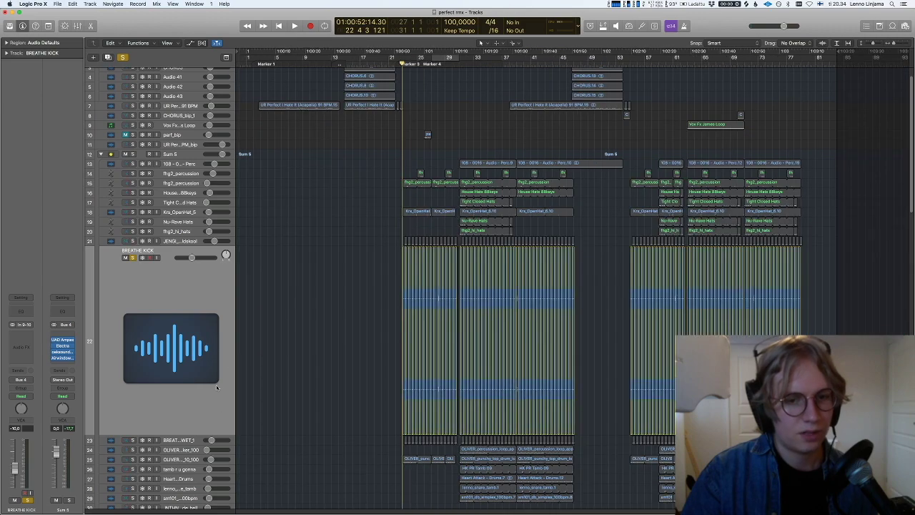
- Solo BREATHE SNARE WET_1 together with BREATHE KICK and play both from just before bar 23
{"action": "left_click", "coordinate": [183, 439]}
{"action": "key", "text": "space"}
{"action": "key", "text": "z"}
{"action": "key", "text": "z"}
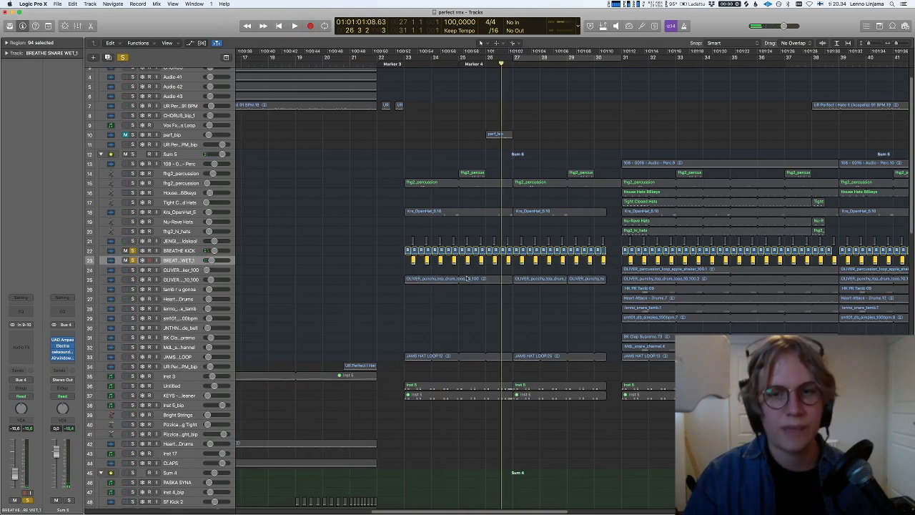
- Clear the kick and snare solos and play the full mix from bar 31 with the whole arrangement in view
{"action": "key", "text": "super+Left"}
{"action": "key", "text": "s"}
{"action": "left_click", "coordinate": [565, 55]}
{"action": "key", "text": "super+Left"}
{"action": "key", "text": "super+Left"}
{"action": "key", "text": "super+Left"}
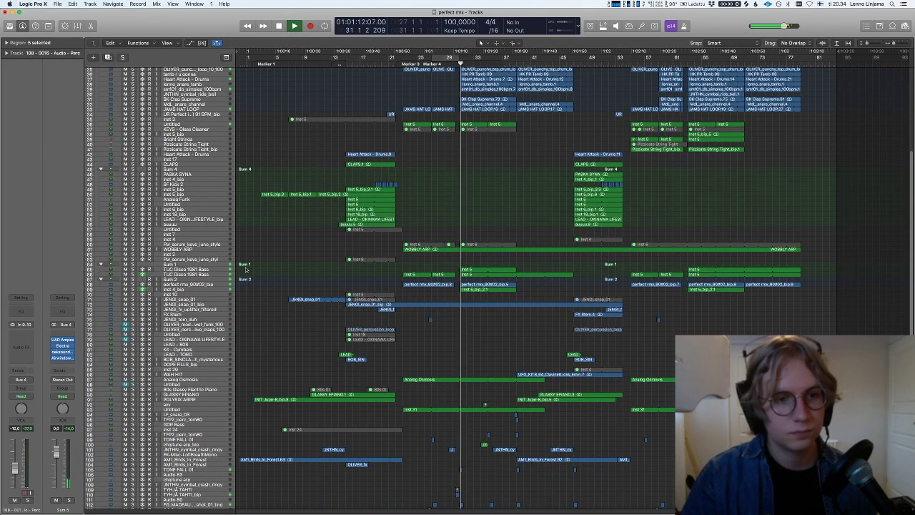
{"action": "scroll", "coordinate": [296, 288], "scroll_direction": "up", "scroll_amount": 5}
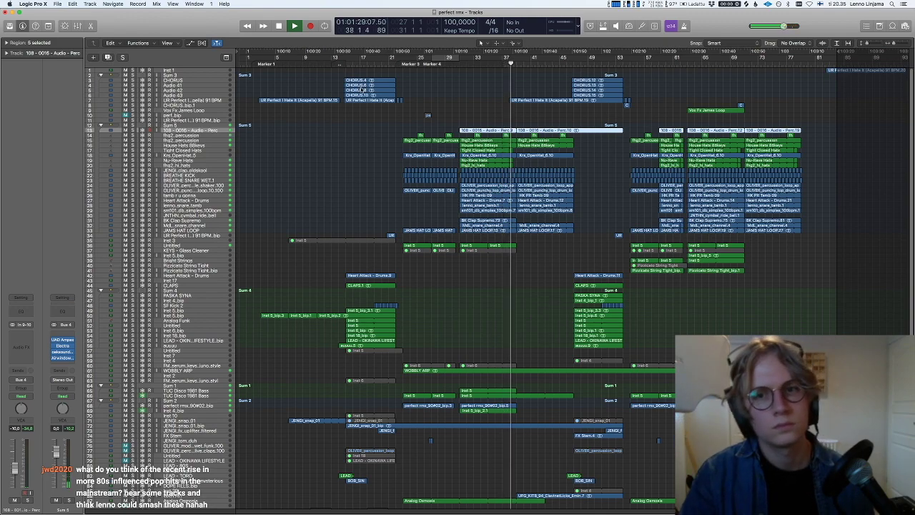
- Look over the lower tracks during playback, select TUC Disco 1981 Bass (track 66), deselect its regions, and stop playback
{"action": "left_click", "coordinate": [190, 120]}
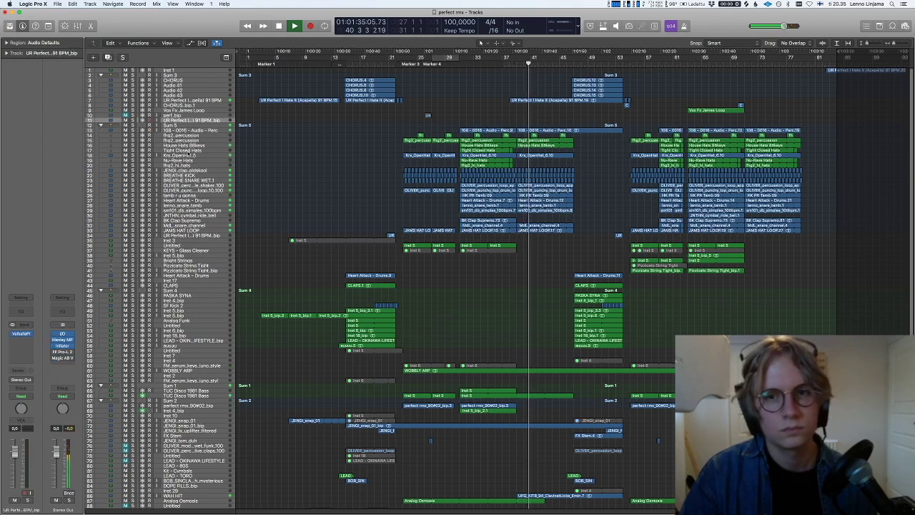
{"action": "scroll", "coordinate": [293, 186], "scroll_direction": "down", "scroll_amount": 10}
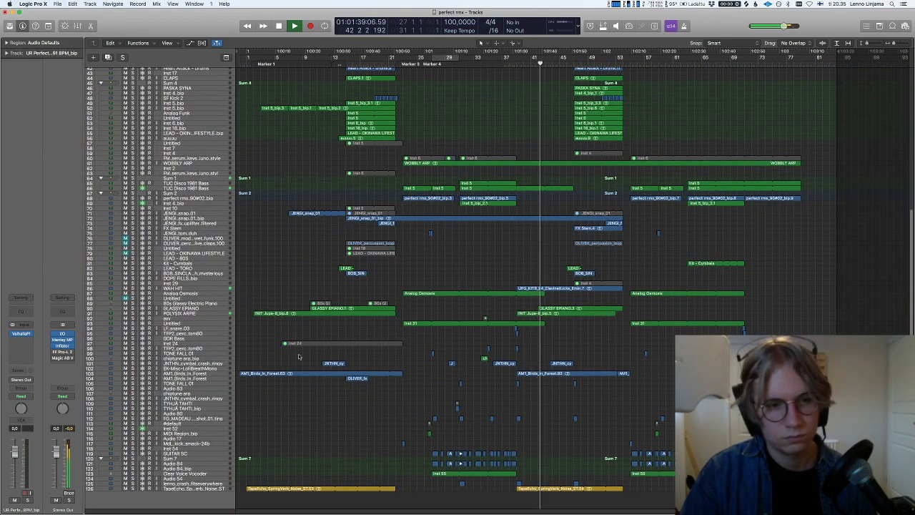
{"action": "scroll", "coordinate": [375, 266], "scroll_direction": "up", "scroll_amount": 10}
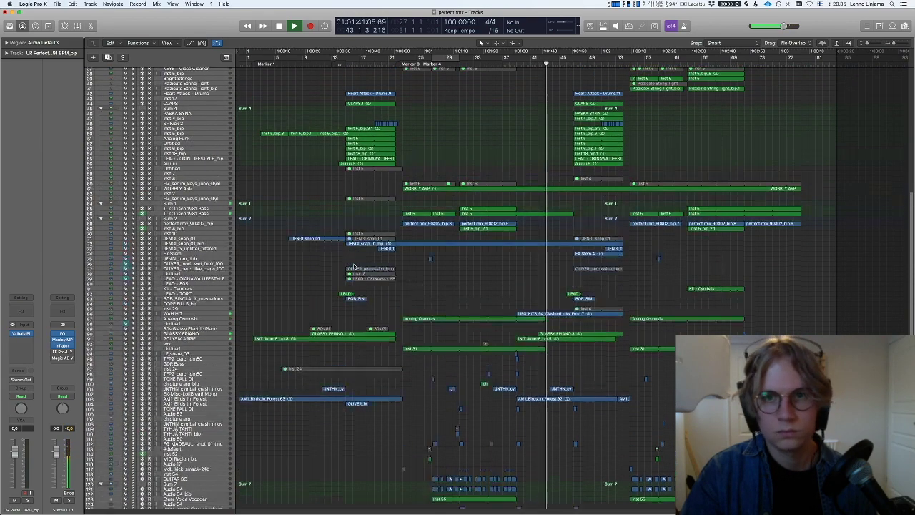
{"action": "scroll", "coordinate": [242, 285], "scroll_direction": "down", "scroll_amount": 6}
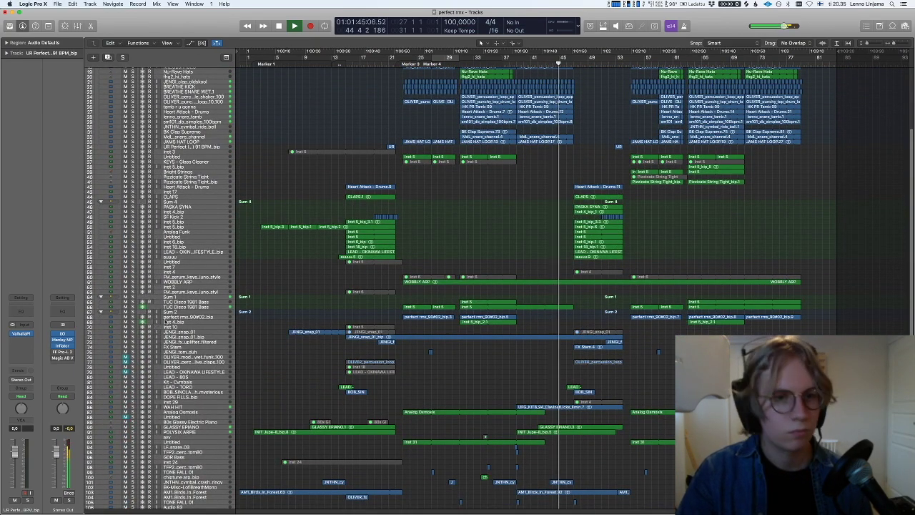
{"action": "left_click", "coordinate": [186, 307]}
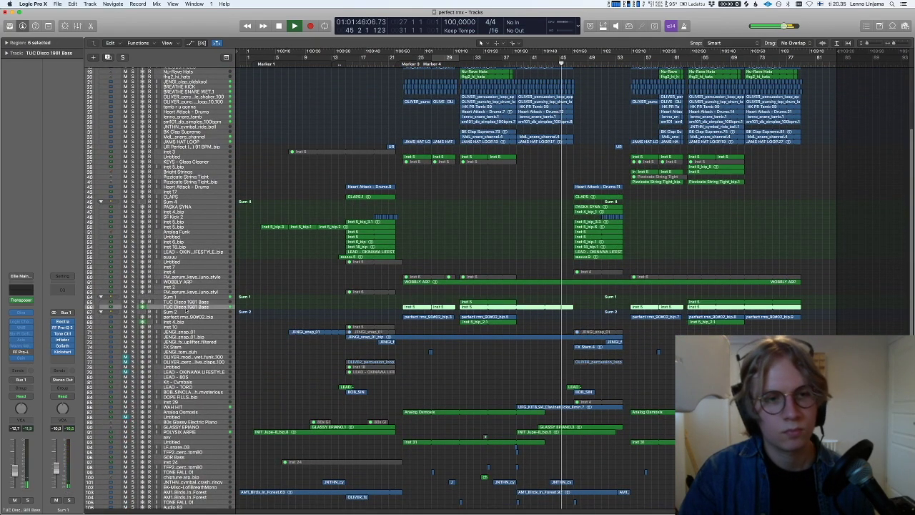
{"action": "scroll", "coordinate": [317, 279], "scroll_direction": "down", "scroll_amount": 8}
{"action": "left_click", "coordinate": [327, 270]}
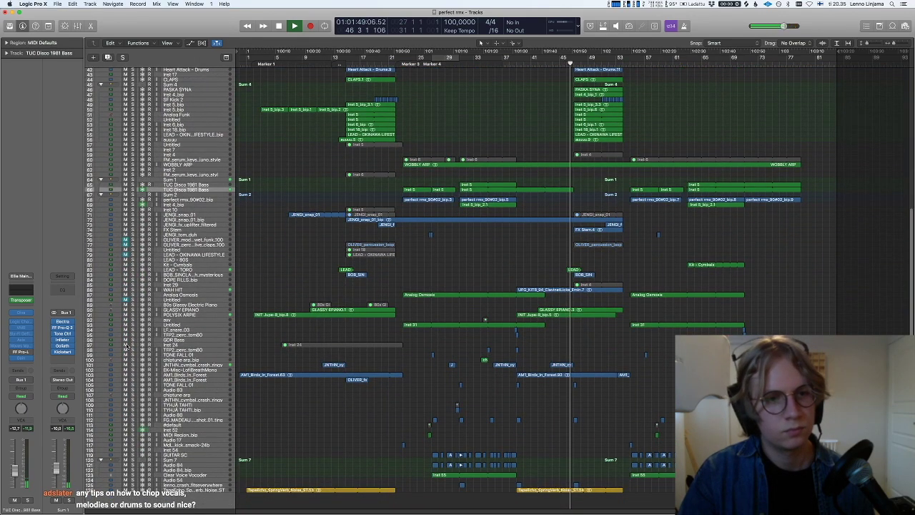
{"action": "key", "text": "space"}
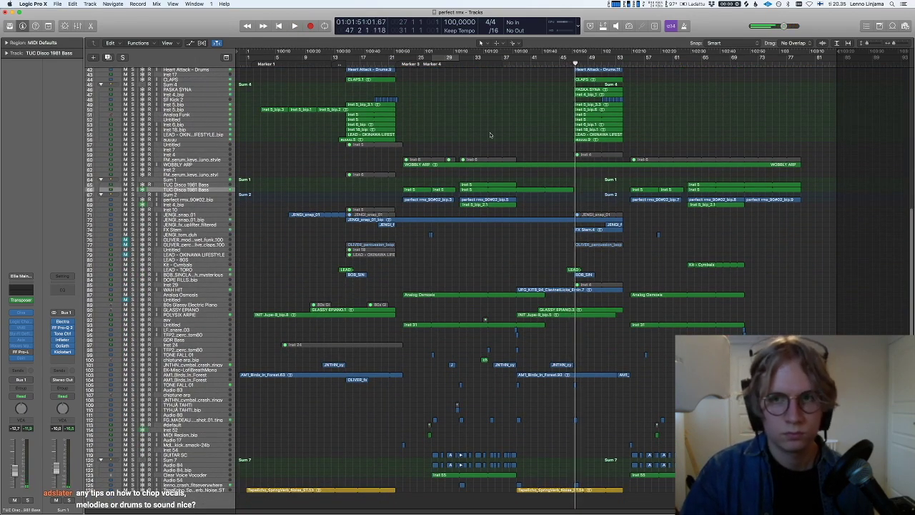
- Select the UR Perfect I Hate It (Acapella) track, view its waveforms enlarged, and place the playhead at bar 37
{"action": "scroll", "coordinate": [504, 88], "scroll_direction": "up", "scroll_amount": 10}
{"action": "left_click", "coordinate": [516, 57]}
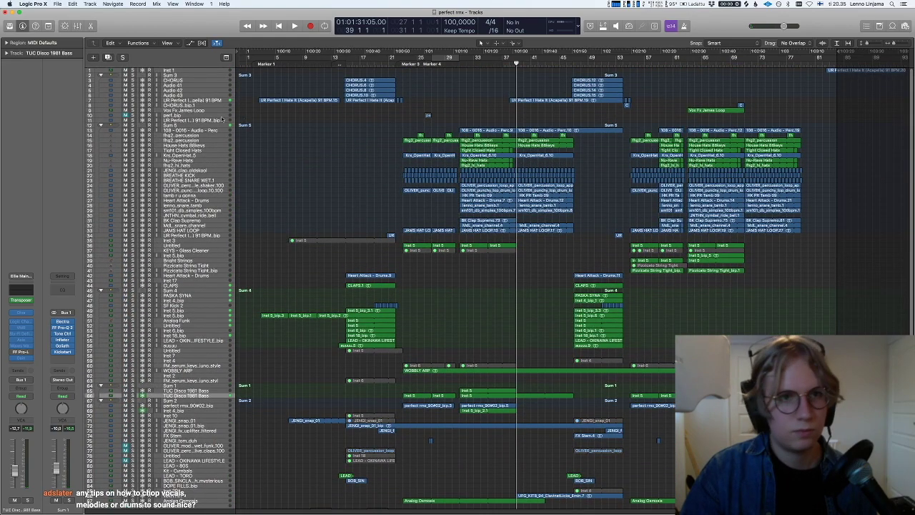
{"action": "left_click", "coordinate": [184, 101]}
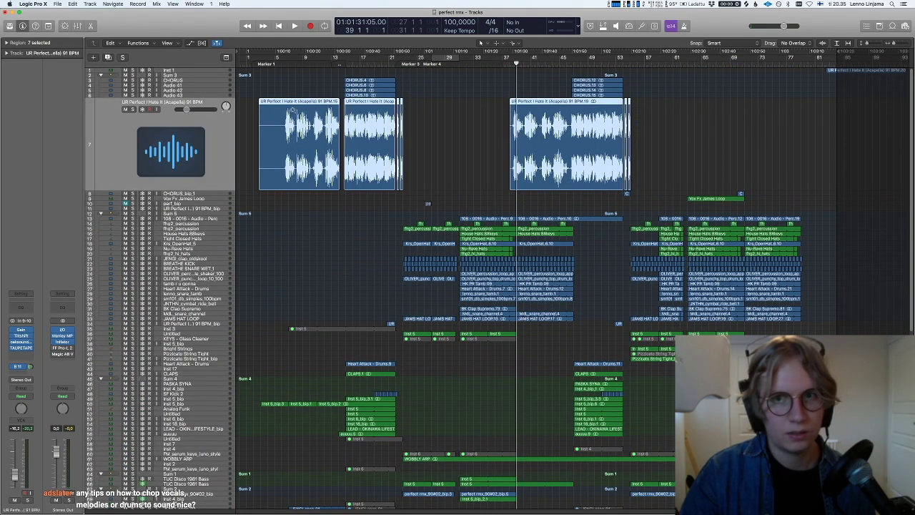
{"action": "key", "text": "ctrl+z"}
{"action": "left_click", "coordinate": [503, 60]}
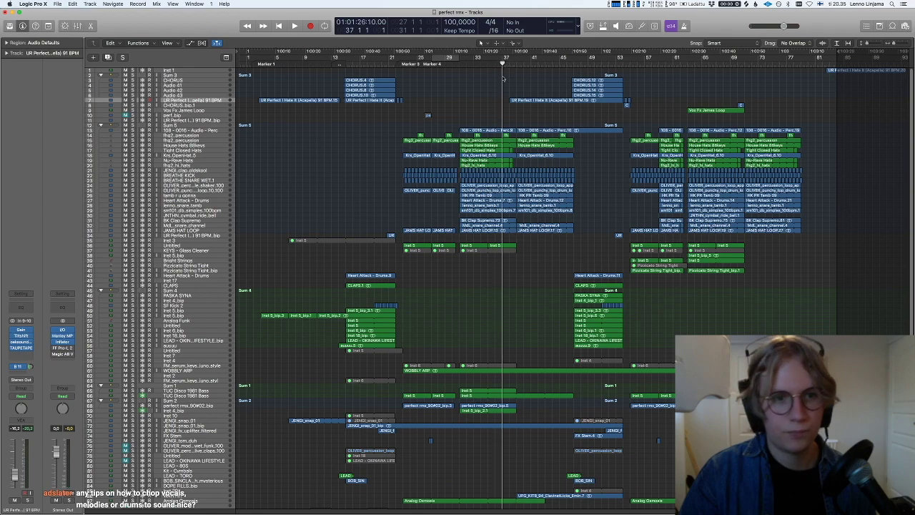
- Select the BK Clap Supremo track and play the full mix around bar 37 with the drop section in closer view
{"action": "scroll", "coordinate": [495, 86], "scroll_direction": "up", "scroll_amount": 3}
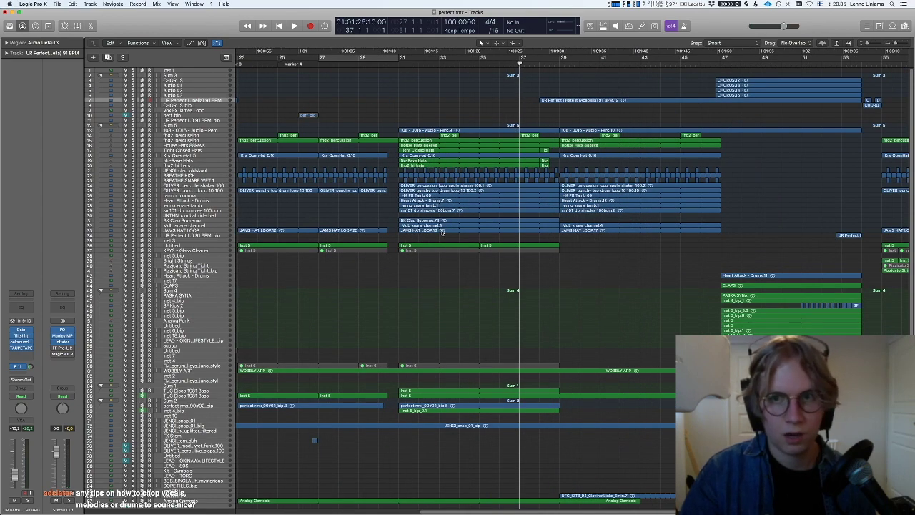
{"action": "key", "text": "super+Left"}
{"action": "scroll", "coordinate": [513, 155], "scroll_direction": "up", "scroll_amount": 3}
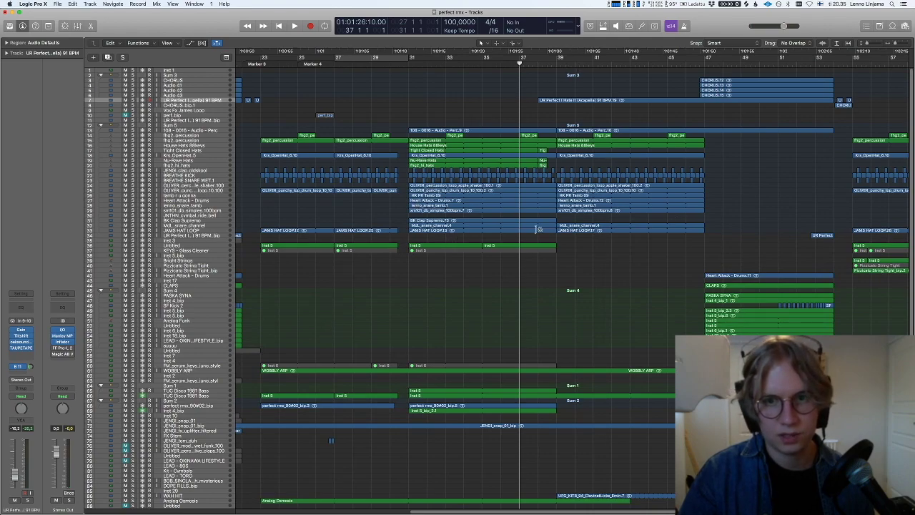
{"action": "left_click", "coordinate": [193, 220]}
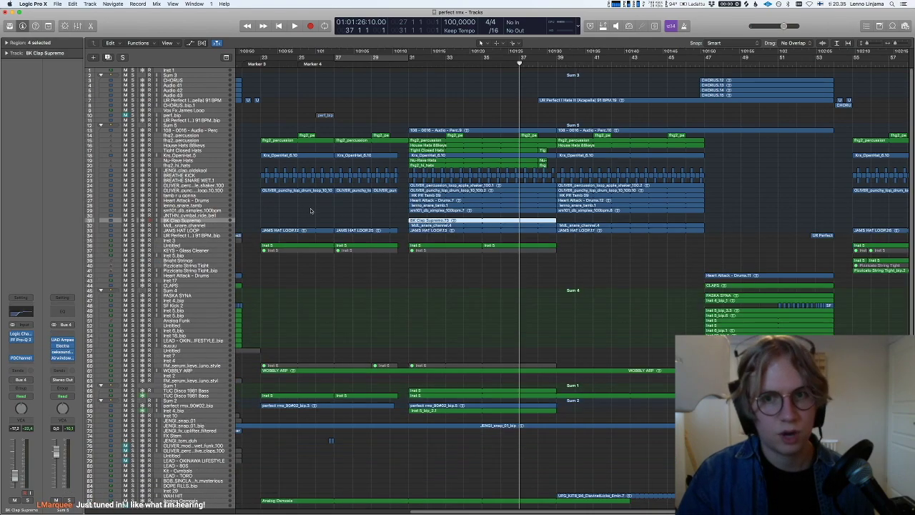
{"action": "key", "text": "space"}
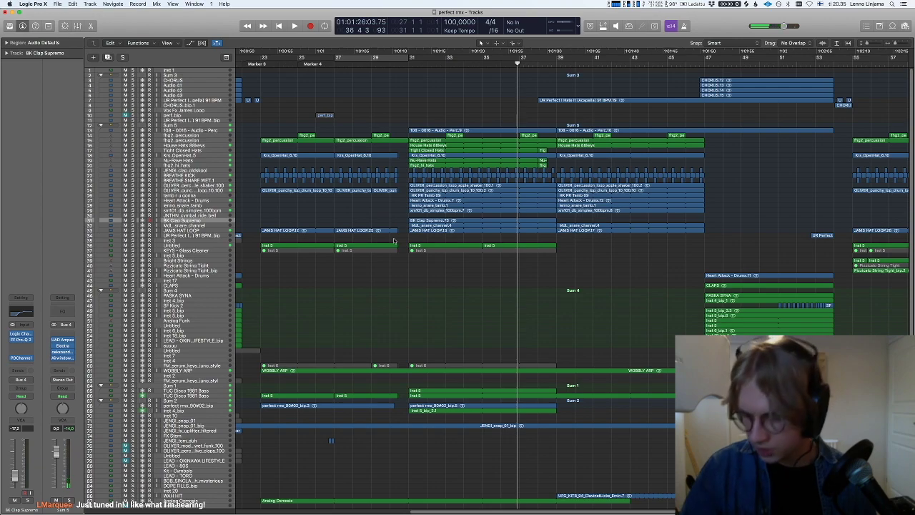
{"action": "key", "text": "space"}
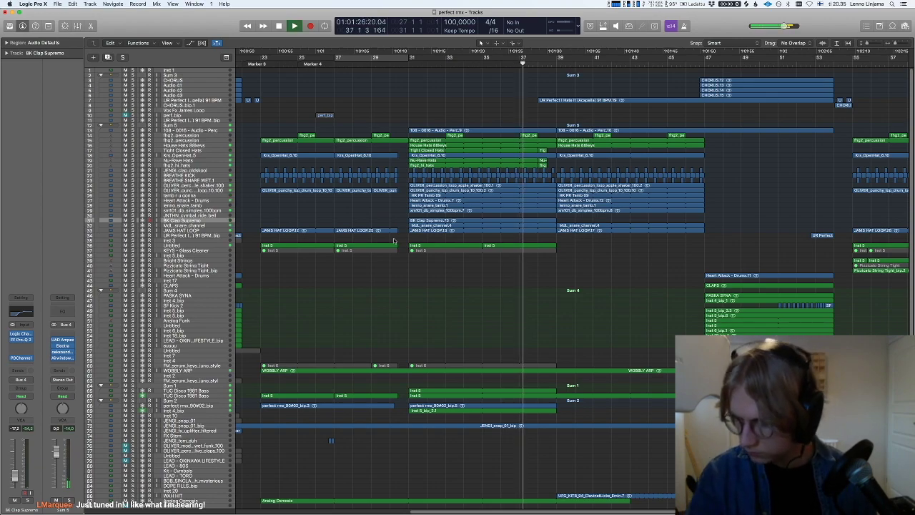
- Select and solo the JNTHN_cymbal_crash_ringy track and audition it into bar 39
{"action": "scroll", "coordinate": [478, 173], "scroll_direction": "down", "scroll_amount": 5}
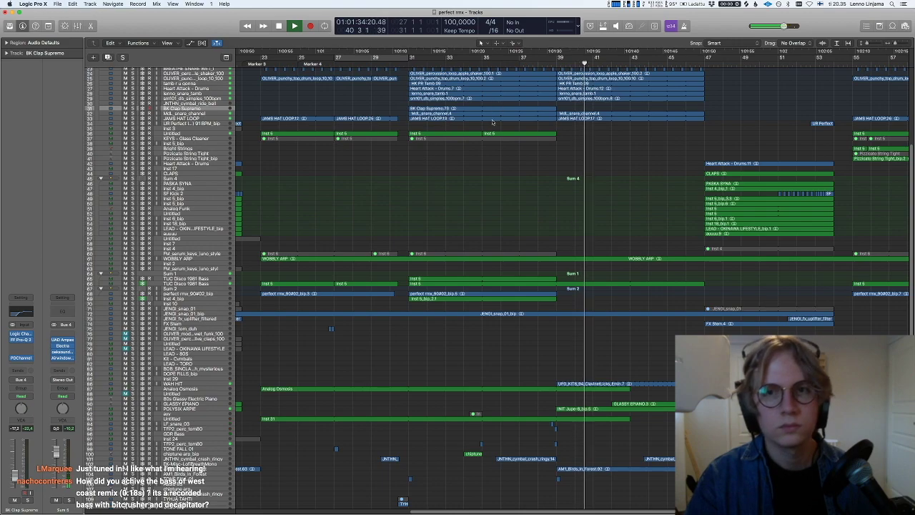
{"action": "left_click", "coordinate": [533, 64]}
{"action": "scroll", "coordinate": [463, 256], "scroll_direction": "down", "scroll_amount": 5}
{"action": "left_click", "coordinate": [192, 364]}
{"action": "left_click", "coordinate": [192, 363]}
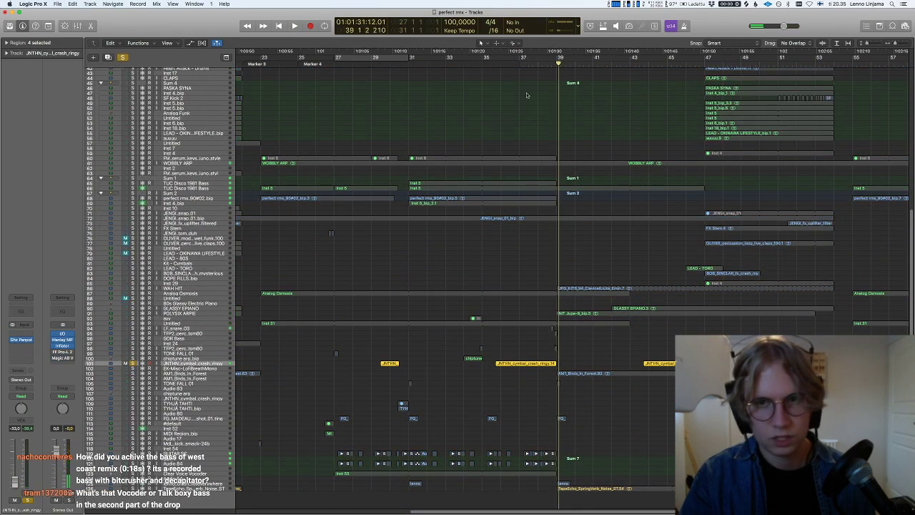
- Solo the FG_MADEAUX_crash_one_shot_01_ting track alongside the cymbal crash, play both, and view its waveforms enlarged
{"action": "left_click", "coordinate": [529, 64]}
{"action": "key", "text": "s"}
{"action": "left_click", "coordinate": [204, 423]}
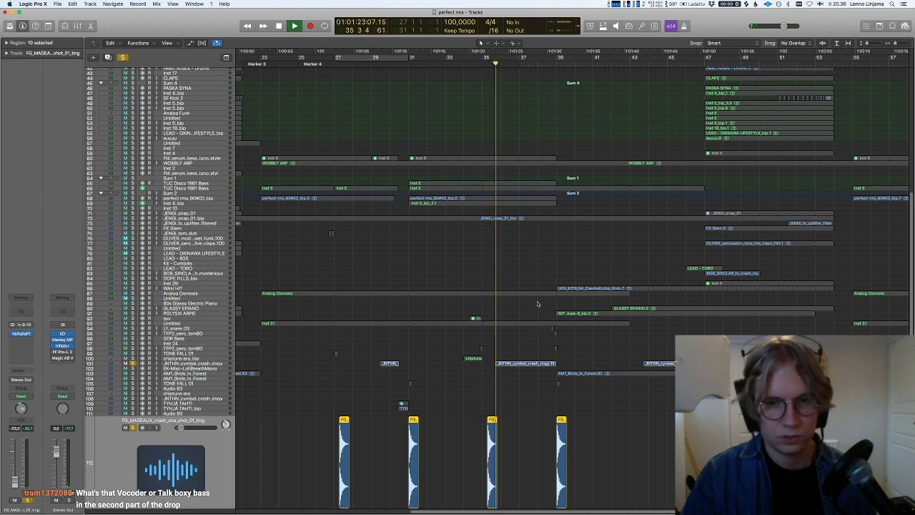
{"action": "key", "text": "ctrl+z"}
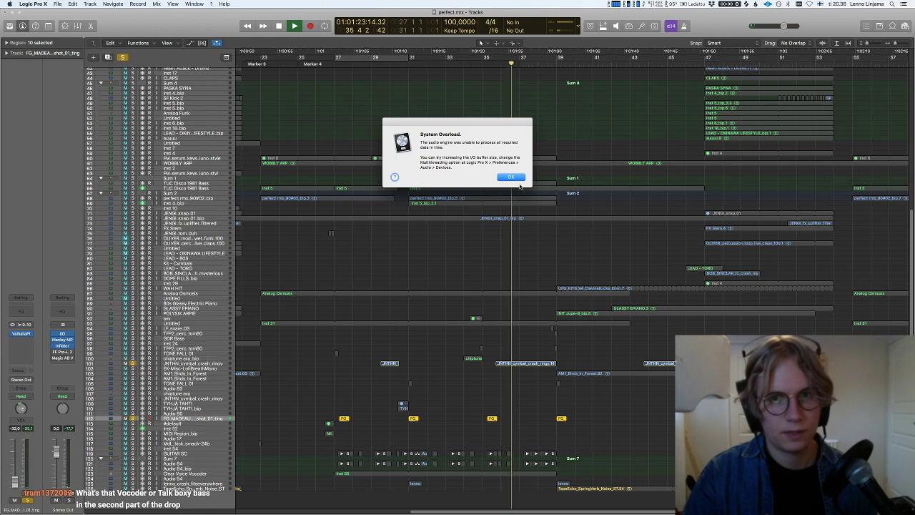
- Dismiss the System Overload alert and set a cycle range from bar 31 to 39 with the playhead in bar 34
{"action": "left_click", "coordinate": [511, 177]}
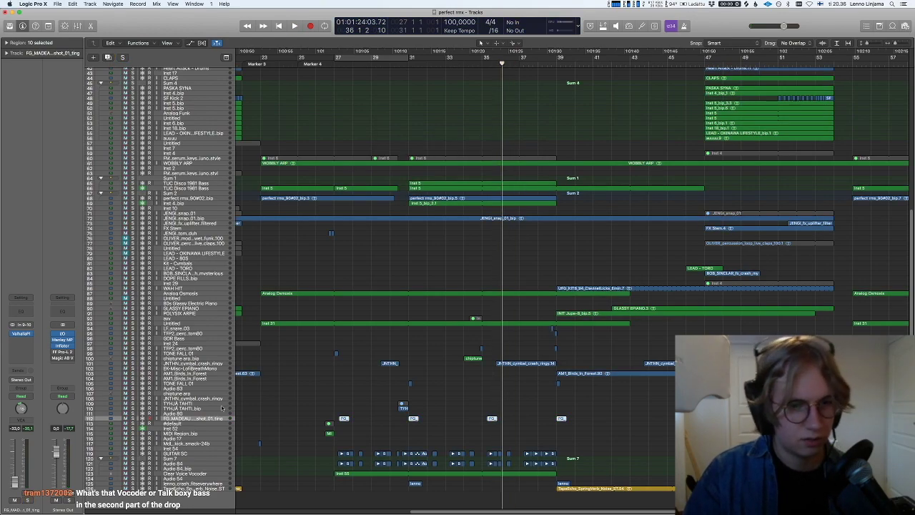
{"action": "left_click_drag", "start_coordinate": [439, 62], "coordinate": [432, 56]}
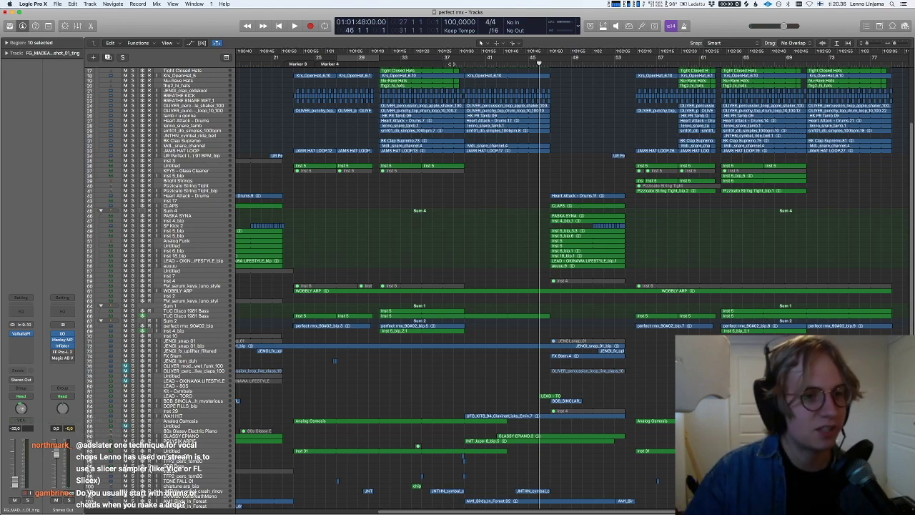
{"action": "left_click", "coordinate": [427, 63]}
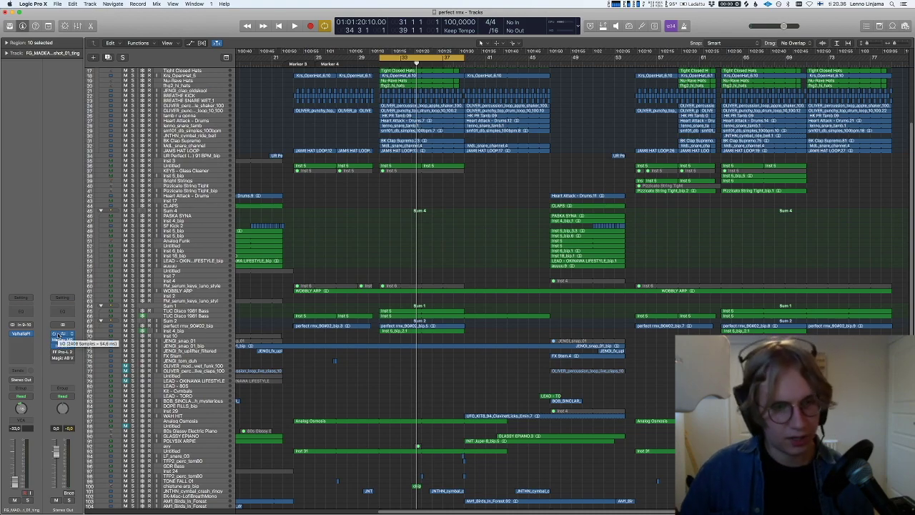
- Switch to Safari and bring up the KMR Audio picture of the Overstayer Modular Channel 8755DS in the image results
{"action": "key", "text": "super+Tab"}
{"action": "key", "text": "super+shift+Tab"}
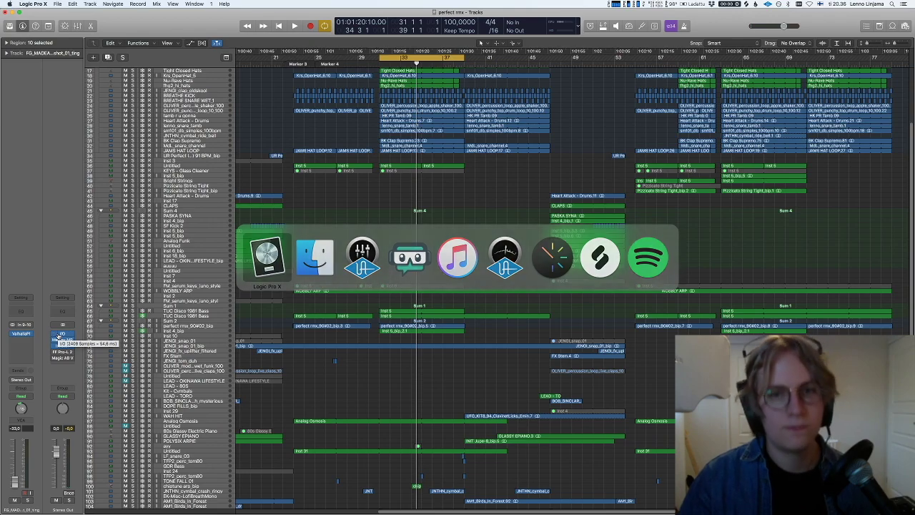
{"action": "key", "text": "super+space"}
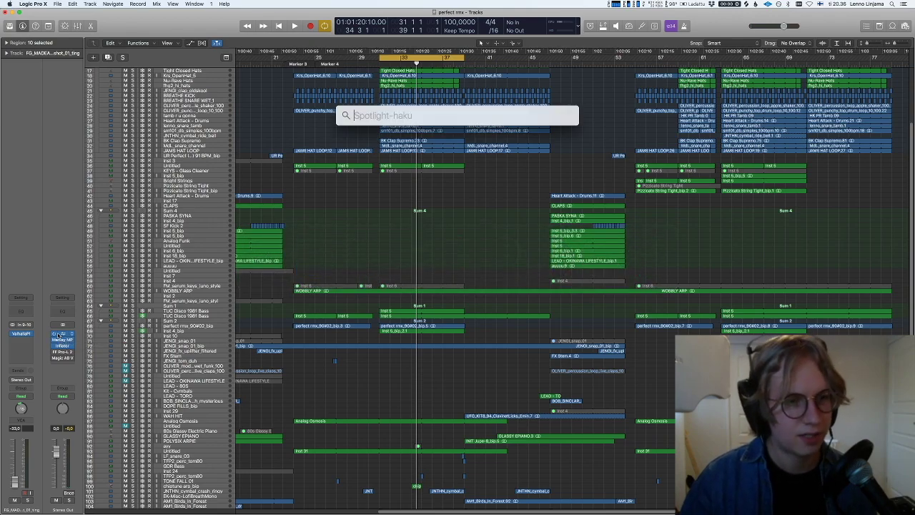
{"action": "type", "text": "safa"}
{"action": "key", "text": "Return"}
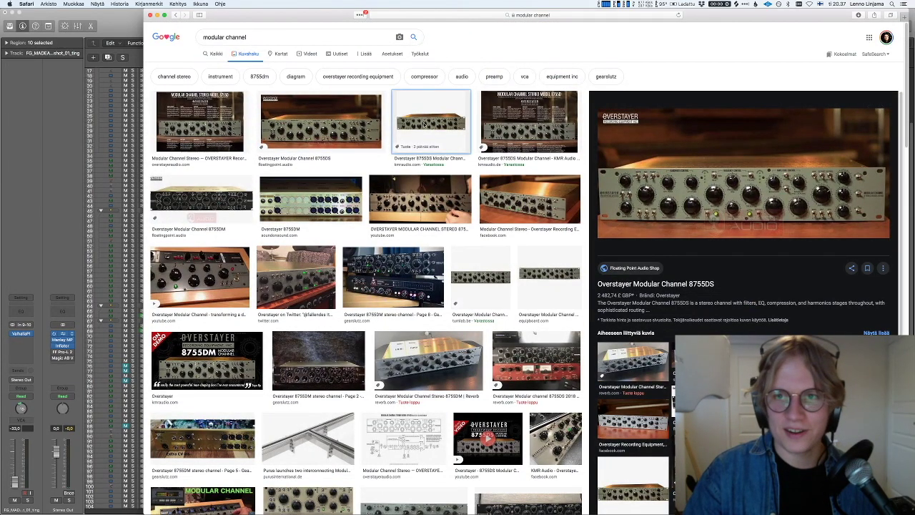
{"action": "left_click", "coordinate": [424, 124]}
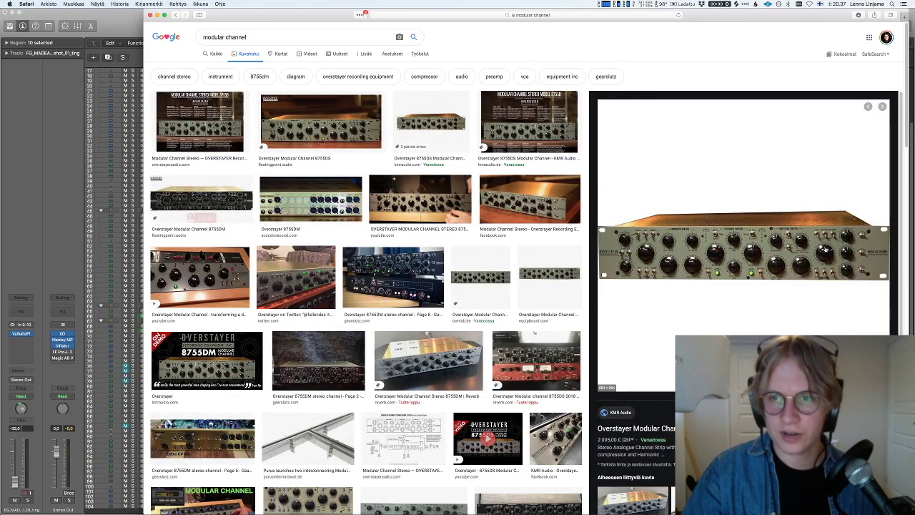
- Switch back to Logic Pro X, select the UR Perfect 91 BPM_bip track, and open the Stereo Out channel's I/O insert
{"action": "key", "text": "super+Tab"}
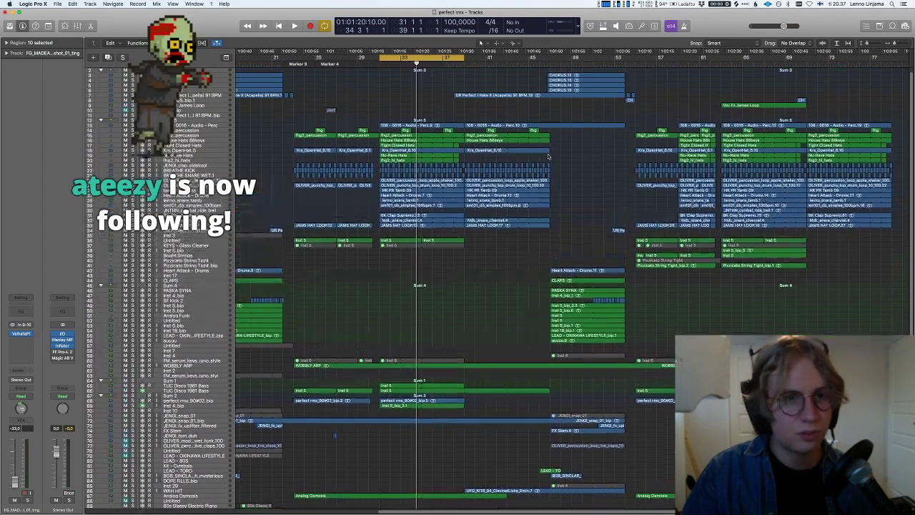
{"action": "scroll", "coordinate": [549, 156], "scroll_direction": "up", "scroll_amount": 1}
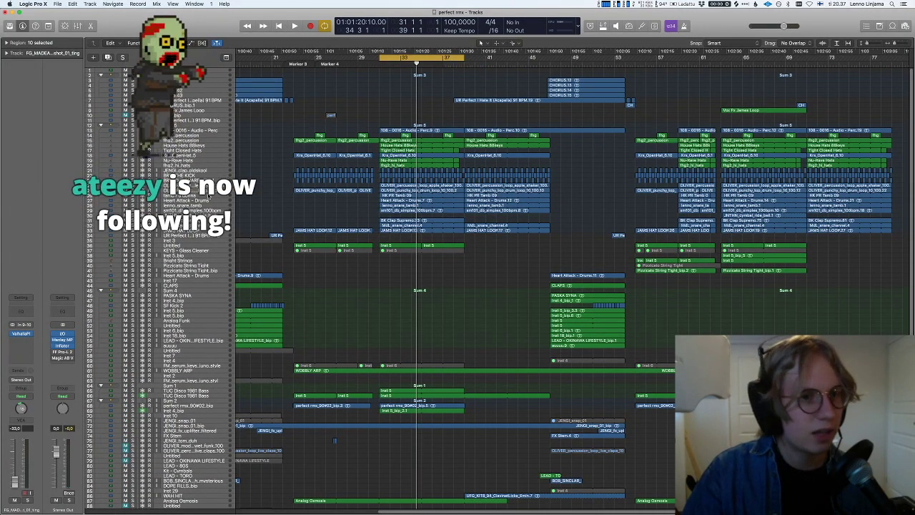
{"action": "left_click", "coordinate": [205, 120]}
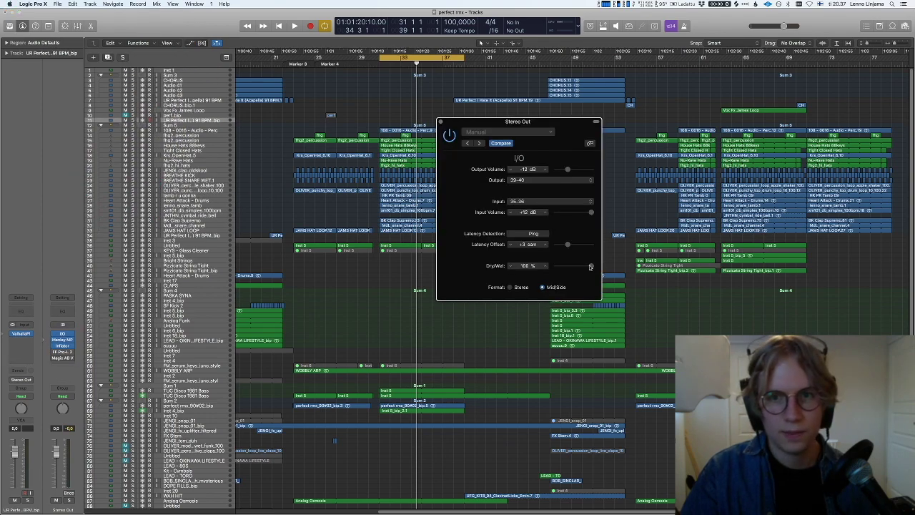
- Play the cycled section and compare the I/O insert's Dry/Wet at 0 % and at 100 %
{"action": "key", "text": "space"}
{"action": "left_click_drag", "start_coordinate": [590, 266], "coordinate": [487, 274]}
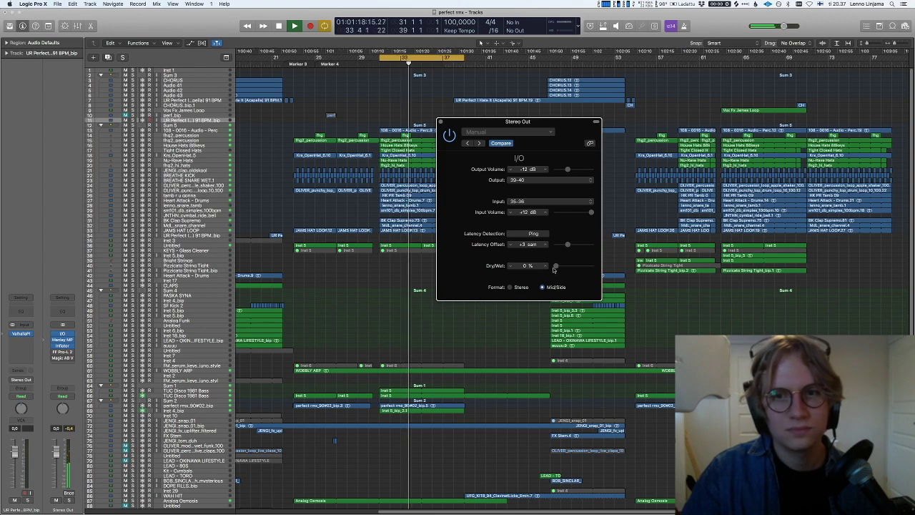
{"action": "left_click_drag", "start_coordinate": [555, 266], "coordinate": [732, 271]}
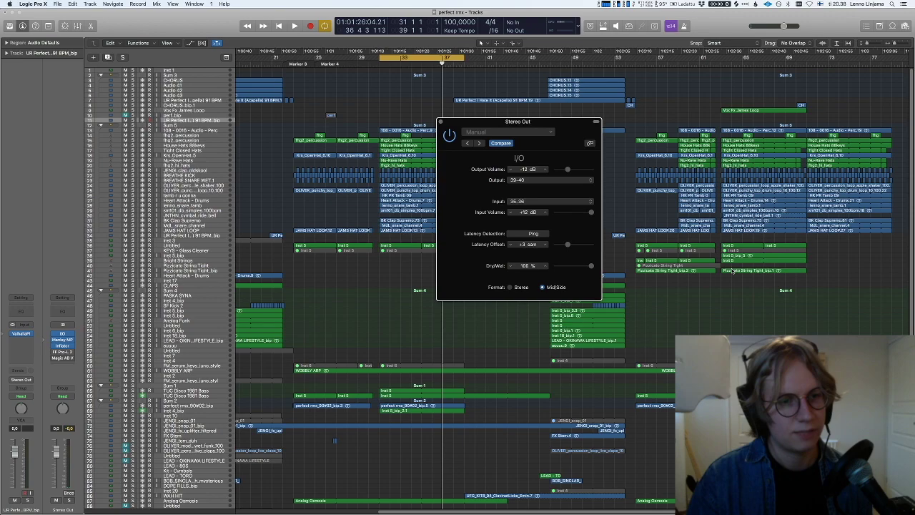
{"action": "key", "text": "space"}
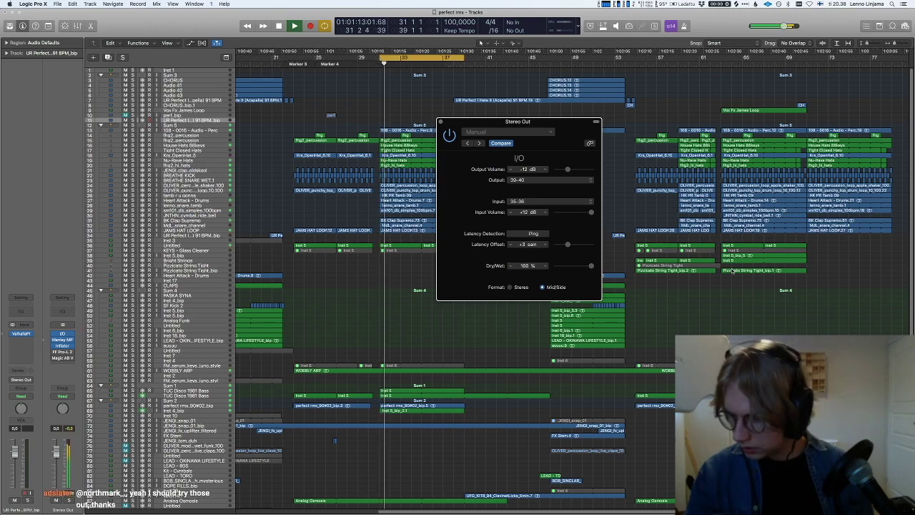
- Stop playback and open the UAD Manley Massive Passive equalizer on the Stereo Out channel
{"action": "left_click", "coordinate": [62, 341]}
{"action": "left_click", "coordinate": [61, 344]}
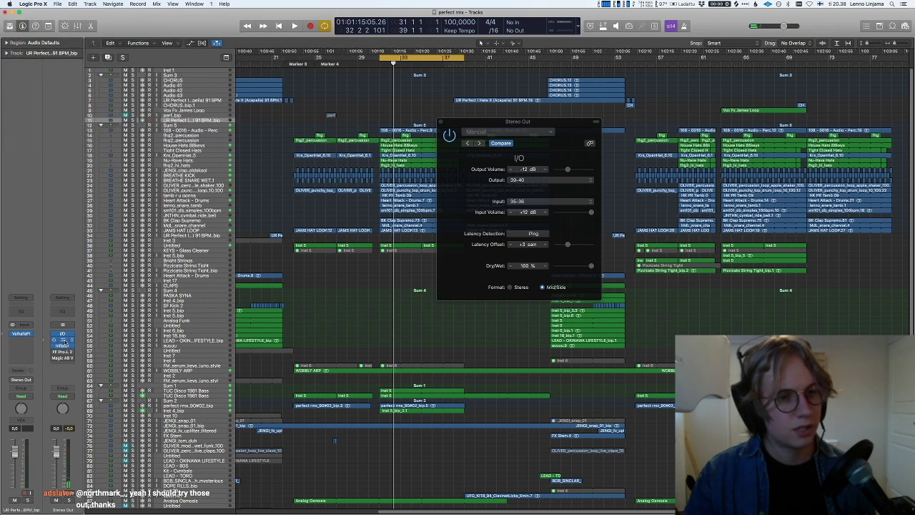
{"action": "left_click", "coordinate": [62, 342]}
{"action": "left_click", "coordinate": [62, 342]}
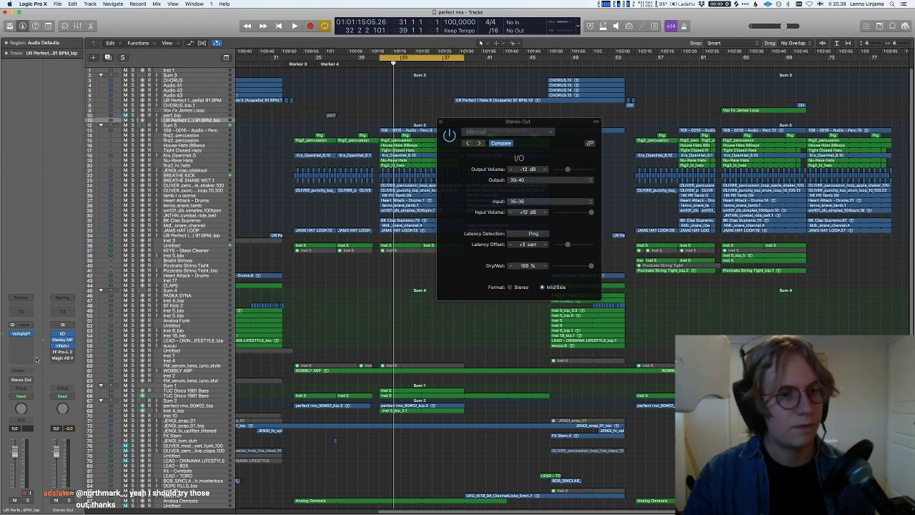
{"action": "left_click", "coordinate": [62, 341]}
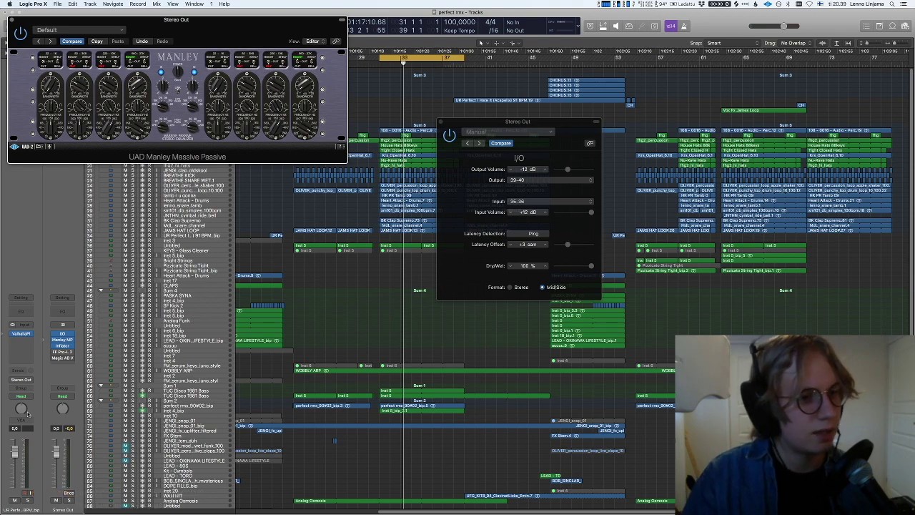
- Open the Stereo Out channel's Sonnox Inflator, play the cycled section, check the FF Pro-L 2 limiter, and close all plug-in windows
{"action": "left_click", "coordinate": [63, 345]}
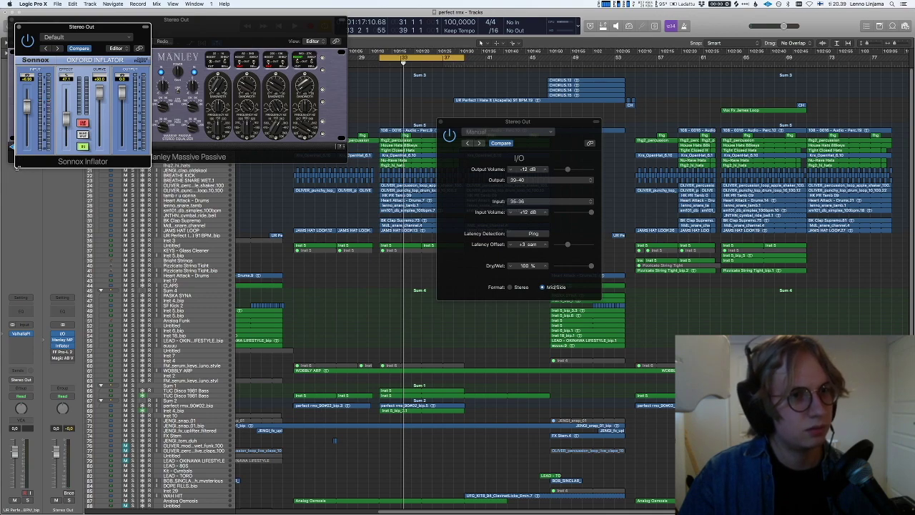
{"action": "key", "text": "space"}
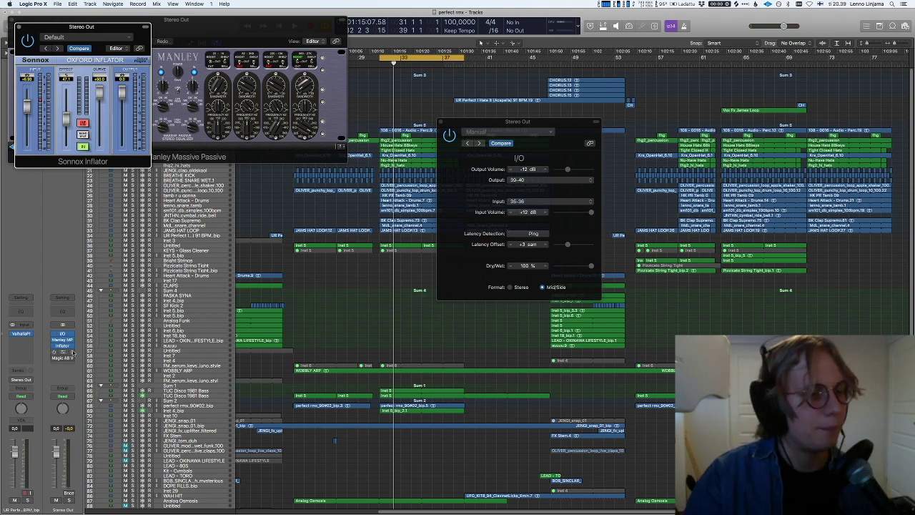
{"action": "key", "text": "space"}
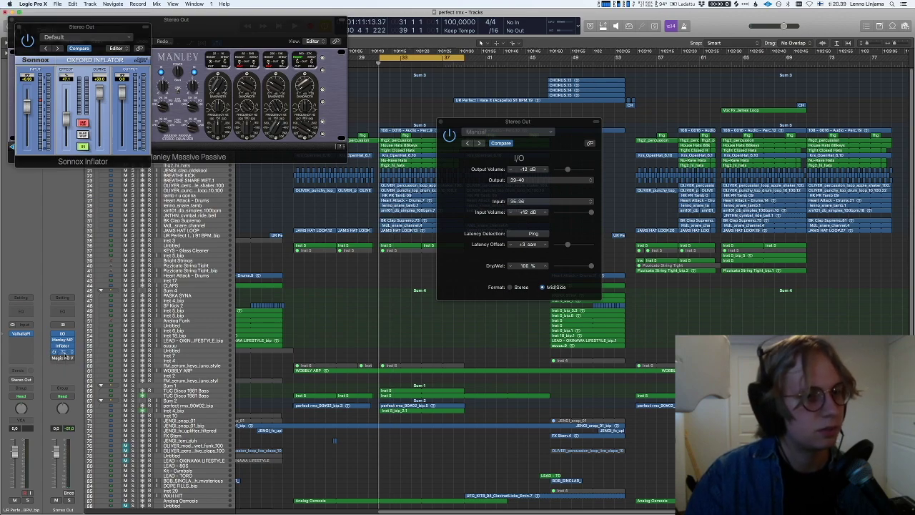
{"action": "left_click", "coordinate": [57, 351]}
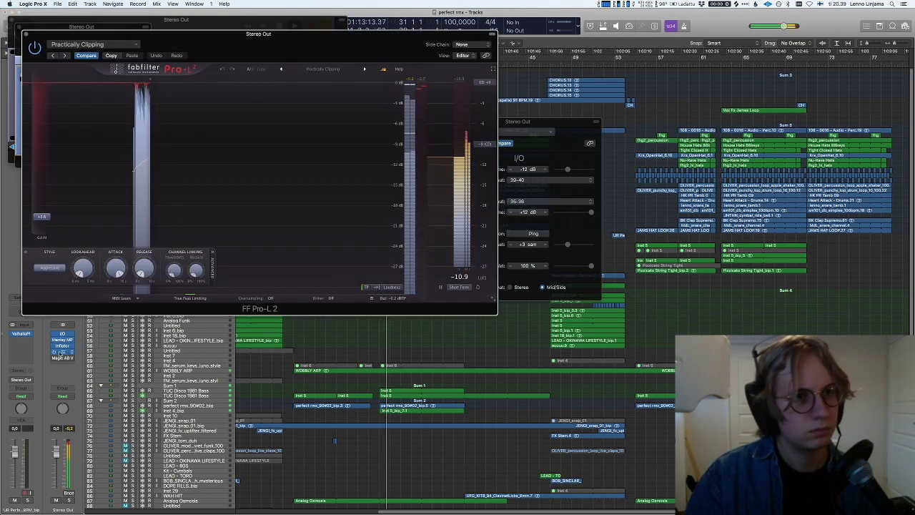
{"action": "left_click", "coordinate": [25, 34]}
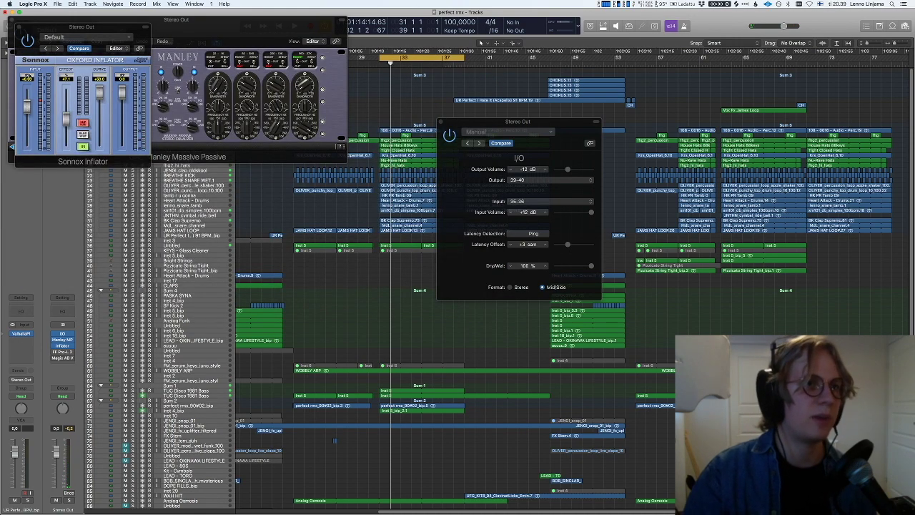
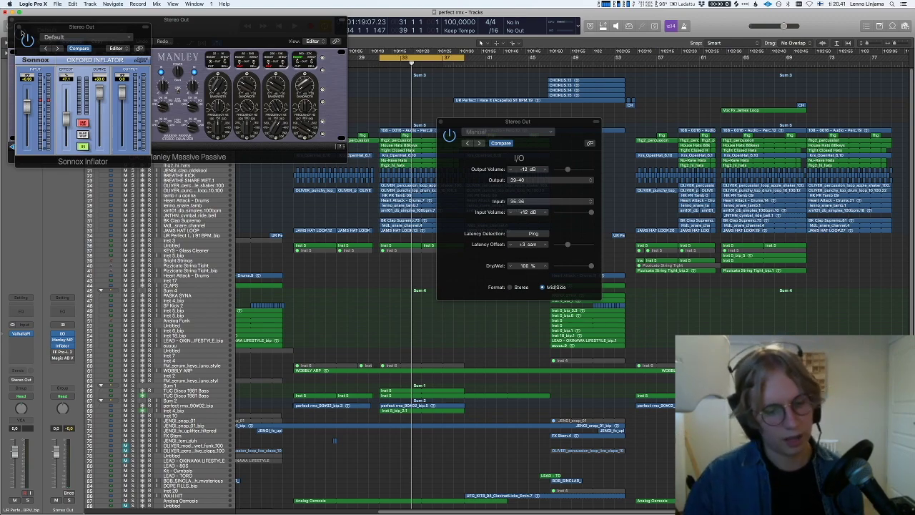
{"action": "left_click", "coordinate": [20, 27], "text": "alt"}
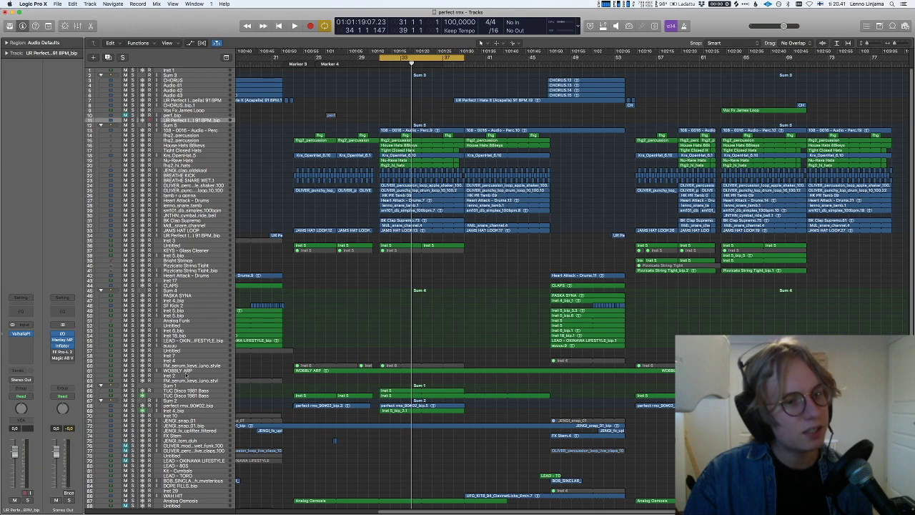
- Bypass the I/O and Manley Massive Passive inserts on Stereo Out and insert Waves GW ToneCentric ahead of them
{"action": "left_click", "coordinate": [53, 334]}
{"action": "left_click", "coordinate": [54, 340]}
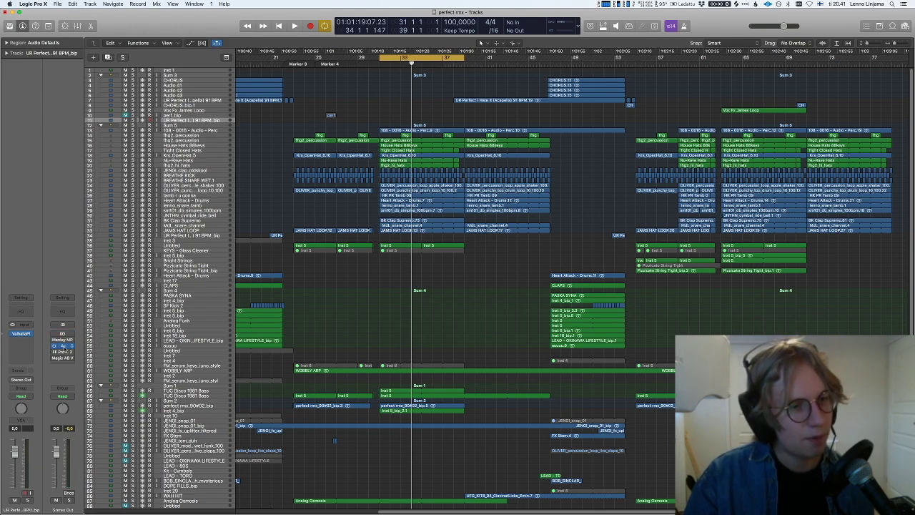
{"action": "left_click_drag", "start_coordinate": [62, 357], "coordinate": [63, 322]}
{"action": "left_click", "coordinate": [62, 322]}
{"action": "left_click_drag", "start_coordinate": [104, 123], "coordinate": [107, 126]}
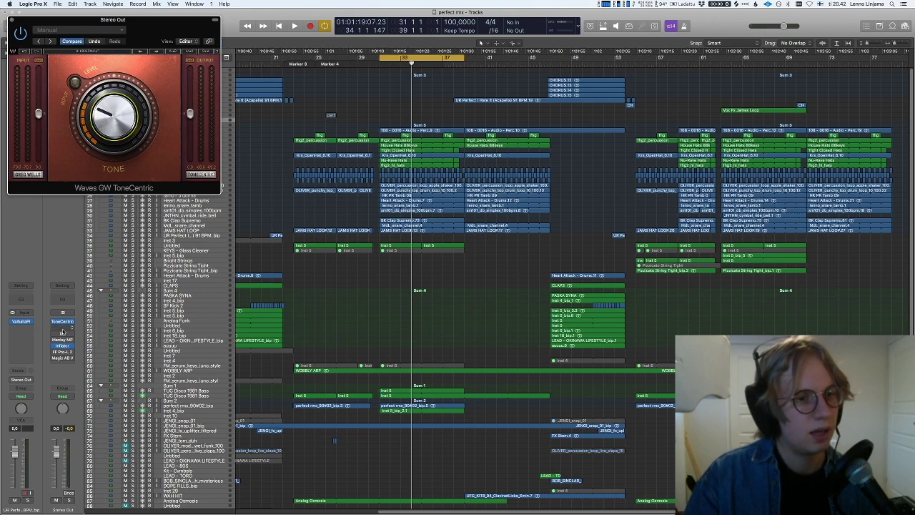
- Insert Waves GW MixCentric directly after ToneCentric on Stereo Out and place its window beside the ToneCentric window
{"action": "left_click", "coordinate": [55, 335]}
{"action": "mouse_move", "coordinate": [86, 429]}
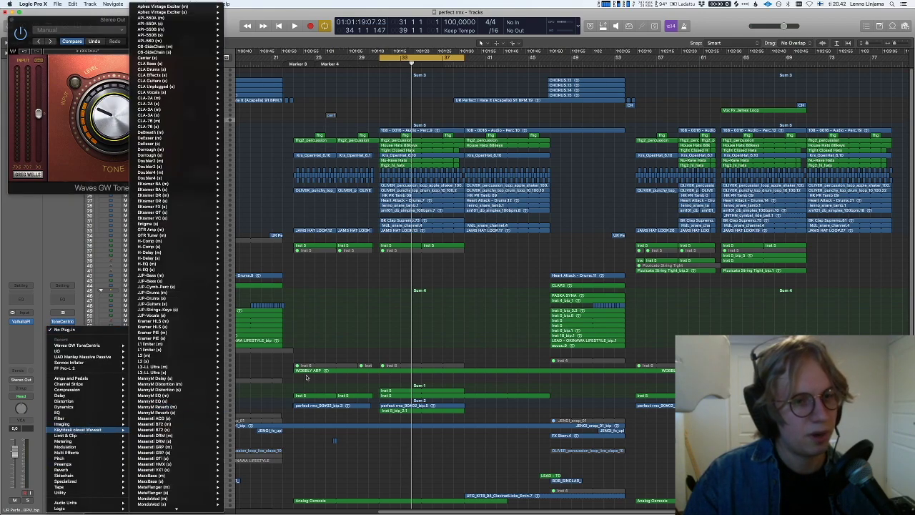
{"action": "mouse_move", "coordinate": [78, 384]}
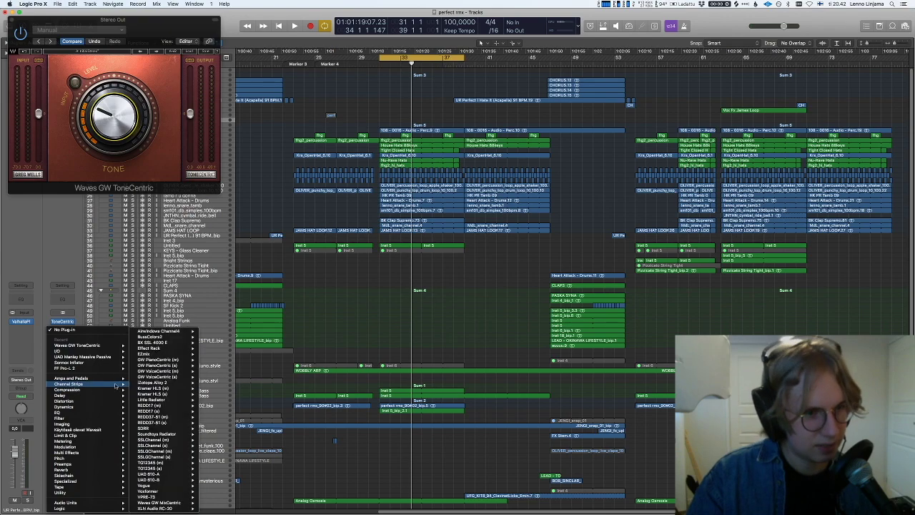
{"action": "mouse_move", "coordinate": [165, 503]}
{"action": "left_click", "coordinate": [213, 503]}
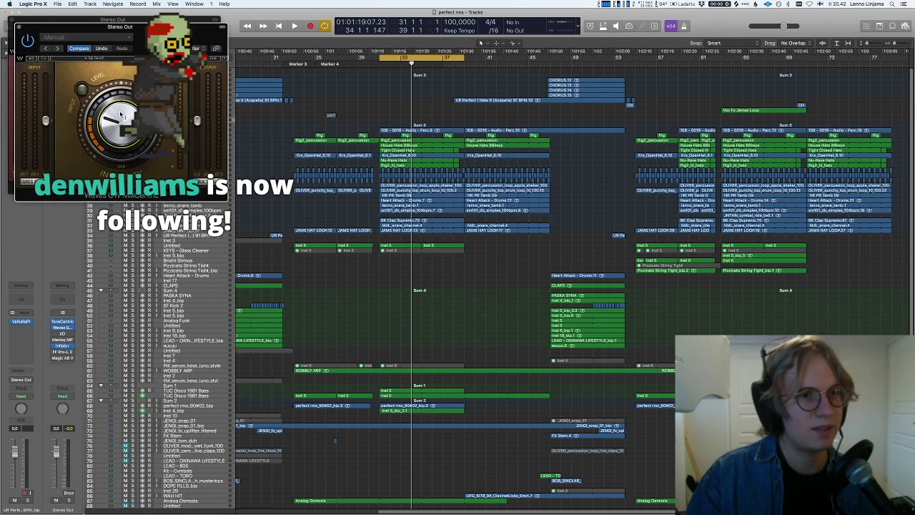
{"action": "left_click_drag", "start_coordinate": [154, 25], "coordinate": [363, 19]}
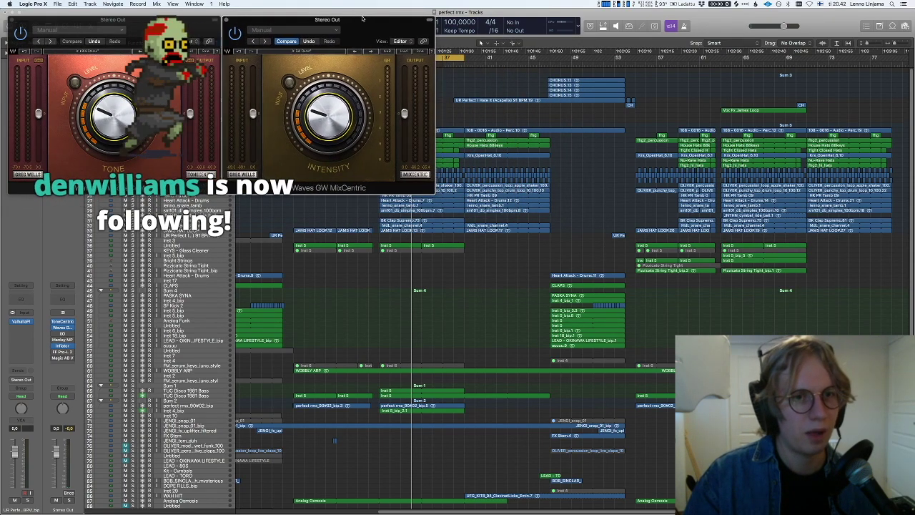
- Play the cycled section while raising ToneCentric's Tone and MixCentric's Intensity to around halfway and lowering MixCentric's output
{"action": "left_click", "coordinate": [200, 20]}
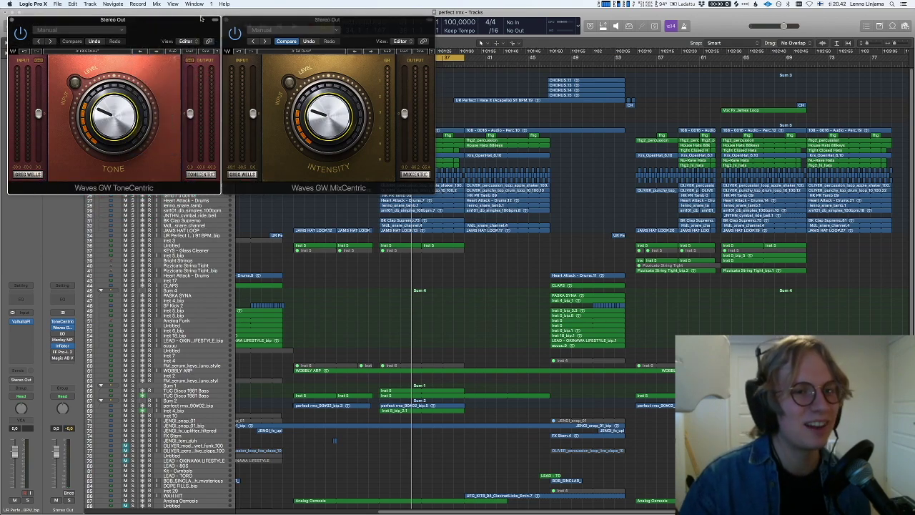
{"action": "left_click", "coordinate": [72, 42]}
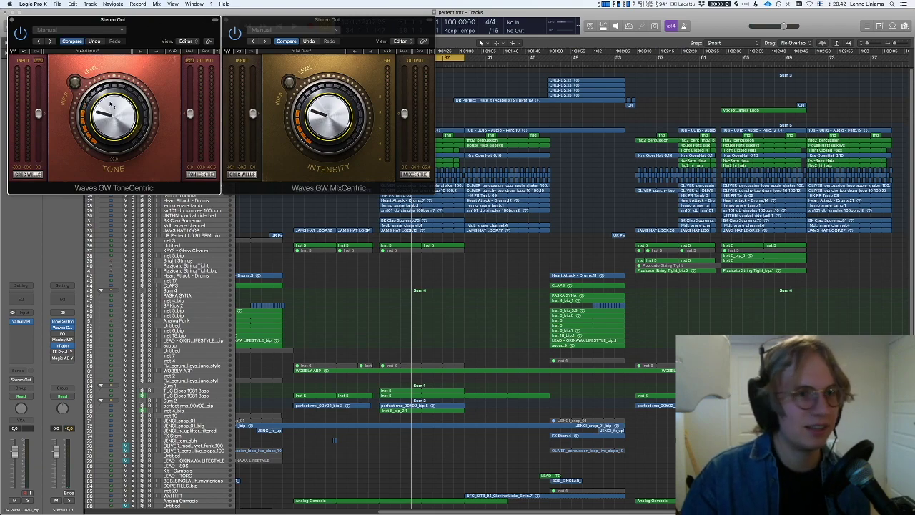
{"action": "key", "text": "space"}
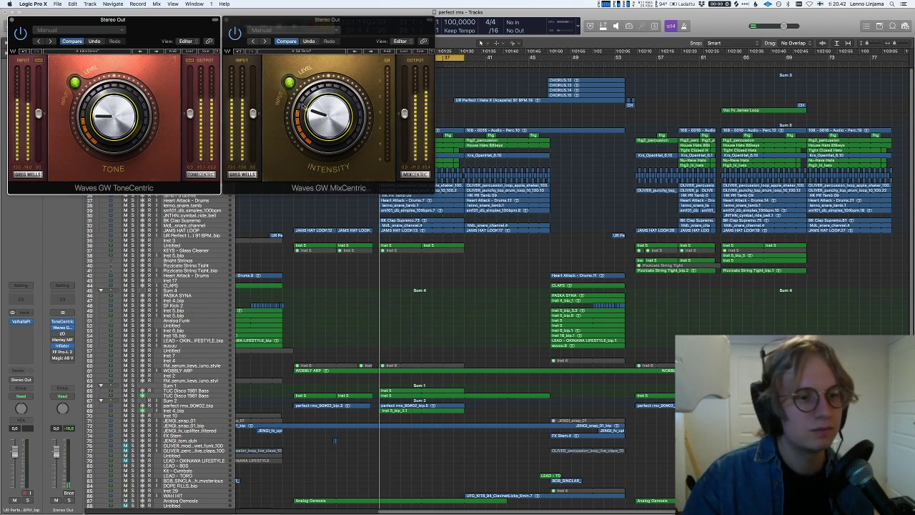
{"action": "scroll", "coordinate": [114, 123], "scroll_direction": "up", "scroll_amount": 8}
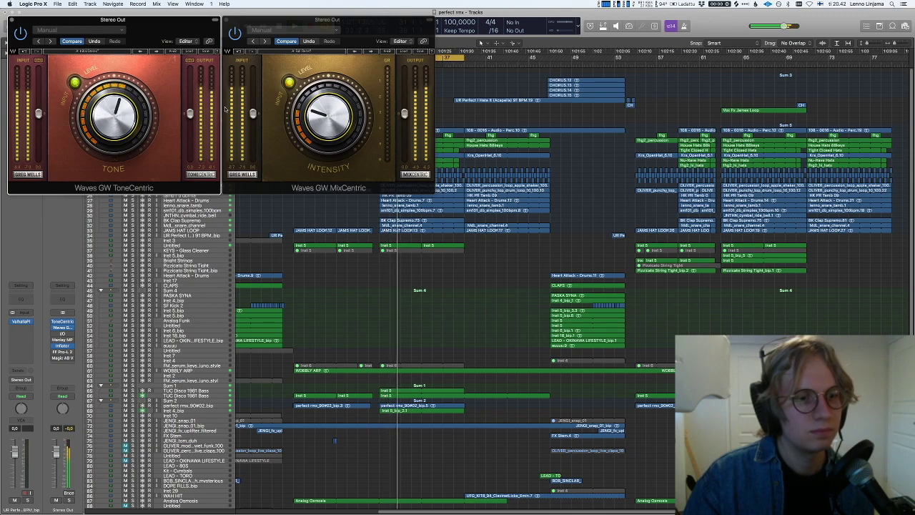
{"action": "scroll", "coordinate": [336, 123], "scroll_direction": "up", "scroll_amount": 5}
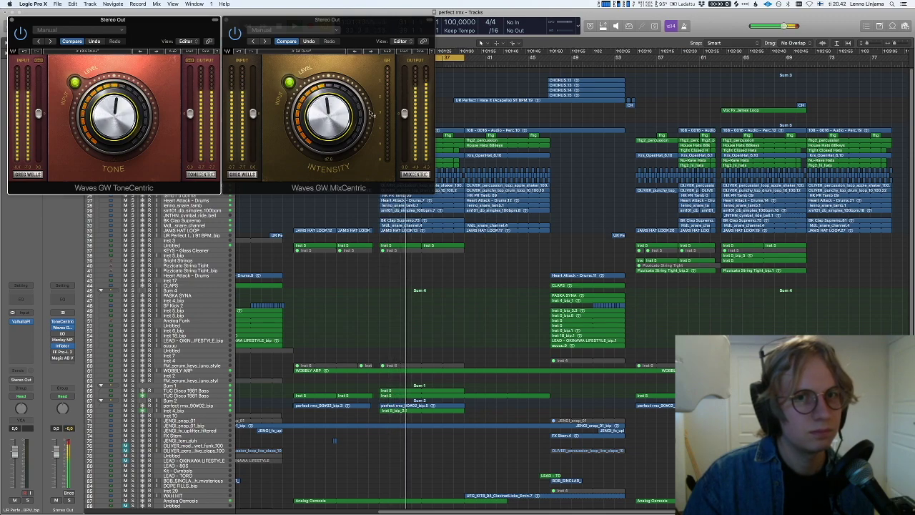
{"action": "scroll", "coordinate": [401, 114], "scroll_direction": "down", "scroll_amount": 3}
{"action": "scroll", "coordinate": [399, 112], "scroll_direction": "up", "scroll_amount": 1}
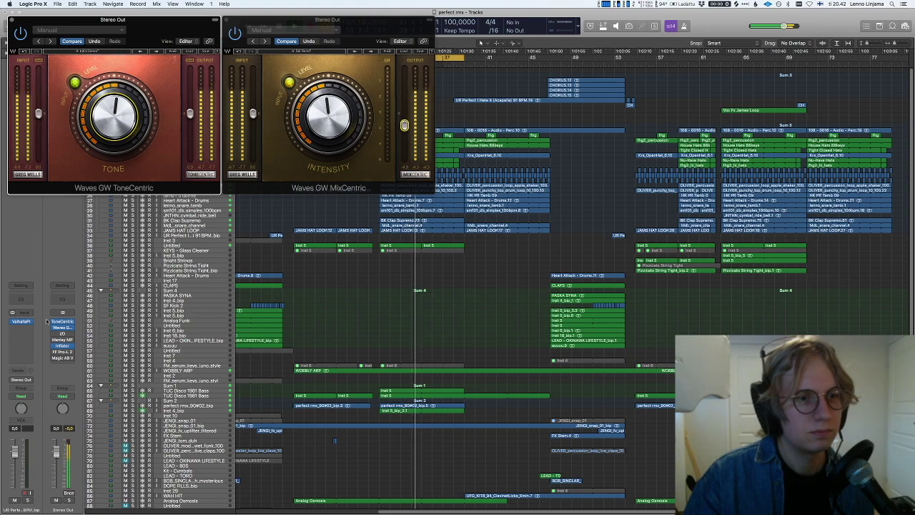
- Re-enable the I/O and Manley Massive Passive inserts and remove Waves GW ToneCentric and MixCentric from Stereo Out
{"action": "left_click", "coordinate": [54, 340]}
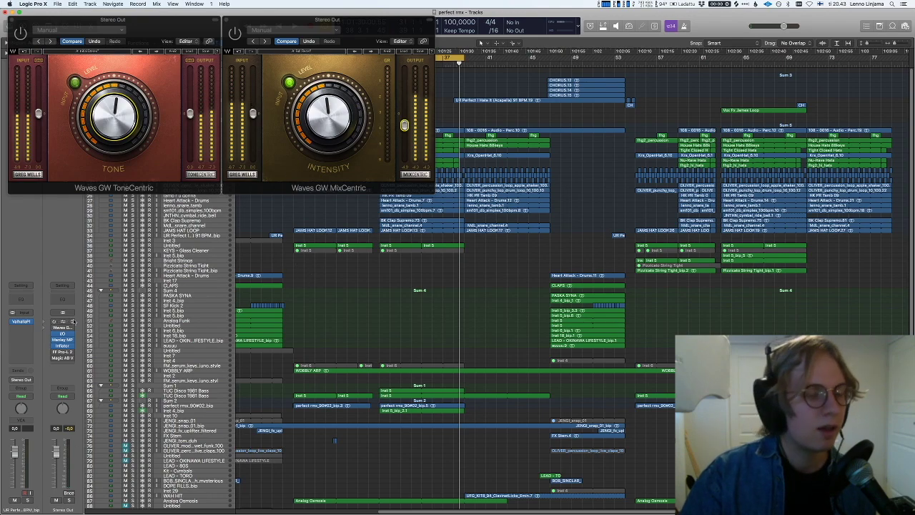
{"action": "left_click", "coordinate": [72, 321]}
{"action": "left_click", "coordinate": [86, 333]}
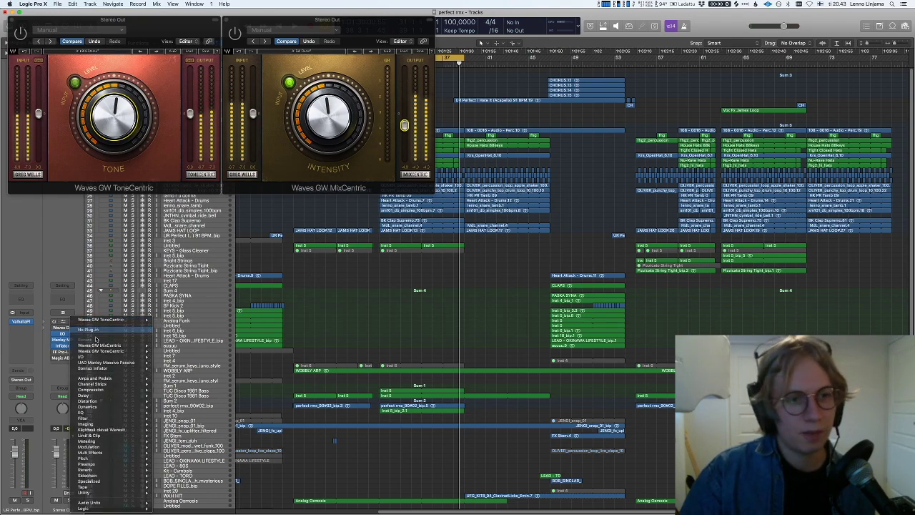
{"action": "left_click", "coordinate": [84, 331]}
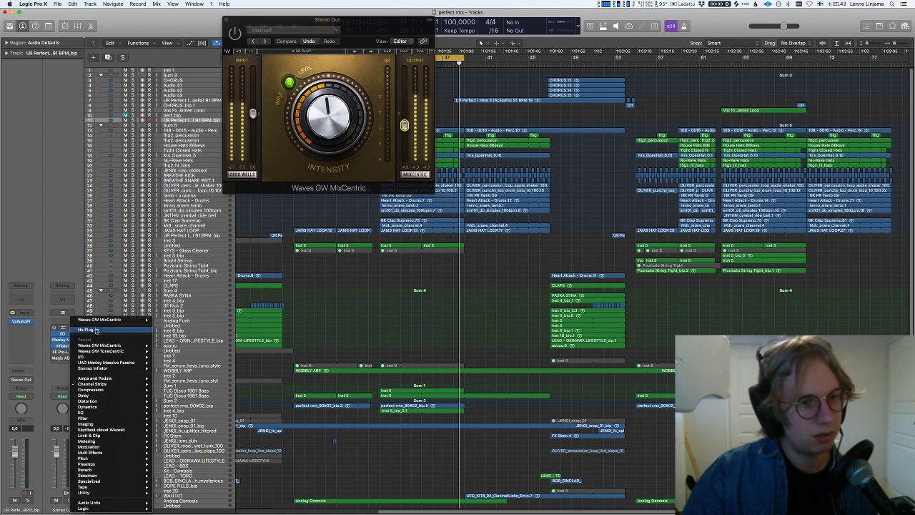
{"action": "left_click", "coordinate": [98, 331]}
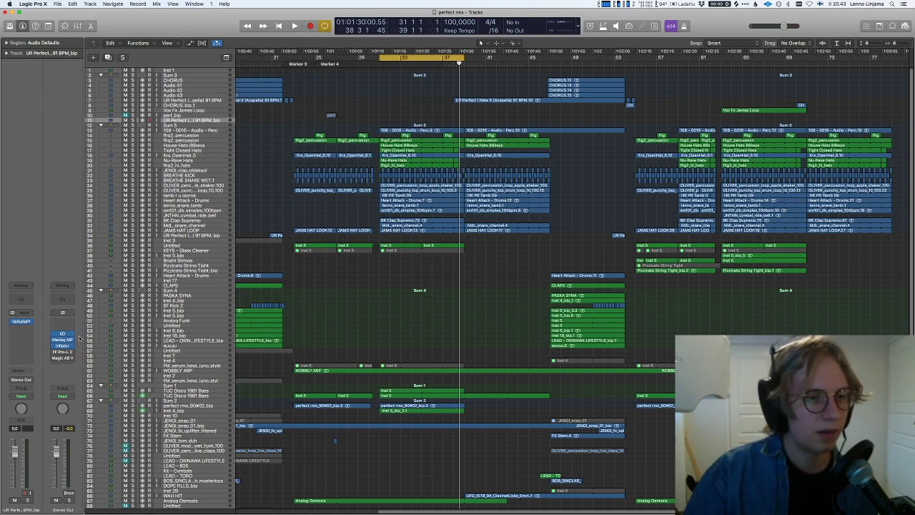
- Play the arrangement onward with the original Stereo Out chain, look through the lower tracks, and stop playback
{"action": "key", "text": "space"}
{"action": "scroll", "coordinate": [348, 163], "scroll_direction": "down", "scroll_amount": 1}
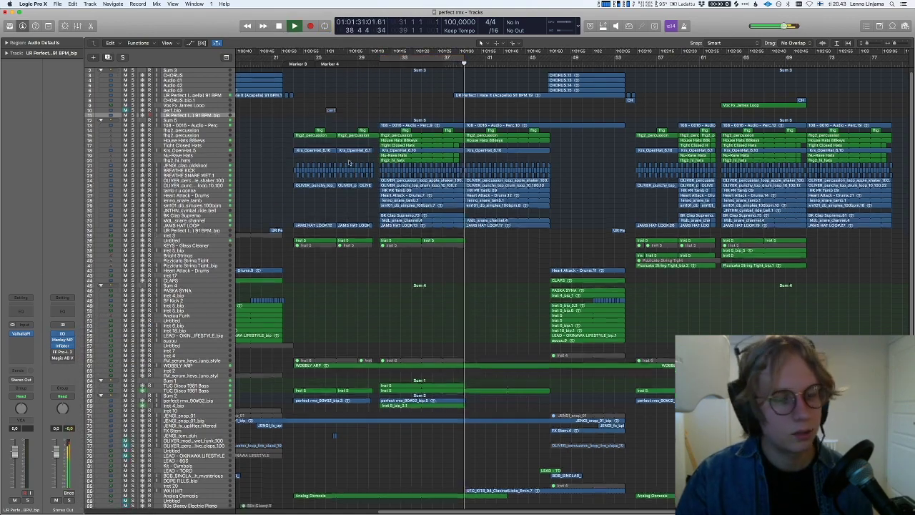
{"action": "scroll", "coordinate": [348, 163], "scroll_direction": "down", "scroll_amount": 10}
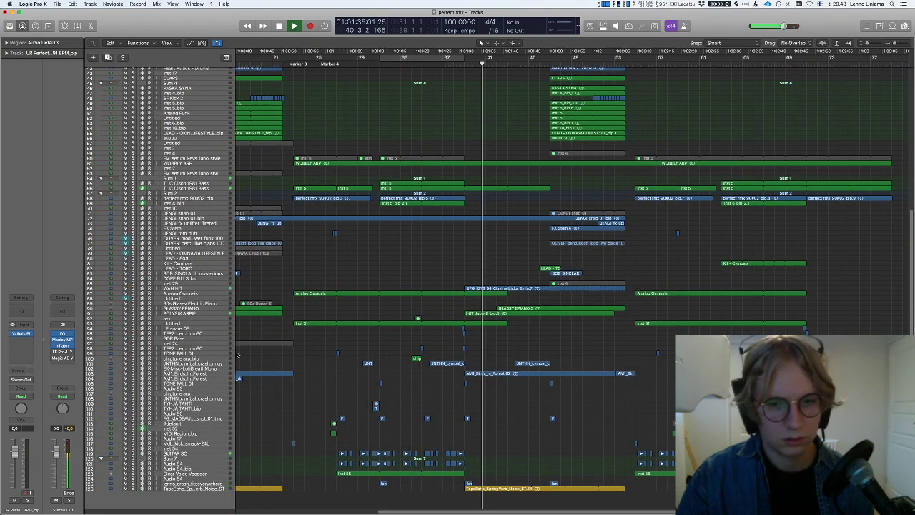
{"action": "key", "text": "space"}
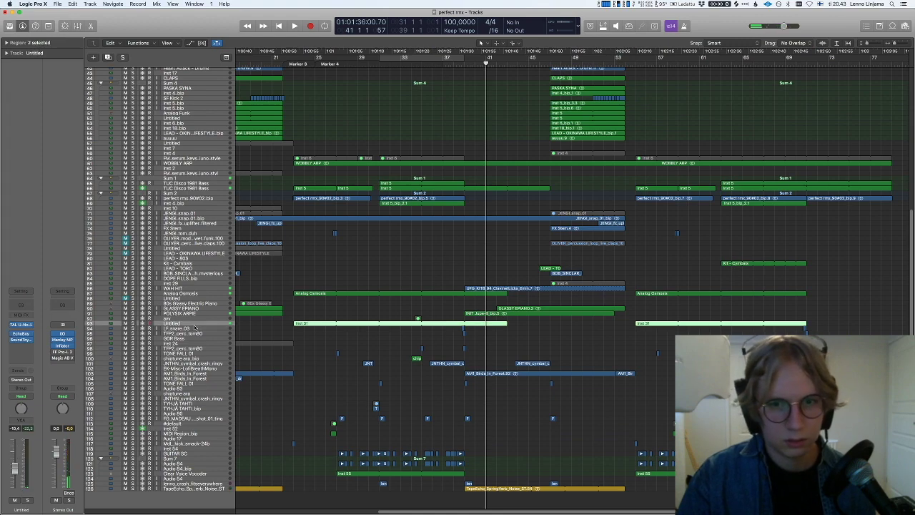
- Enlarge the WAH HIT track, play its clavinet region soloed, and turn solo off again
{"action": "left_click", "coordinate": [205, 288]}
{"action": "key", "text": "ctrl+z"}
{"action": "key", "text": "ctrl+s"}
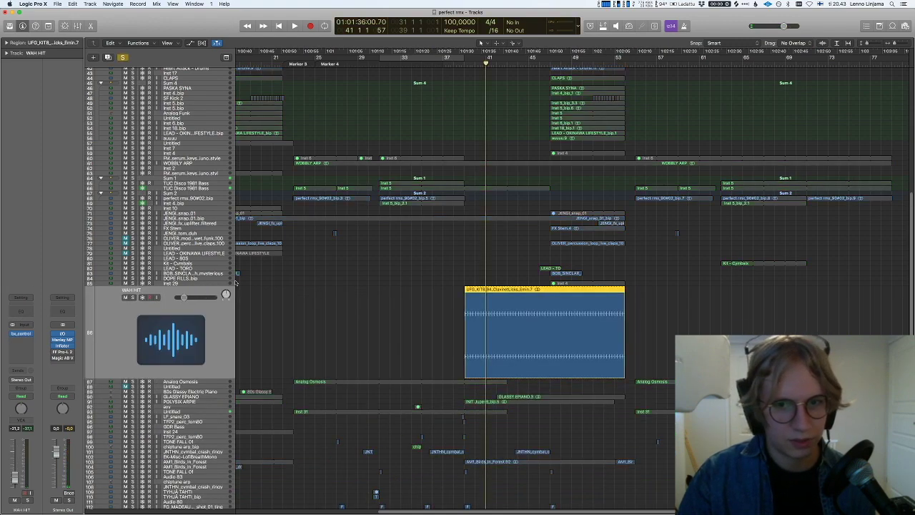
{"action": "key", "text": "space"}
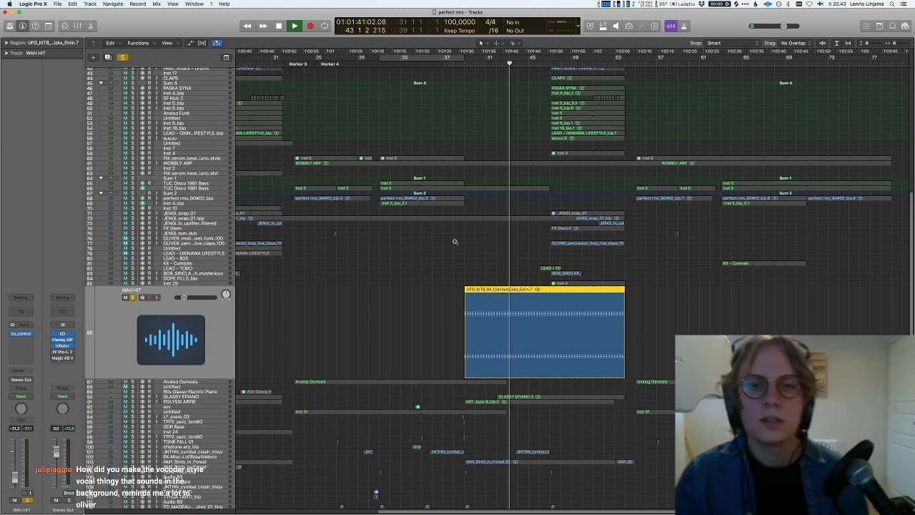
{"action": "key", "text": "ctrl+s"}
- Select the GLASSY EPIANO track with track zoom off, listen on to bar 49 with all tracks, and stop playback
{"action": "scroll", "coordinate": [365, 300], "scroll_direction": "down", "scroll_amount": 3}
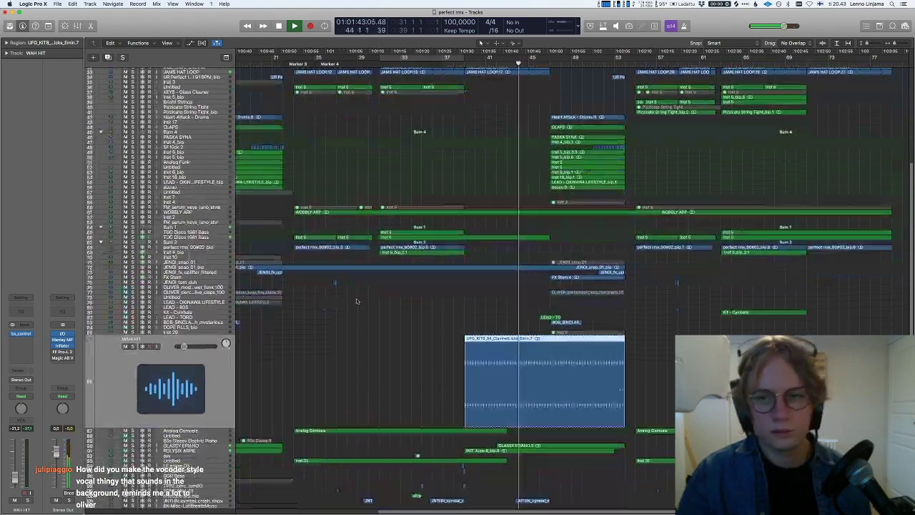
{"action": "scroll", "coordinate": [355, 308], "scroll_direction": "down", "scroll_amount": 3}
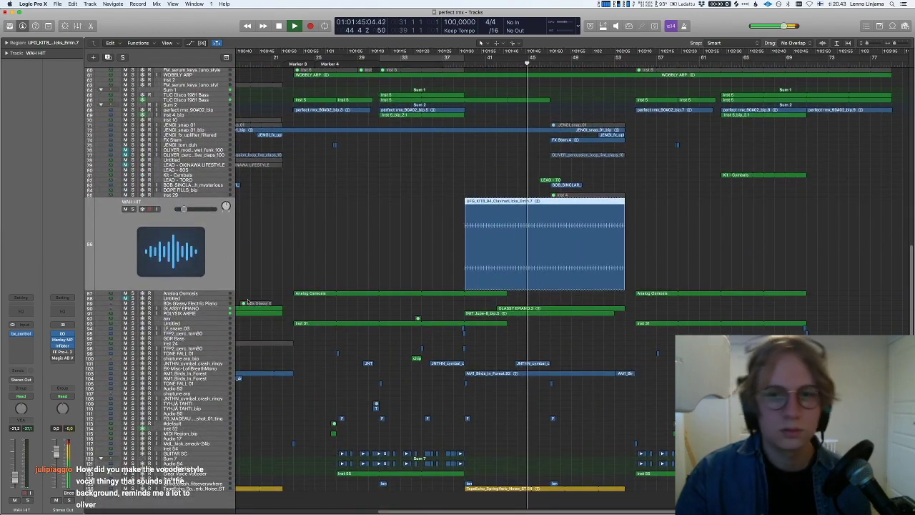
{"action": "left_click", "coordinate": [217, 308]}
{"action": "key", "text": "ctrl+z"}
{"action": "left_click", "coordinate": [579, 321]}
{"action": "scroll", "coordinate": [211, 245], "scroll_direction": "down", "scroll_amount": 4}
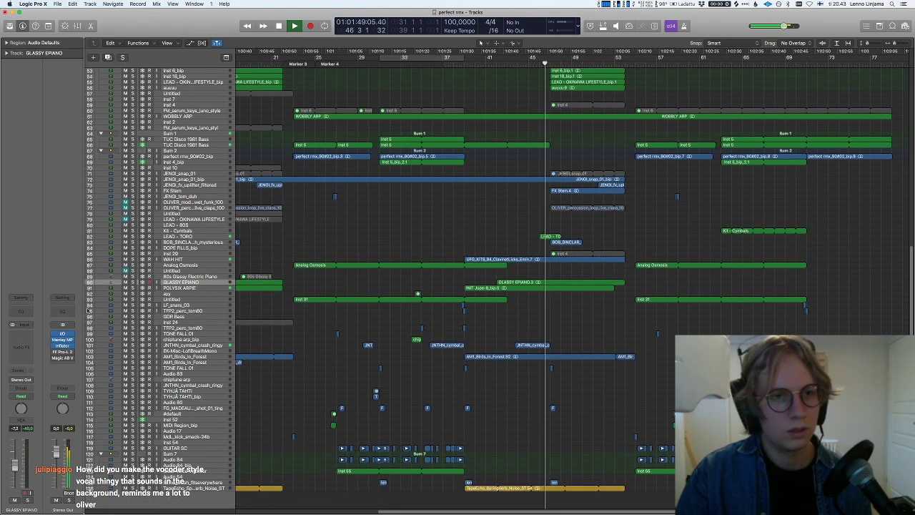
{"action": "scroll", "coordinate": [358, 269], "scroll_direction": "up", "scroll_amount": 10}
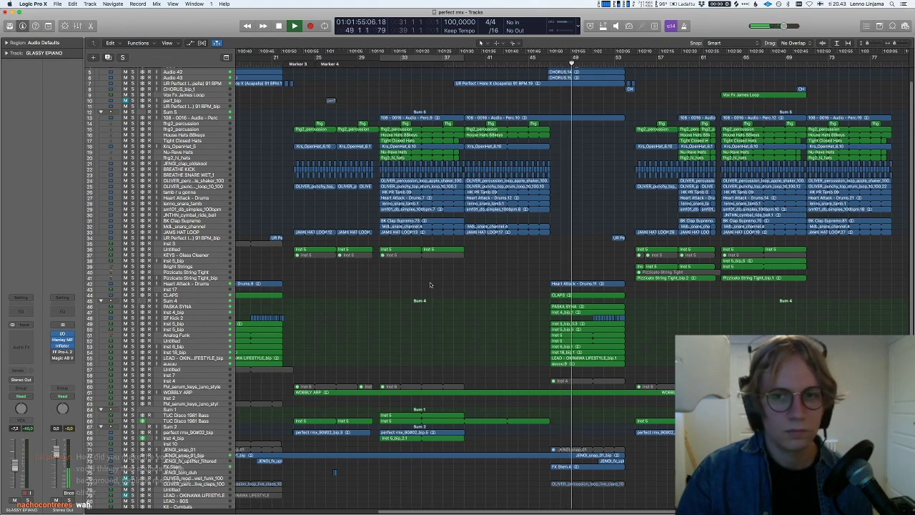
{"action": "key", "text": "space"}
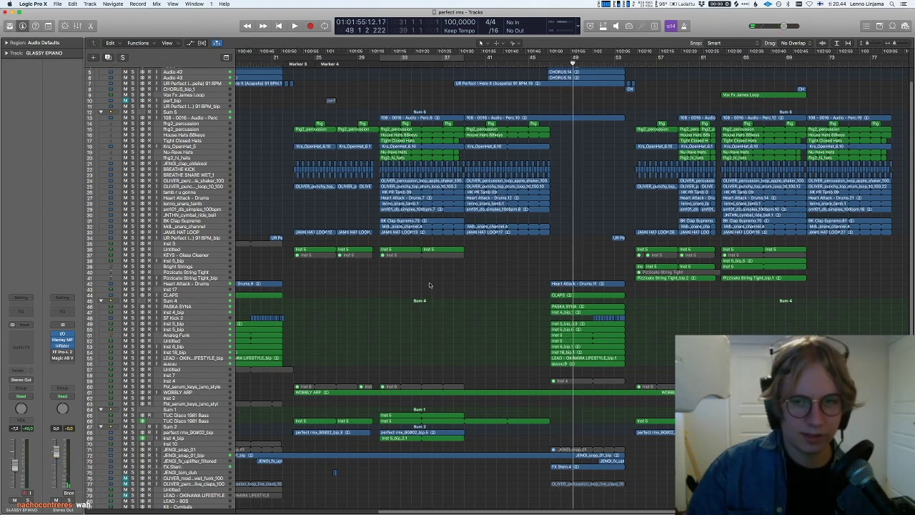
- Select the PASKA SYNA track in the Sum 4 group and show the arrangement from bar 1
{"action": "scroll", "coordinate": [411, 283], "scroll_direction": "down", "scroll_amount": 5}
{"action": "left_click", "coordinate": [173, 201]}
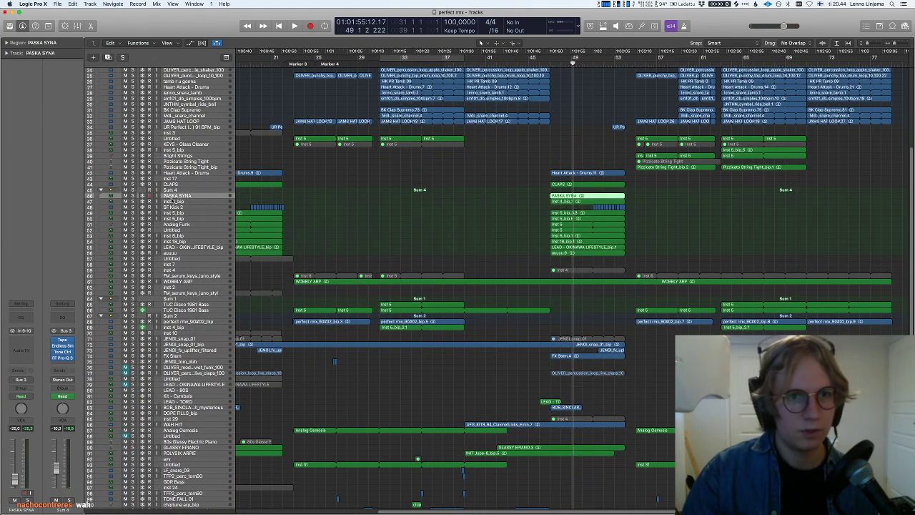
{"action": "key", "text": "super+Left"}
{"action": "key", "text": "Up"}
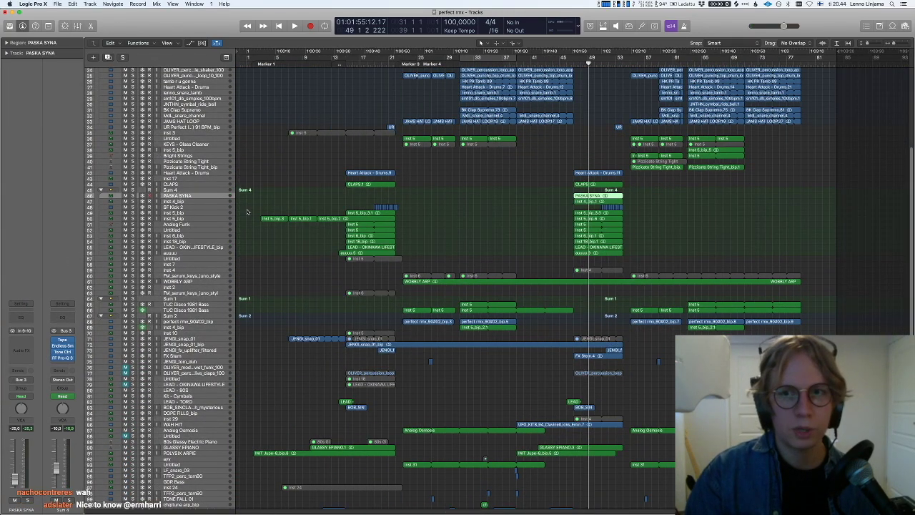
- Enlarge the PASKA SYNA track and view its region closely with the playhead at bar 47
{"action": "key", "text": "ctrl+z"}
{"action": "key", "text": "comma"}
{"action": "key", "text": "comma"}
{"action": "key", "text": "comma"}
{"action": "key", "text": "period"}
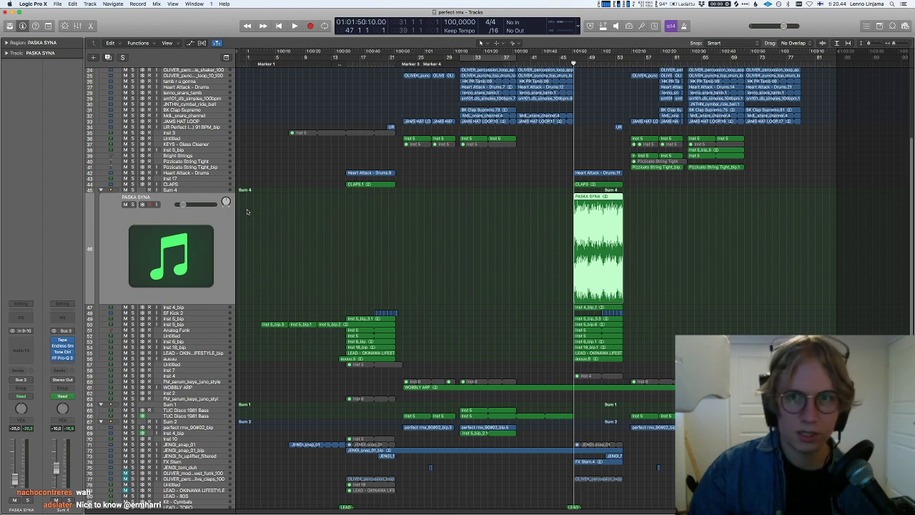
{"action": "key", "text": "super+Right"}
{"action": "left_click", "coordinate": [516, 223]}
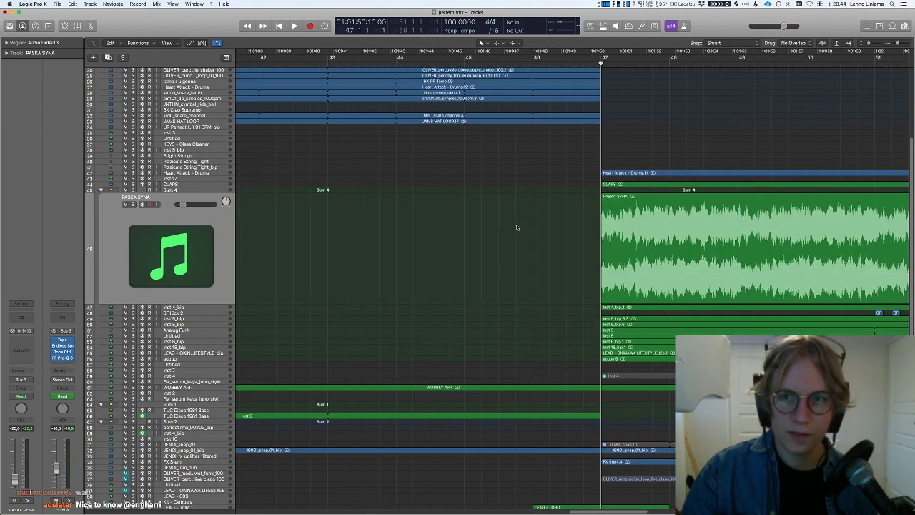
- Solo the PASKA SYNA track and play its region from bar 47
{"action": "key", "text": "s"}
{"action": "key", "text": "space"}
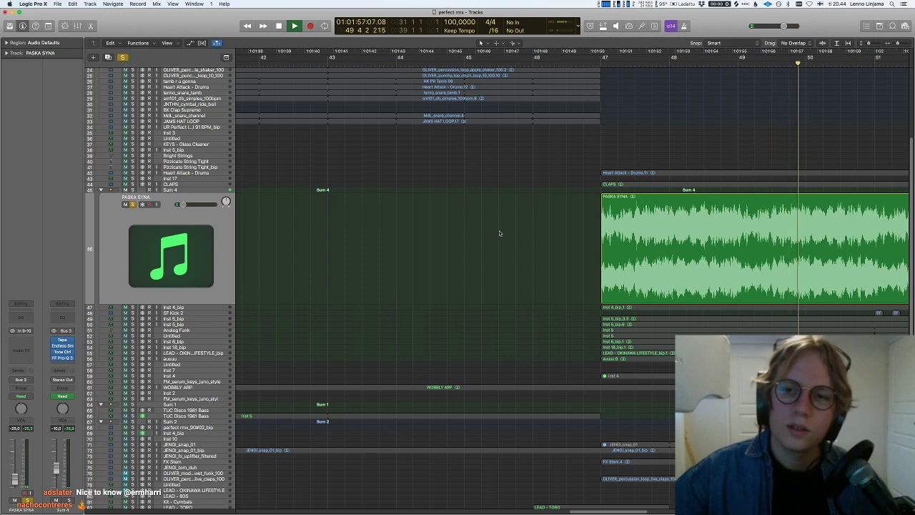
{"action": "key", "text": "super+Left"}
{"action": "key", "text": "super+Left"}
{"action": "key", "text": "super+Left"}
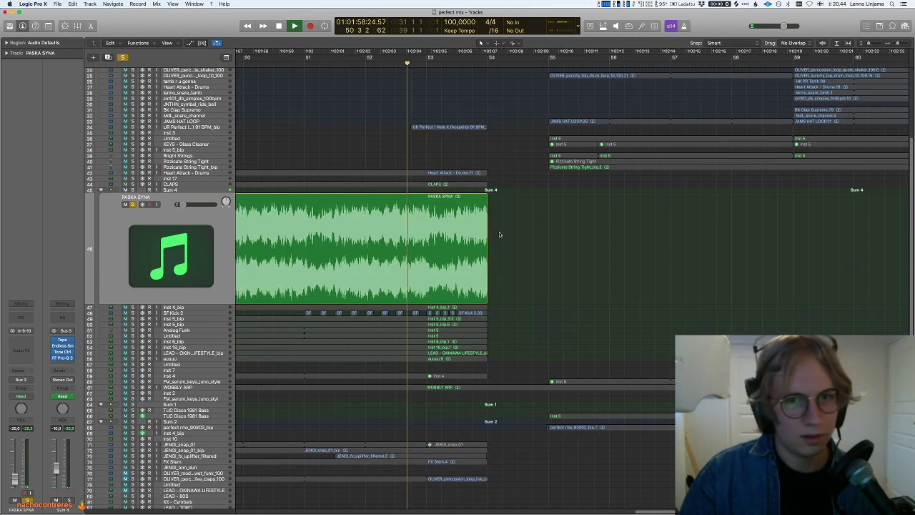
- Select the Inst 4_bip track during playback, stop, and audition the Inst 29 region on its own
{"action": "left_click", "coordinate": [212, 308]}
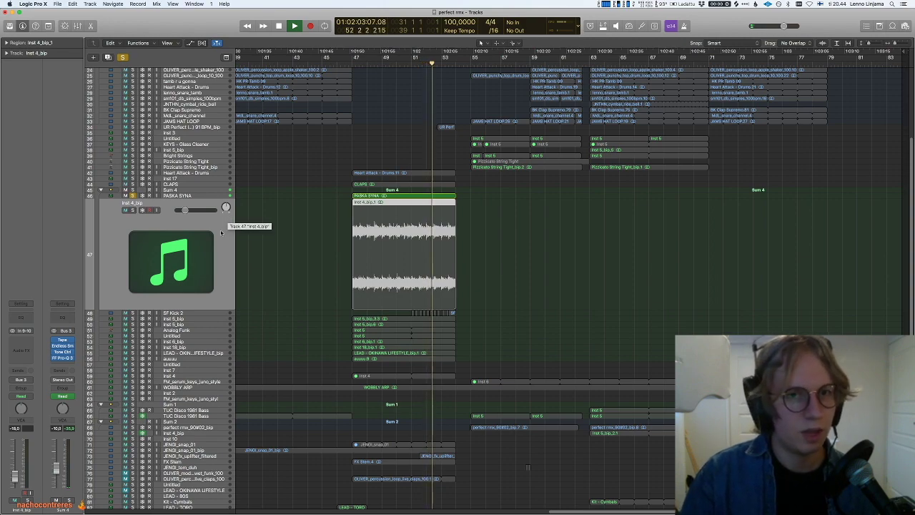
{"action": "key", "text": "space"}
{"action": "key", "text": "space"}
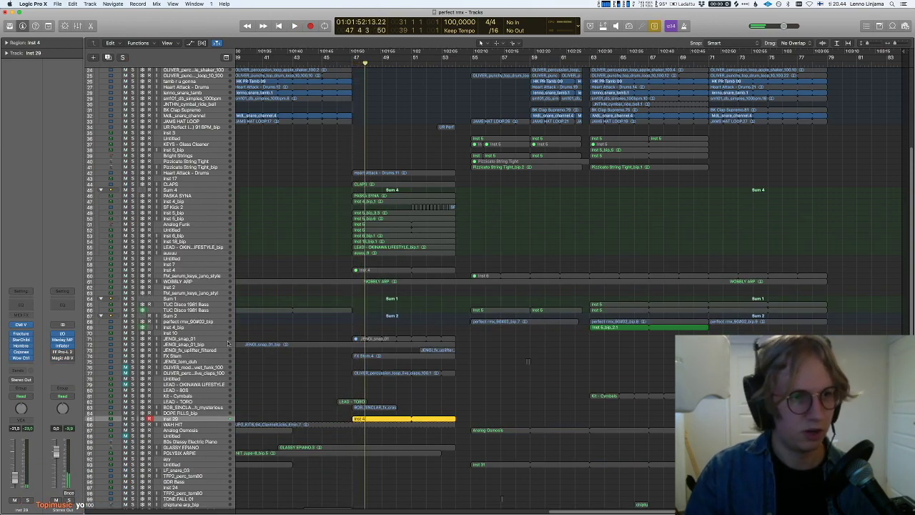
- Look at the CMI V instrument on the Inst 29 track, close it, and replay the region from bar 47
{"action": "left_click", "coordinate": [18, 339]}
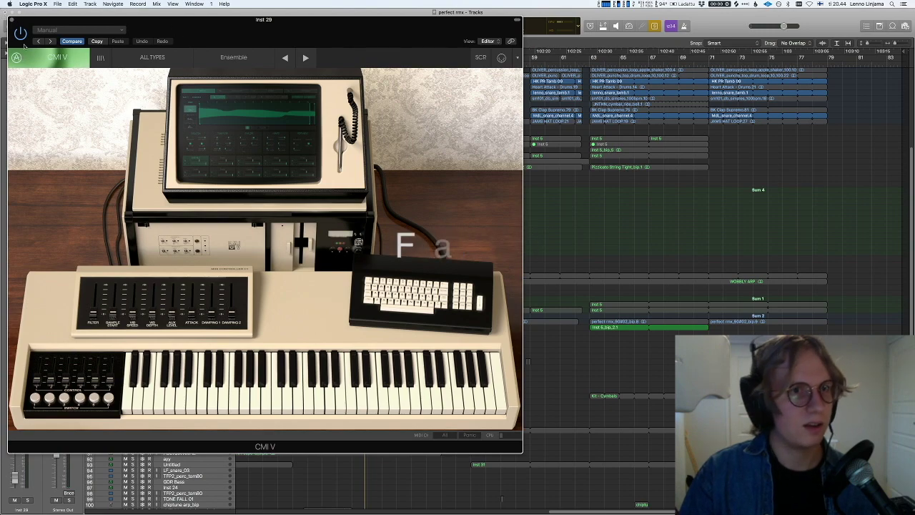
{"action": "left_click", "coordinate": [13, 21]}
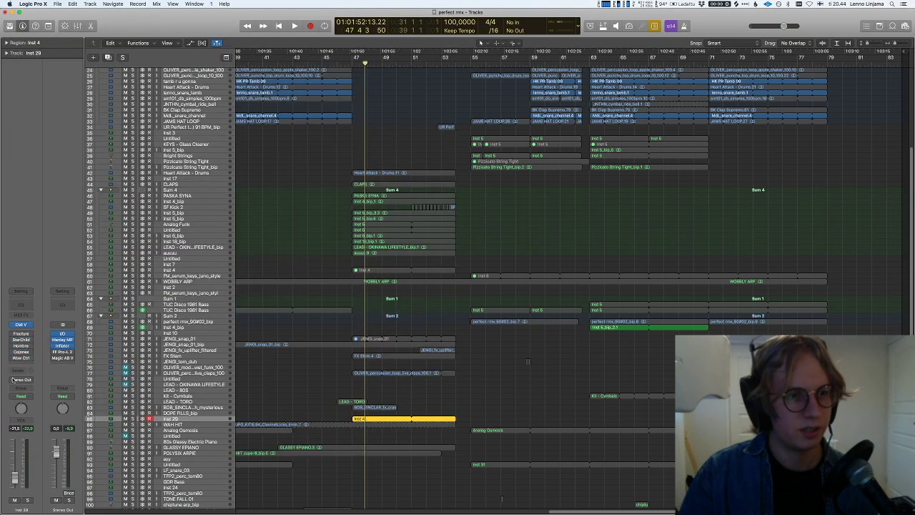
{"action": "key", "text": "comma"}
{"action": "key", "text": "space"}
{"action": "key", "text": "Up"}
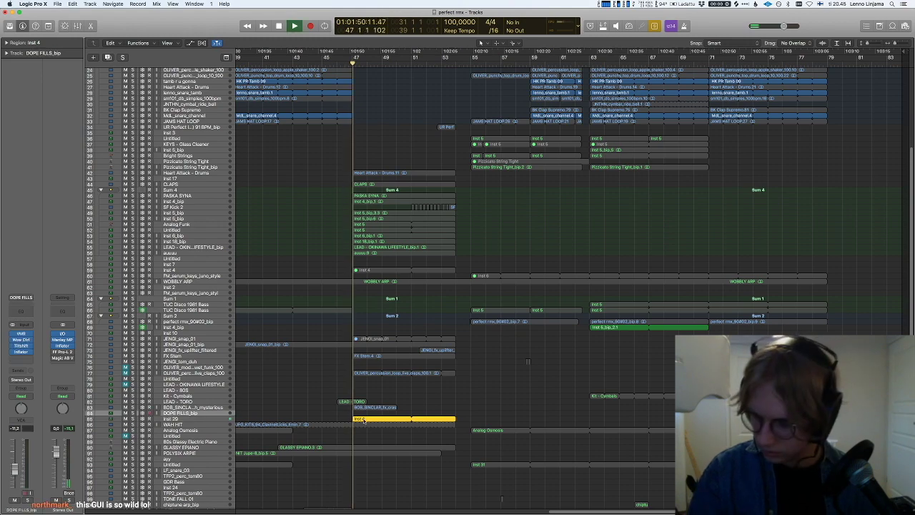
- Show the mixer, examine the sound control screen of Inst 29's CMI V instrument, and close the instrument window
{"action": "key", "text": "x"}
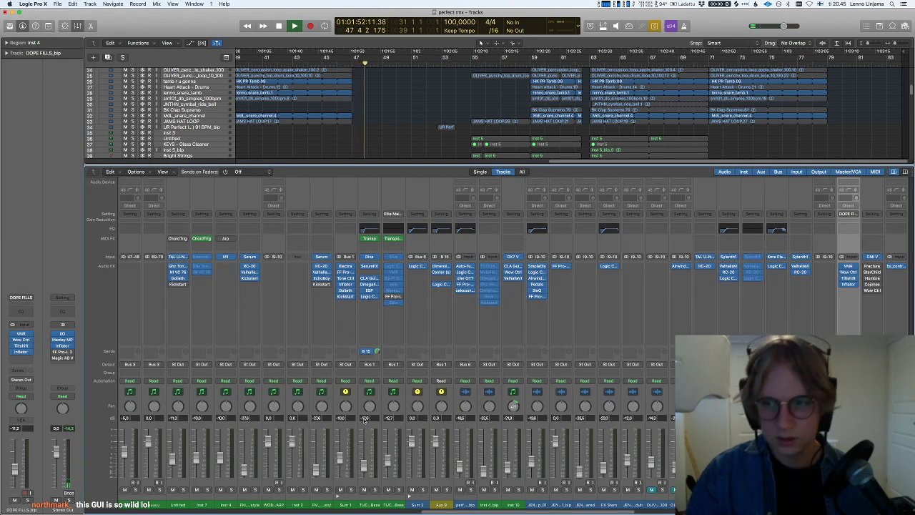
{"action": "left_click", "coordinate": [872, 258]}
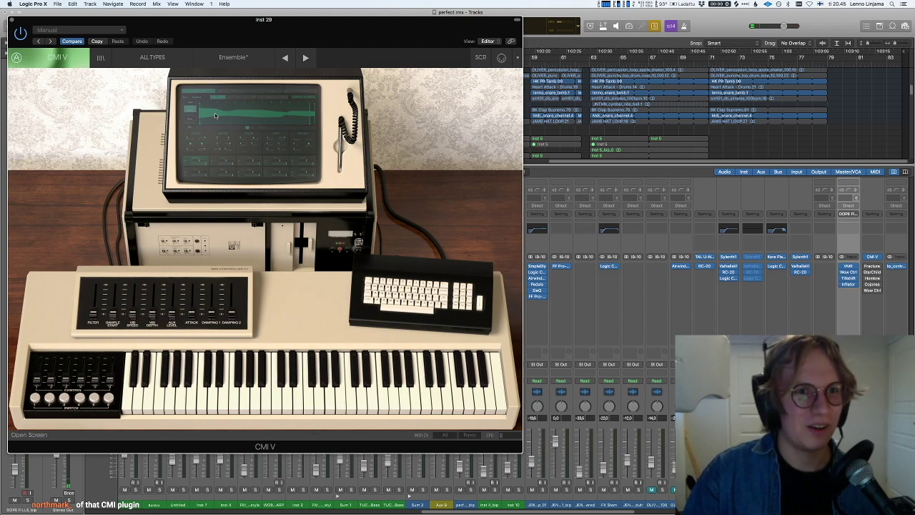
{"action": "left_click", "coordinate": [217, 116]}
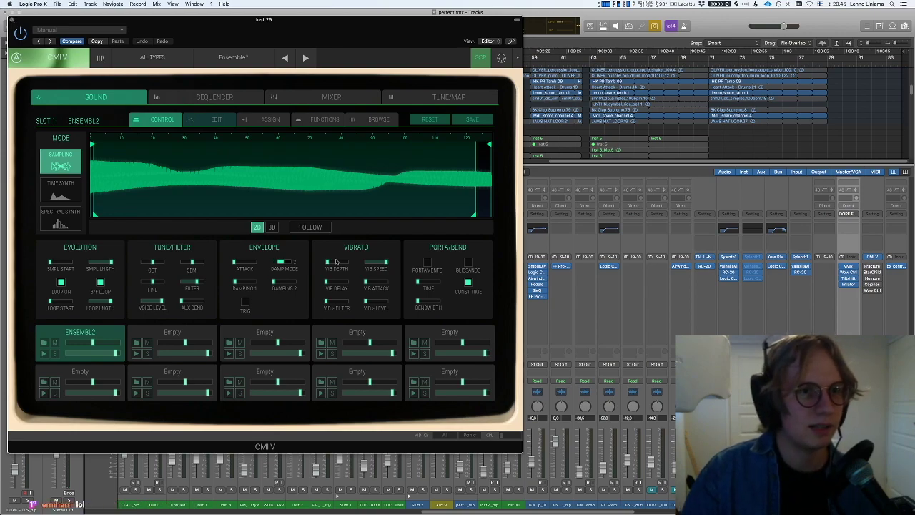
{"action": "left_click", "coordinate": [11, 19]}
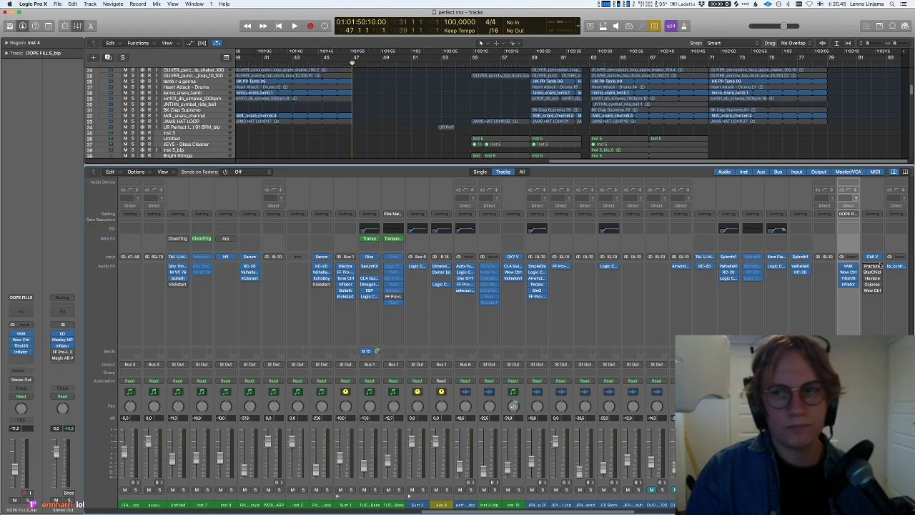
- Play the Inst 29 region briefly and open its Fracture, StarChild, Hombre and Cojones effects
{"action": "key", "text": "space"}
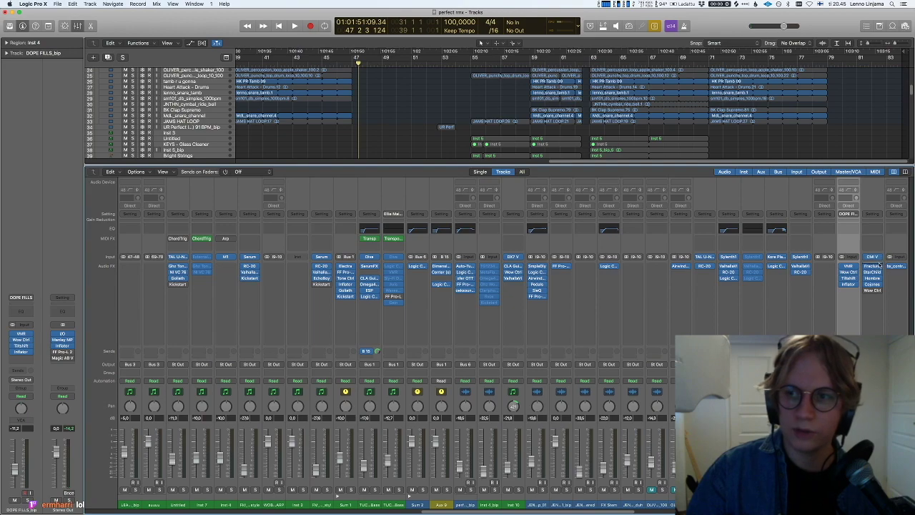
{"action": "key", "text": "space"}
{"action": "left_click", "coordinate": [872, 271]}
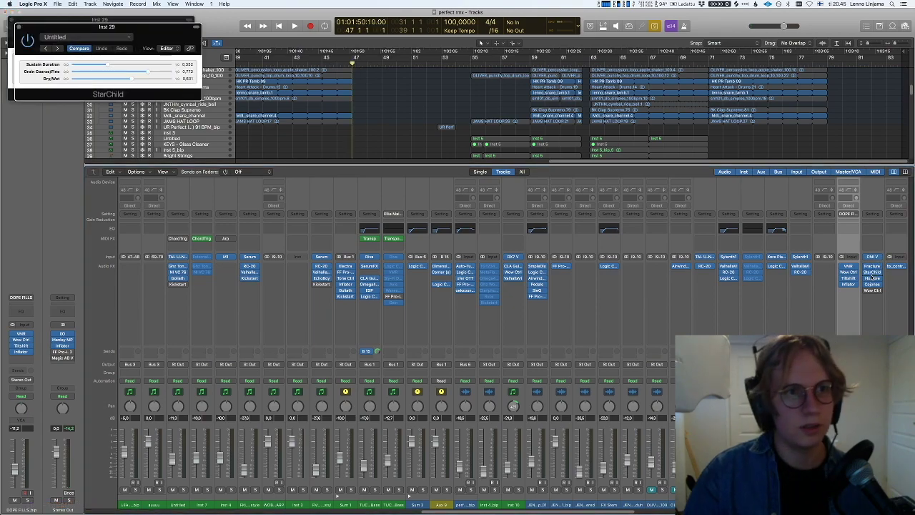
{"action": "left_click", "coordinate": [872, 283]}
{"action": "left_click", "coordinate": [874, 283]}
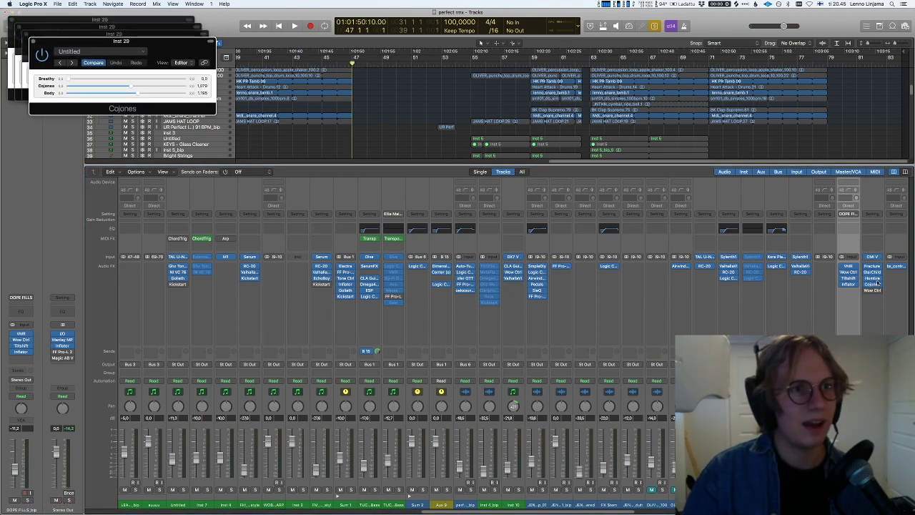
- Spread the Cojones, Hombre and StarChild windows apart and toggle the bypass of Inst 29's Wow Ctrl effect
{"action": "left_click_drag", "start_coordinate": [156, 49], "coordinate": [330, 20]}
{"action": "left_click_drag", "start_coordinate": [42, 55], "coordinate": [326, 69]}
{"action": "left_click_drag", "start_coordinate": [111, 30], "coordinate": [375, 157]}
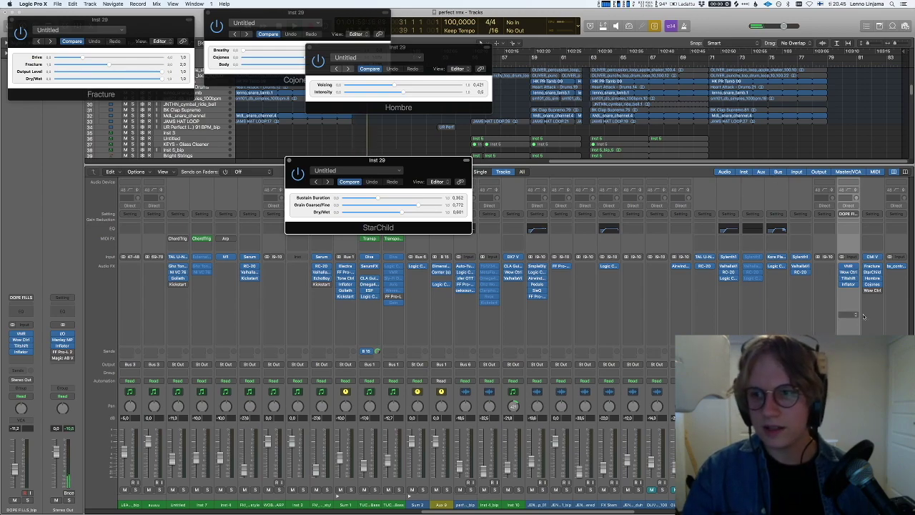
{"action": "left_click", "coordinate": [868, 290]}
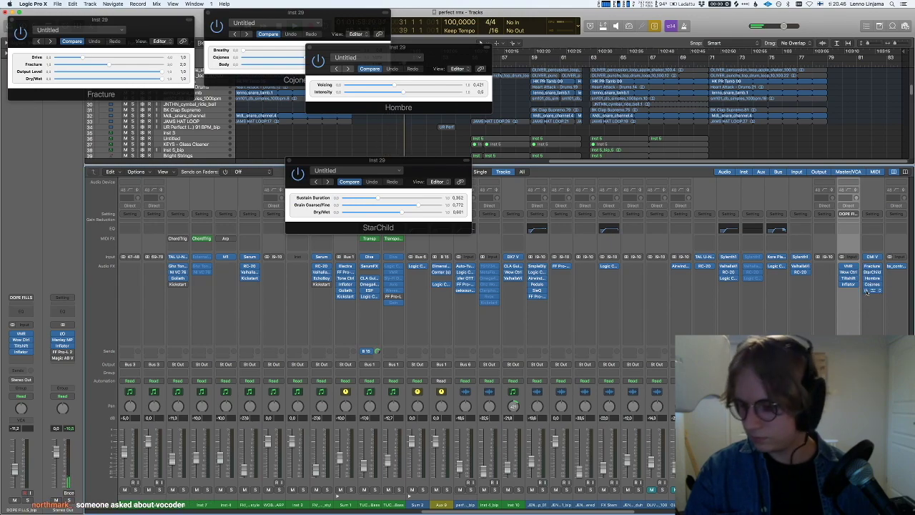
- Enlarge the FX Stem track and play its region soloed
{"action": "left_click", "coordinate": [172, 230]}
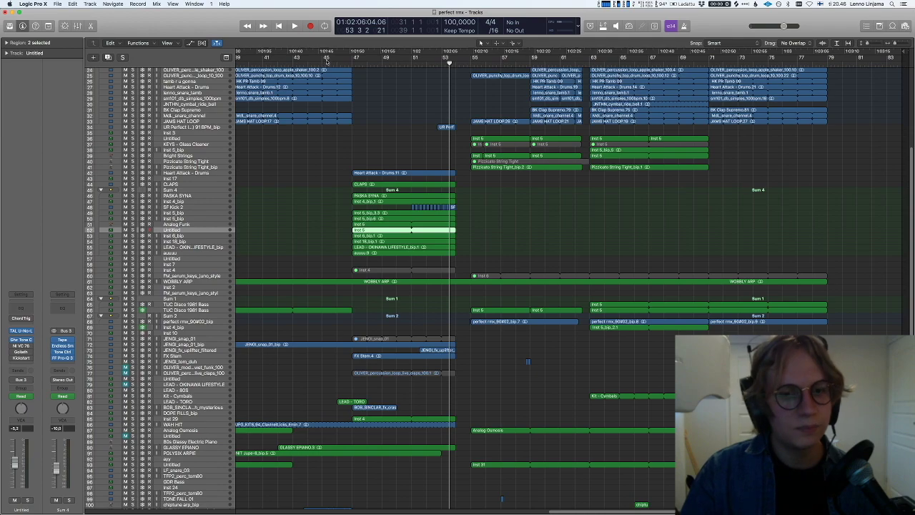
{"action": "left_click", "coordinate": [327, 61]}
{"action": "scroll", "coordinate": [193, 266], "scroll_direction": "down", "scroll_amount": 8}
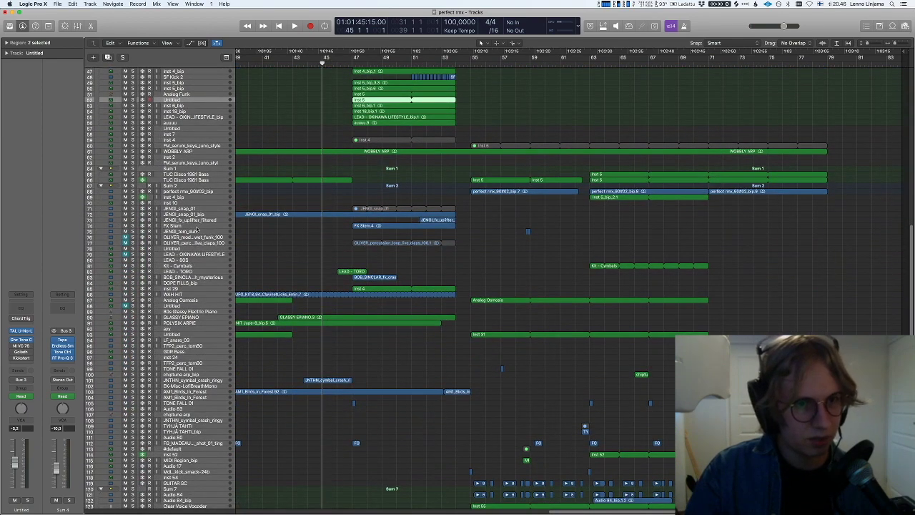
{"action": "left_click", "coordinate": [196, 227]}
{"action": "key", "text": "ctrl+z"}
{"action": "key", "text": "s"}
{"action": "left_click", "coordinate": [397, 70]}
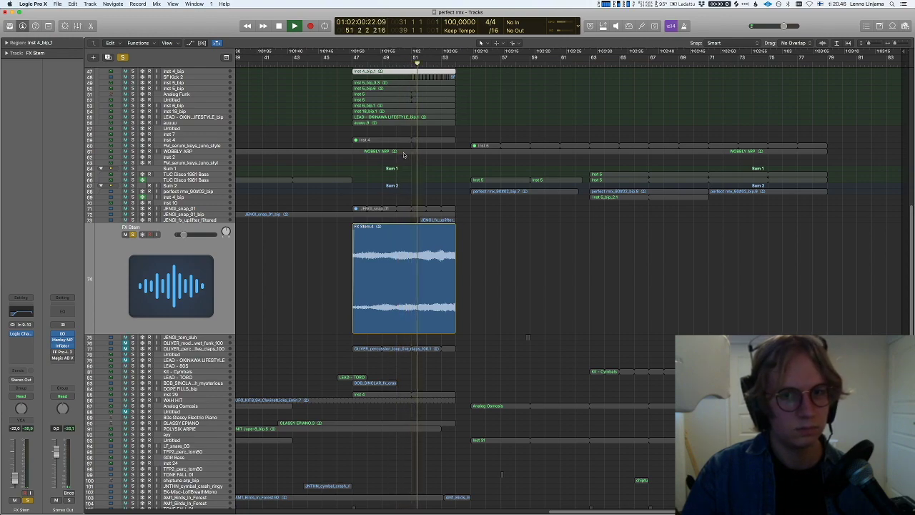
- Enlarge the JENGI_fx_uplifter_filtered track, solo it along with FX Stem, and stop playback
{"action": "left_click", "coordinate": [193, 215]}
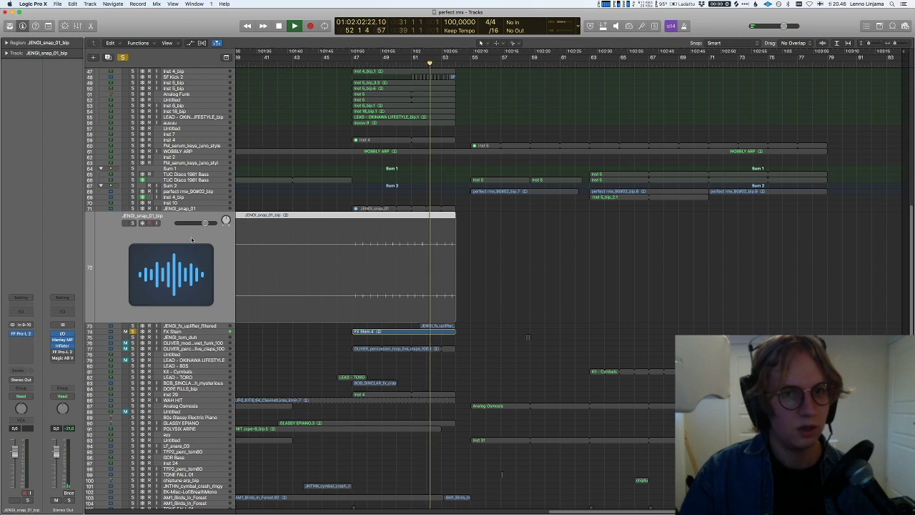
{"action": "key", "text": "Down"}
{"action": "key", "text": "s"}
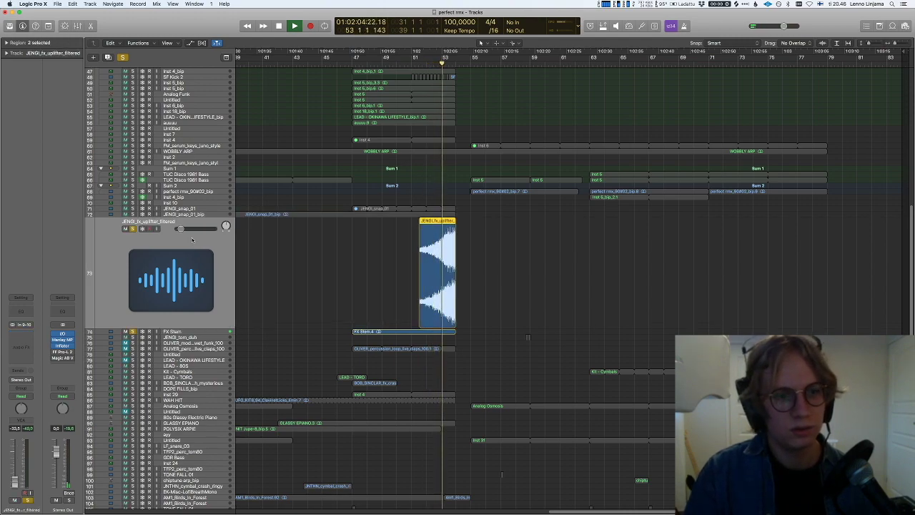
{"action": "key", "text": "space"}
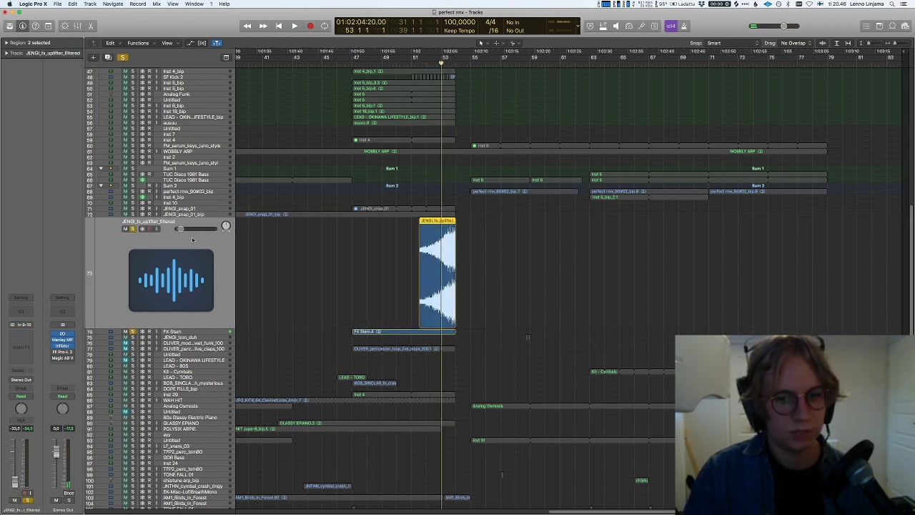
- Go down through the tracks below JENGI_fx_uplifter_filtered one by one, past LEAD - 80S
{"action": "key", "text": "Down"}
{"action": "key", "text": "Down"}
{"action": "key", "text": "Down"}
{"action": "key", "text": "Down"}
{"action": "key", "text": "Down"}
{"action": "key", "text": "Down"}
{"action": "key", "text": "Down"}
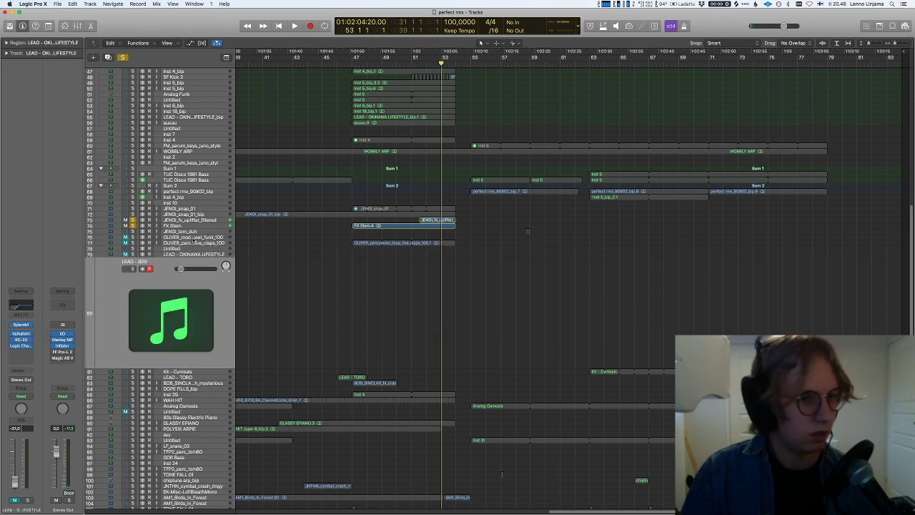
{"action": "key", "text": "Down"}
{"action": "key", "text": "Down"}
{"action": "key", "text": "Down"}
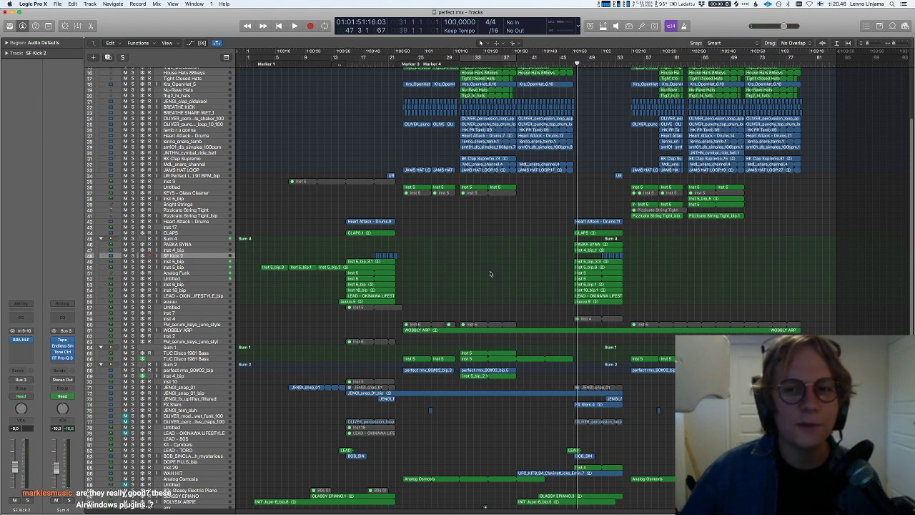
- Return the playhead to bar 47 and check the Specialized plug-ins available for the second AM1_Birds_In_Forest track, adding none
{"action": "key", "text": "comma"}
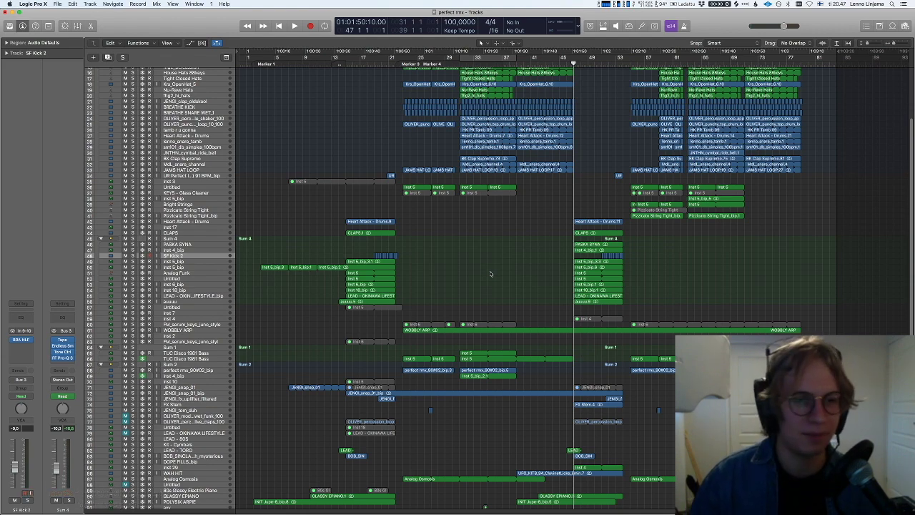
{"action": "scroll", "coordinate": [489, 270], "scroll_direction": "down", "scroll_amount": 10}
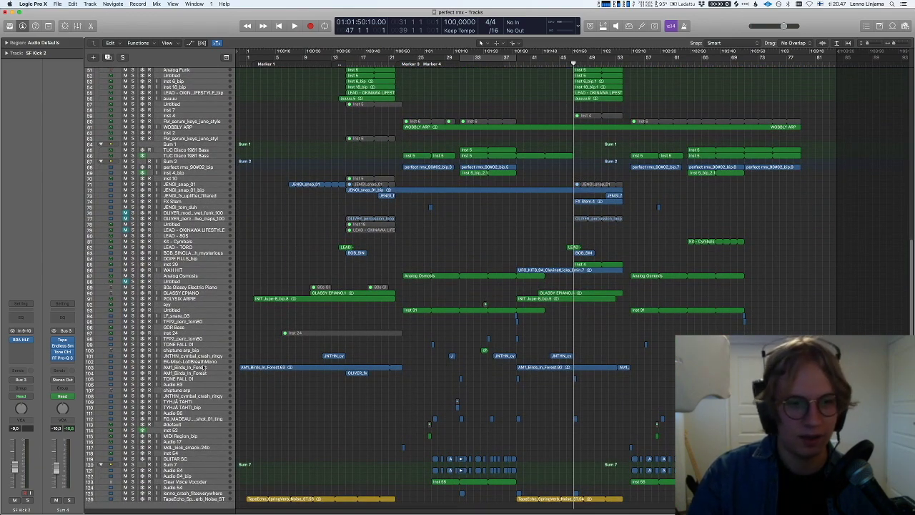
{"action": "left_click", "coordinate": [205, 372]}
{"action": "left_click", "coordinate": [21, 353]}
{"action": "mouse_move", "coordinate": [42, 485]}
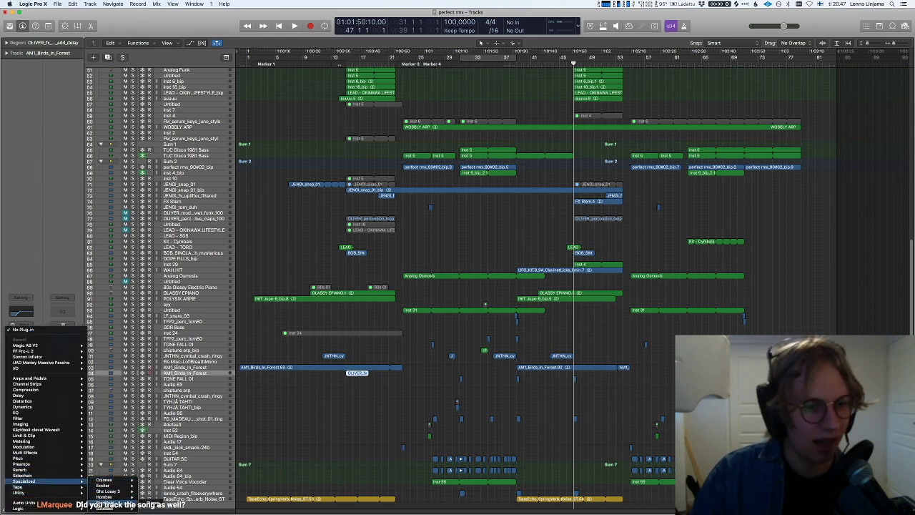
{"action": "left_click", "coordinate": [409, 436]}
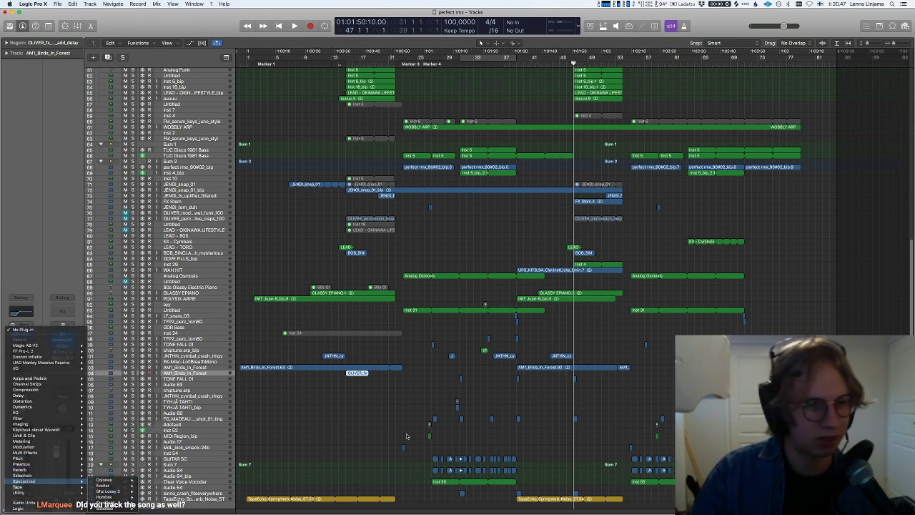
{"action": "key", "text": "Up"}
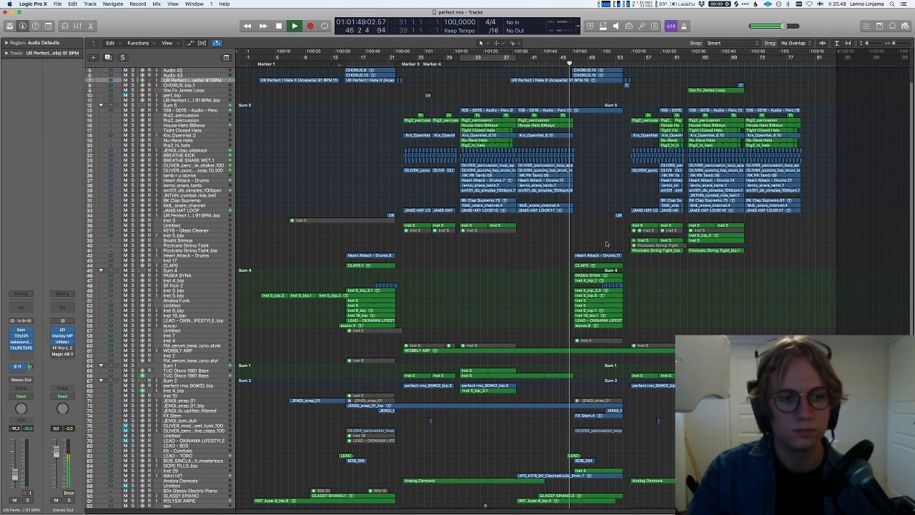
- Look through all the tracks while the full arrangement plays on past bar 55, and select the CHORUS_bip.1 track
{"action": "scroll", "coordinate": [443, 170], "scroll_direction": "up", "scroll_amount": 2}
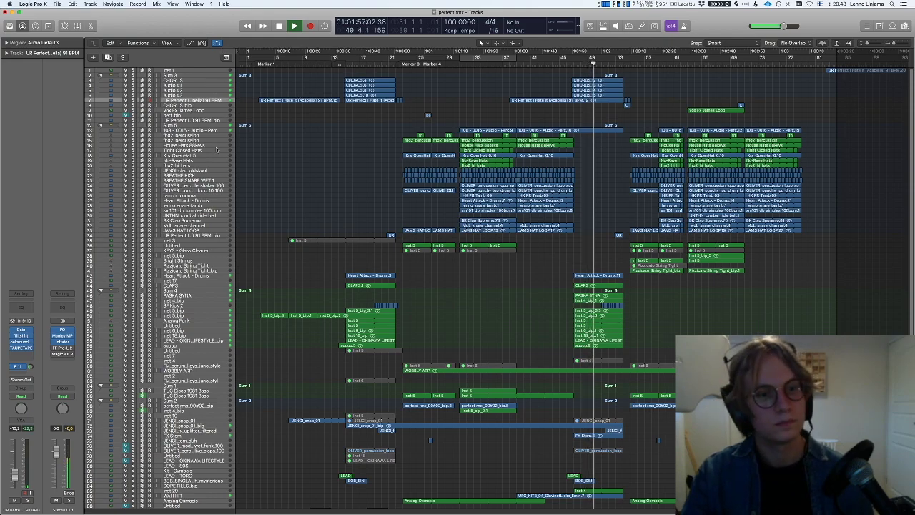
{"action": "scroll", "coordinate": [217, 148], "scroll_direction": "down", "scroll_amount": 10}
{"action": "scroll", "coordinate": [192, 261], "scroll_direction": "up", "scroll_amount": 5}
{"action": "scroll", "coordinate": [204, 250], "scroll_direction": "down", "scroll_amount": 6}
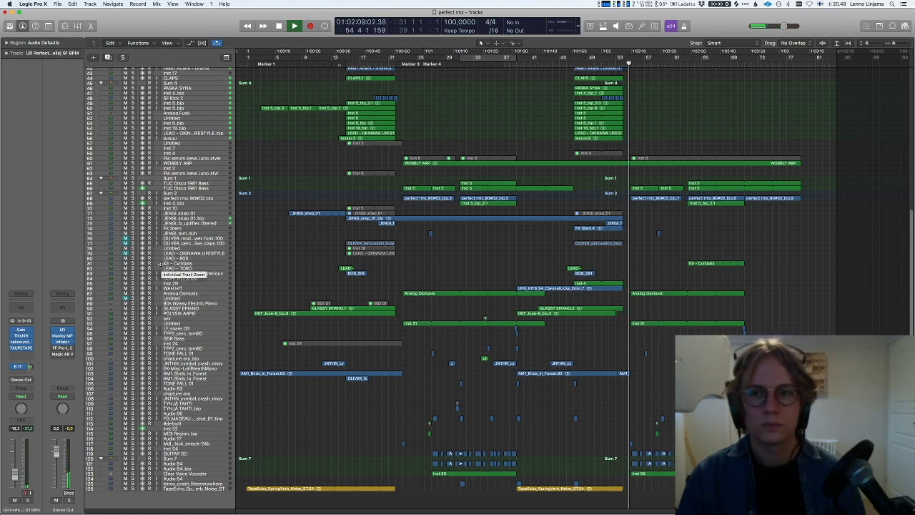
{"action": "scroll", "coordinate": [449, 155], "scroll_direction": "up", "scroll_amount": 10}
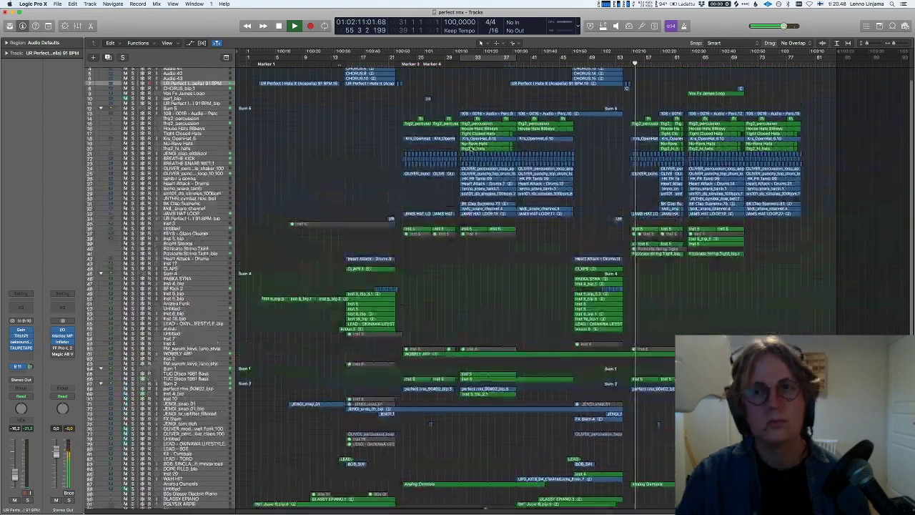
{"action": "left_click", "coordinate": [243, 102]}
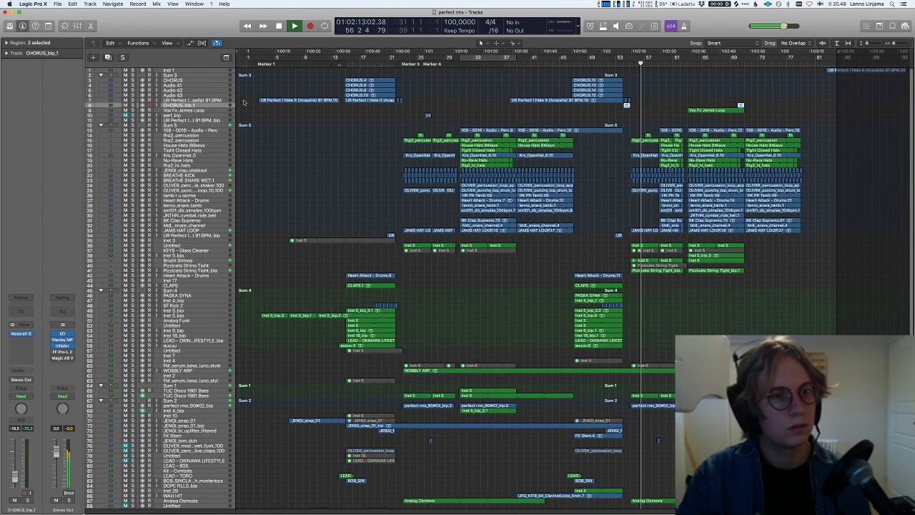
- Stop playback, enlarge the CHORUS_bip_1 track and audition it soloed from around bar 54
{"action": "key", "text": "ctrl+z"}
{"action": "key", "text": "ctrl+s"}
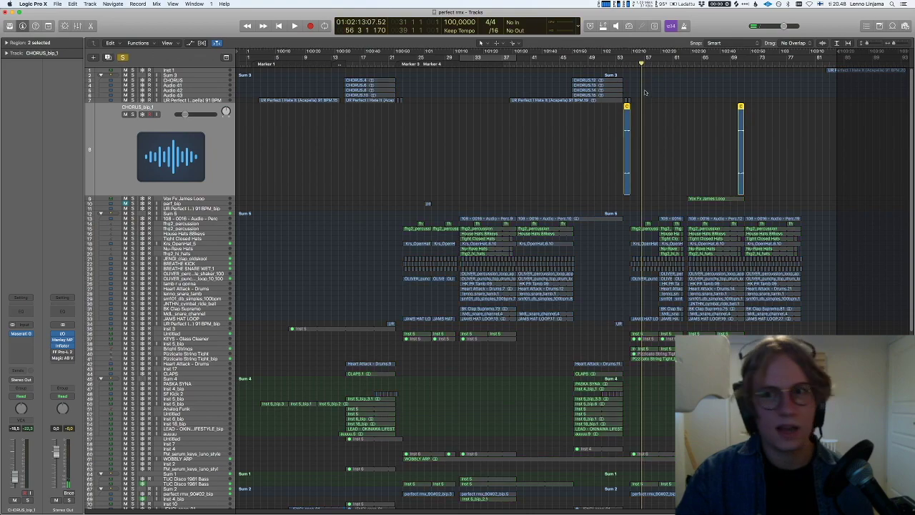
{"action": "left_click", "coordinate": [622, 63]}
{"action": "key", "text": "space"}
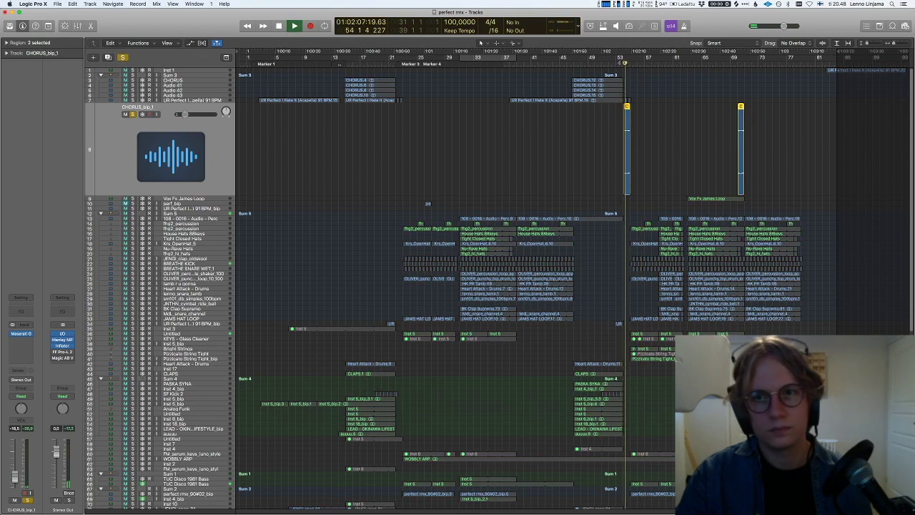
{"action": "key", "text": "space"}
- Select the four stacked chorus regions, CHORUS.12 to CHORUS.15, and audition them around bar 51
{"action": "key", "text": "ctrl+s"}
{"action": "left_click_drag", "start_coordinate": [534, 96], "coordinate": [604, 68]}
{"action": "key", "text": "ctrl+s"}
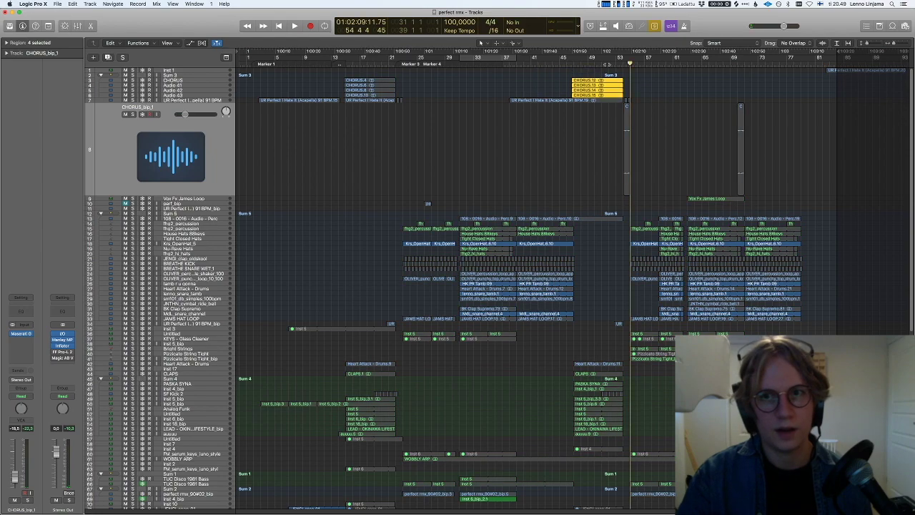
{"action": "key", "text": "space"}
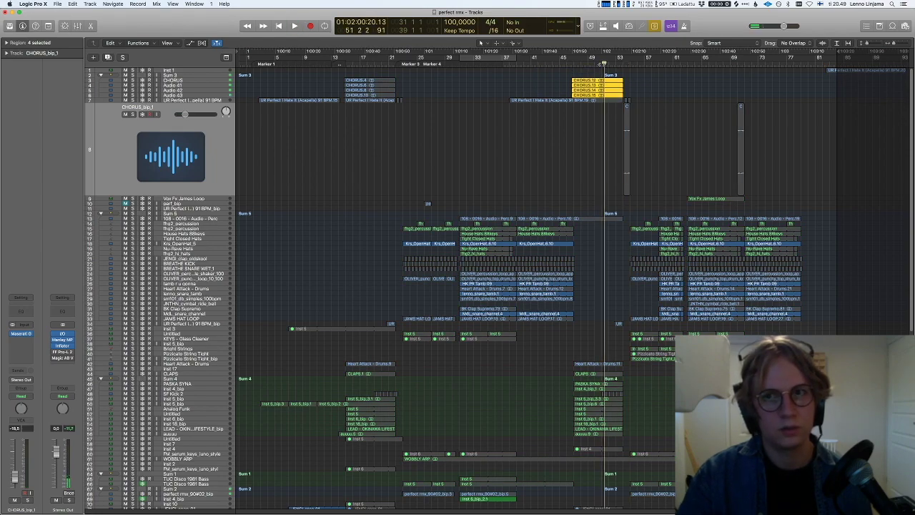
{"action": "key", "text": "ctrl+s"}
- Play CHORUS_bip_1 soloed from bar 54 again for comparison, stop, and turn off its solo
{"action": "key", "text": "super+c"}
{"action": "key", "text": "s"}
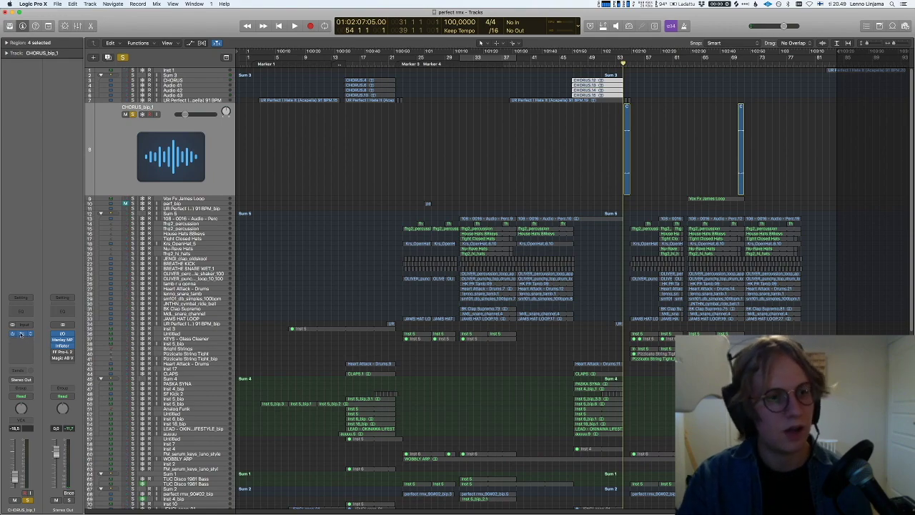
{"action": "key", "text": "space"}
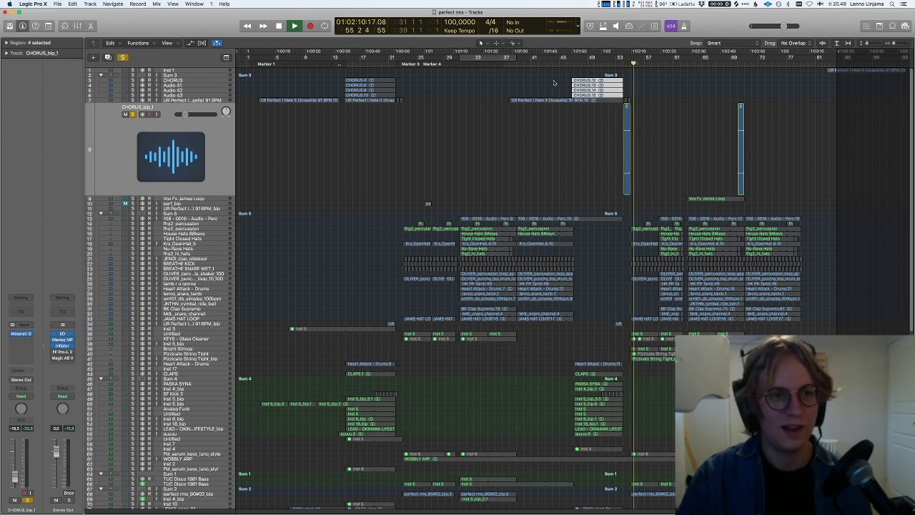
{"action": "key", "text": "s"}
{"action": "key", "text": "space"}
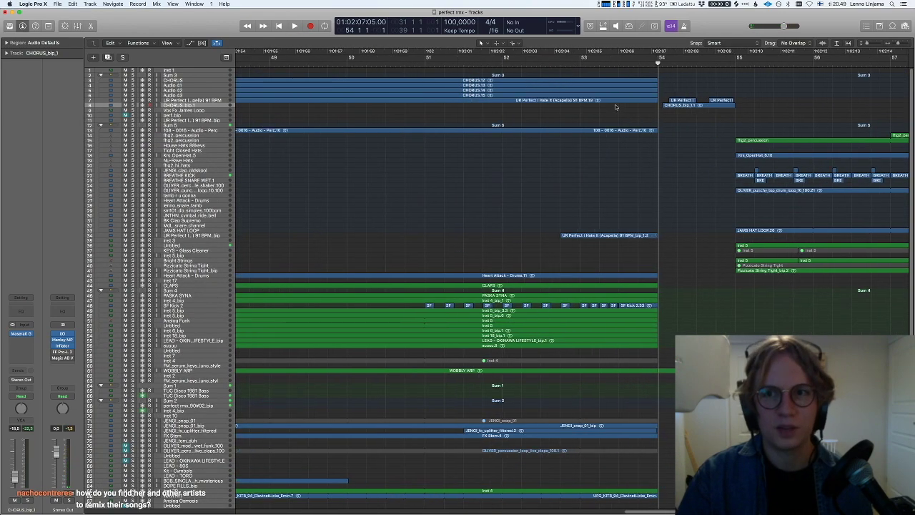
- Examine the vocal and chorus regions up close around bar 54, and look down the rest of the arrangement
{"action": "scroll", "coordinate": [616, 104], "scroll_direction": "right", "scroll_amount": 5}
{"action": "scroll", "coordinate": [617, 109], "scroll_direction": "up", "scroll_amount": 4}
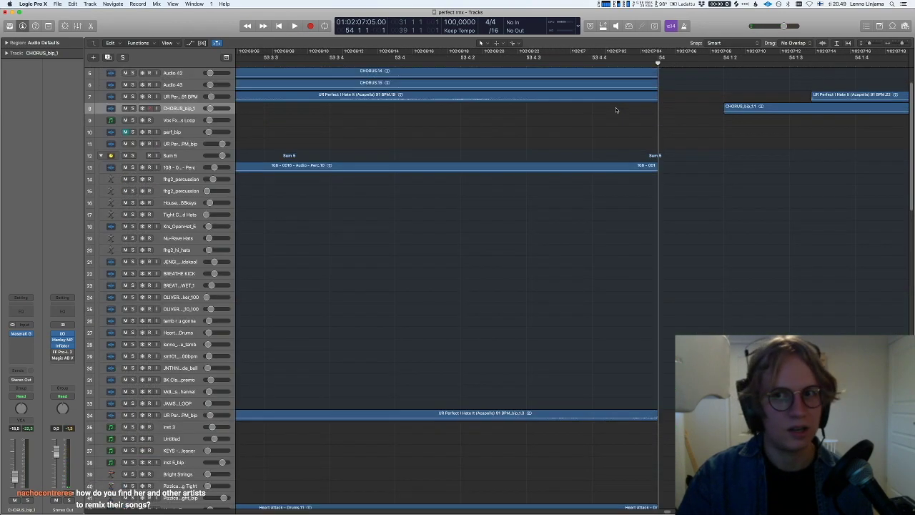
{"action": "scroll", "coordinate": [636, 127], "scroll_direction": "left", "scroll_amount": 5}
{"action": "scroll", "coordinate": [388, 237], "scroll_direction": "down", "scroll_amount": 5}
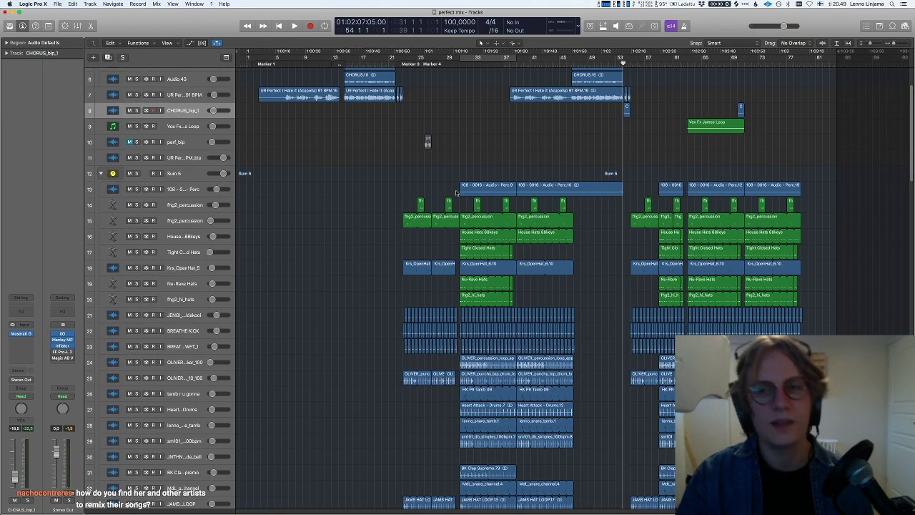
{"action": "scroll", "coordinate": [457, 192], "scroll_direction": "up", "scroll_amount": 5}
{"action": "scroll", "coordinate": [658, 125], "scroll_direction": "down", "scroll_amount": 5}
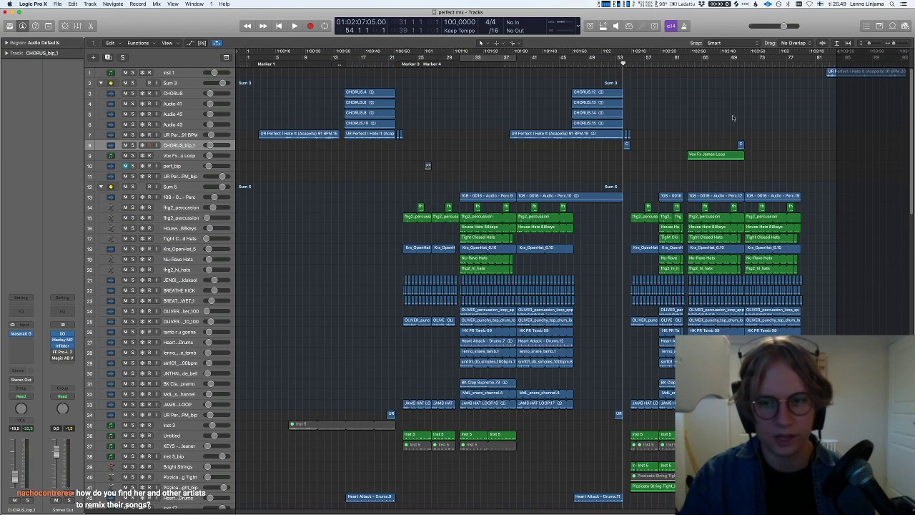
{"action": "scroll", "coordinate": [732, 118], "scroll_direction": "down", "scroll_amount": 10}
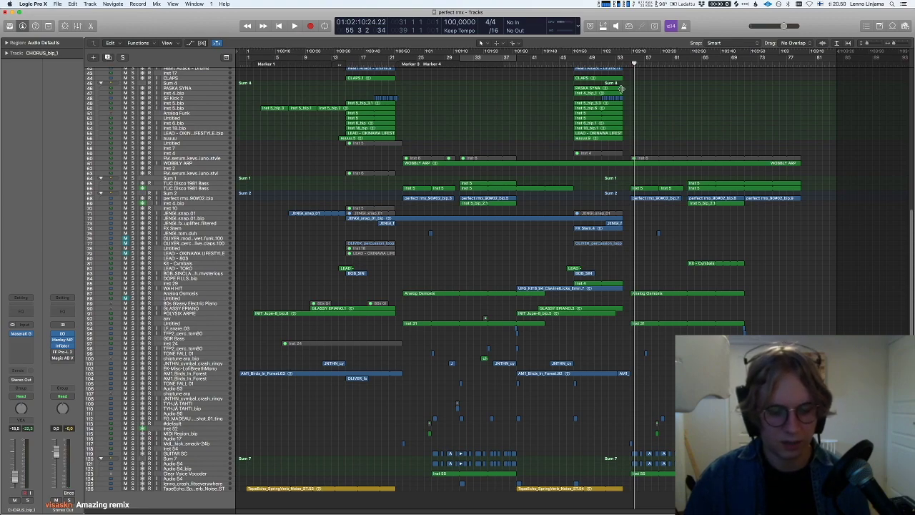
- Play the full arrangement from bar 54 past bar 61 while looking through the tracks, and stop
{"action": "key", "text": "comma"}
{"action": "key", "text": "comma"}
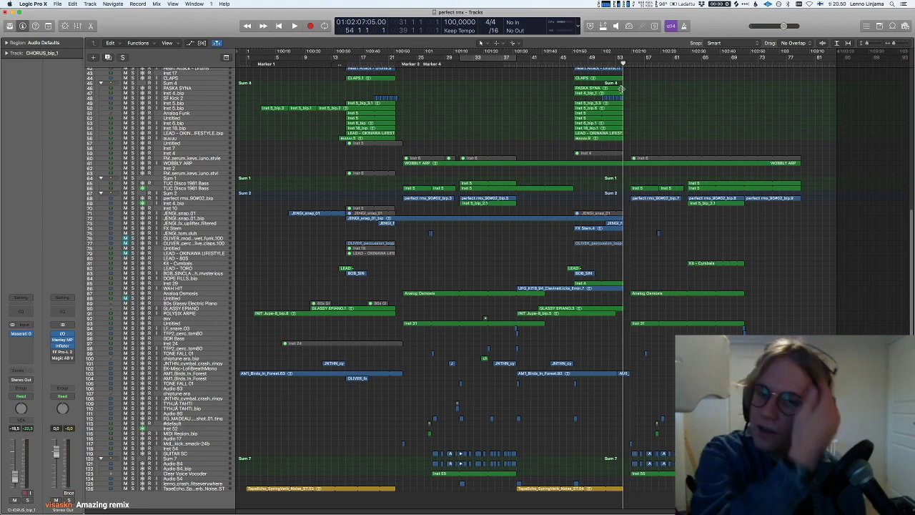
{"action": "key", "text": "space"}
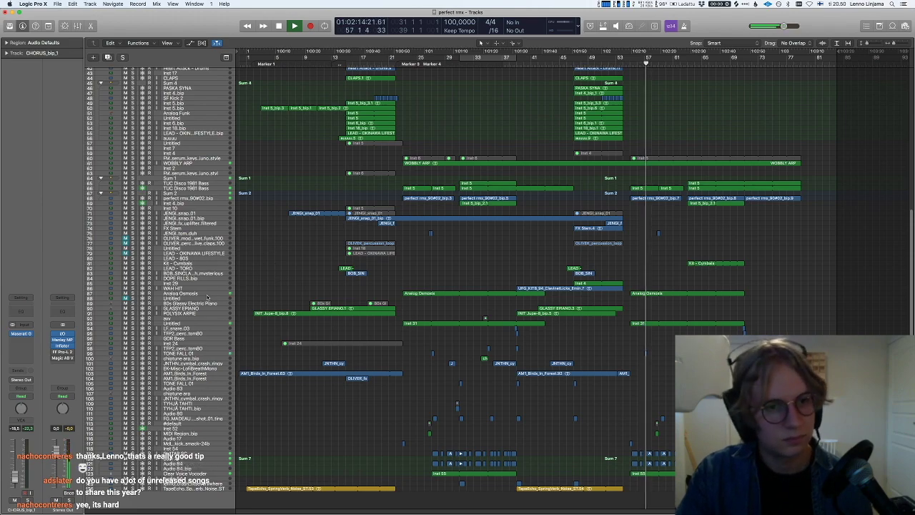
{"action": "scroll", "coordinate": [599, 284], "scroll_direction": "up", "scroll_amount": 6}
{"action": "scroll", "coordinate": [601, 283], "scroll_direction": "up", "scroll_amount": 3}
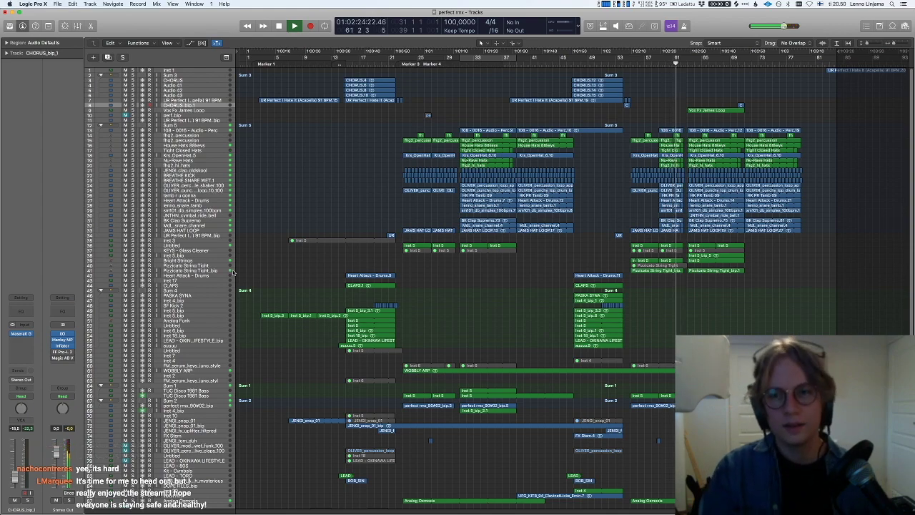
{"action": "key", "text": "space"}
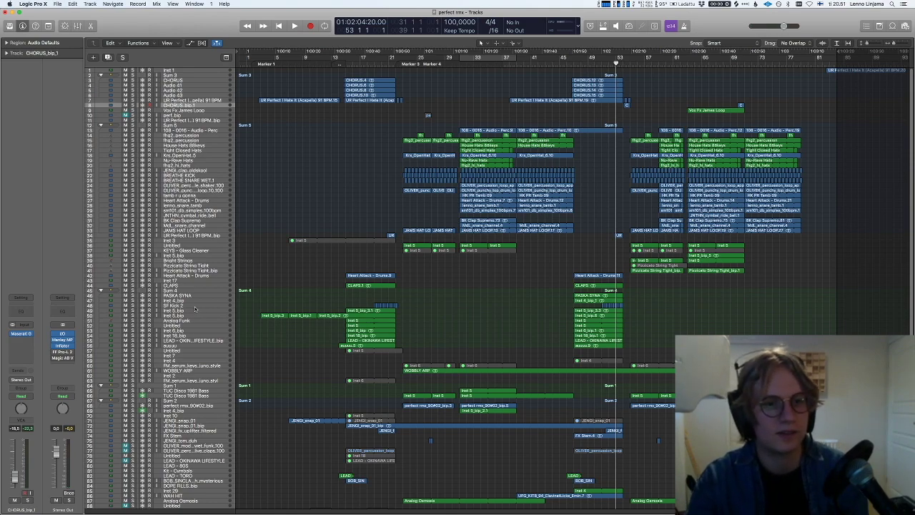
- Select the SF Kick 2 track and play a short passage of the full arrangement around bar 52
{"action": "left_click", "coordinate": [171, 306]}
{"action": "key", "text": "space"}
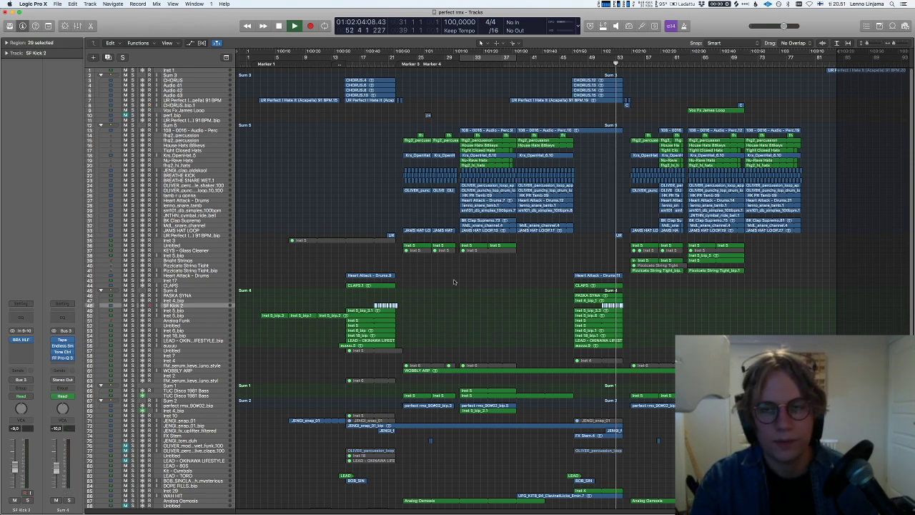
{"action": "key", "text": "space"}
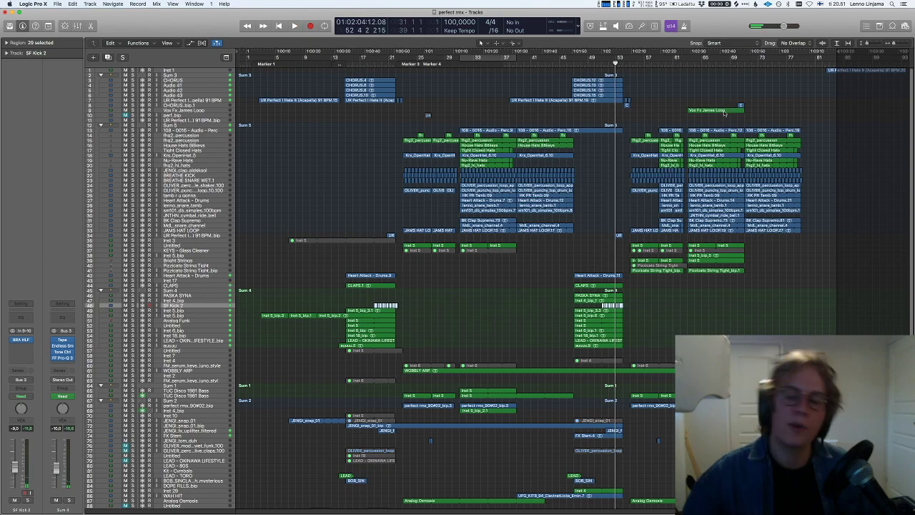
- Go up to the Pizzicato String Tight_bip track, enlarge it and audition it soloed from around bar 54
{"action": "key", "text": "Up"}
{"action": "key", "text": "Up"}
{"action": "key", "text": "Up"}
{"action": "key", "text": "Up"}
{"action": "key", "text": "Up"}
{"action": "key", "text": "Up"}
{"action": "key", "text": "Up"}
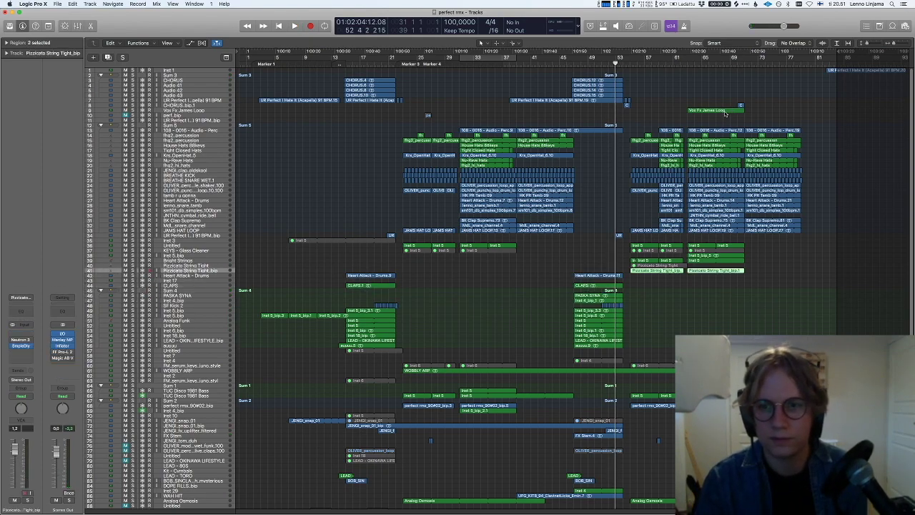
{"action": "key", "text": "ctrl+z"}
{"action": "key", "text": "space"}
{"action": "key", "text": "s"}
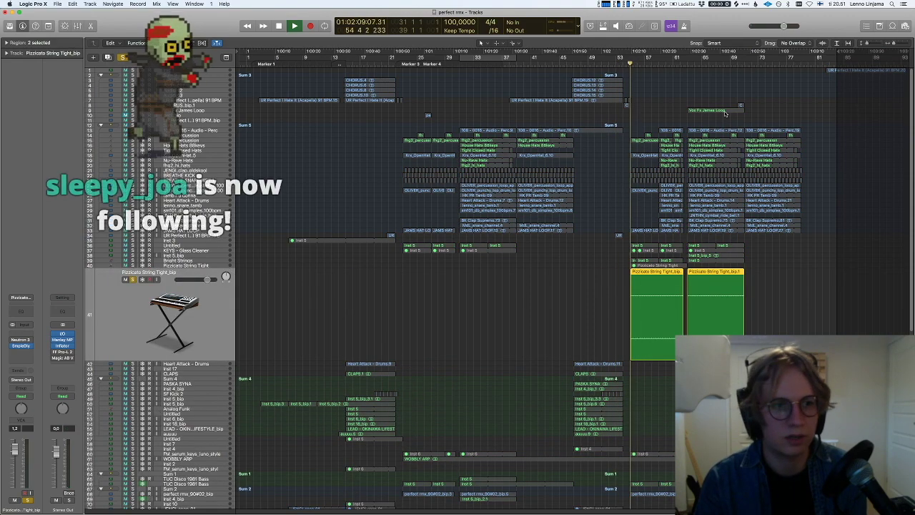
{"action": "key", "text": "space"}
- Go past Pizzicato String Tight to Bright Strings, audition it soloed from bar 55, and turn its solo off
{"action": "key", "text": "Up"}
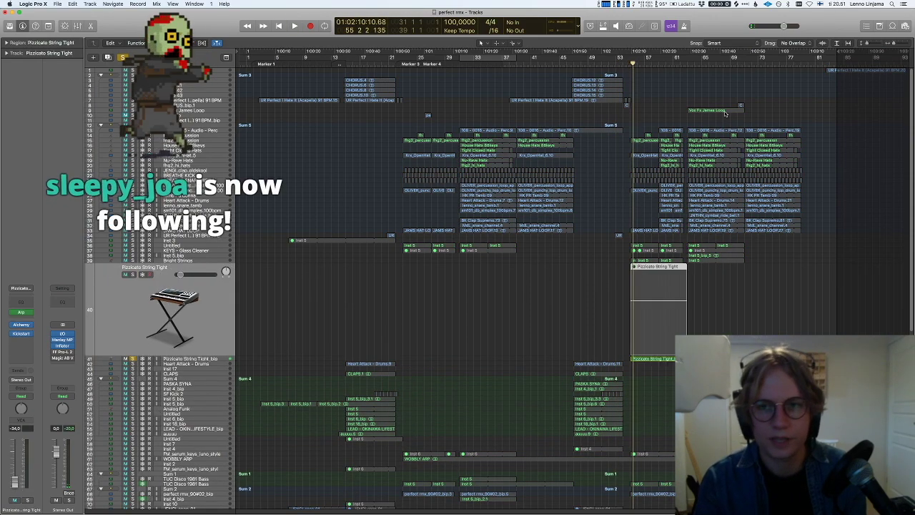
{"action": "key", "text": "comma"}
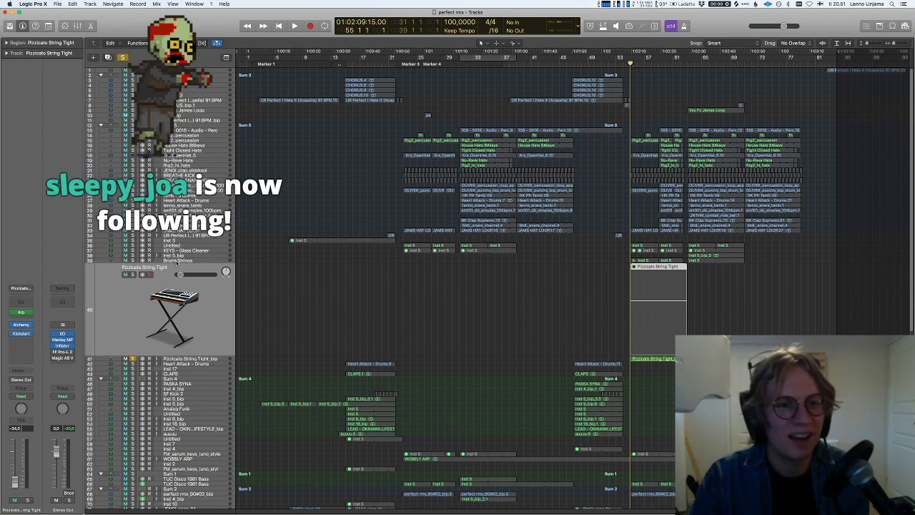
{"action": "left_click", "coordinate": [178, 261]}
{"action": "key", "text": "space"}
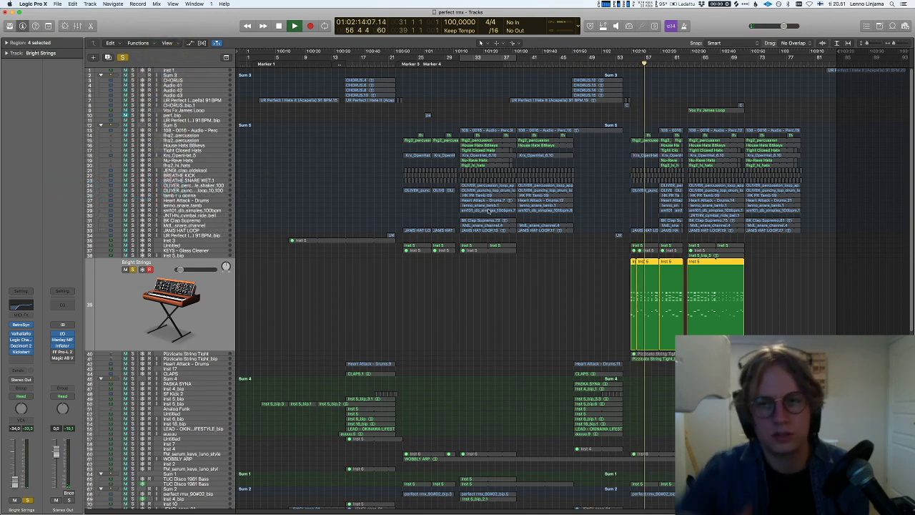
{"action": "key", "text": "space"}
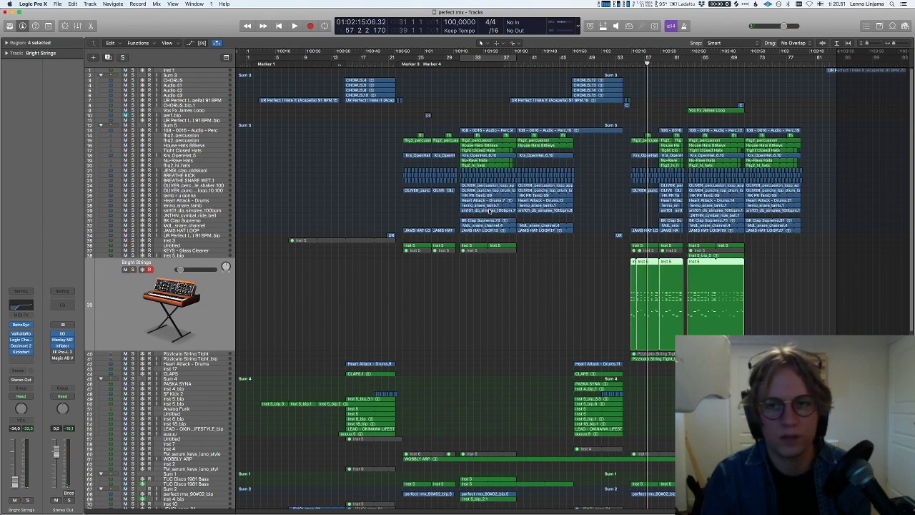
- Go down to Sum 4, restore the compact track height, select the CLAPS track and move the playhead back to bar 53
{"action": "key", "text": "Down"}
{"action": "key", "text": "Down"}
{"action": "key", "text": "Down"}
{"action": "key", "text": "Down"}
{"action": "key", "text": "Down"}
{"action": "key", "text": "Down"}
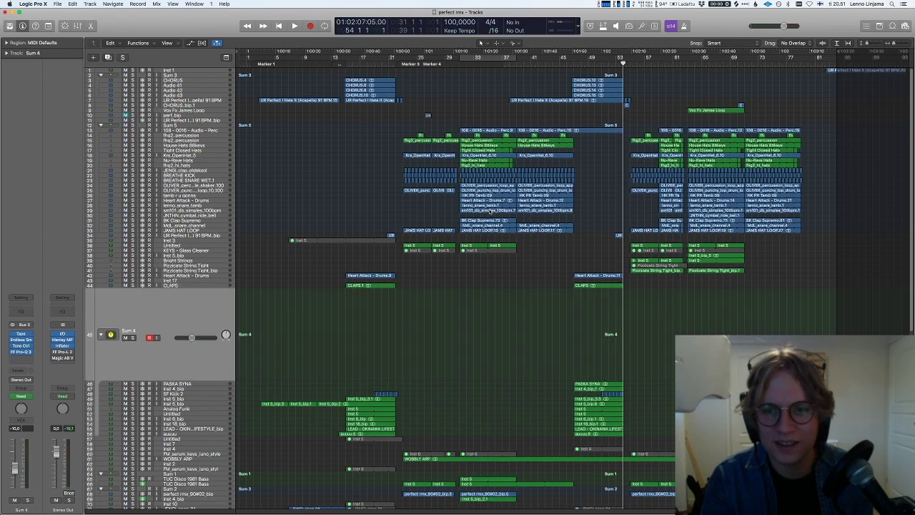
{"action": "key", "text": "ctrl+z"}
{"action": "key", "text": "Up"}
{"action": "key", "text": "comma"}
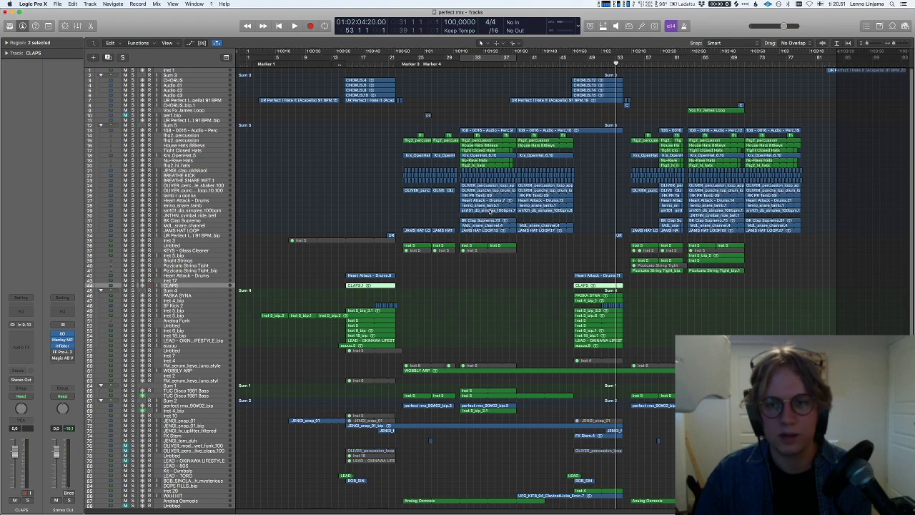
- Play the full arrangement from bar 53, selecting the Untitled track with the Inst 31 regions and the MIDI Region_bip track
{"action": "key", "text": "space"}
{"action": "scroll", "coordinate": [555, 216], "scroll_direction": "down", "scroll_amount": 10}
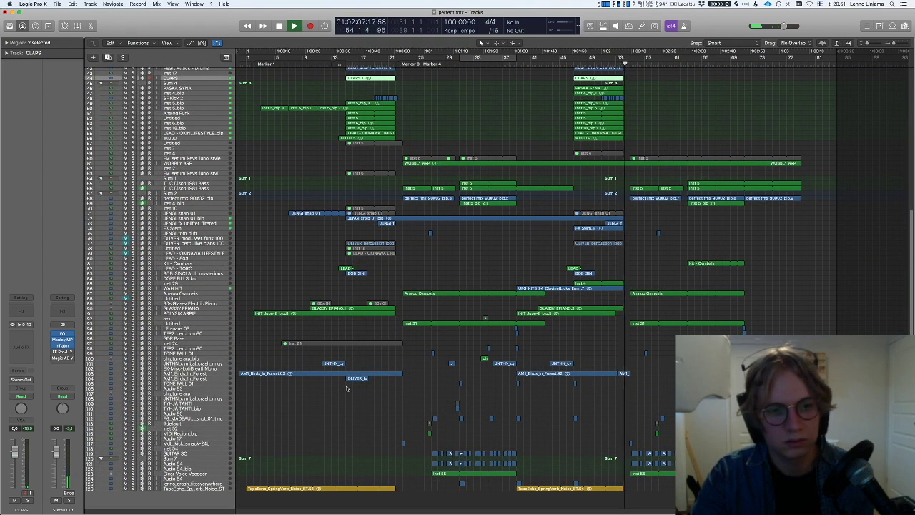
{"action": "left_click", "coordinate": [210, 323]}
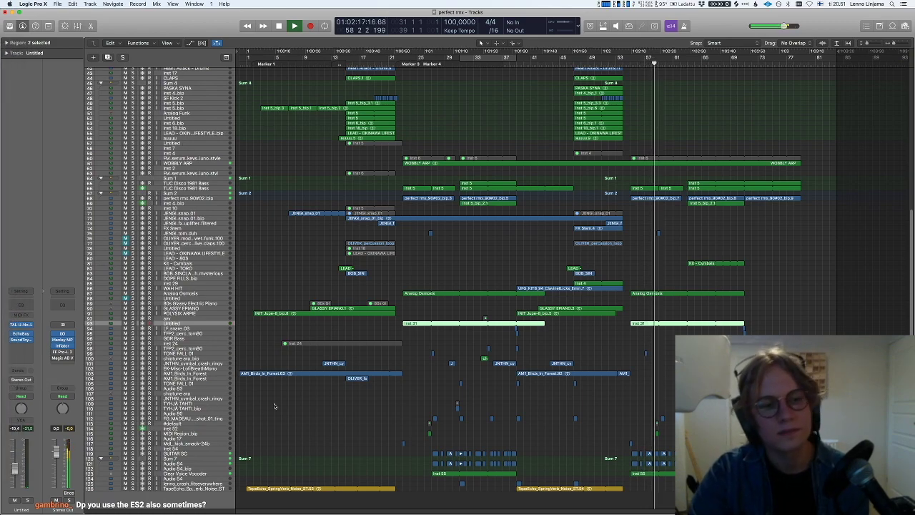
{"action": "left_click", "coordinate": [238, 398]}
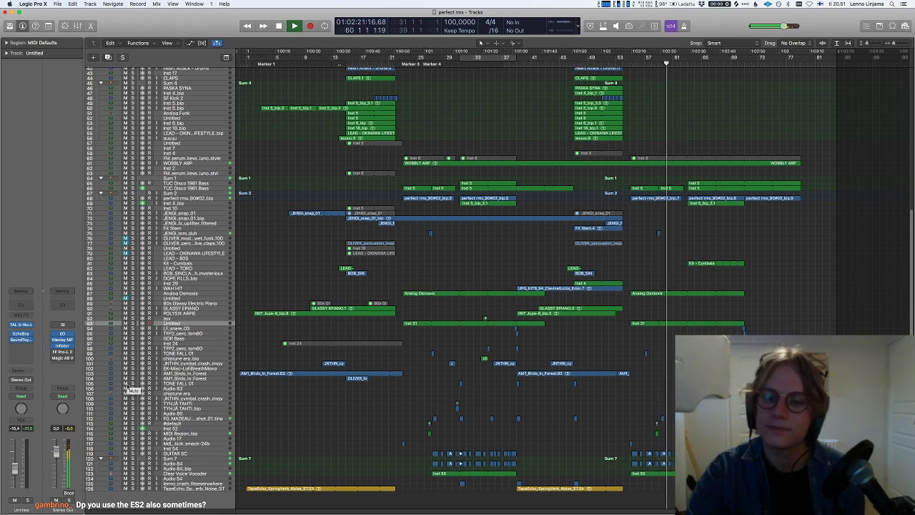
{"action": "left_click", "coordinate": [206, 434]}
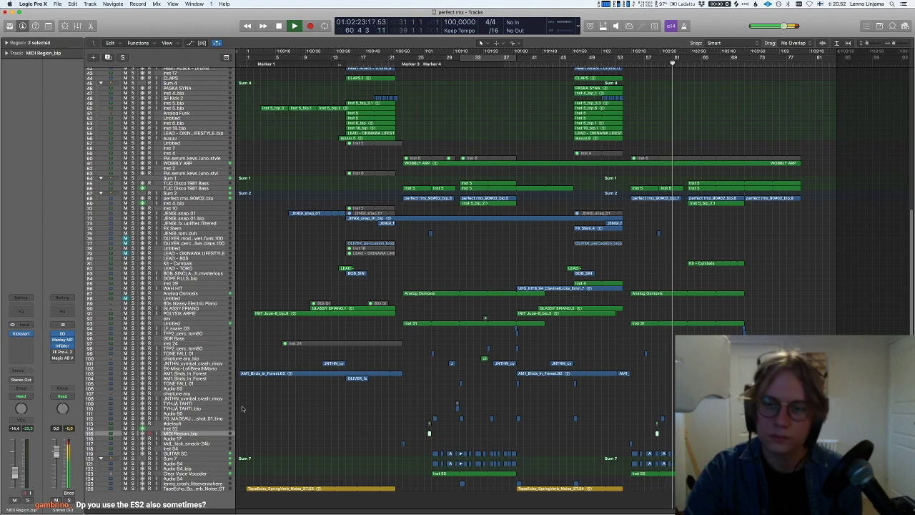
{"action": "left_click", "coordinate": [335, 394]}
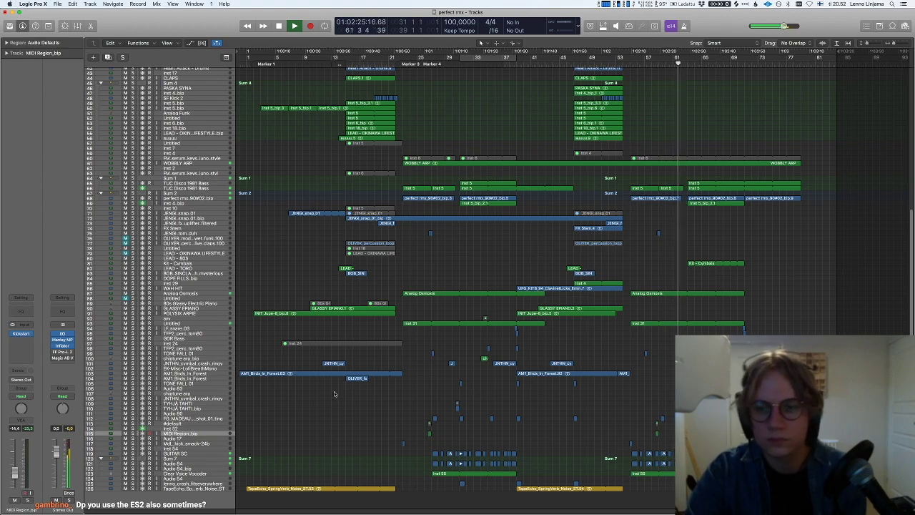
- Inspect the enlarged Inst 52 track with the timeline magnified, and restore the compact overview during playback
{"action": "key", "text": "ctrl+z"}
{"action": "key", "text": "ctrl+z"}
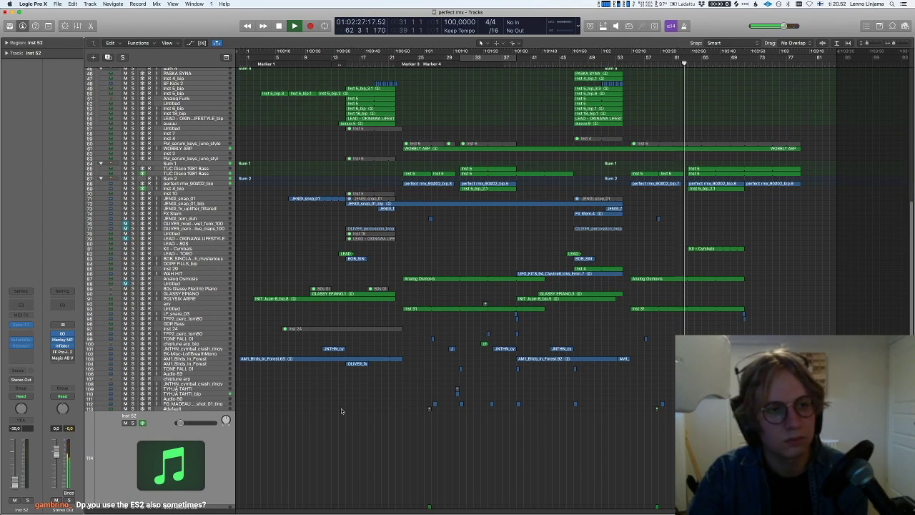
{"action": "key", "text": "super+Right"}
{"action": "key", "text": "super+Right"}
{"action": "key", "text": "super+Right"}
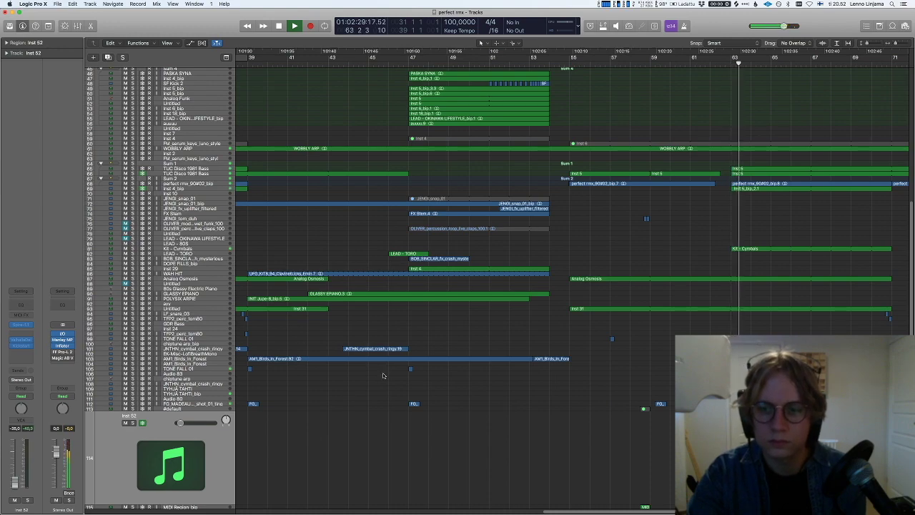
{"action": "scroll", "coordinate": [380, 376], "scroll_direction": "down", "scroll_amount": 3}
{"action": "key", "text": "ctrl+z"}
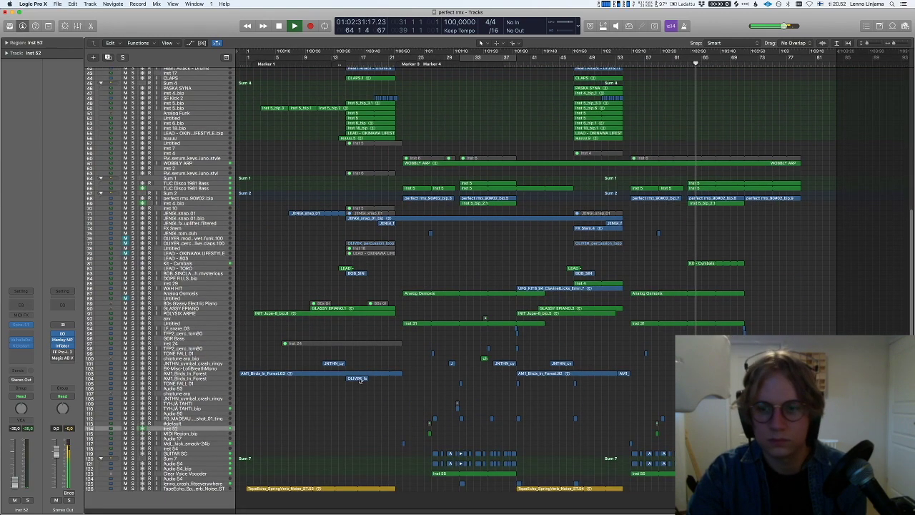
- Stop the full playback, select the Audio 84_bip track and audition it enlarged and soloed around bar 64
{"action": "key", "text": "space"}
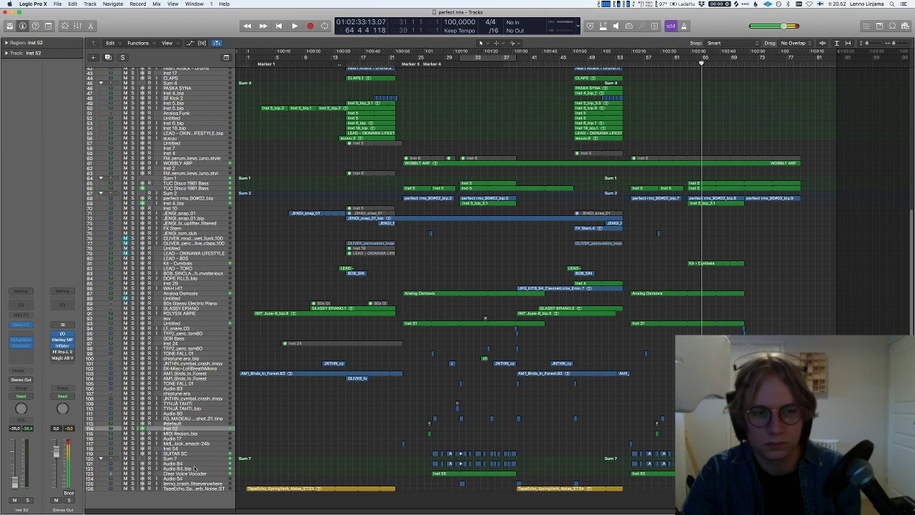
{"action": "left_click", "coordinate": [195, 468]}
{"action": "key", "text": "space"}
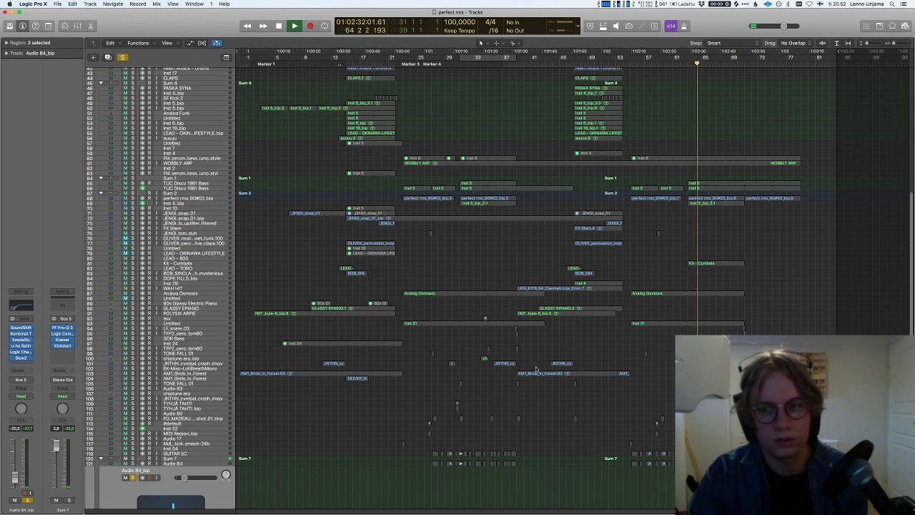
- Pause and resume the soloed Audio 84_bip playback, clear its solo and restore the compact track height
{"action": "key", "text": "space"}
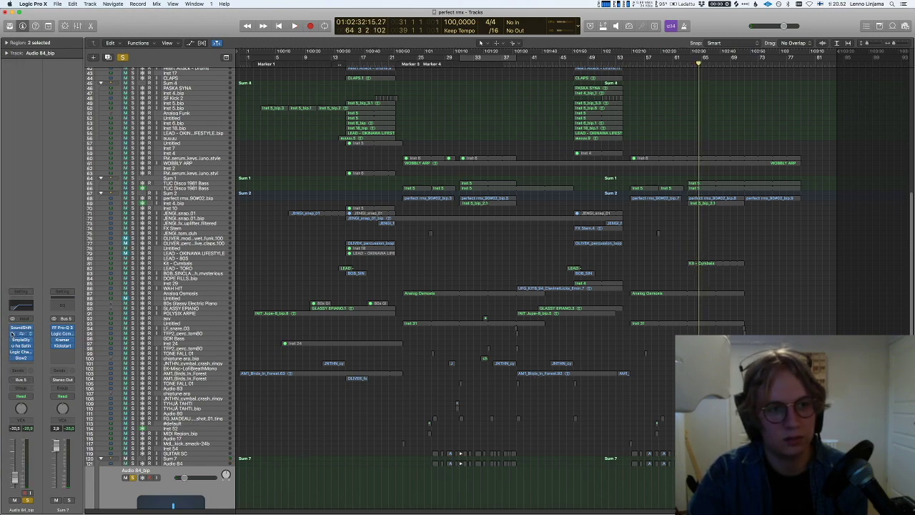
{"action": "key", "text": "space"}
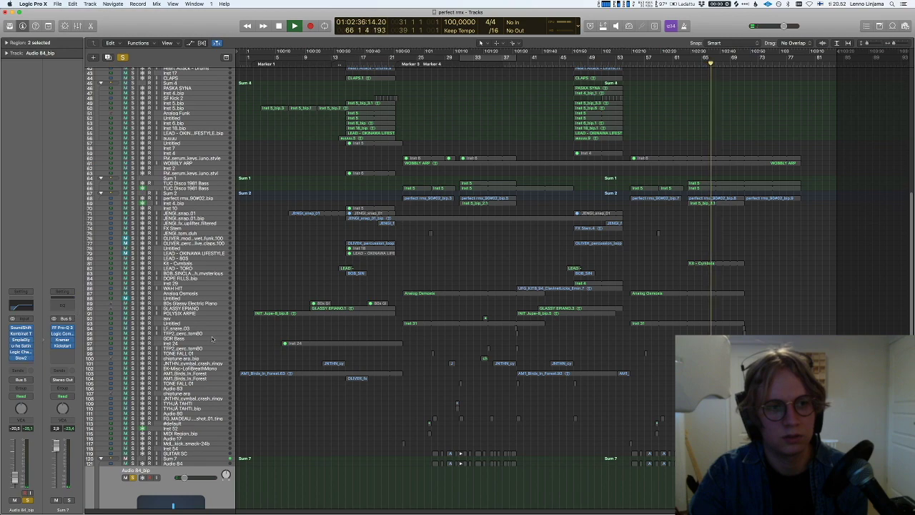
{"action": "key", "text": "s"}
{"action": "key", "text": "ctrl+z"}
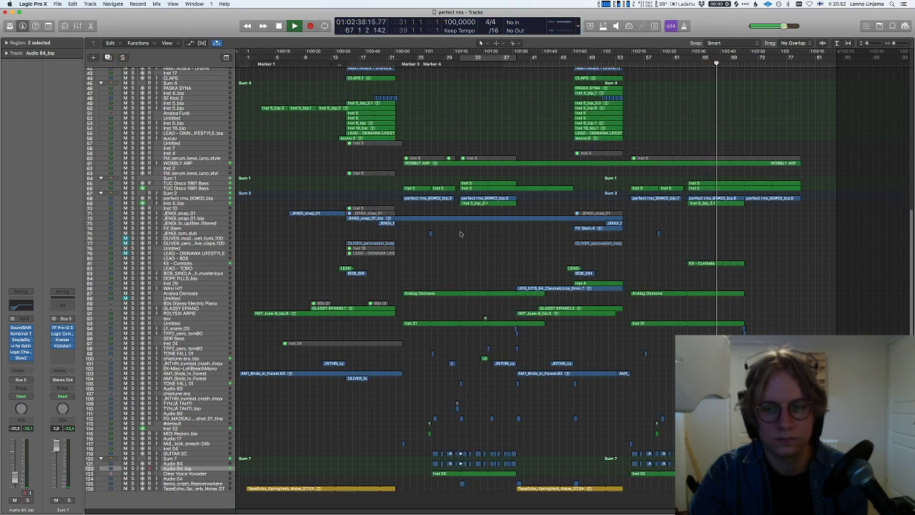
- Enlarge and solo the Inst 52 track and audition it from around bar 63
{"action": "left_click_drag", "start_coordinate": [142, 427], "coordinate": [175, 436]}
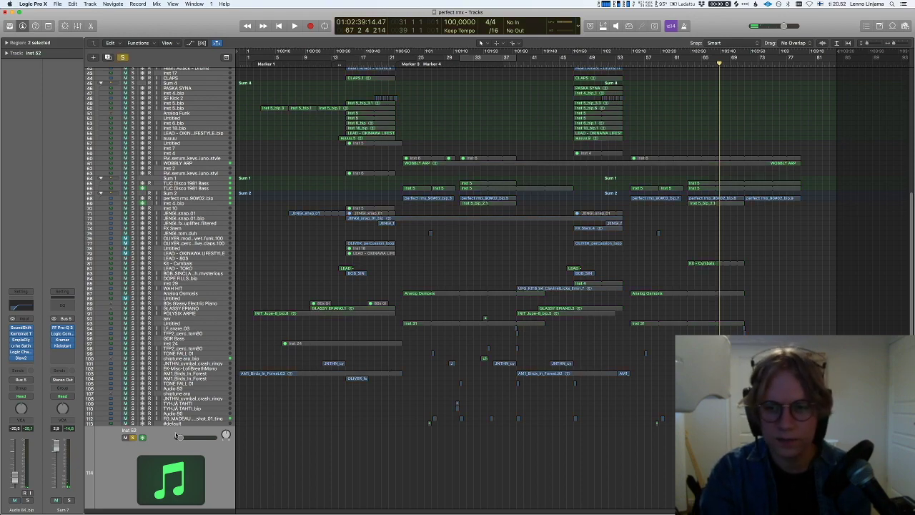
{"action": "key", "text": "space"}
{"action": "key", "text": "period"}
{"action": "key", "text": "period"}
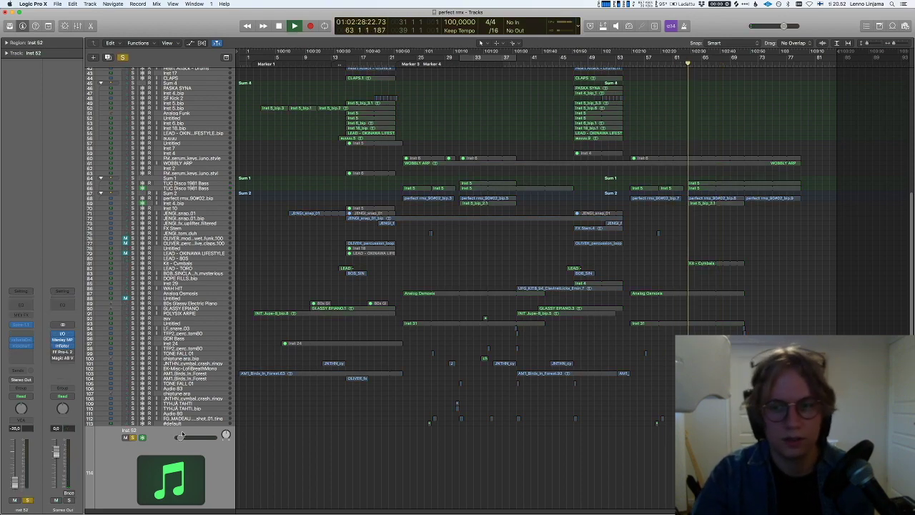
- Select the Inst 4_bip track, and solo Inst 5_bip and Bright Strings together during playback
{"action": "left_click_drag", "start_coordinate": [181, 437], "coordinate": [183, 208]}
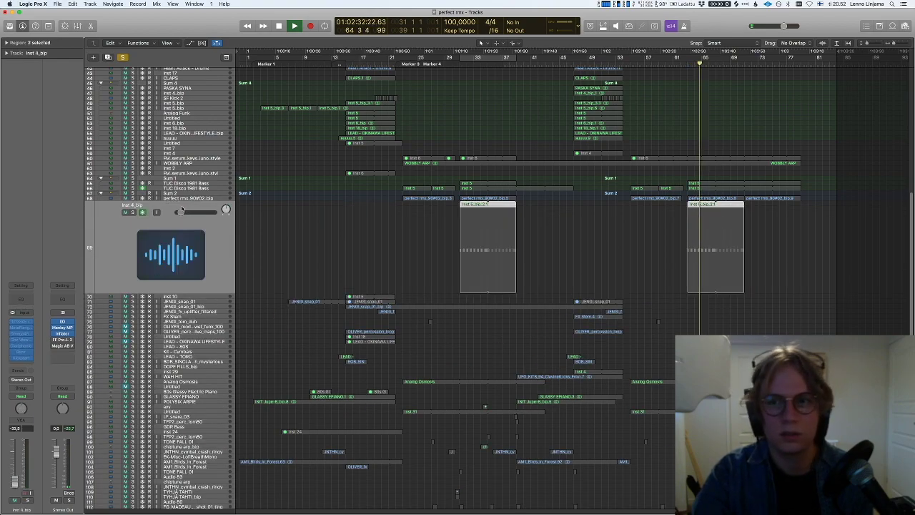
{"action": "scroll", "coordinate": [132, 169], "scroll_direction": "up", "scroll_amount": 5}
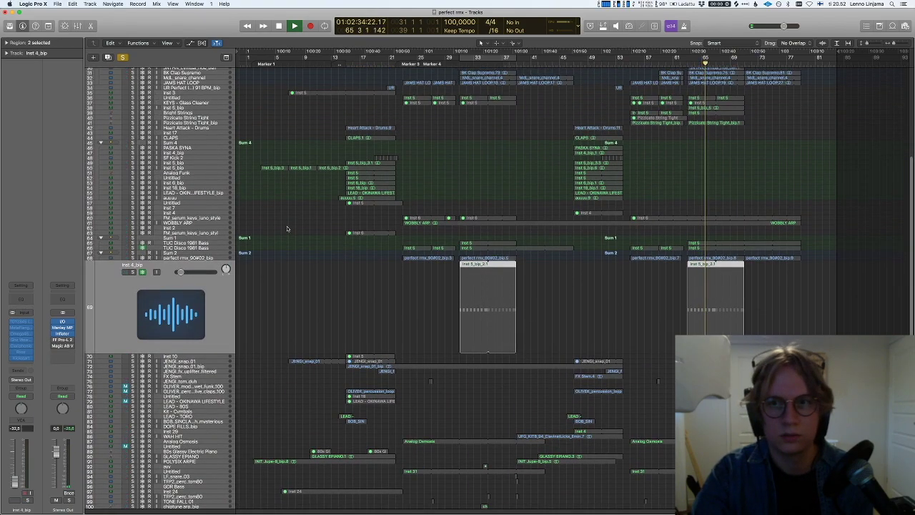
{"action": "left_click", "coordinate": [189, 172]}
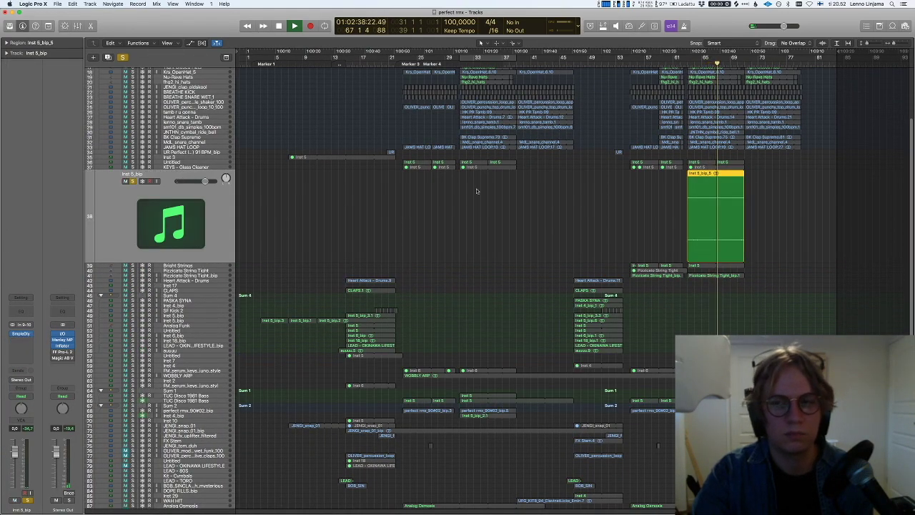
{"action": "left_click", "coordinate": [218, 265]}
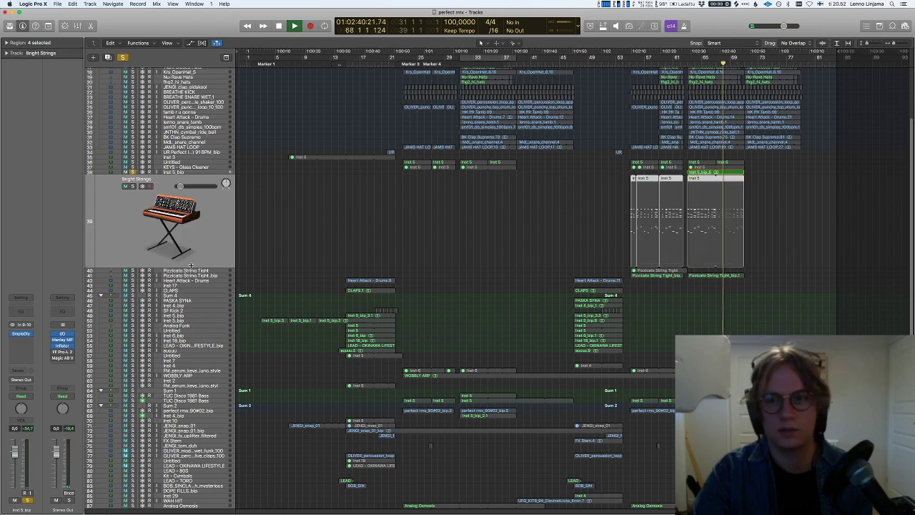
{"action": "key", "text": "s"}
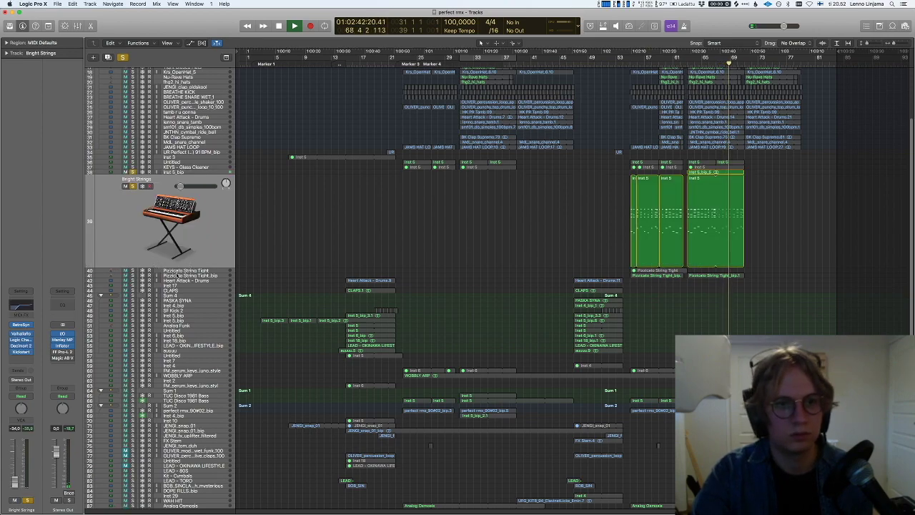
- Add Pizzicato String Tight_bip and the Untitled synth track to the solo and restart playback at about bar 63
{"action": "left_click", "coordinate": [177, 274]}
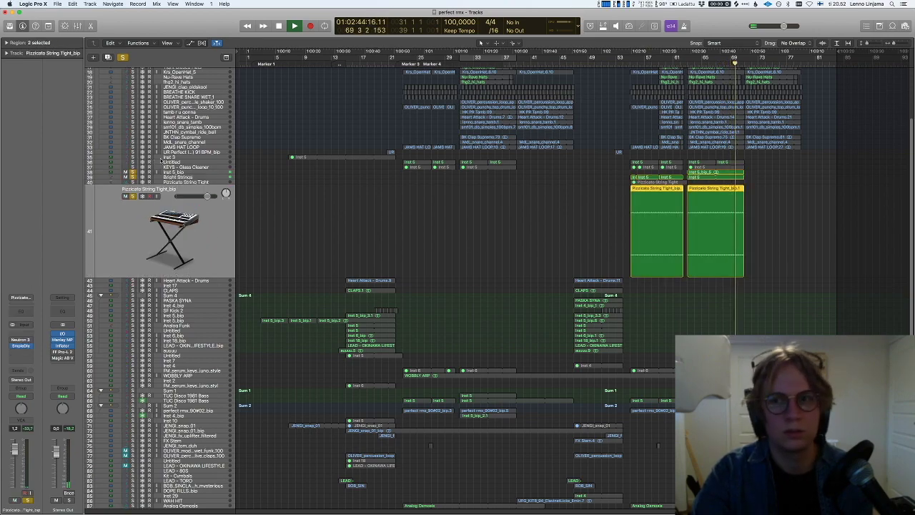
{"action": "left_click", "coordinate": [161, 161]}
{"action": "key", "text": "s"}
{"action": "key", "text": "space"}
{"action": "key", "text": "space"}
- Go down to the Sum 7 group, select it and restore the compact track height
{"action": "scroll", "coordinate": [599, 197], "scroll_direction": "down", "scroll_amount": 5}
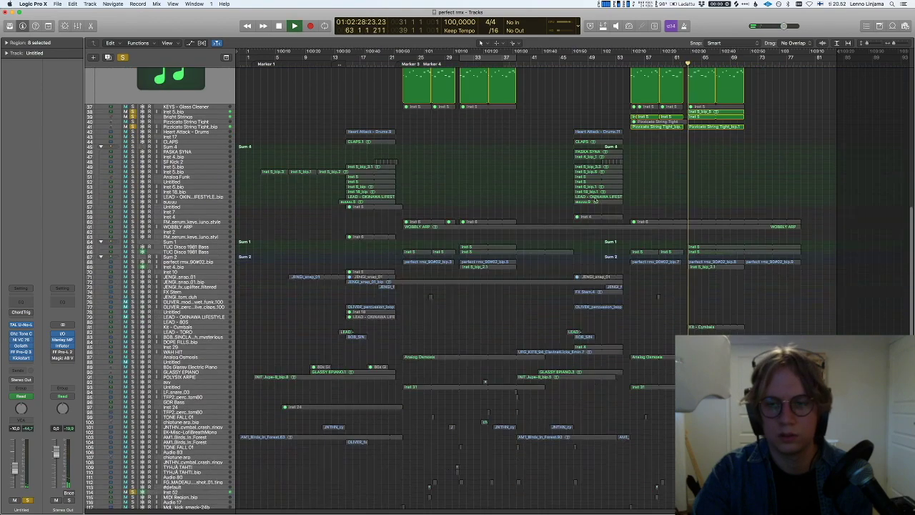
{"action": "scroll", "coordinate": [276, 215], "scroll_direction": "down", "scroll_amount": 4}
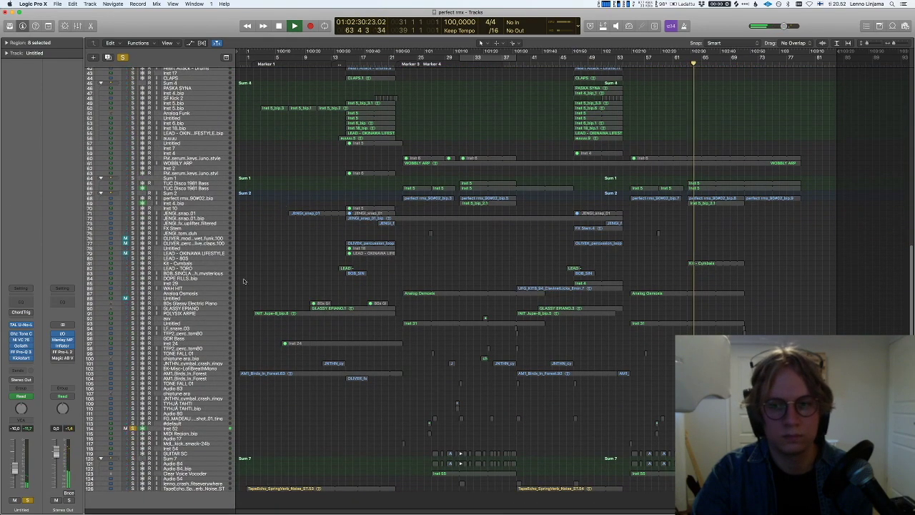
{"action": "left_click", "coordinate": [194, 458]}
{"action": "key", "text": "ctrl+z"}
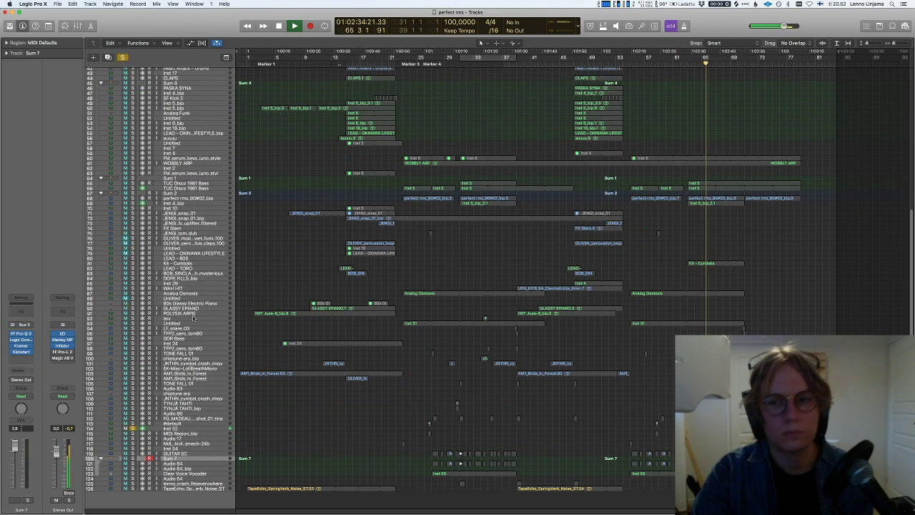
- Step through the LEAD - 80S and LEAD - TORO tracks, and select and solo Kit - Cymbals
{"action": "left_click", "coordinate": [193, 318]}
{"action": "left_click", "coordinate": [185, 258]}
{"action": "left_click", "coordinate": [185, 269]}
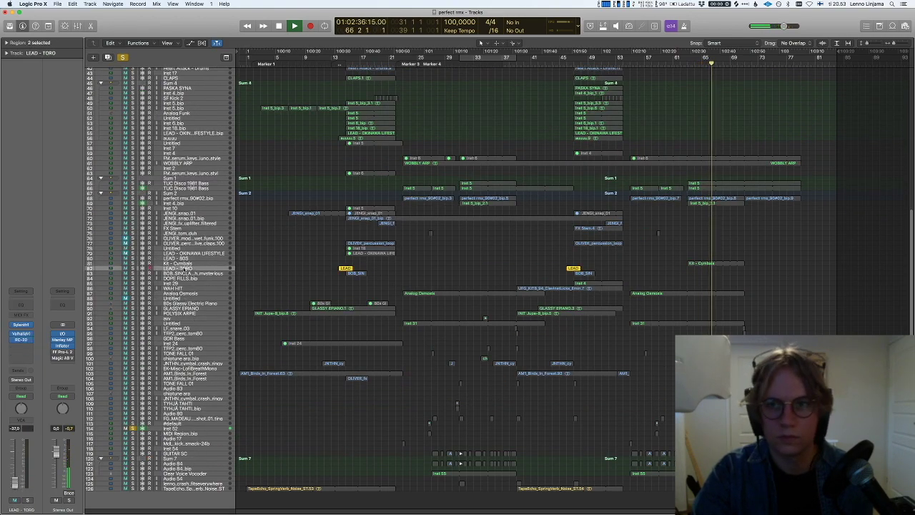
{"action": "left_click", "coordinate": [185, 263]}
{"action": "key", "text": "s"}
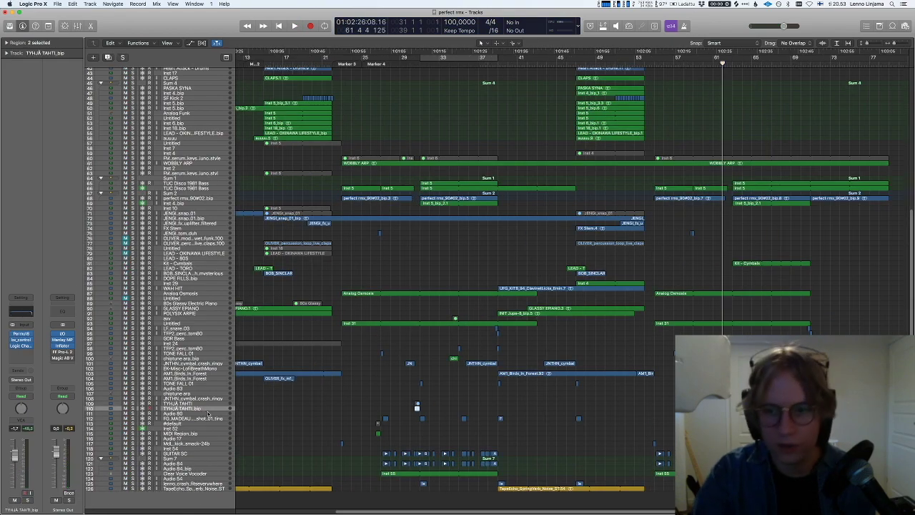
- Enlarge and solo TYHJÄ TAHTI_bip, magnify the timeline around its region before bar 63, and audition it
{"action": "key", "text": "ctrl+z"}
{"action": "key", "text": "s"}
{"action": "key", "text": "period"}
{"action": "key", "text": "comma"}
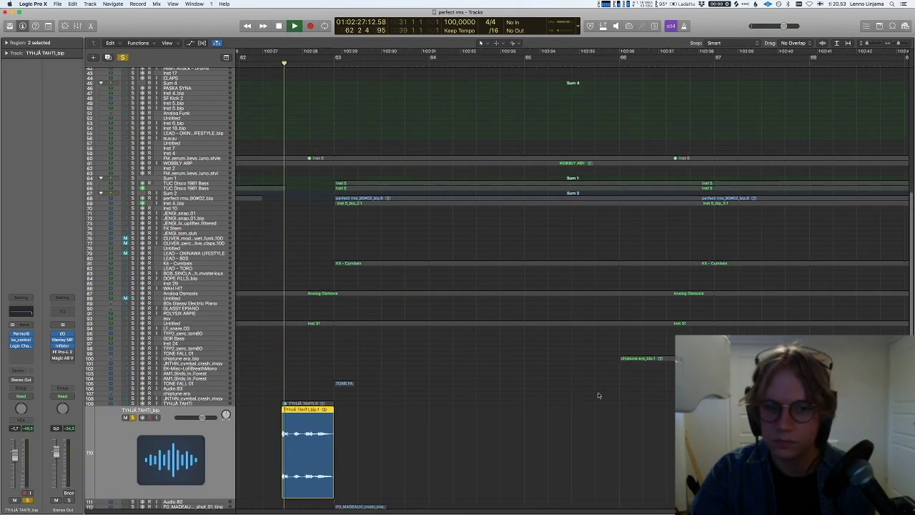
{"action": "left_click", "coordinate": [569, 403]}
{"action": "key", "text": "space"}
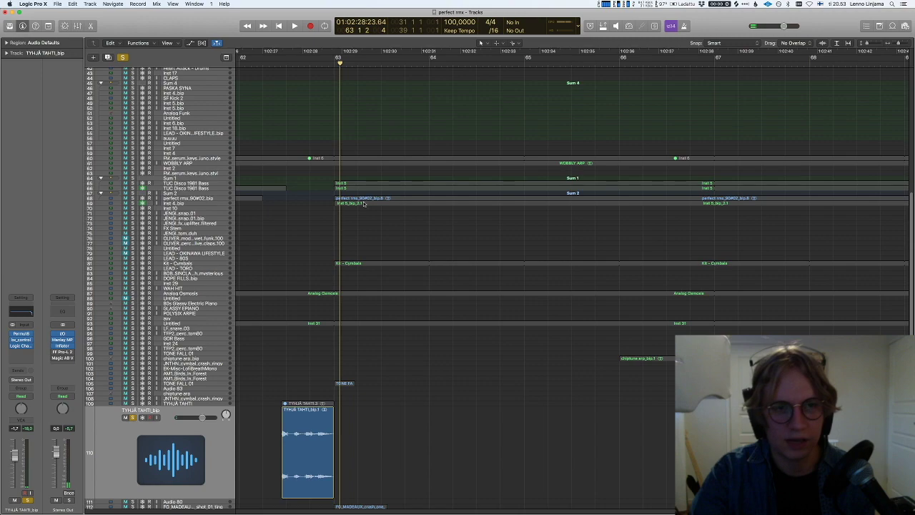
- Clear the solo and play the full arrangement from shortly before bar 62 through the TYHJÄ TAHTI_bip fill
{"action": "scroll", "coordinate": [366, 200], "scroll_direction": "left", "scroll_amount": 4}
{"action": "key", "text": "s"}
{"action": "left_click", "coordinate": [351, 64]}
{"action": "key", "text": "space"}
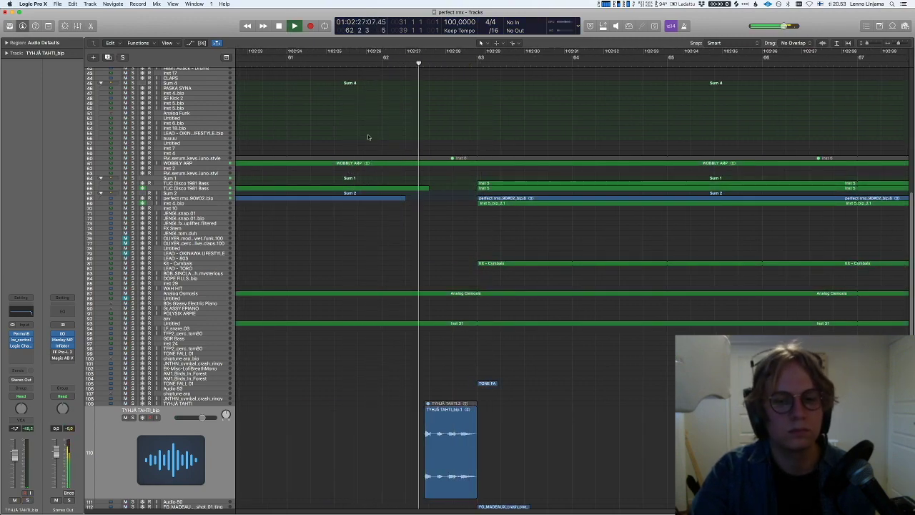
{"action": "scroll", "coordinate": [386, 82], "scroll_direction": "up", "scroll_amount": 10}
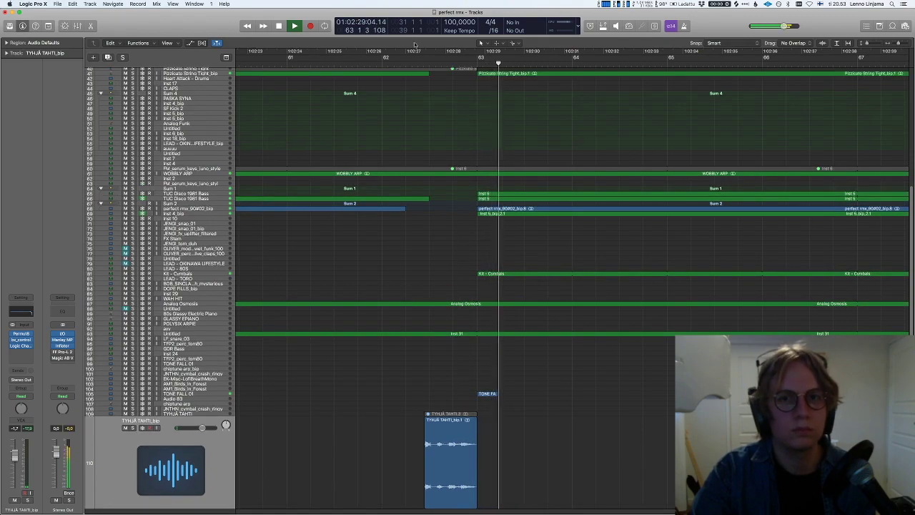
{"action": "key", "text": "space"}
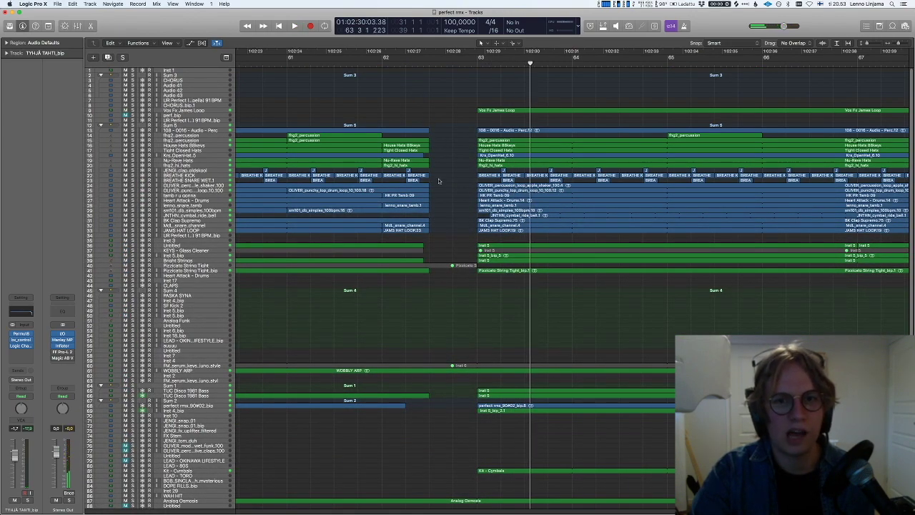
- Play TYHJÄ TAHTI.wav from the Bounces folder in QuickTime Player, and return to Logic Pro X with the TYHJÄ TAHTI_bip track enlarged
{"action": "scroll", "coordinate": [439, 181], "scroll_direction": "down", "scroll_amount": 8}
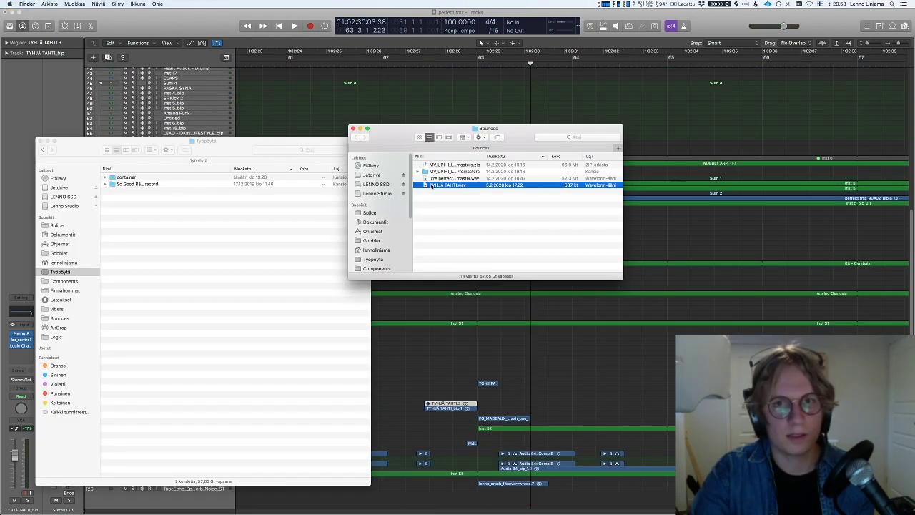
{"action": "double_click", "coordinate": [432, 185]}
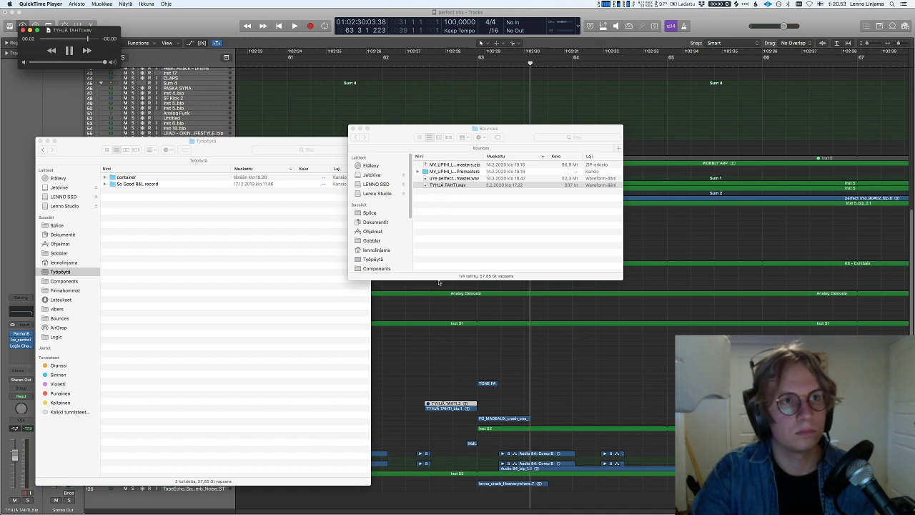
{"action": "left_click", "coordinate": [439, 351]}
{"action": "key", "text": "ctrl+z"}
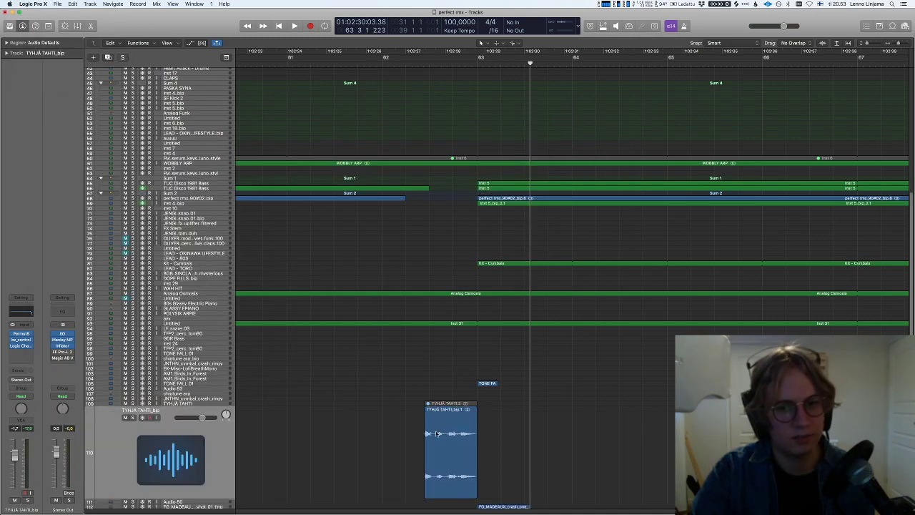
- Audition the soloed TYHJÄ TAHTI_bip track from around bar 62, and clear its solo
{"action": "left_click", "coordinate": [381, 64]}
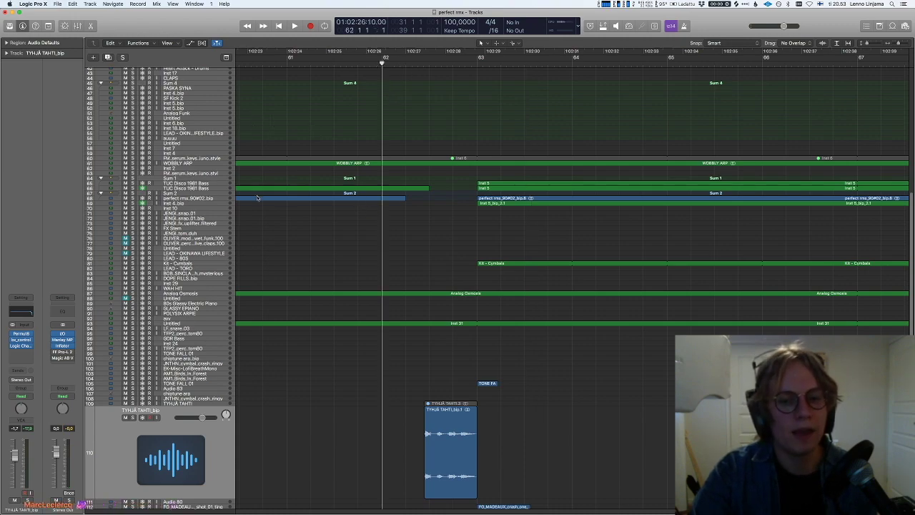
{"action": "key", "text": "space"}
{"action": "key", "text": "s"}
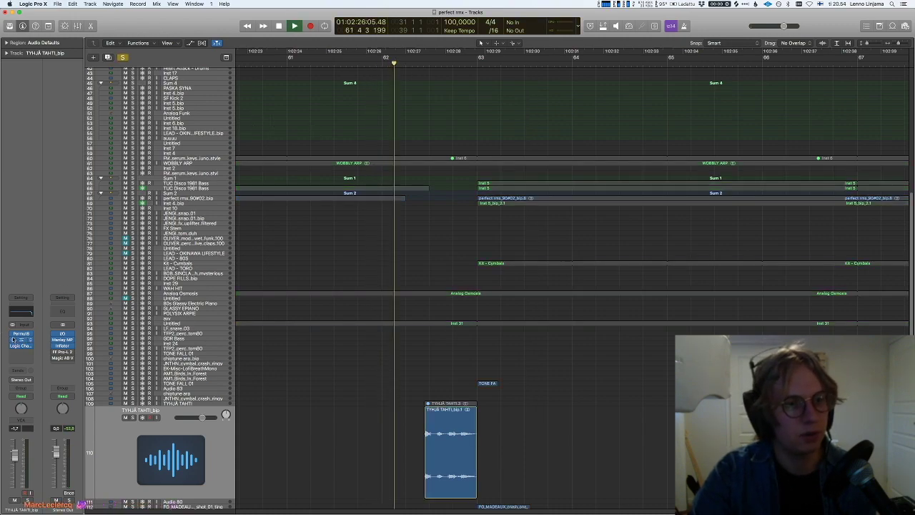
{"action": "key", "text": "space"}
{"action": "key", "text": "comma"}
{"action": "key", "text": "space"}
{"action": "key", "text": "space"}
{"action": "key", "text": "s"}
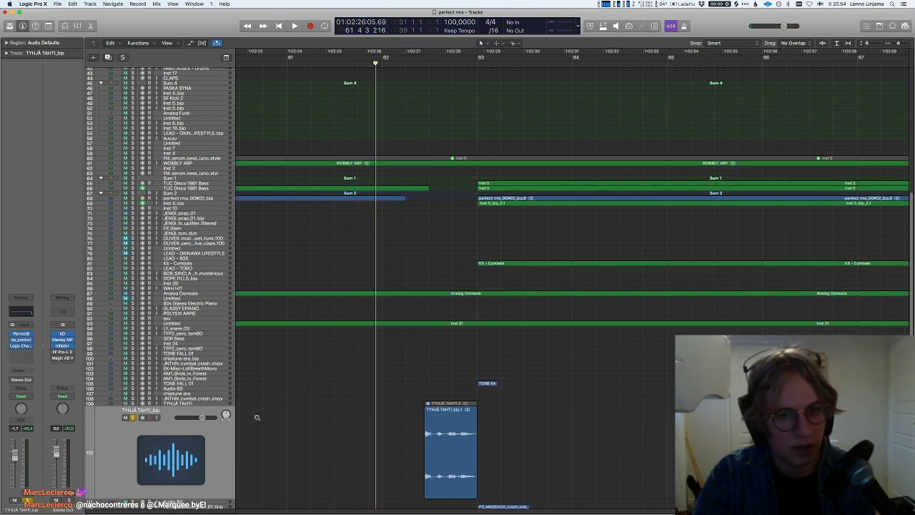
- Select the original TYHJÄ TAHTI track and audition its region on its own before bar 63
{"action": "left_click", "coordinate": [196, 405]}
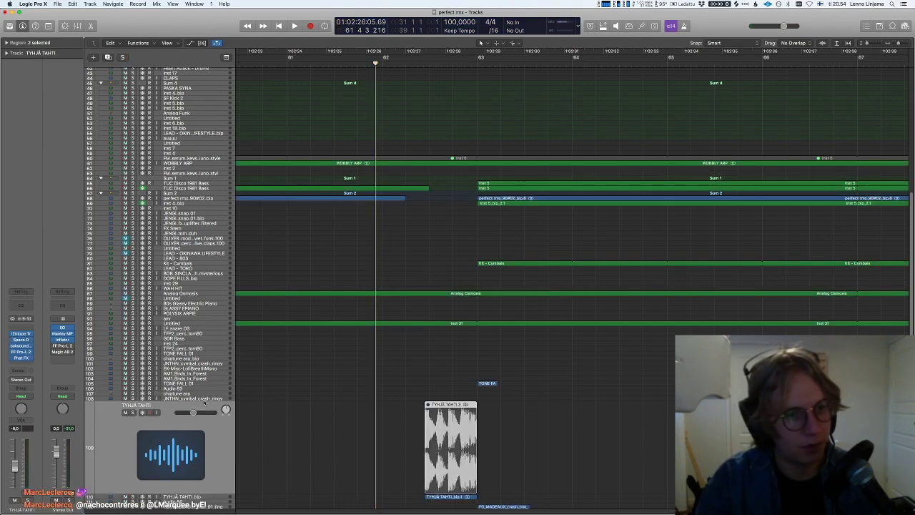
{"action": "left_click_drag", "start_coordinate": [341, 431], "coordinate": [491, 427]}
{"action": "scroll", "coordinate": [491, 427], "scroll_direction": "down", "scroll_amount": 1}
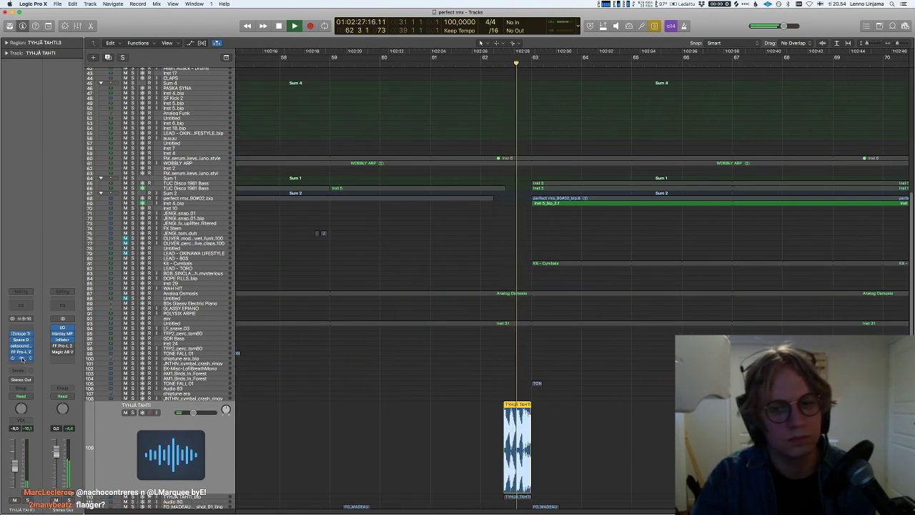
{"action": "key", "text": "space"}
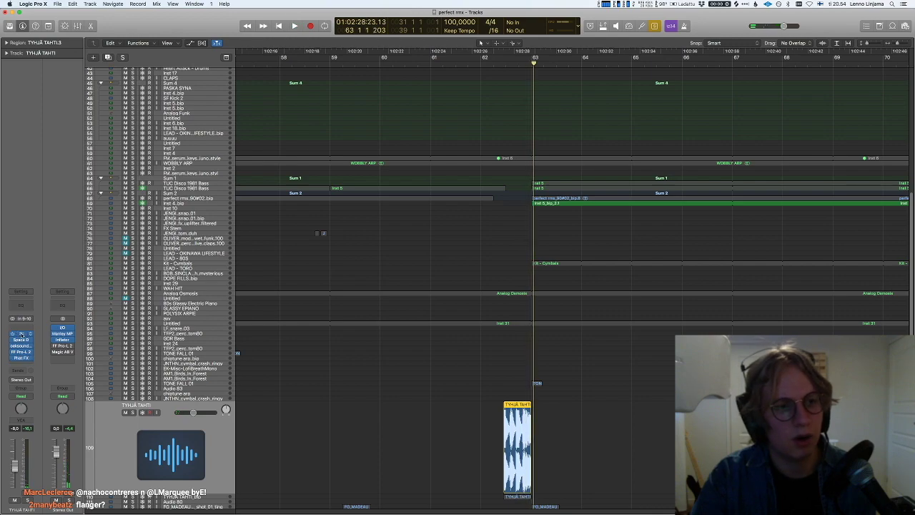
- Inspect the iZotope Trash 2 plug-in on TYHJÄ TAHTI, and audition the bar 62 cycle with the plug-ins after it bypassed
{"action": "left_click", "coordinate": [20, 333]}
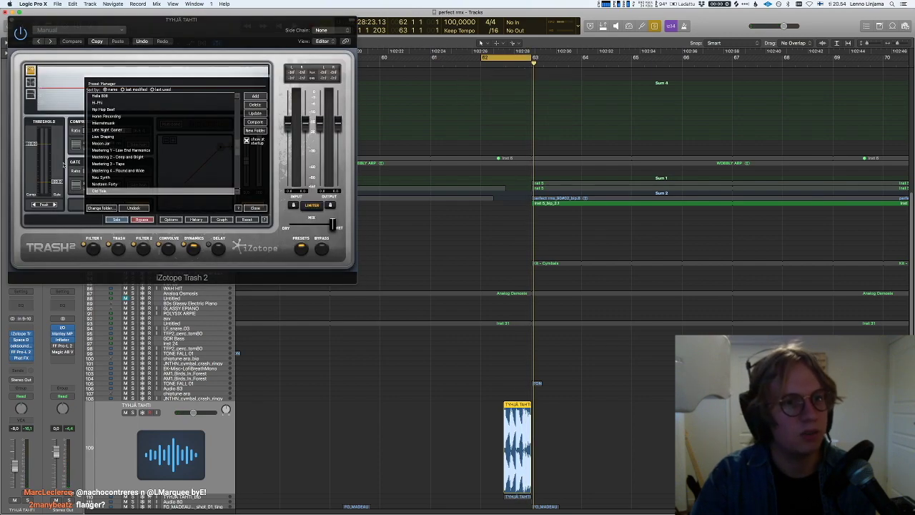
{"action": "left_click", "coordinate": [13, 20]}
{"action": "left_click", "coordinate": [13, 340]}
{"action": "key", "text": "space"}
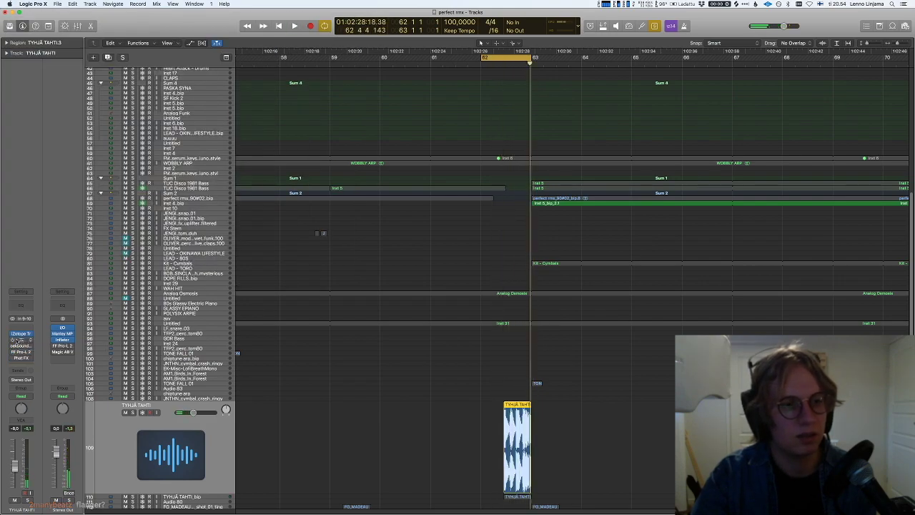
- Inspect Space Designer on the TYHJÄ TAHTI track, enable it and play the bar 62 cycle again
{"action": "left_click", "coordinate": [14, 340]}
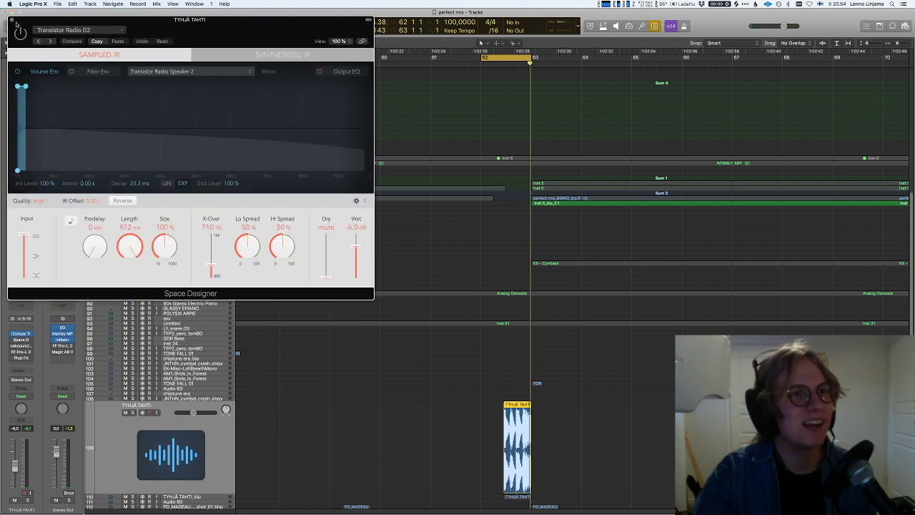
{"action": "left_click_drag", "start_coordinate": [16, 23], "coordinate": [13, 22]}
{"action": "left_click", "coordinate": [10, 20]}
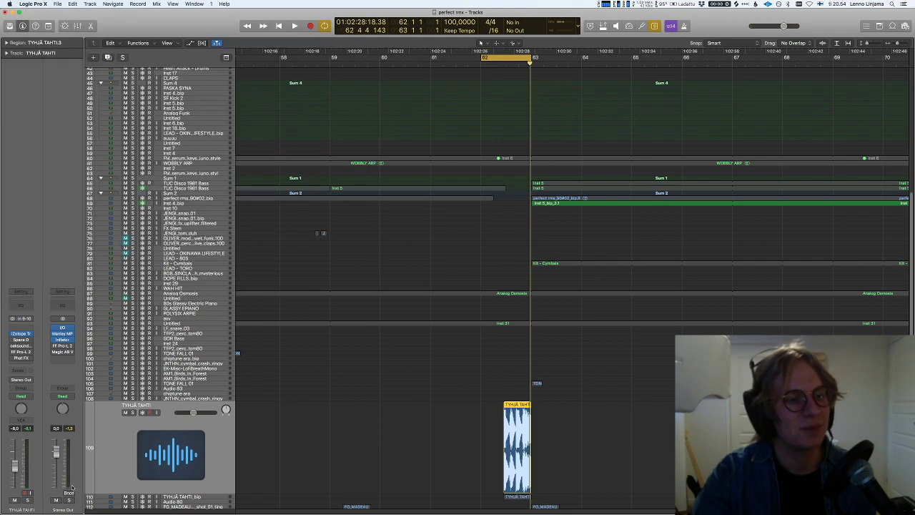
{"action": "key", "text": "space"}
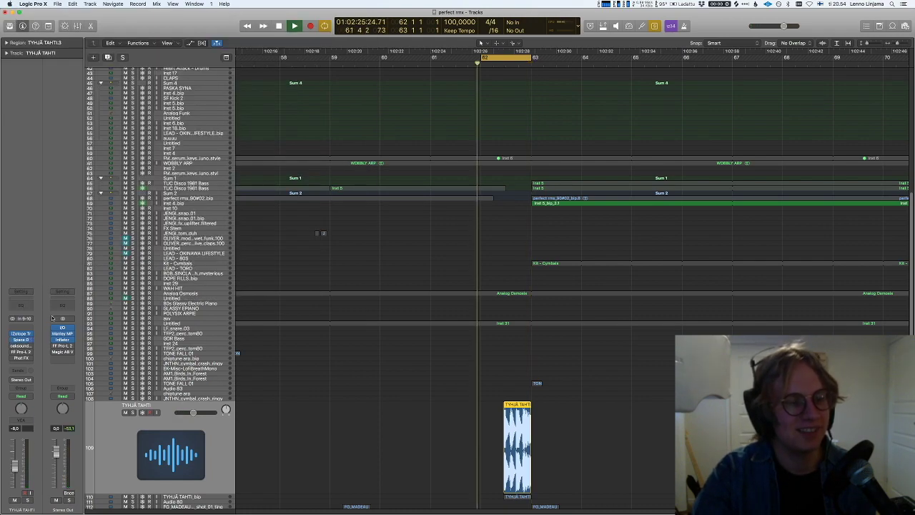
- Enable and inspect soothe2, FF Pro-L 2 and Phat FX one after another on TYHJÄ TAHTI over the bar 62 cycle, and close their windows
{"action": "left_click", "coordinate": [22, 346]}
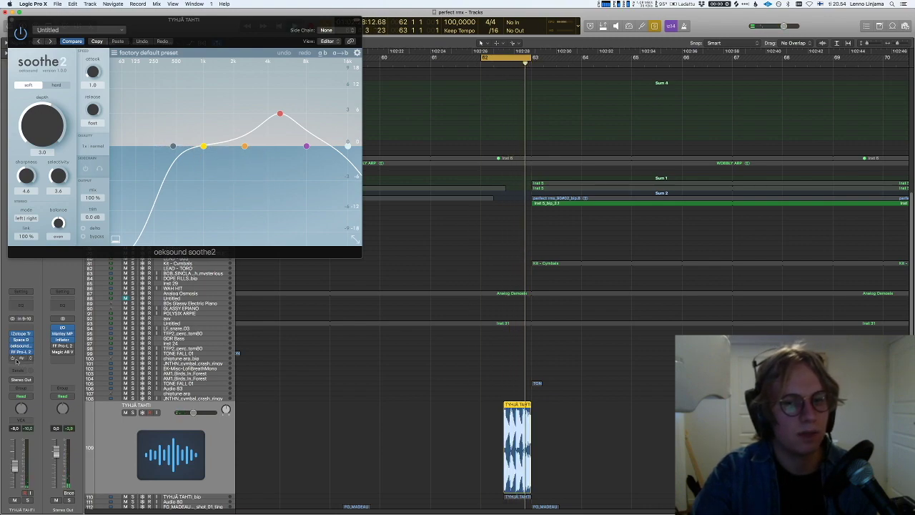
{"action": "left_click", "coordinate": [19, 352]}
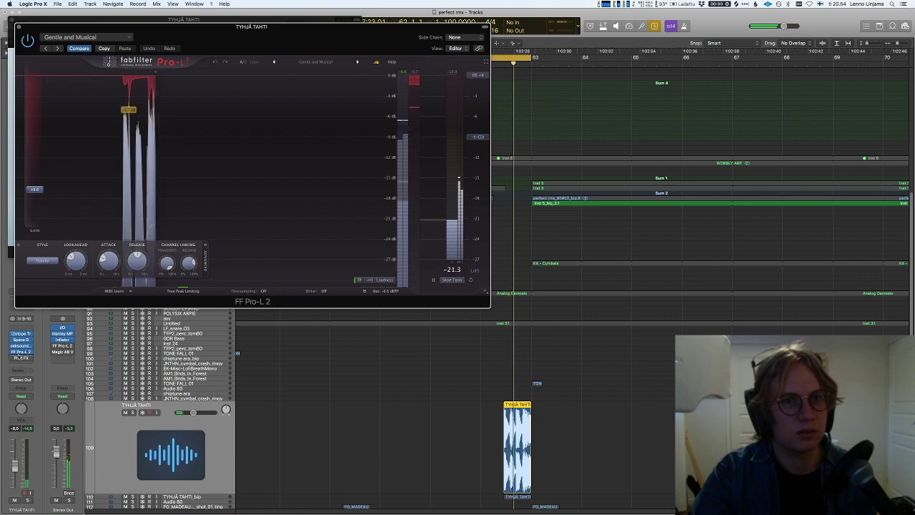
{"action": "left_click", "coordinate": [20, 357]}
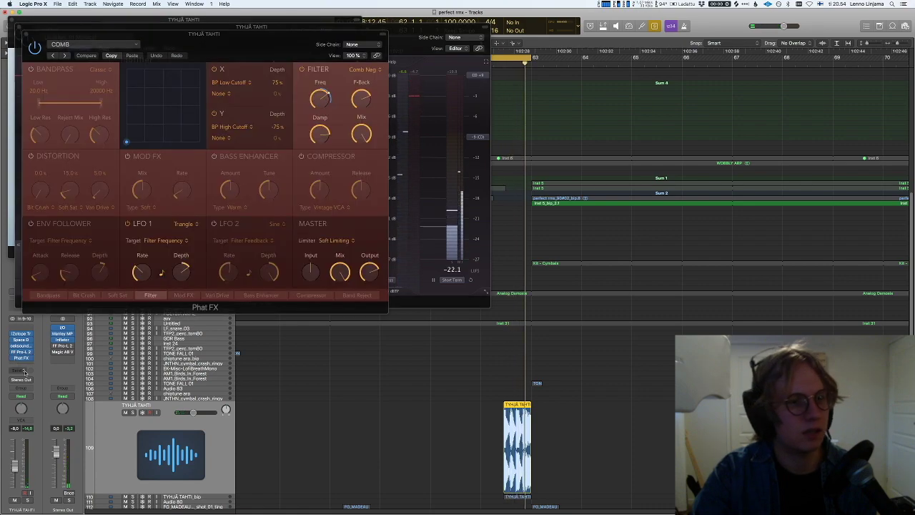
{"action": "left_click", "coordinate": [26, 35]}
{"action": "key", "text": "ctrl+z"}
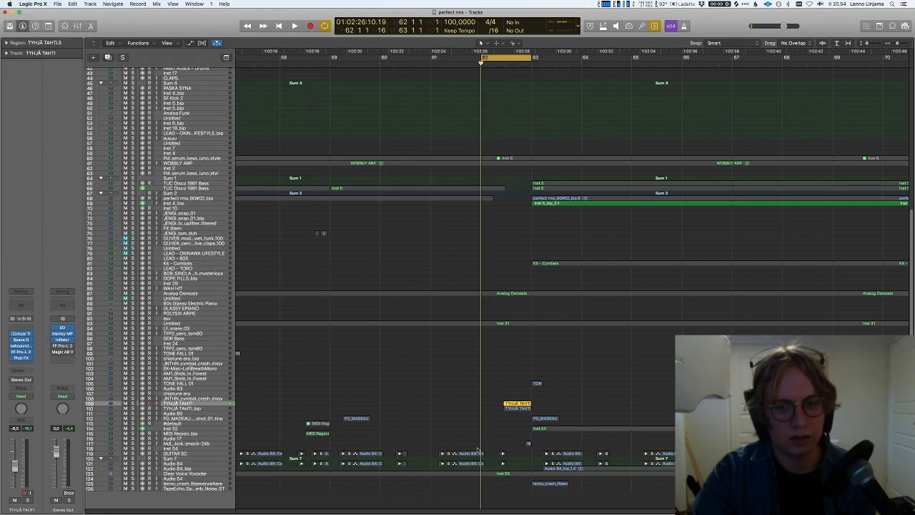
- Audition the soloed TYHJÄ TAHTI_bip region over the bar 62 cycle, inspect its Permut8 plug-in and clear the solo
{"action": "left_click", "coordinate": [517, 407]}
{"action": "key", "text": "space"}
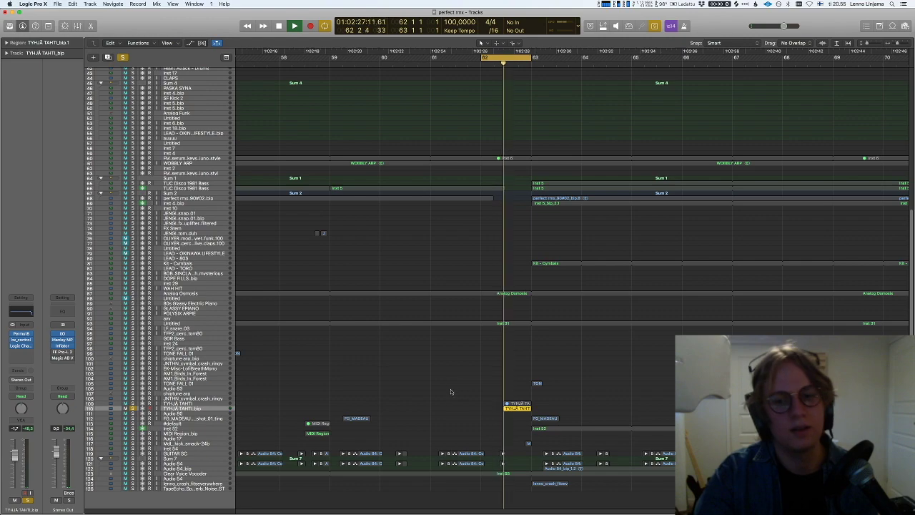
{"action": "left_click", "coordinate": [20, 335]}
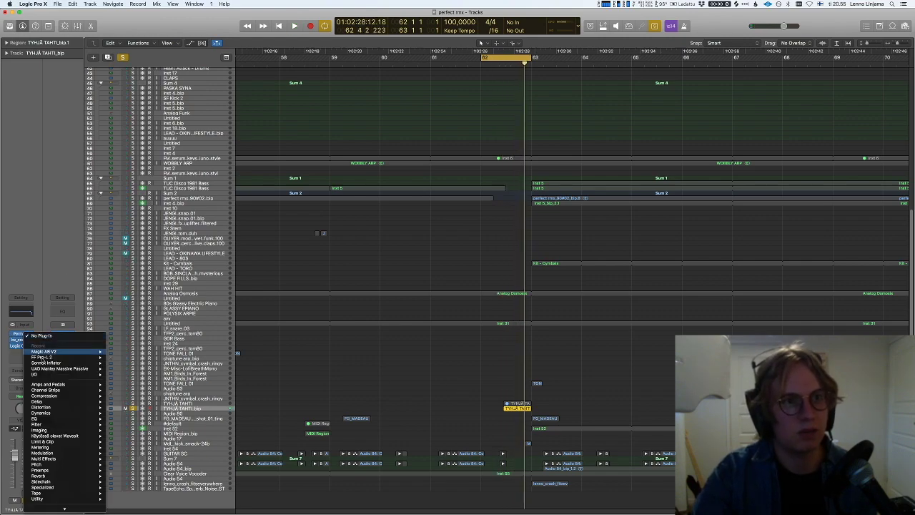
{"action": "left_click", "coordinate": [84, 127]}
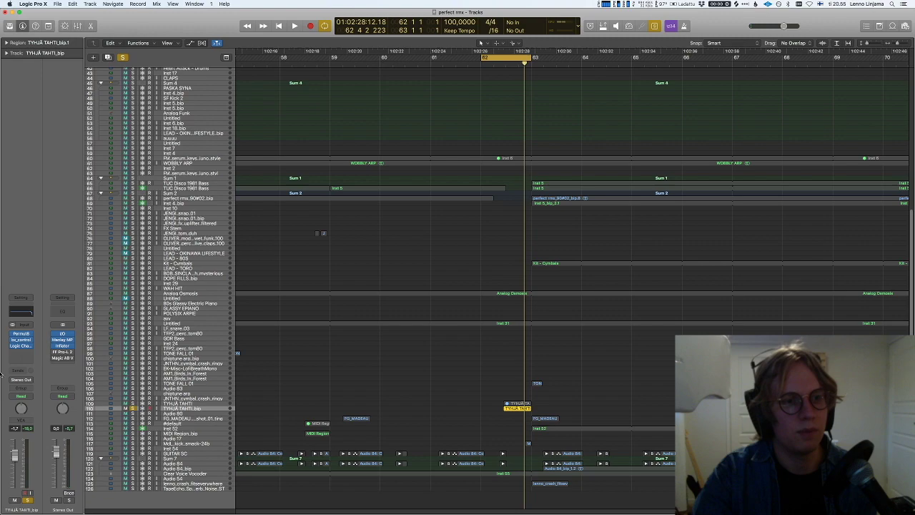
{"action": "left_click", "coordinate": [21, 333]}
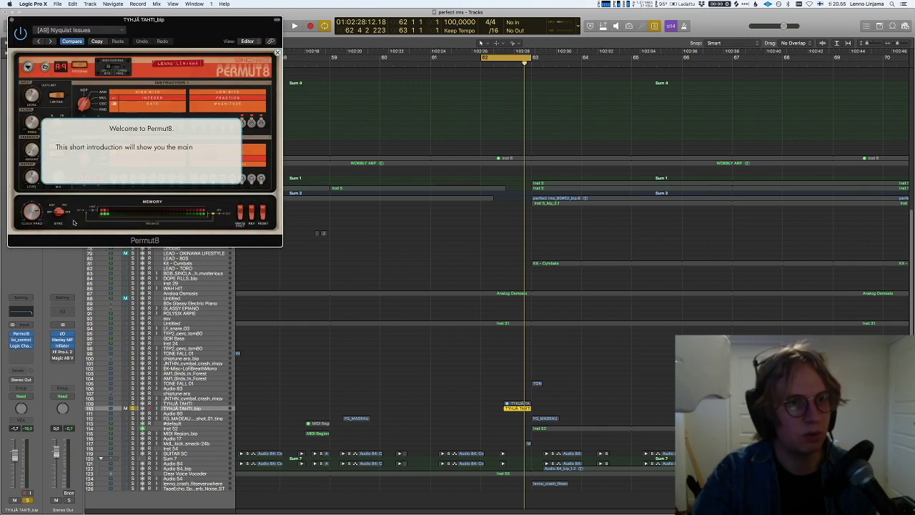
{"action": "left_click", "coordinate": [277, 53]}
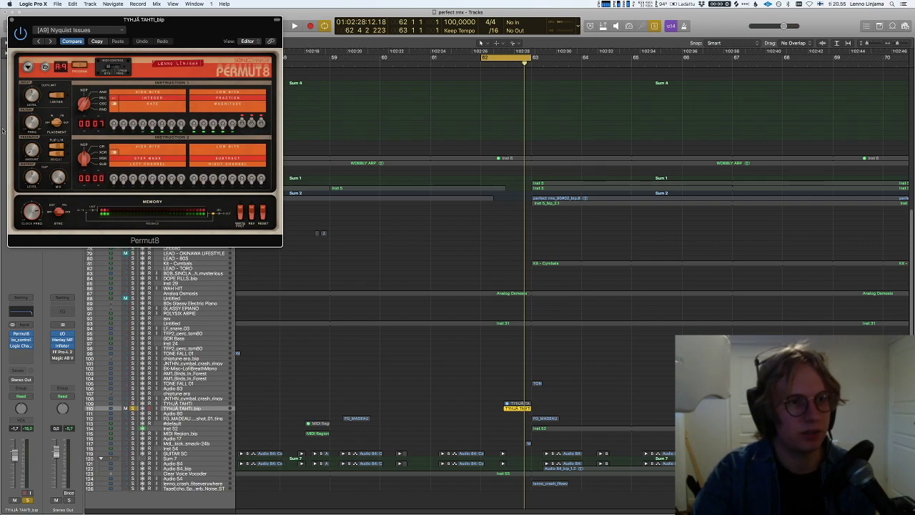
{"action": "left_click", "coordinate": [13, 21]}
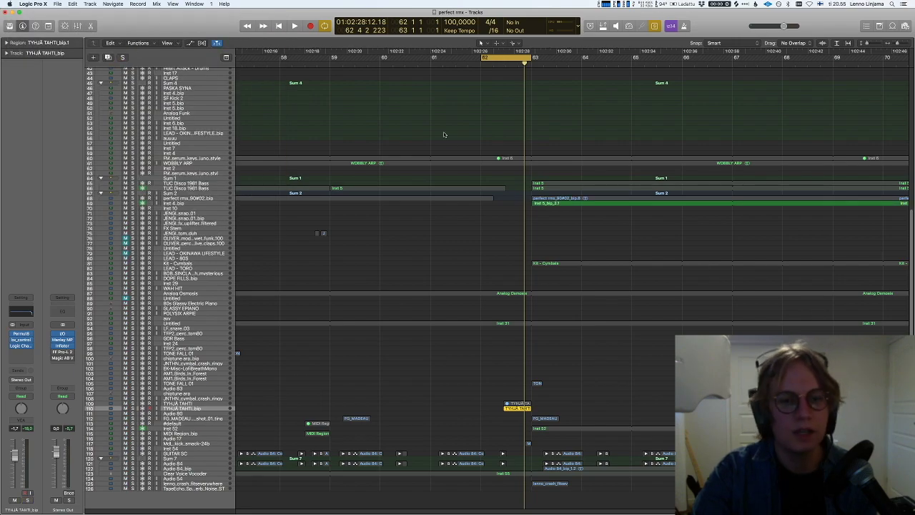
- Play the full mix from bar 61 without the cycle and show a wider range of the arrangement
{"action": "left_click", "coordinate": [436, 65]}
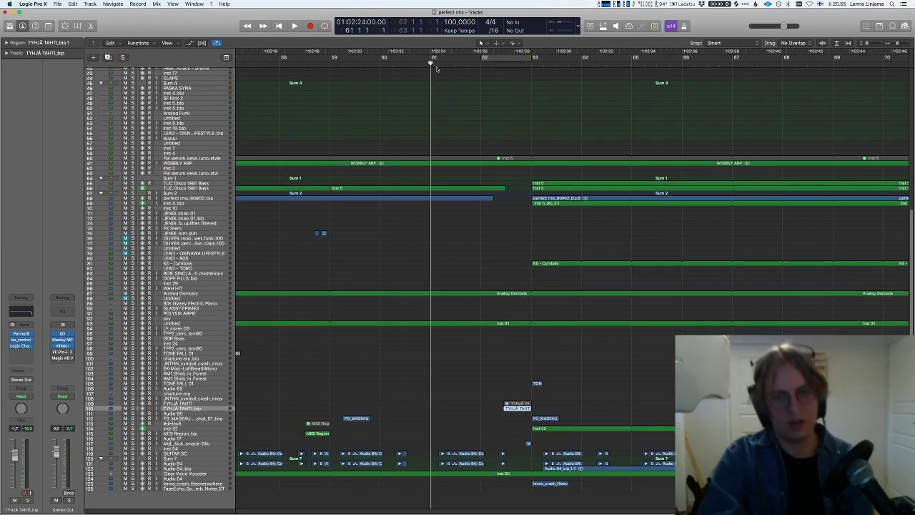
{"action": "key", "text": "space"}
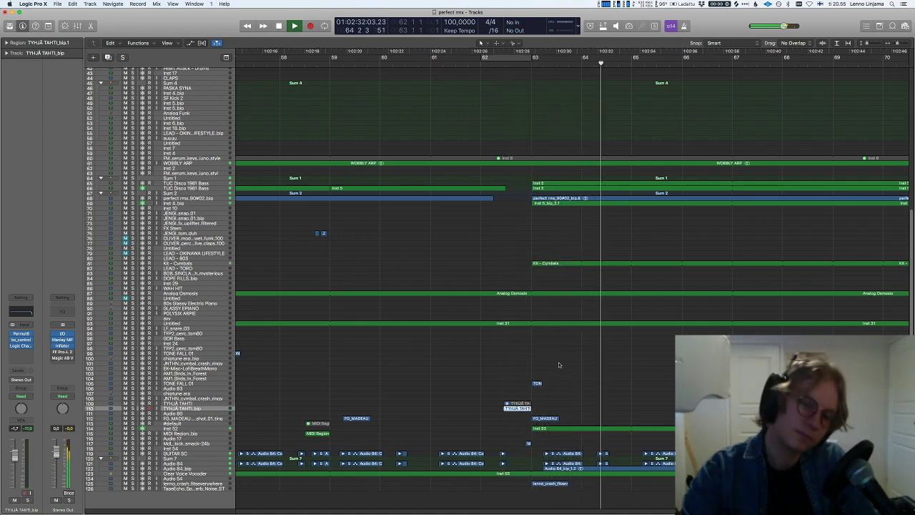
{"action": "key", "text": "super+Left"}
{"action": "key", "text": "super+Left"}
{"action": "key", "text": "super+Left"}
{"action": "key", "text": "super+Left"}
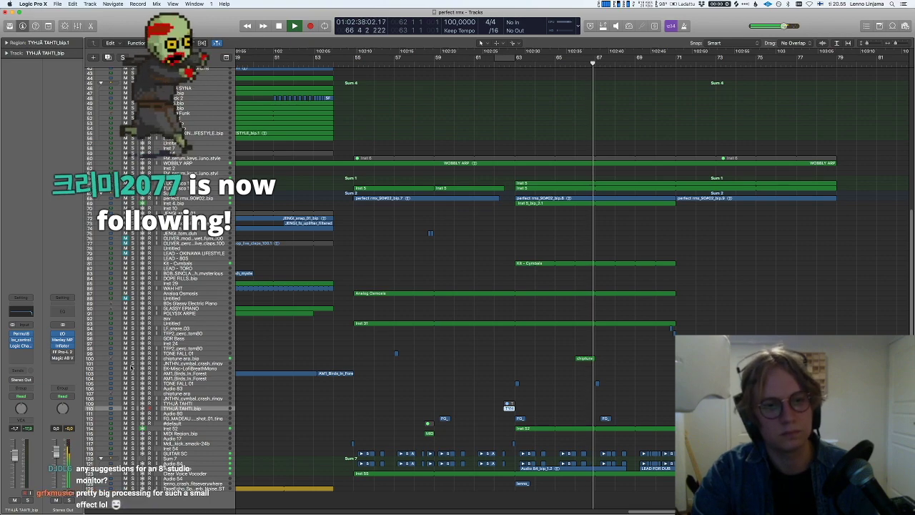
- Examine the TONE FALL 01, chiptune arp_bip and AM1_Birds_In_Forest tracks one after another while the mix plays on
{"action": "left_click", "coordinate": [179, 354]}
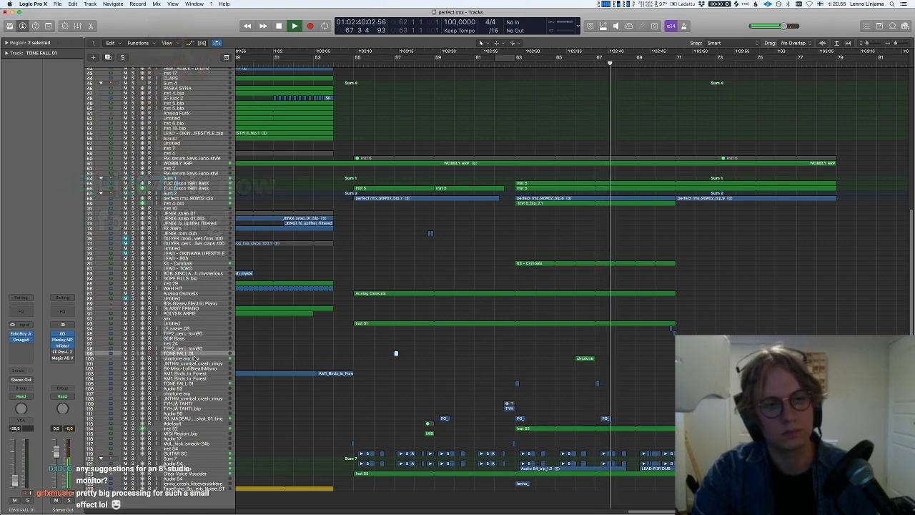
{"action": "left_click", "coordinate": [195, 359]}
{"action": "left_click", "coordinate": [363, 343]}
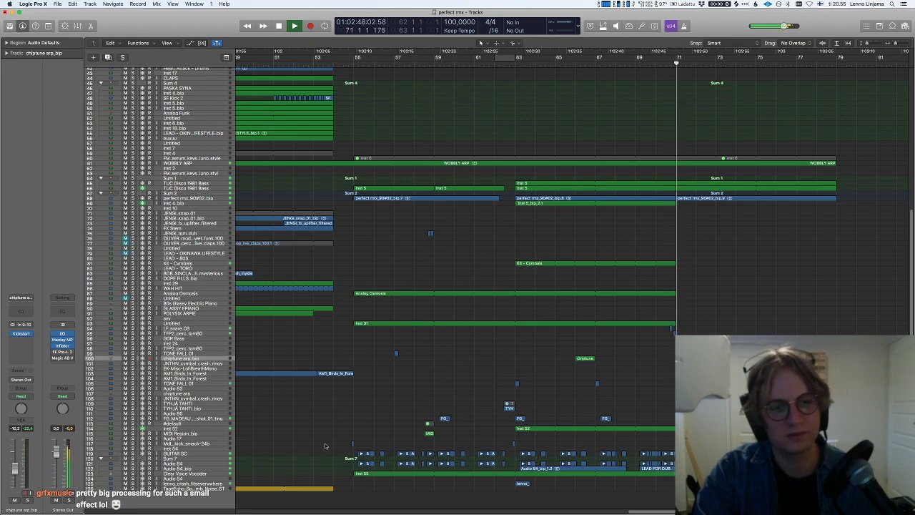
{"action": "scroll", "coordinate": [509, 375], "scroll_direction": "up", "scroll_amount": 1}
{"action": "scroll", "coordinate": [509, 374], "scroll_direction": "down", "scroll_amount": 1}
{"action": "scroll", "coordinate": [556, 361], "scroll_direction": "right", "scroll_amount": 2}
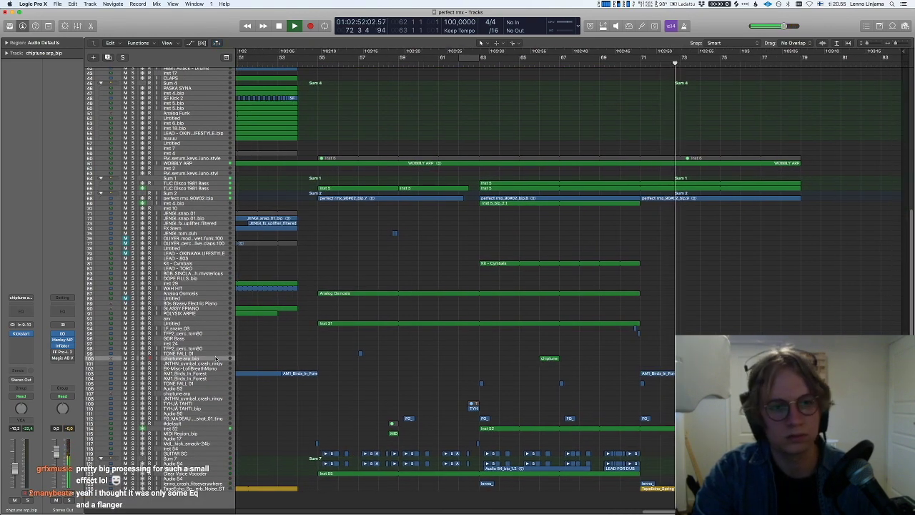
{"action": "left_click", "coordinate": [217, 376]}
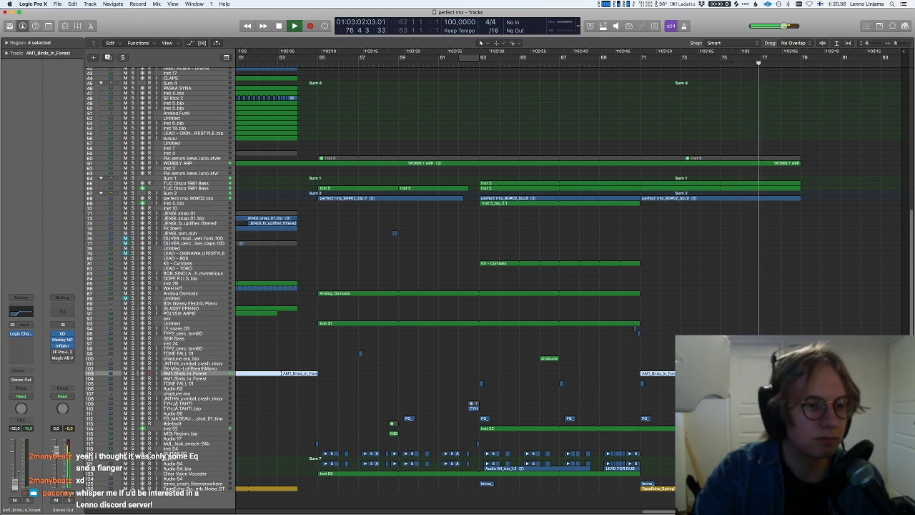
{"action": "left_click", "coordinate": [471, 403]}
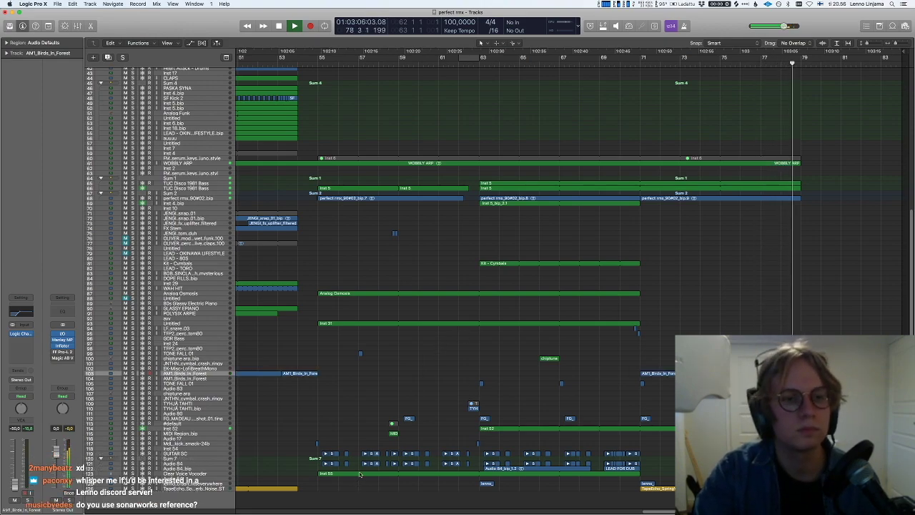
- Stop playback and place the playhead at the start of bar 62
{"action": "scroll", "coordinate": [804, 166], "scroll_direction": "up", "scroll_amount": 5}
{"action": "scroll", "coordinate": [804, 165], "scroll_direction": "up", "scroll_amount": 2}
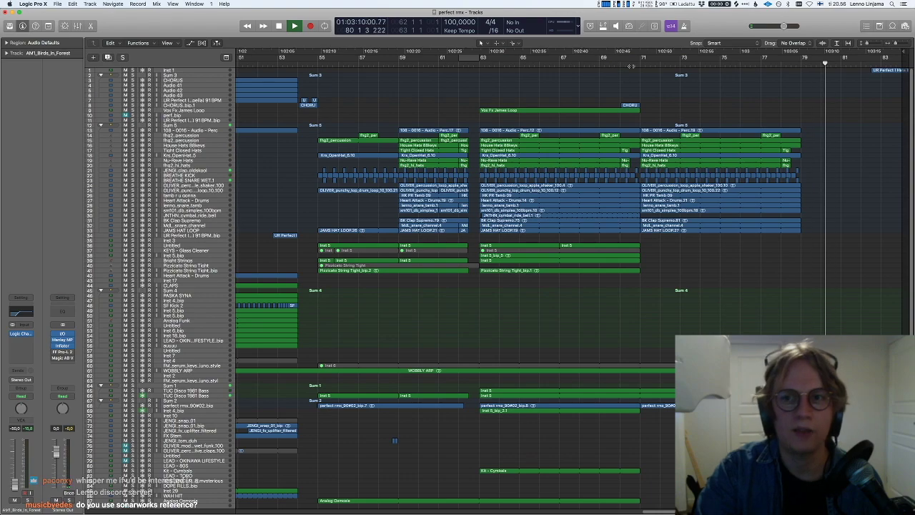
{"action": "key", "text": "space"}
{"action": "key", "text": "space"}
{"action": "scroll", "coordinate": [759, 86], "scroll_direction": "down", "scroll_amount": 8}
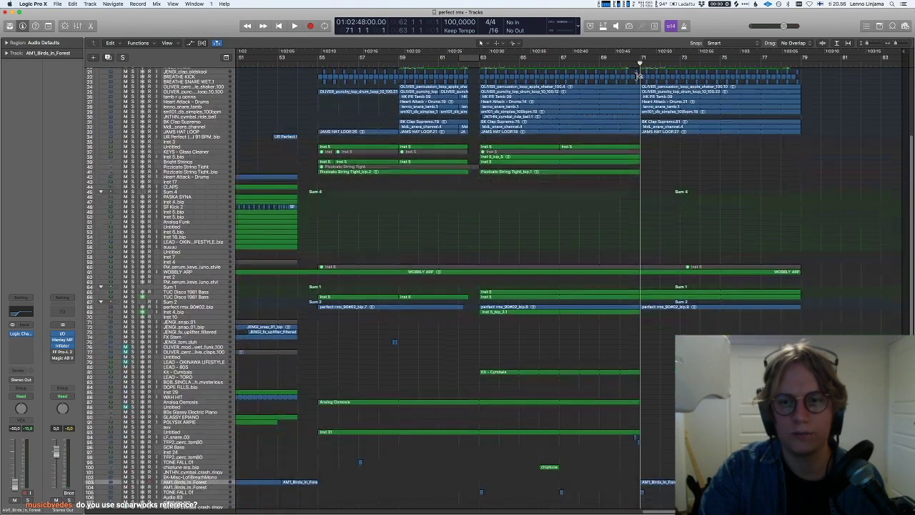
{"action": "scroll", "coordinate": [759, 86], "scroll_direction": "up", "scroll_amount": 8}
{"action": "left_click", "coordinate": [452, 64]}
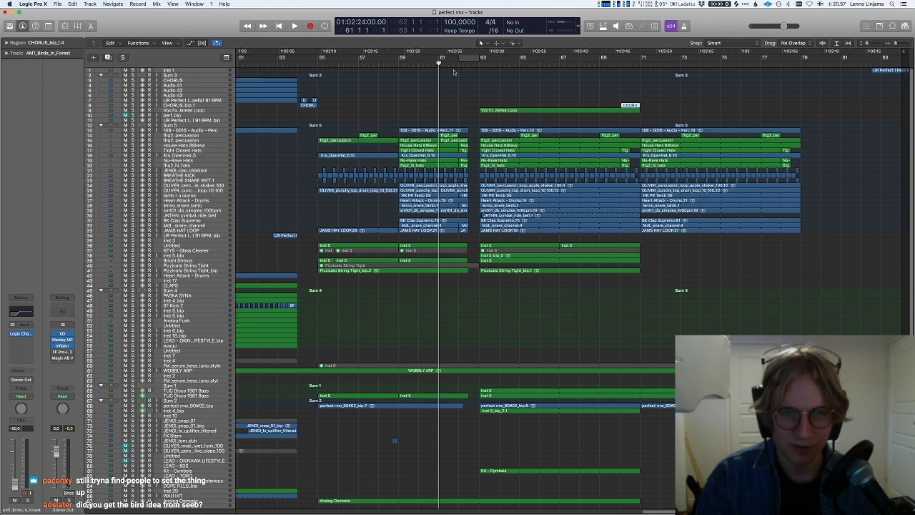
{"action": "left_click", "coordinate": [458, 64]}
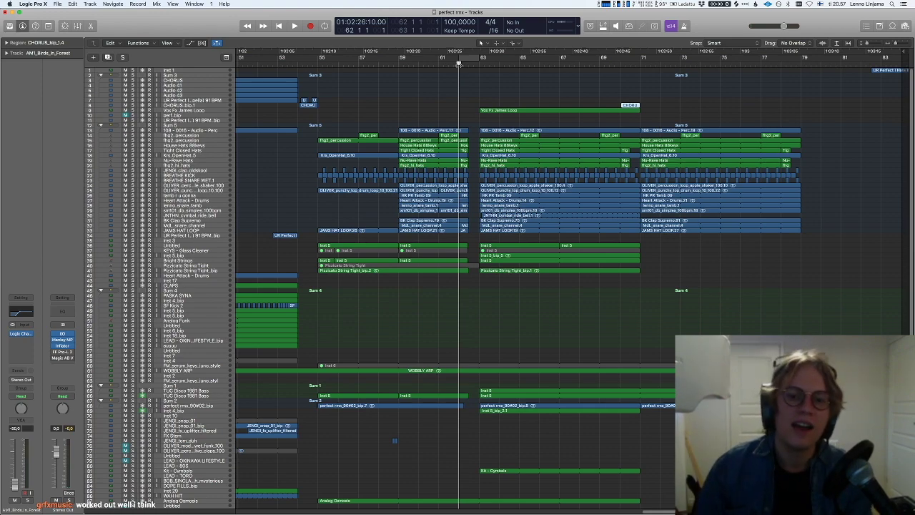
- Select the original TYHJÄ TAHTI track and look over the whole arrangement
{"action": "scroll", "coordinate": [192, 403], "scroll_direction": "down", "scroll_amount": 10}
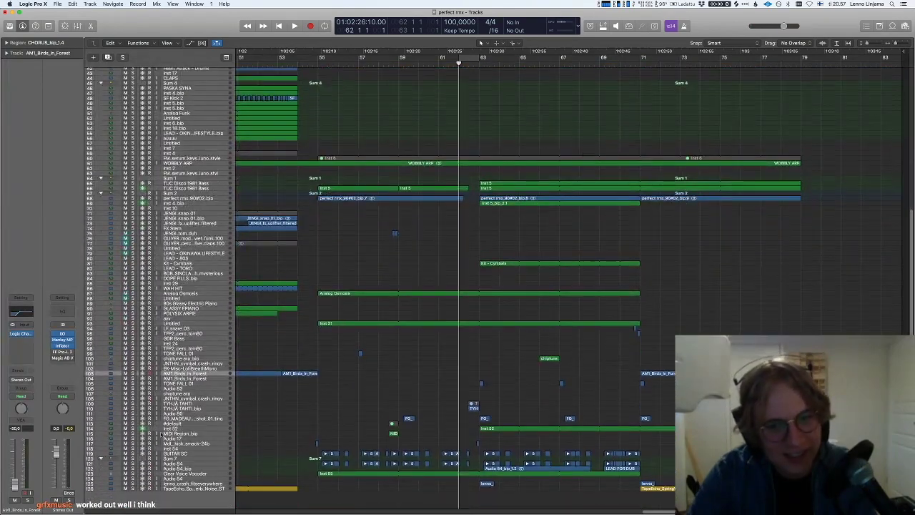
{"action": "left_click", "coordinate": [174, 404]}
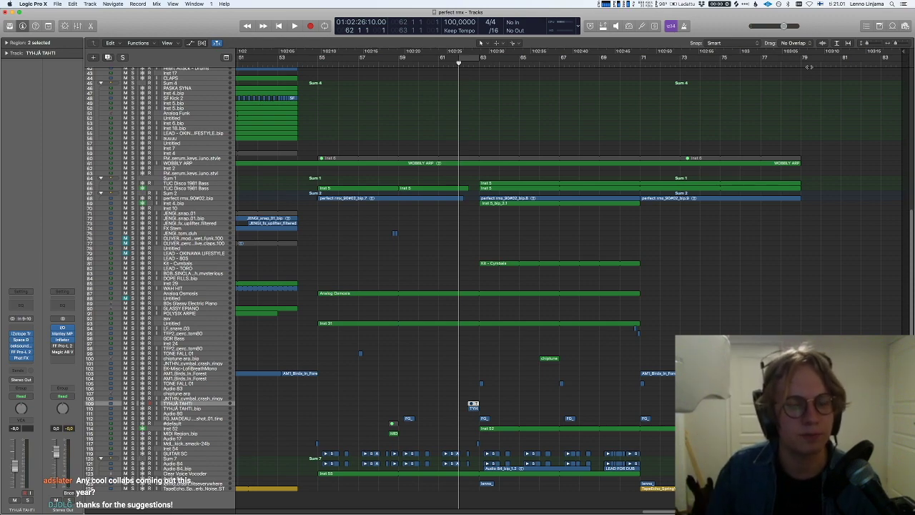
{"action": "scroll", "coordinate": [802, 69], "scroll_direction": "down", "scroll_amount": 8}
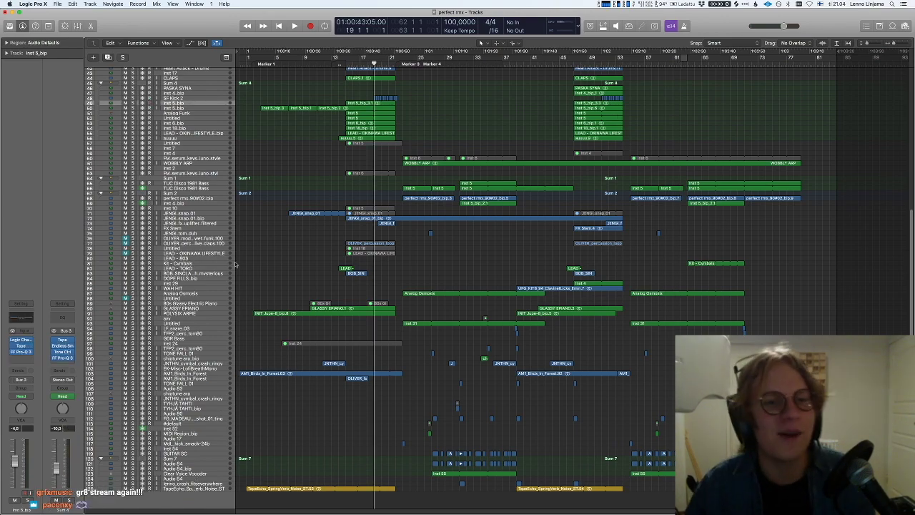
- Switch to Safari, search the web for "lush purple shampoo" in a new tab, and return to Logic Pro
{"action": "key", "text": "super+Tab"}
{"action": "key", "text": "super+Tab"}
{"action": "key", "text": "super+shift+Tab"}
{"action": "key", "text": "super+t"}
{"action": "type", "text": "lush"}
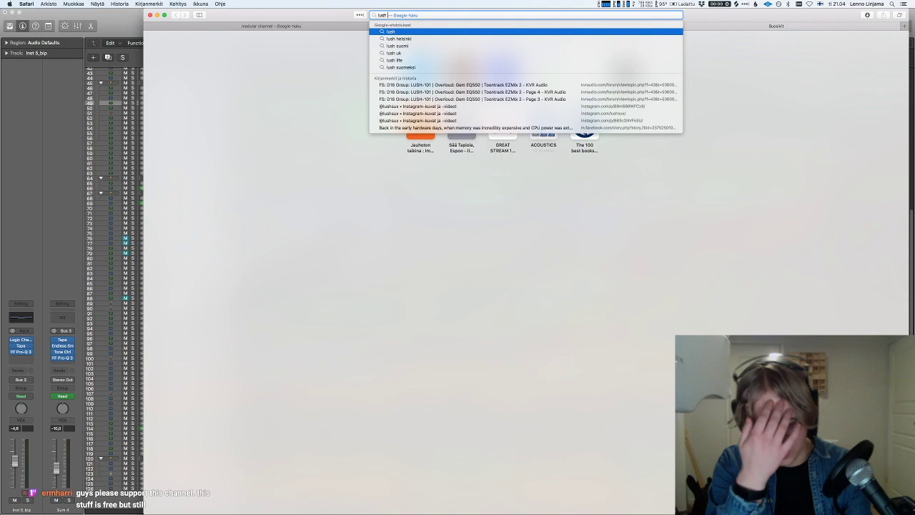
{"action": "type", "text": "purple shampoo"}
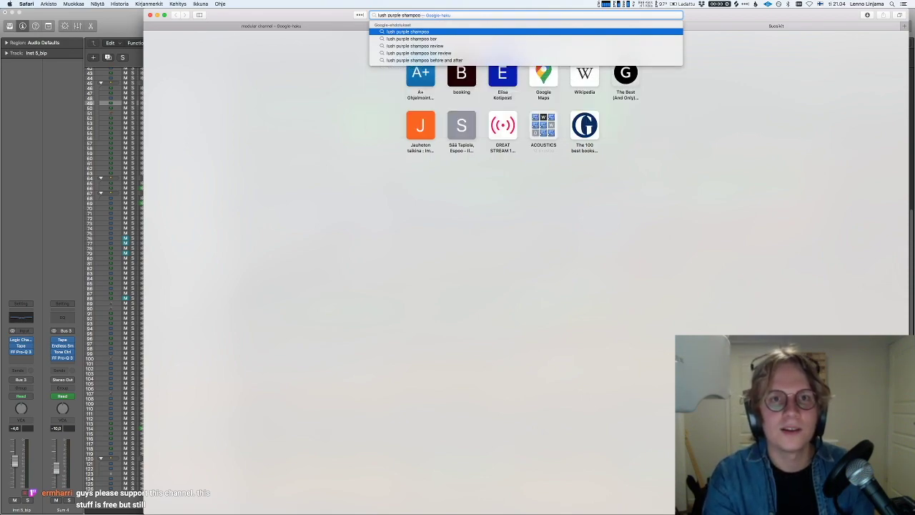
{"action": "key", "text": "Return"}
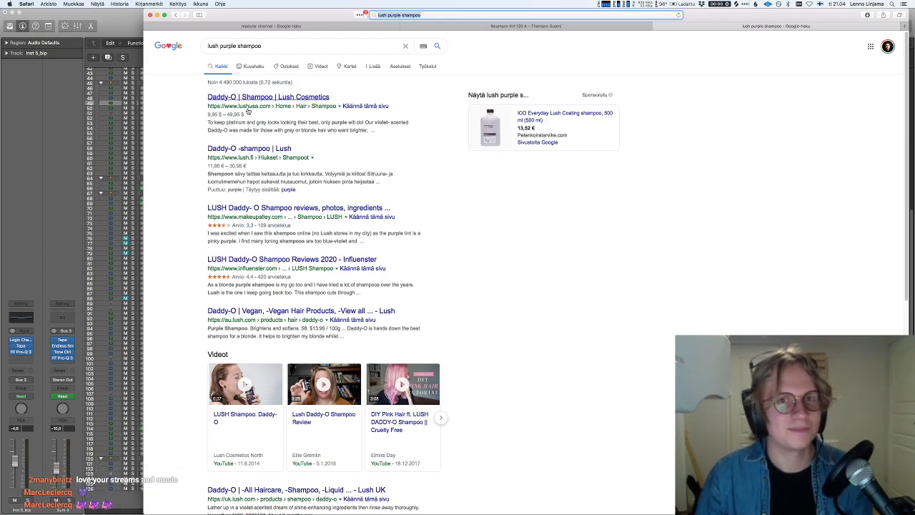
{"action": "key", "text": "super+Tab"}
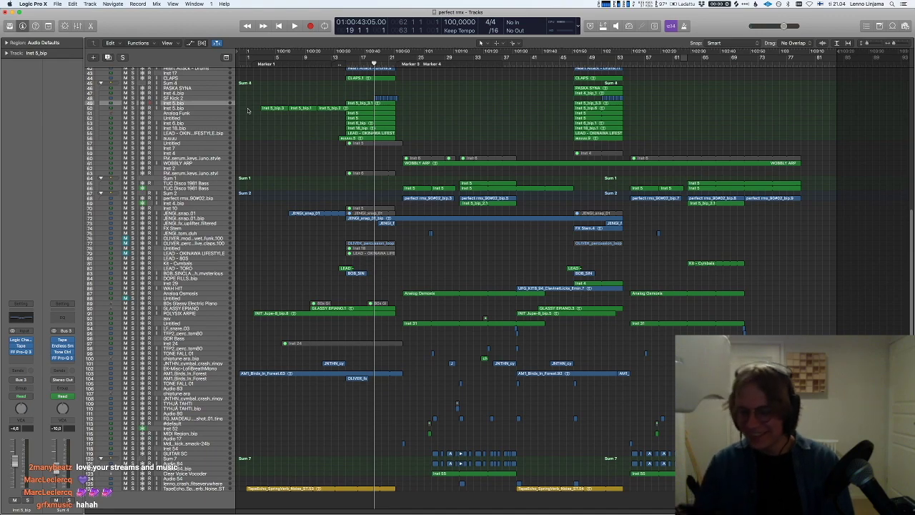